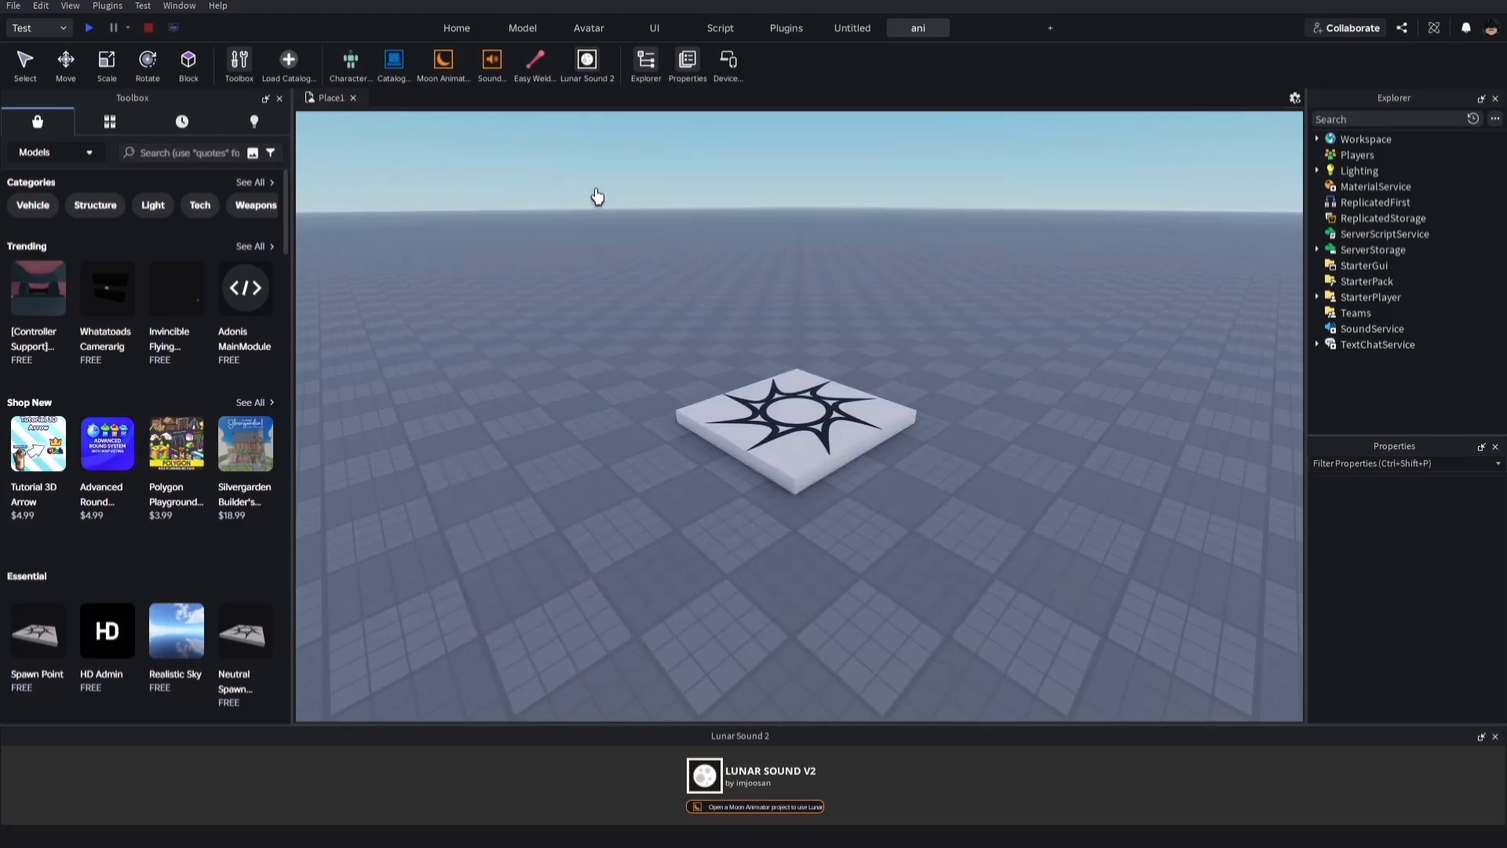
- Close the Lunar Sound 2 panel and review the installed plugins
click(1495, 737)
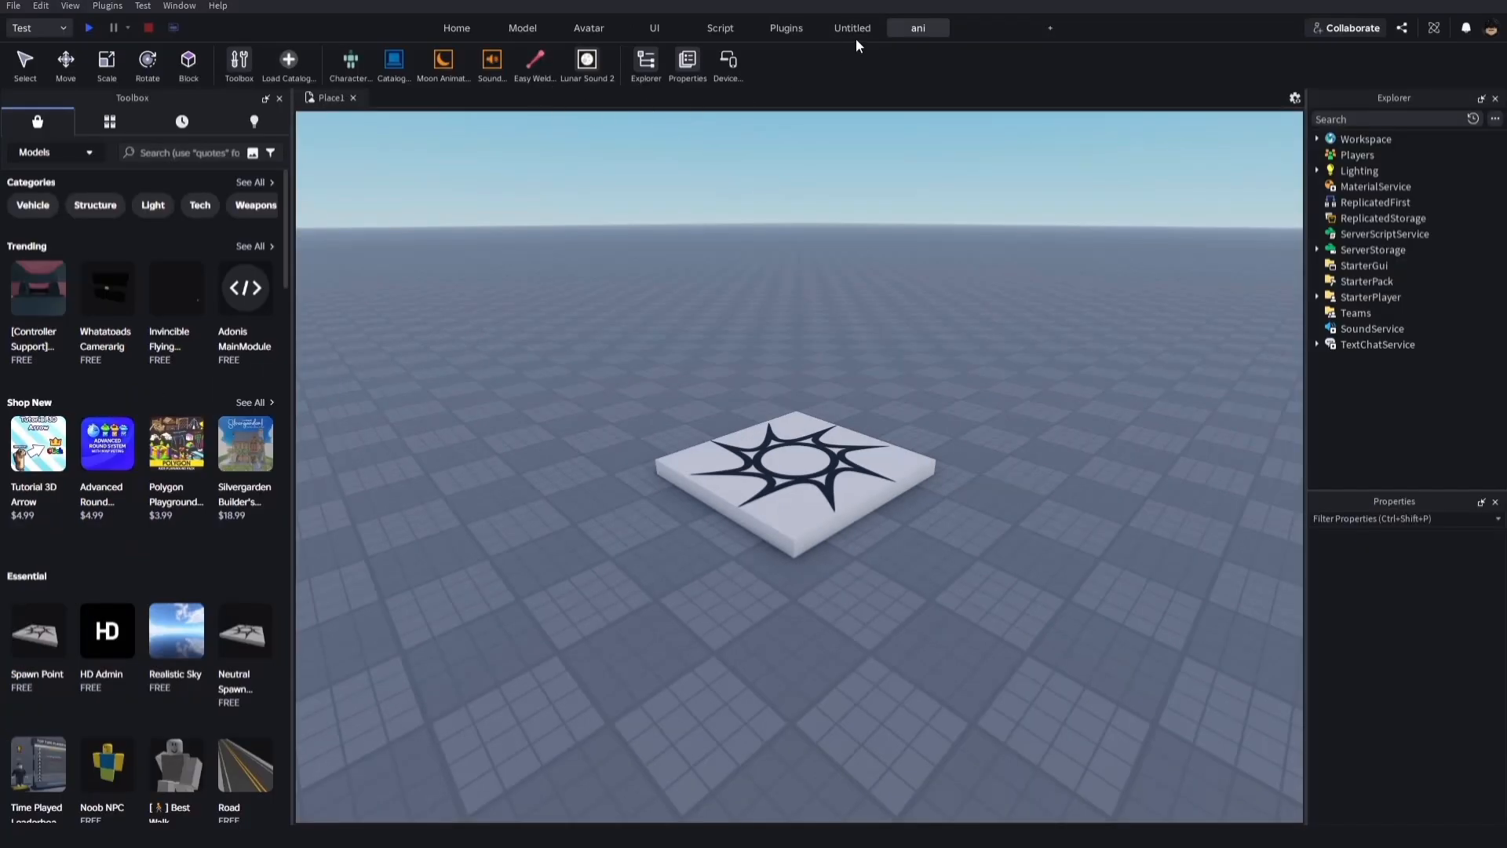
click(856, 32)
click(777, 25)
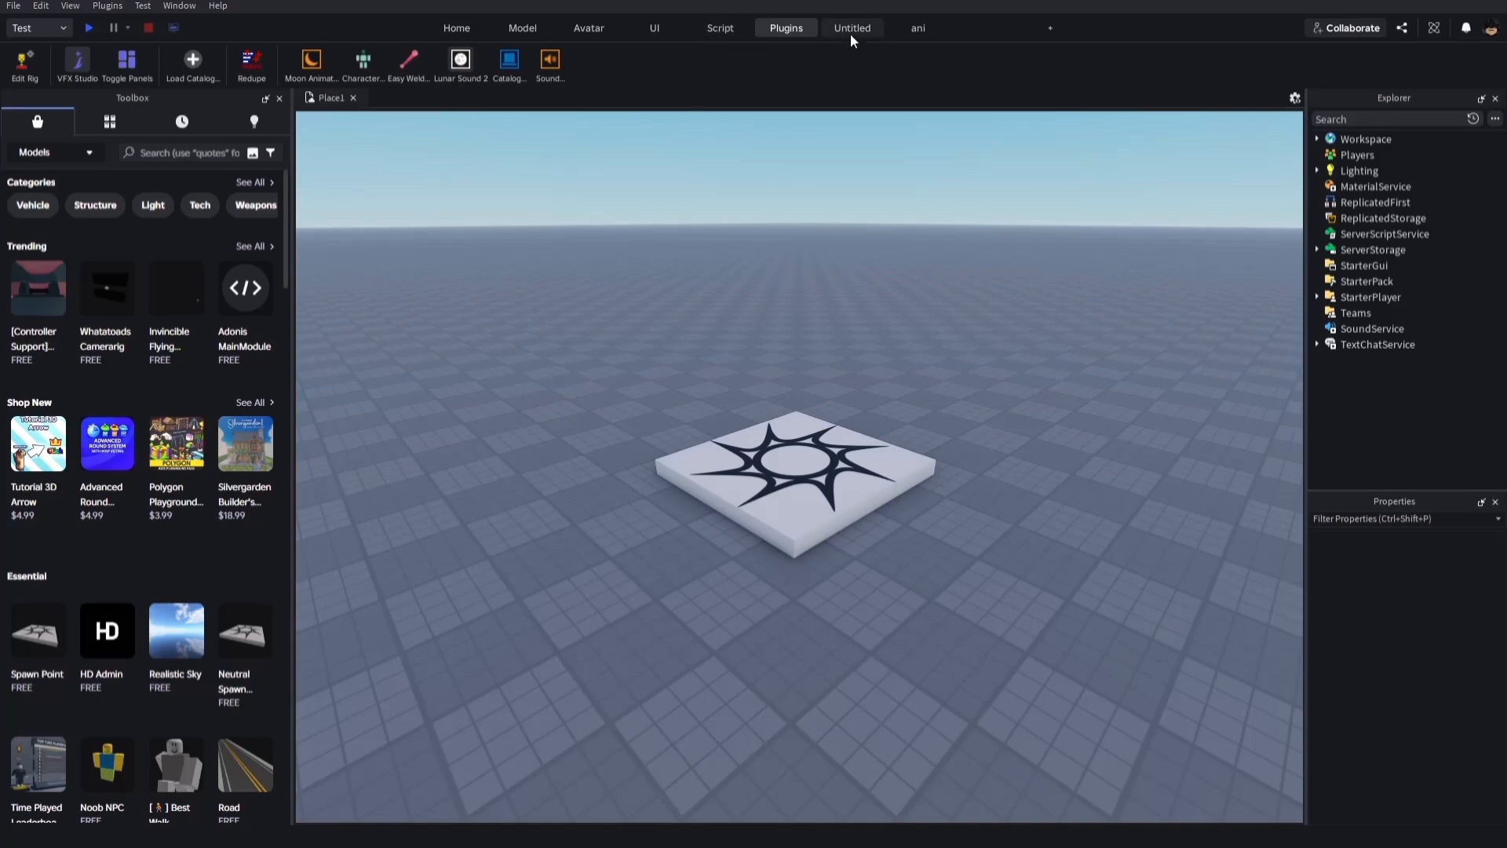
click(910, 27)
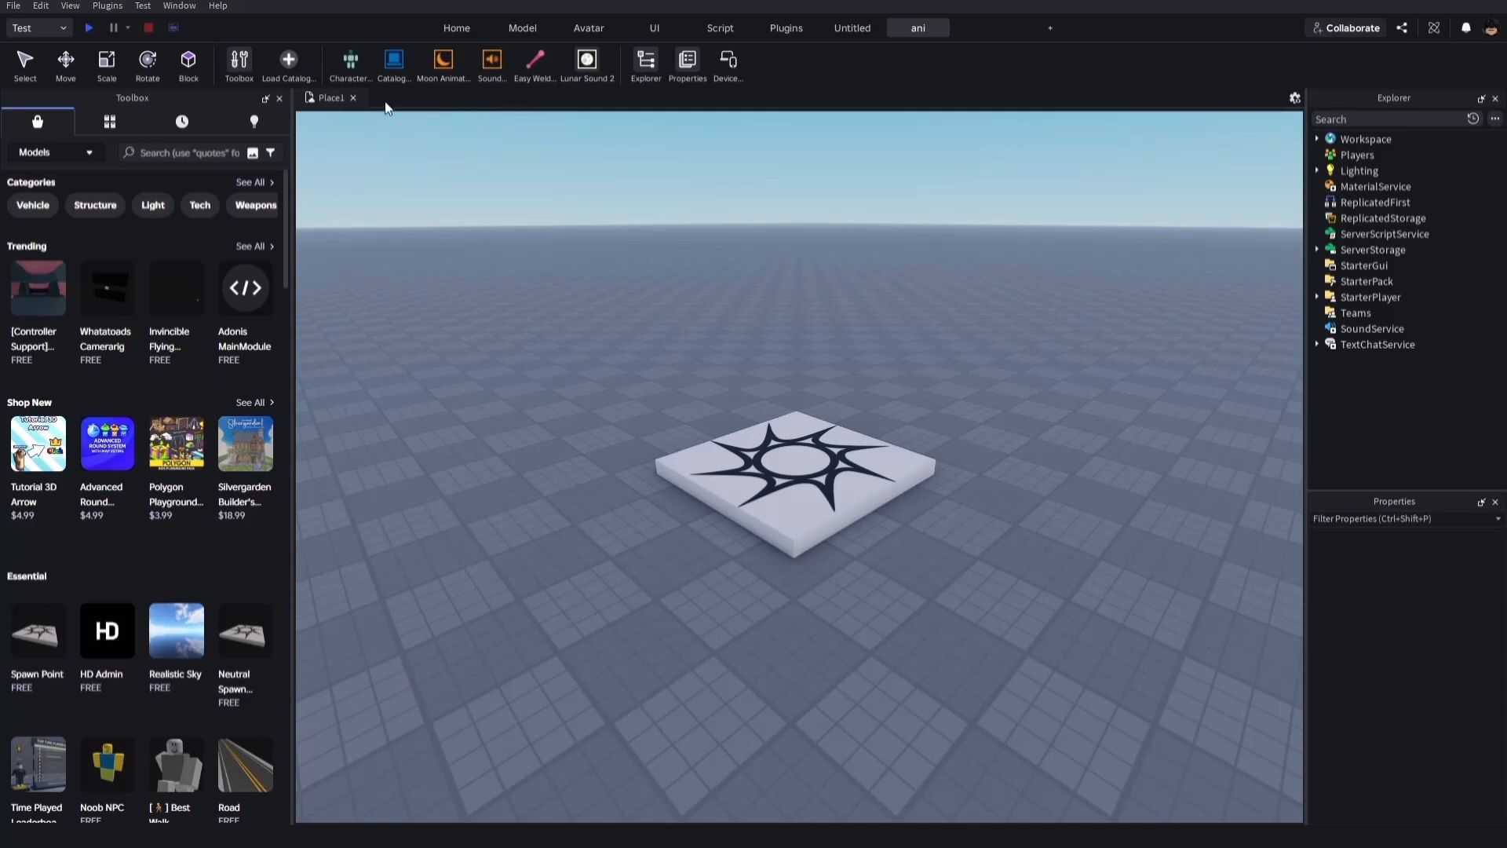
- Delete the SpawnLocation from the baseplate
right_drag(809, 485, 795, 427)
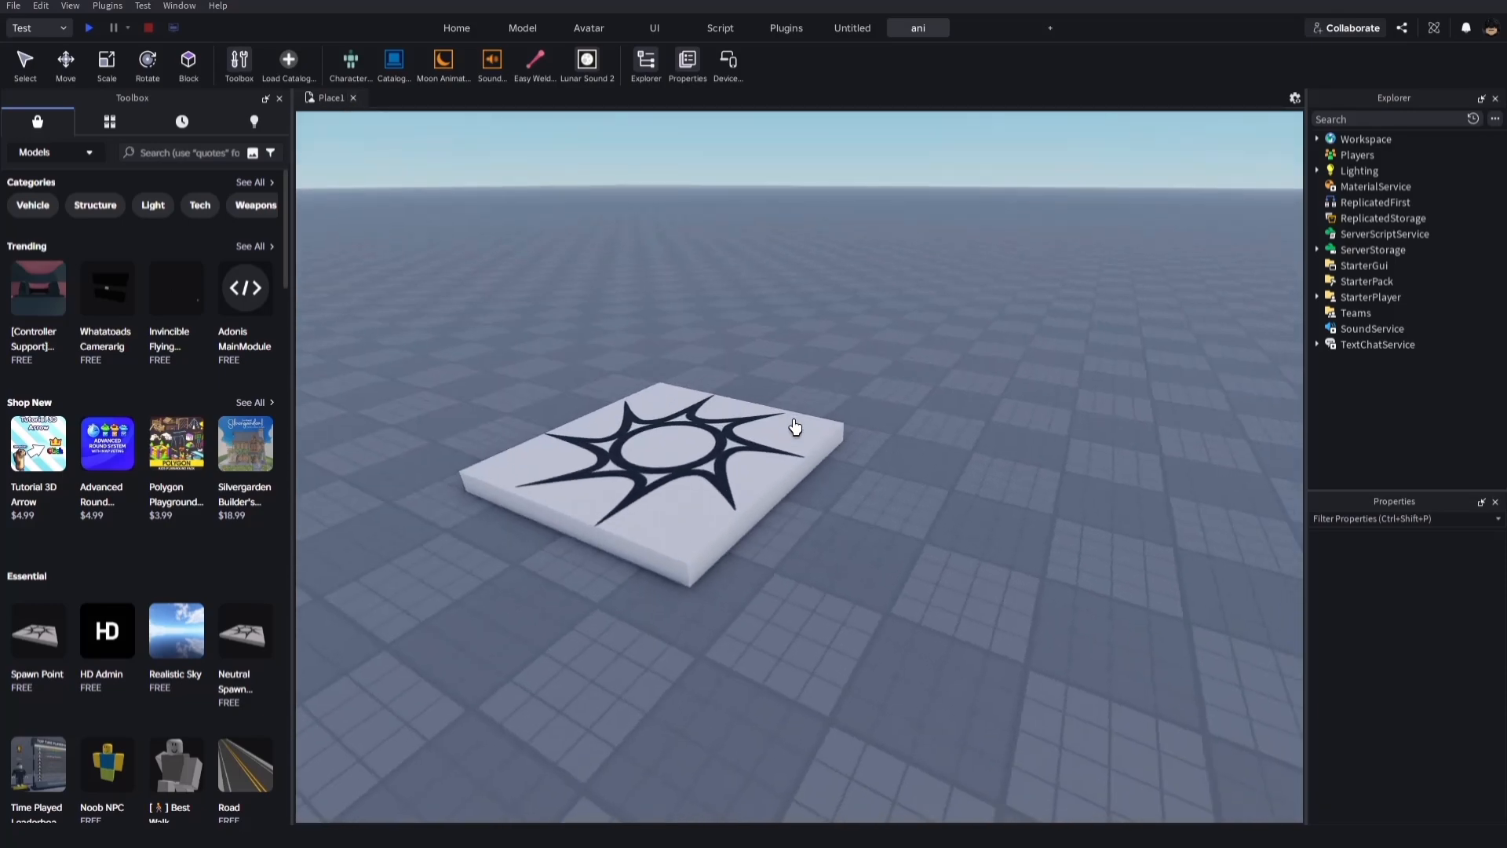
click(687, 503)
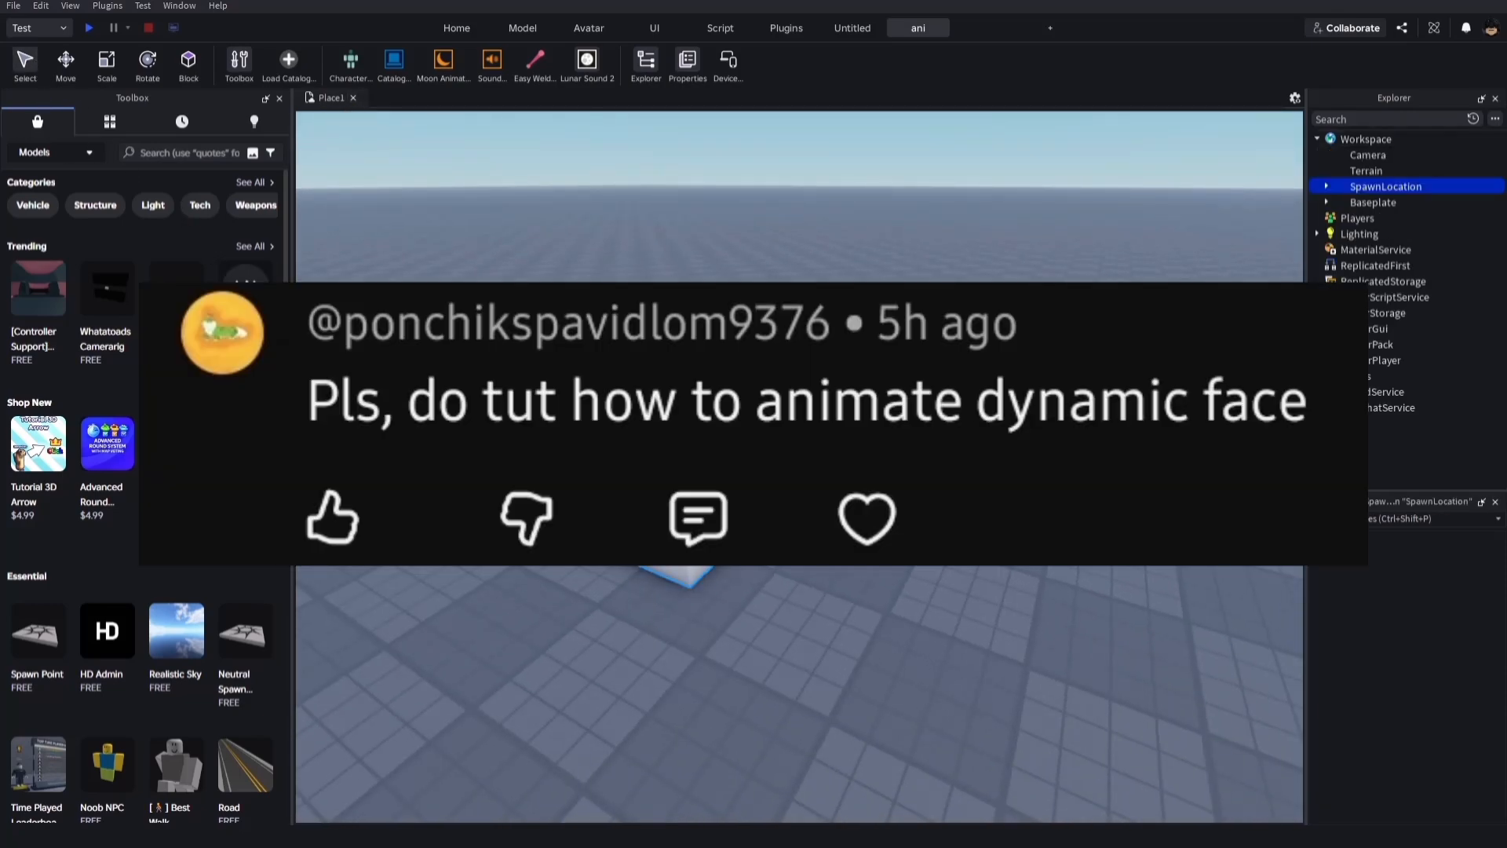
key(Delete)
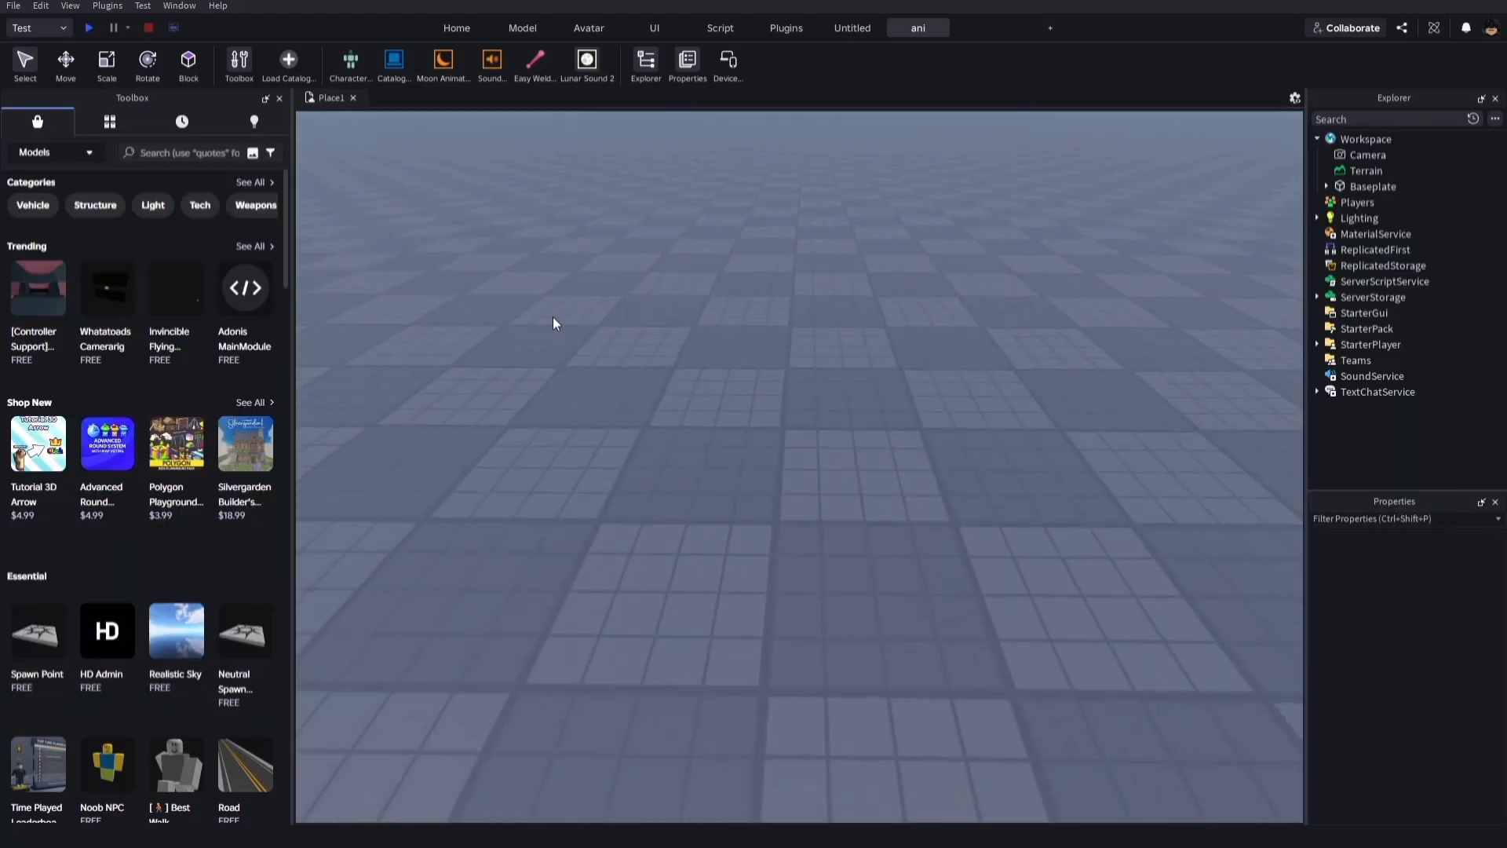
- Insert the Classic Roblox Facepack from the personal model inventory into the workspace
right_drag(553, 317, 553, 317)
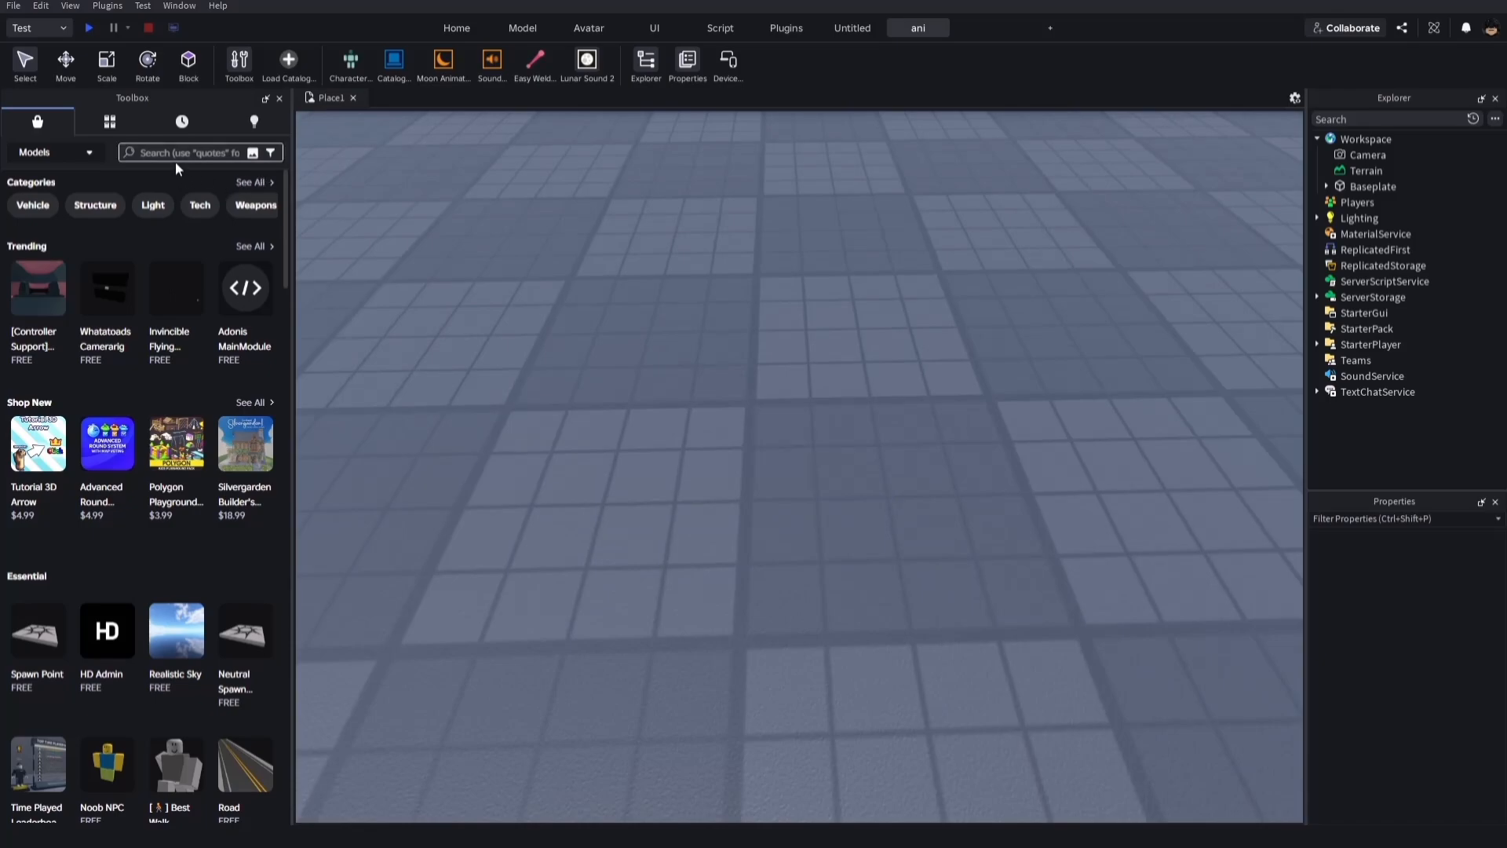
click(110, 124)
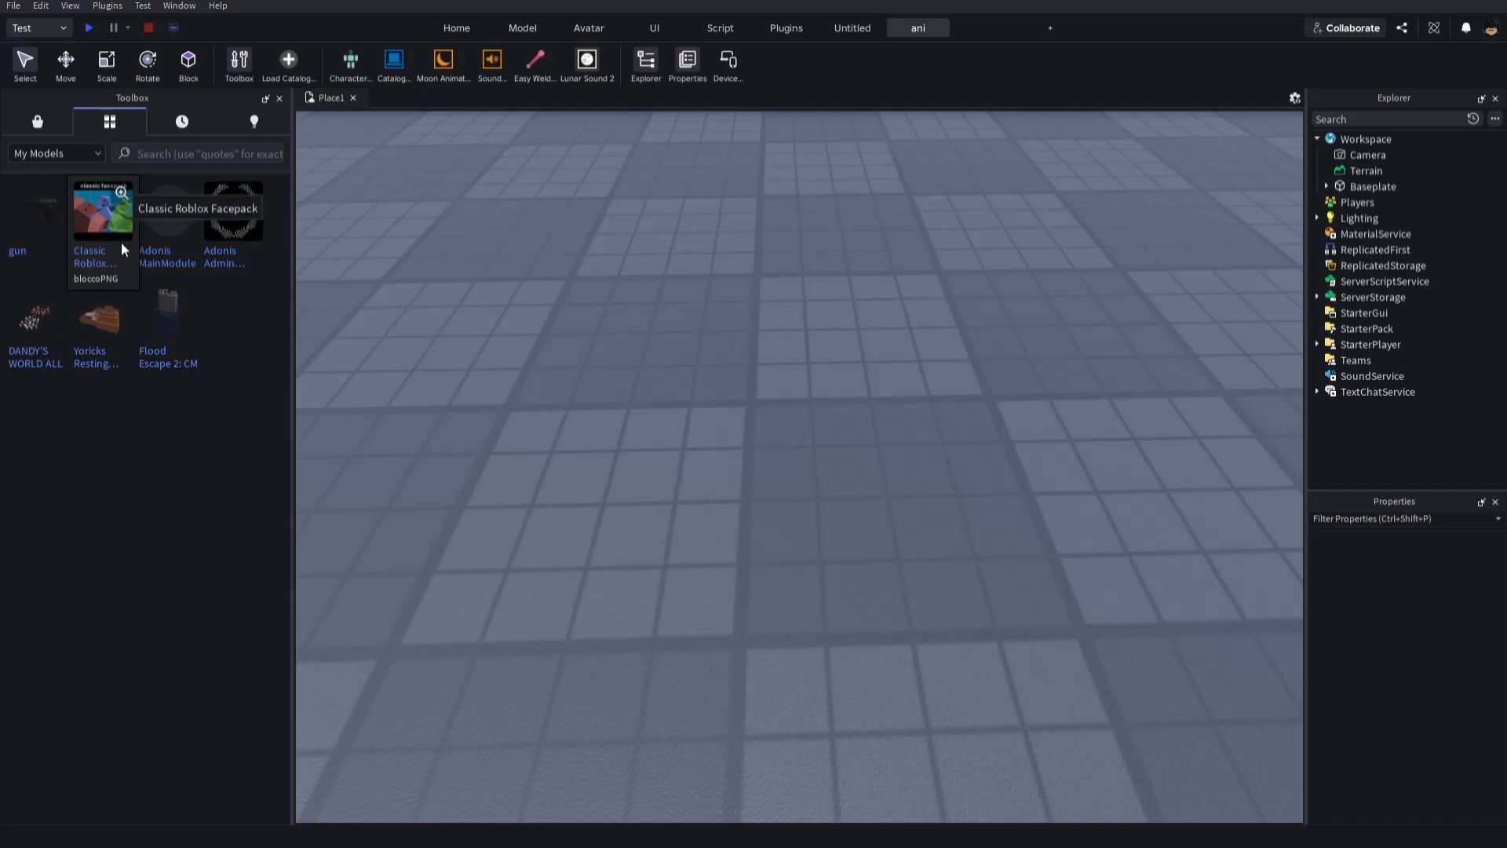
click(102, 227)
drag(834, 434, 868, 439)
click(868, 497)
scroll(832, 475, down, 5)
right_drag(799, 455, 800, 456)
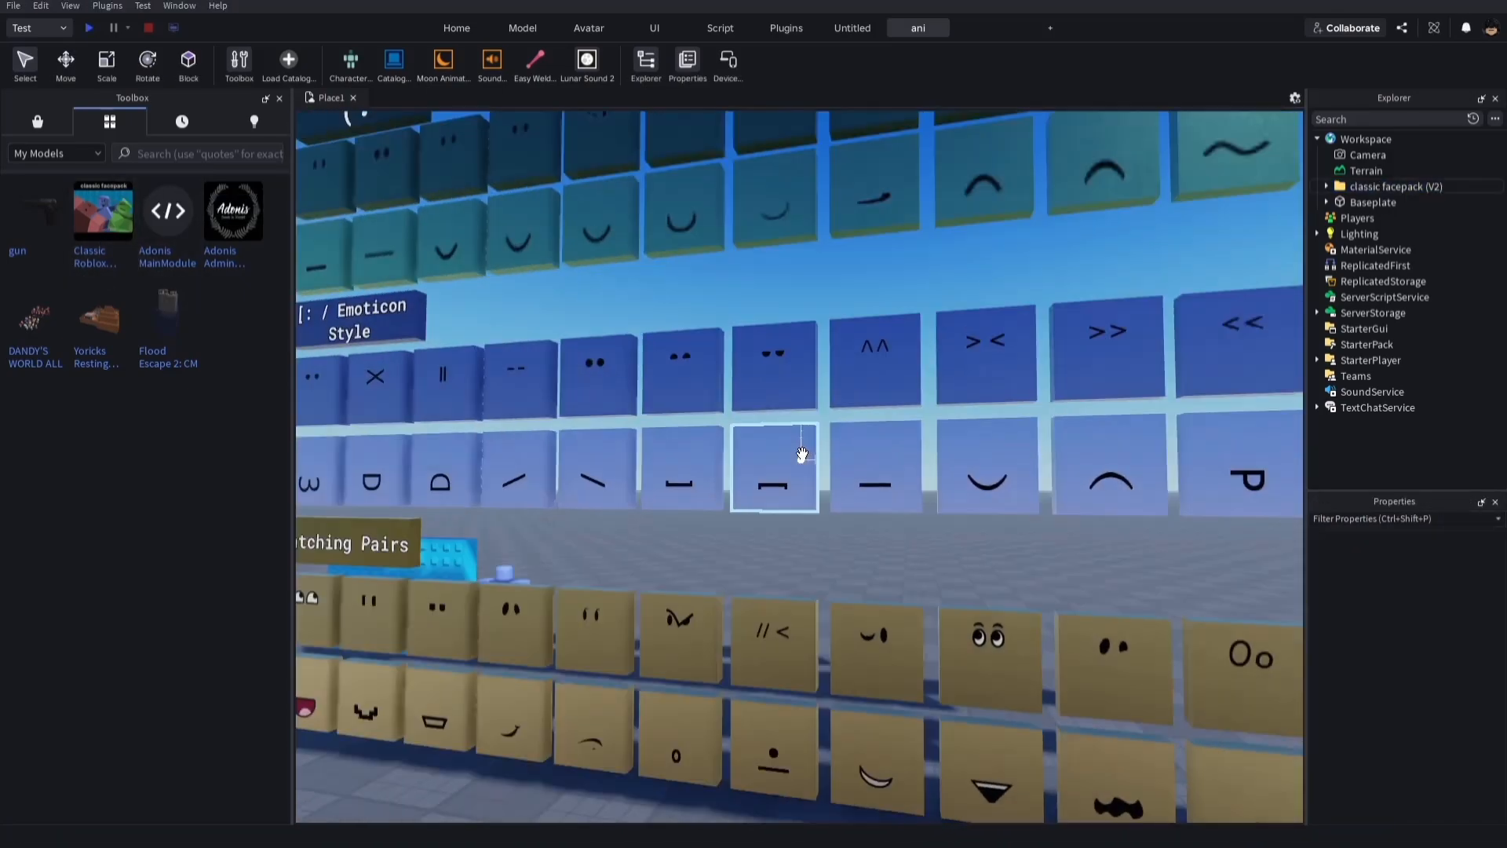
scroll(798, 454, down, 6)
scroll(588, 452, up, 3)
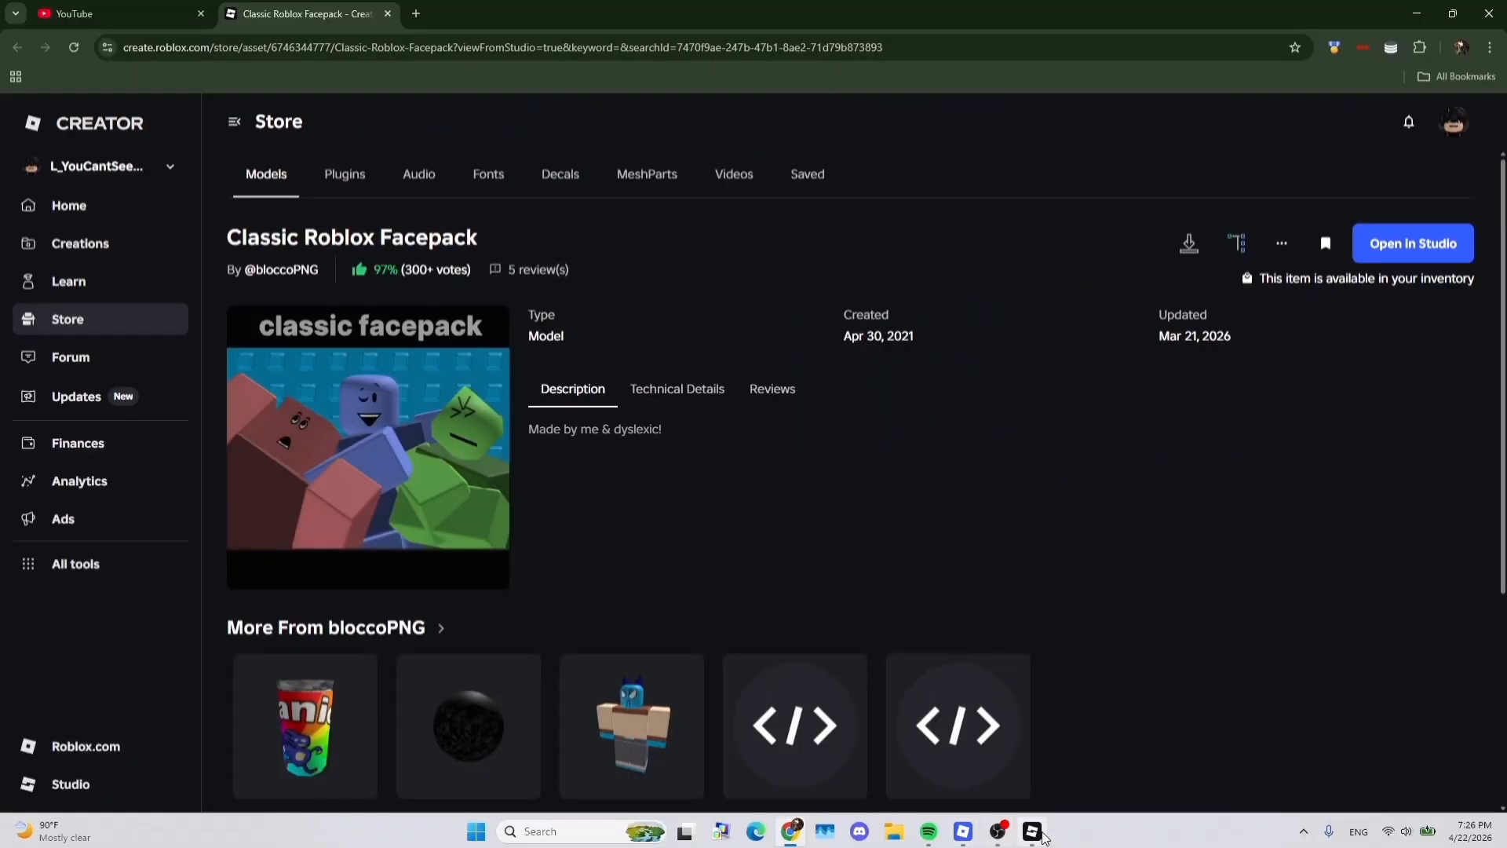
- Switch back to Roblox Studio and insert the R6 preset rig with Character Inserter, then close its window
click(1035, 832)
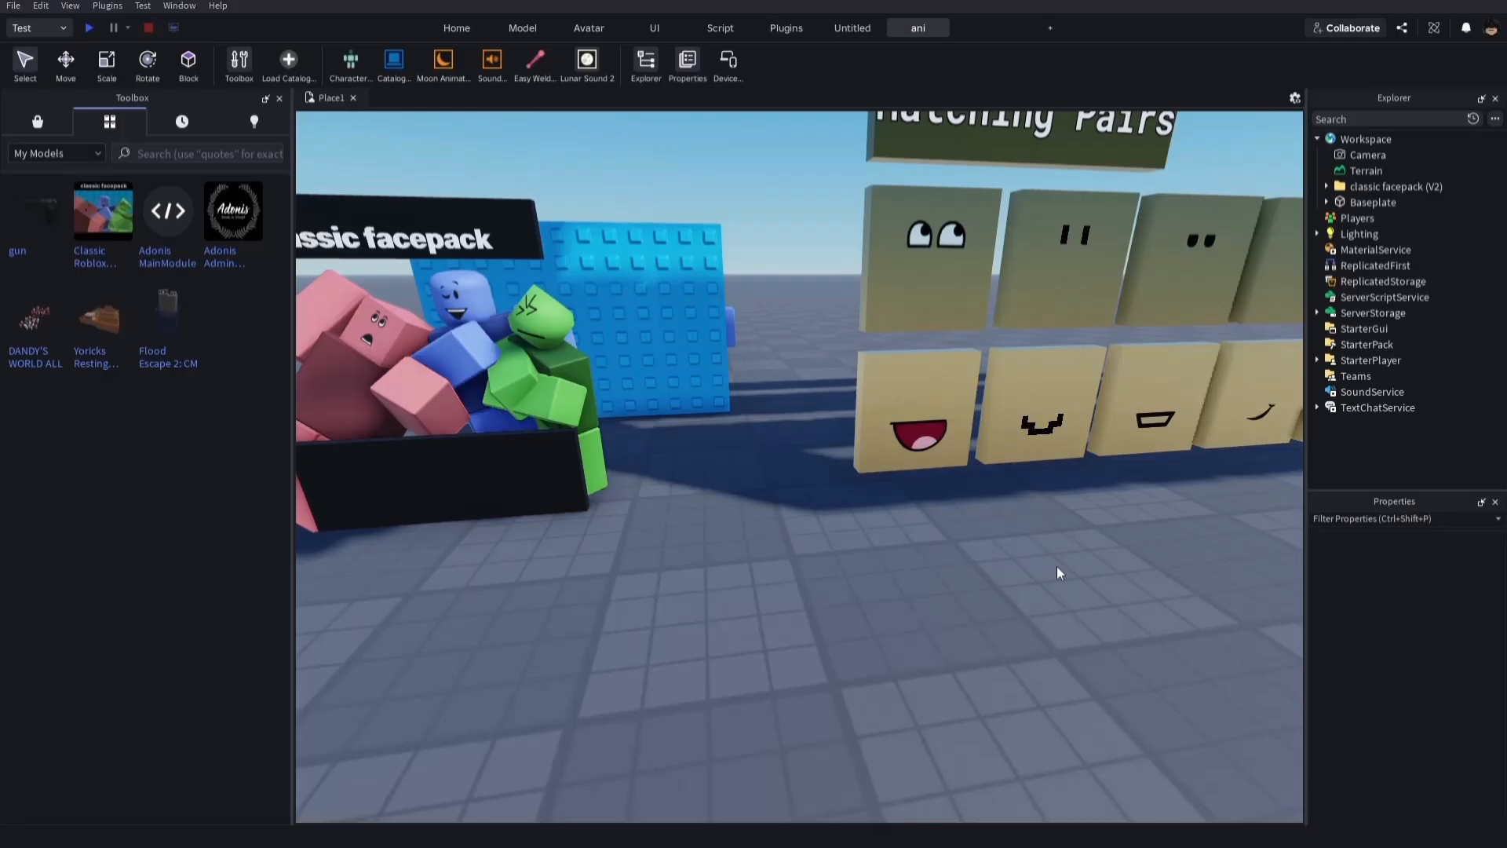
key(s)
right_drag(953, 626, 953, 626)
key(a)
click(353, 65)
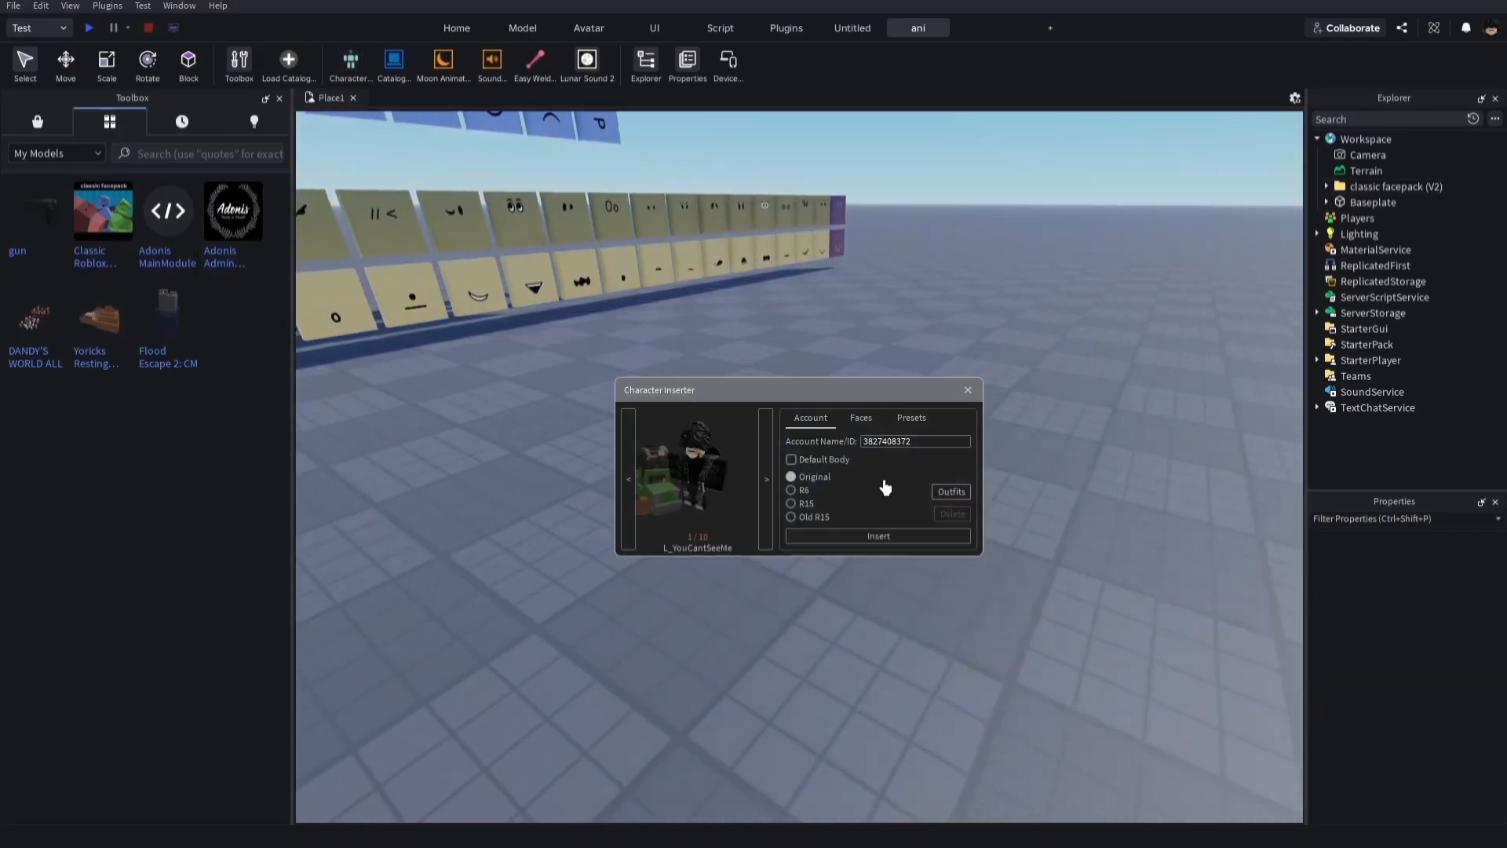
click(900, 418)
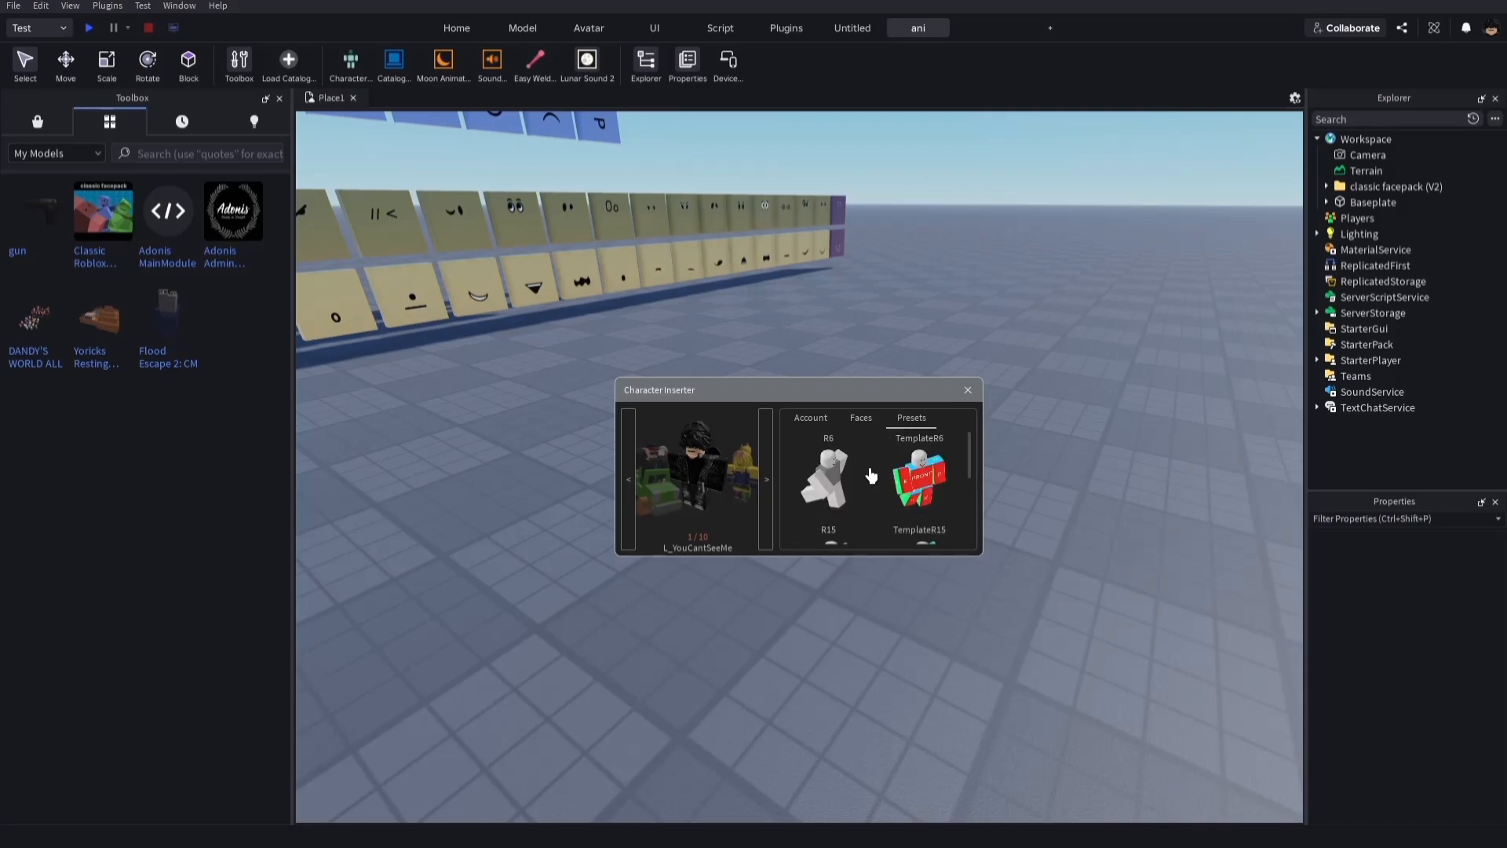
click(867, 473)
click(968, 389)
- Position the R6 rig on the open baseplate in front of the facepack's face boards
drag(764, 469, 1007, 587)
click(935, 620)
key(d)
right_drag(925, 606, 928, 610)
key(w)
click(448, 30)
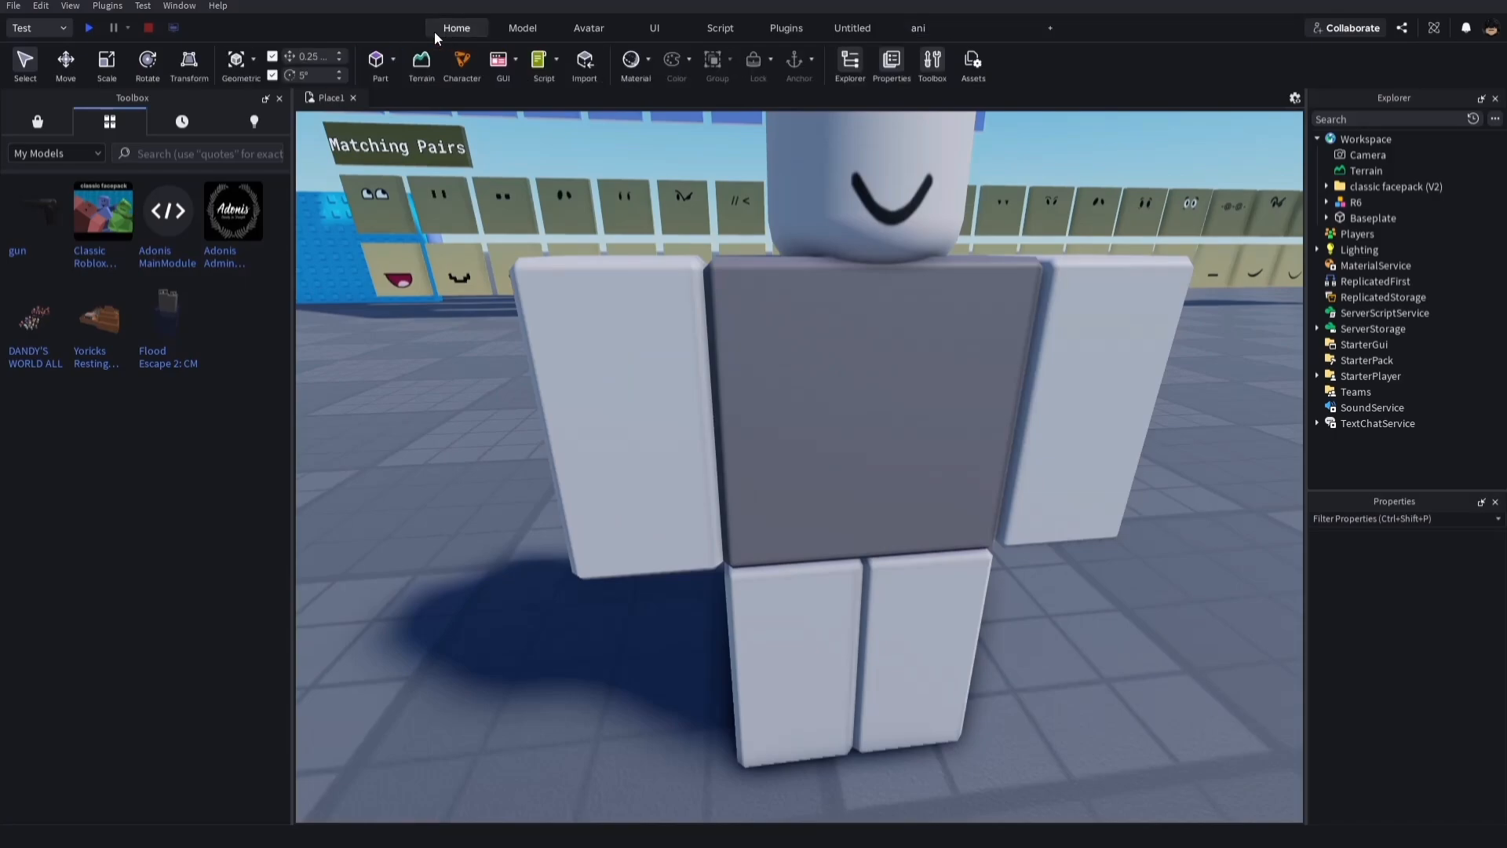
click(861, 277)
scroll(873, 388, down, 5)
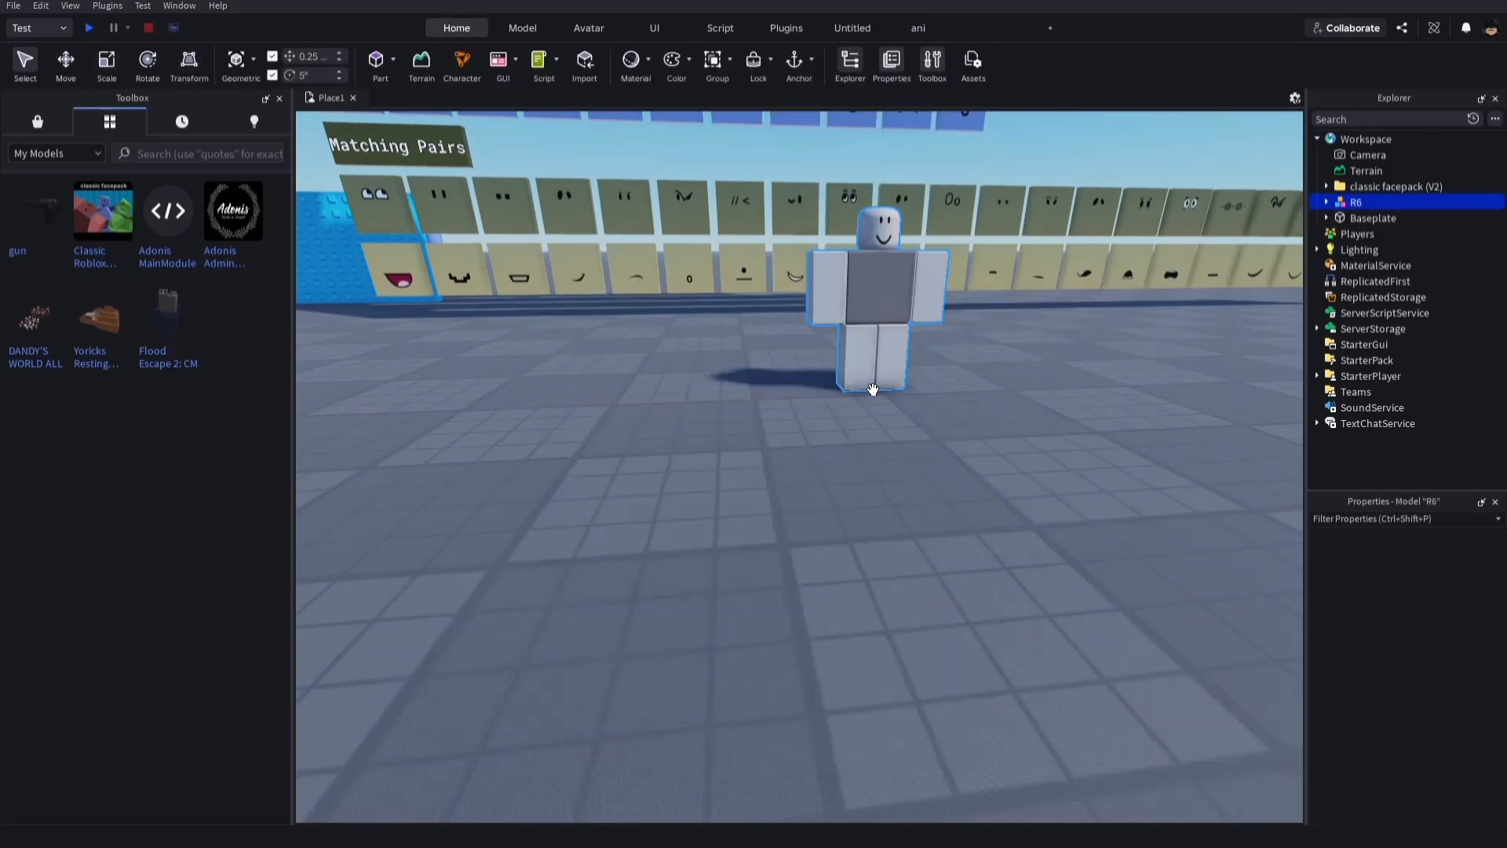
drag(878, 376, 940, 676)
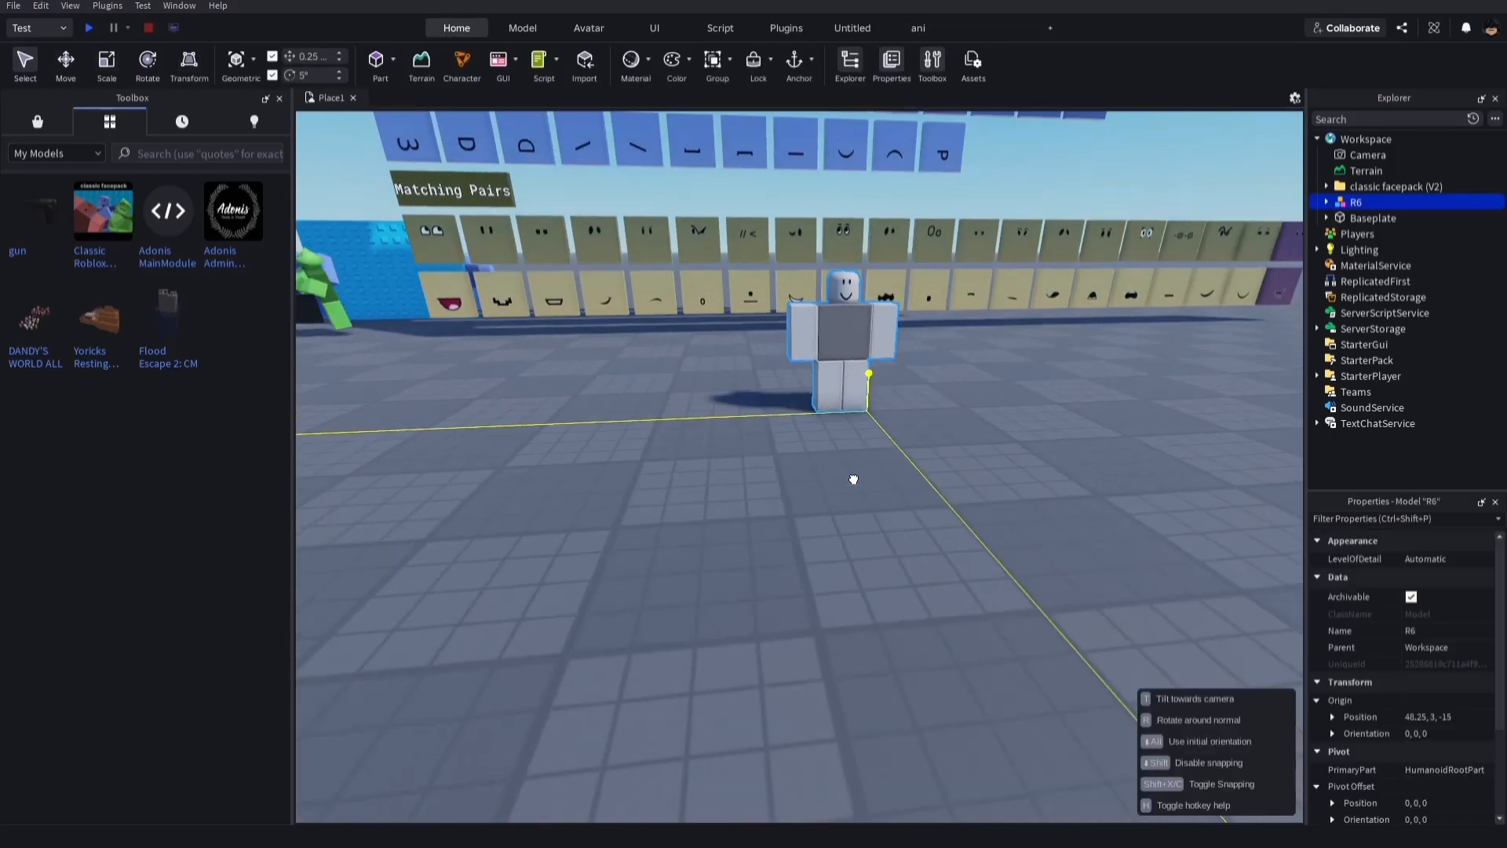
click(941, 677)
scroll(966, 581, up, 4)
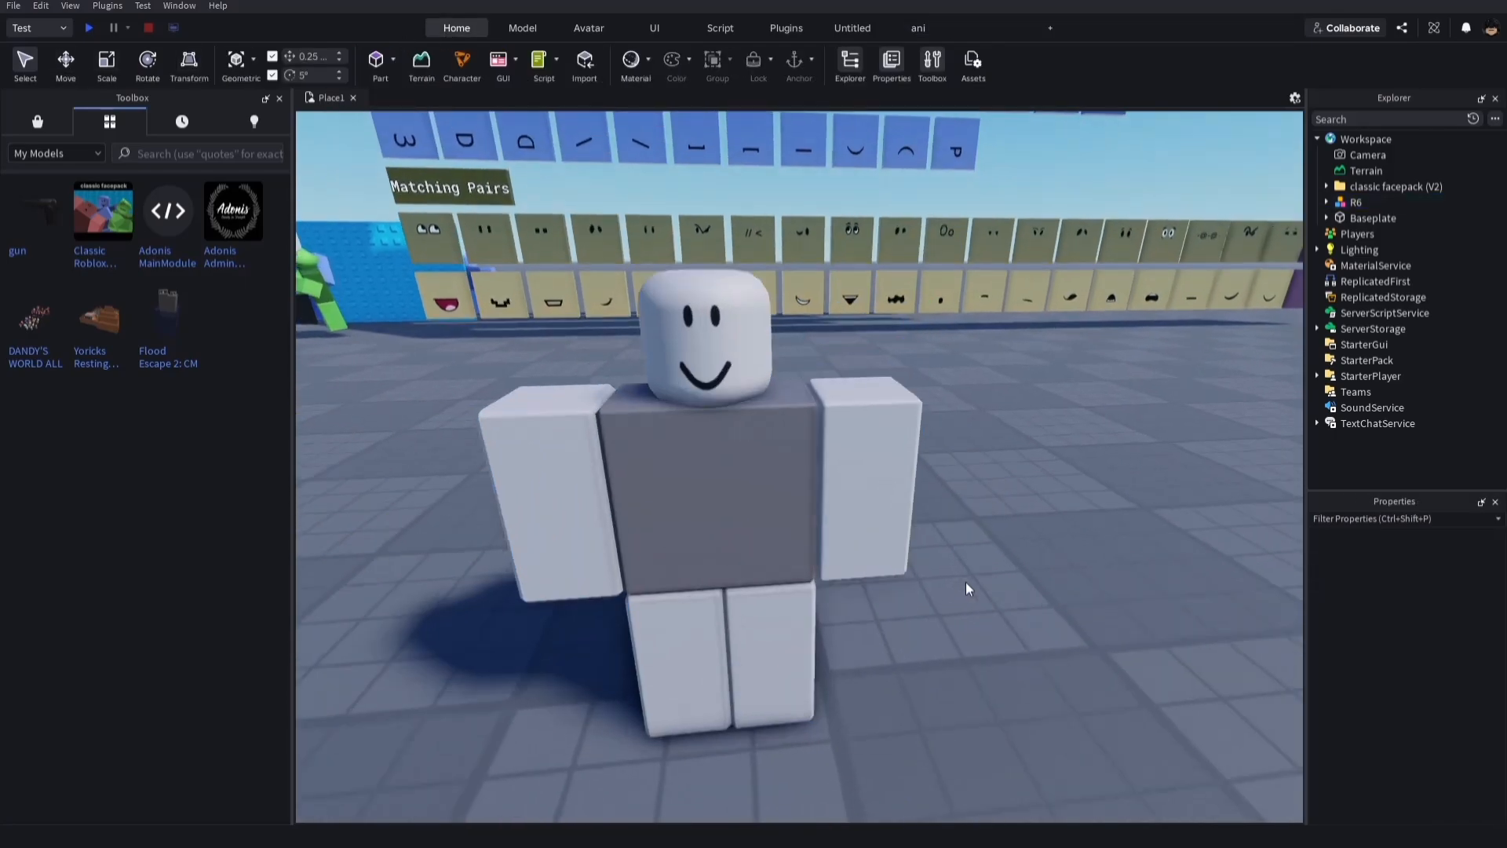
right_drag(966, 581, 958, 576)
scroll(965, 584, down, 5)
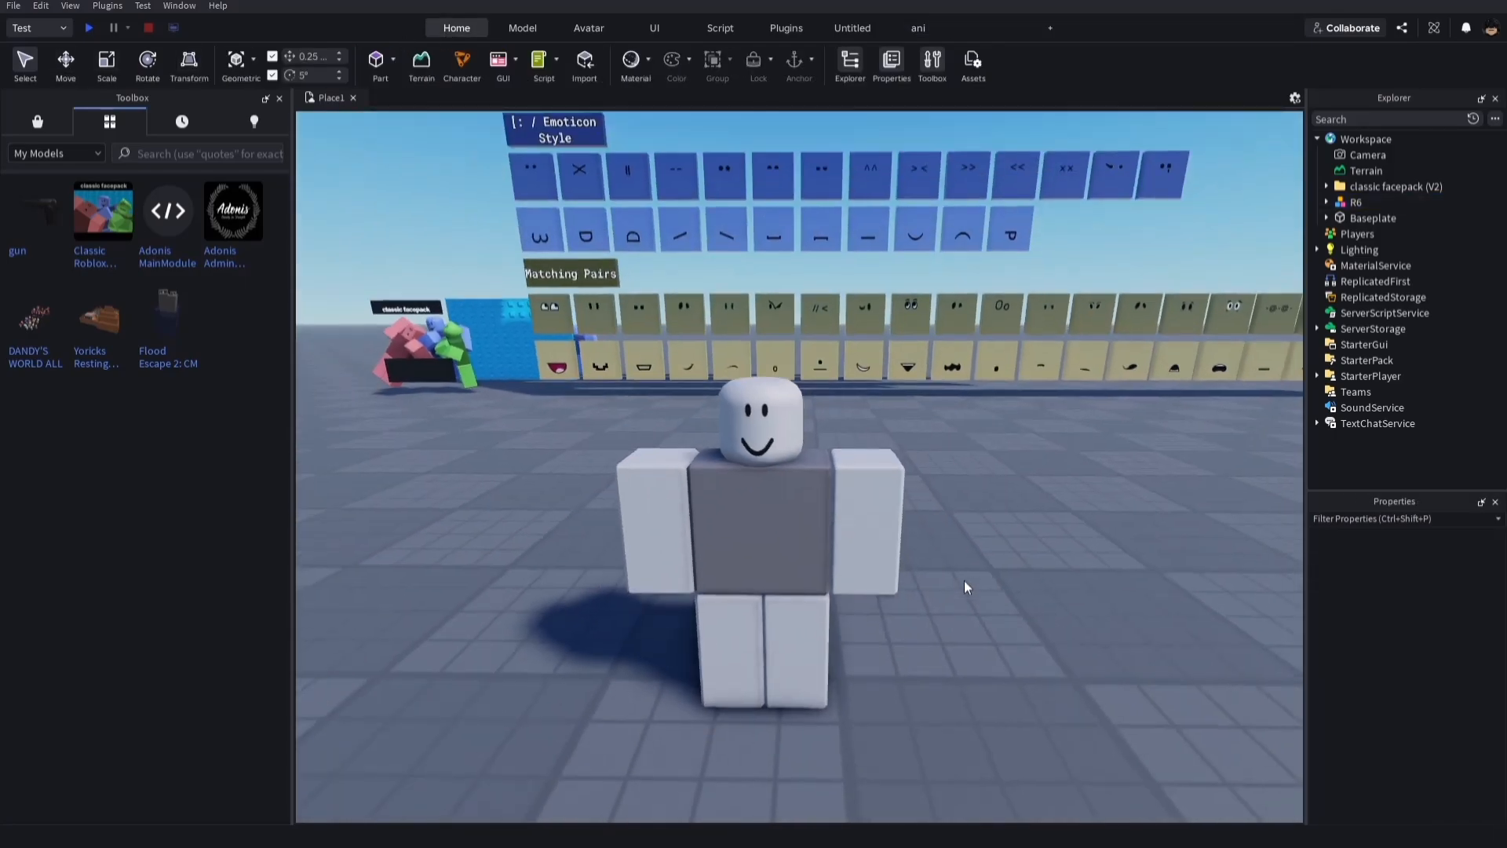
- Expand the R6 rig and its Head in the object hierarchy and select the face decal
key(w)
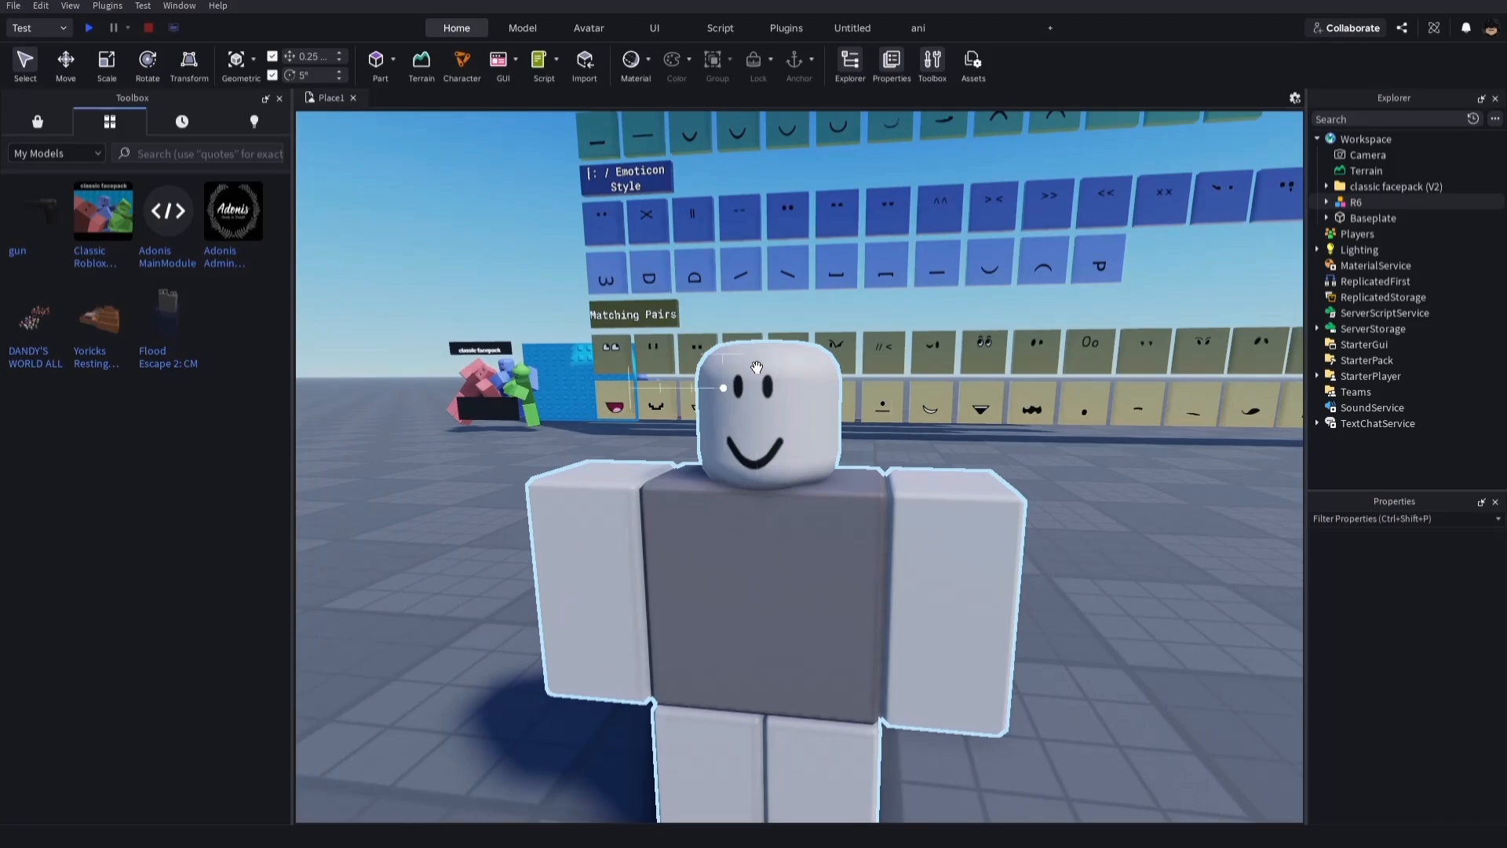
key(d)
right_drag(856, 343, 854, 294)
key(w)
key(s)
right_drag(835, 370, 861, 417)
key(w)
key(d)
key(a)
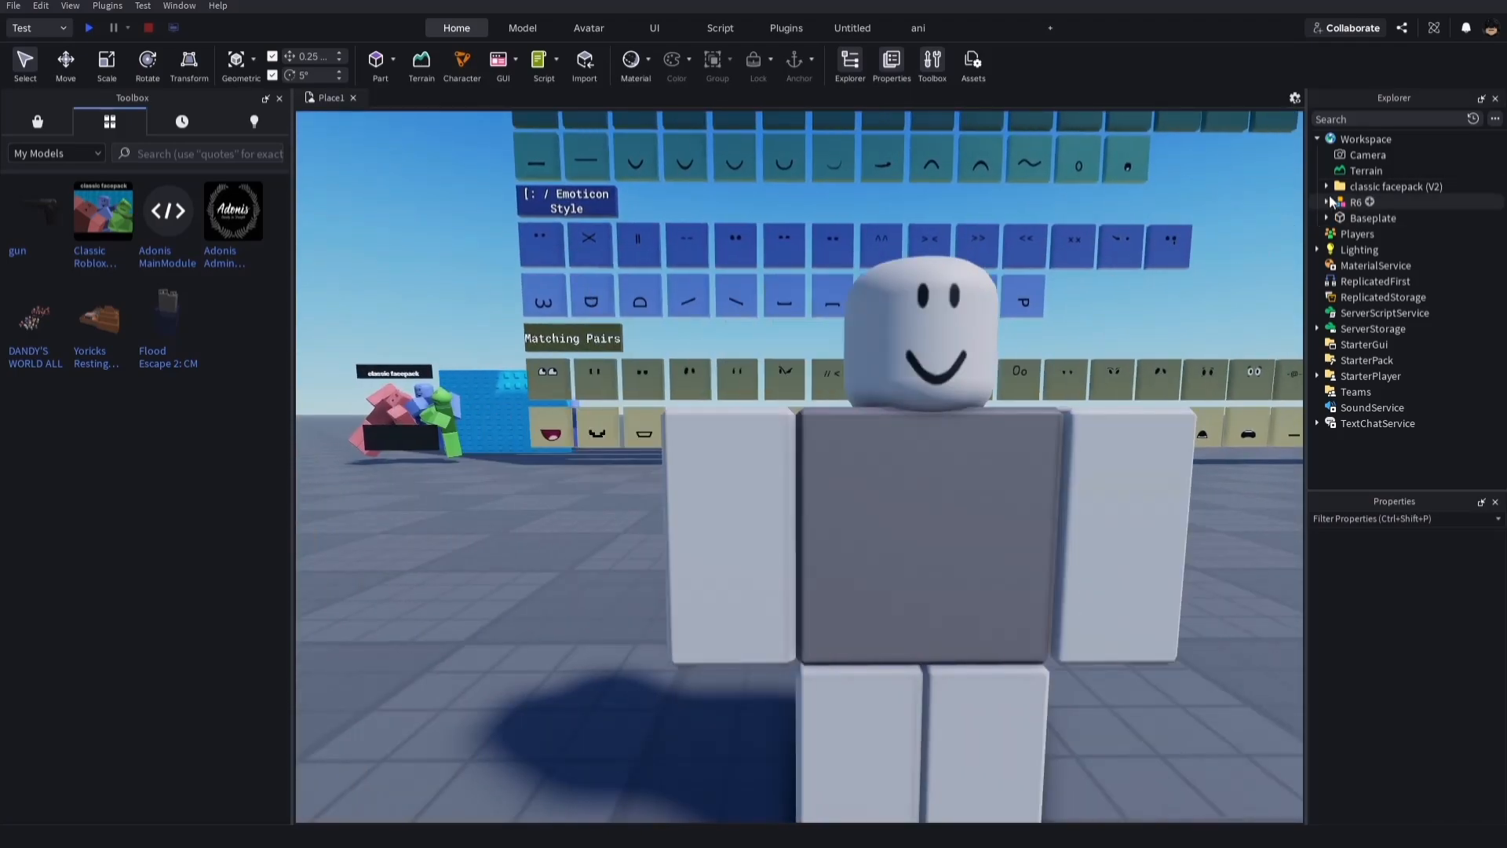
click(1326, 202)
click(1335, 234)
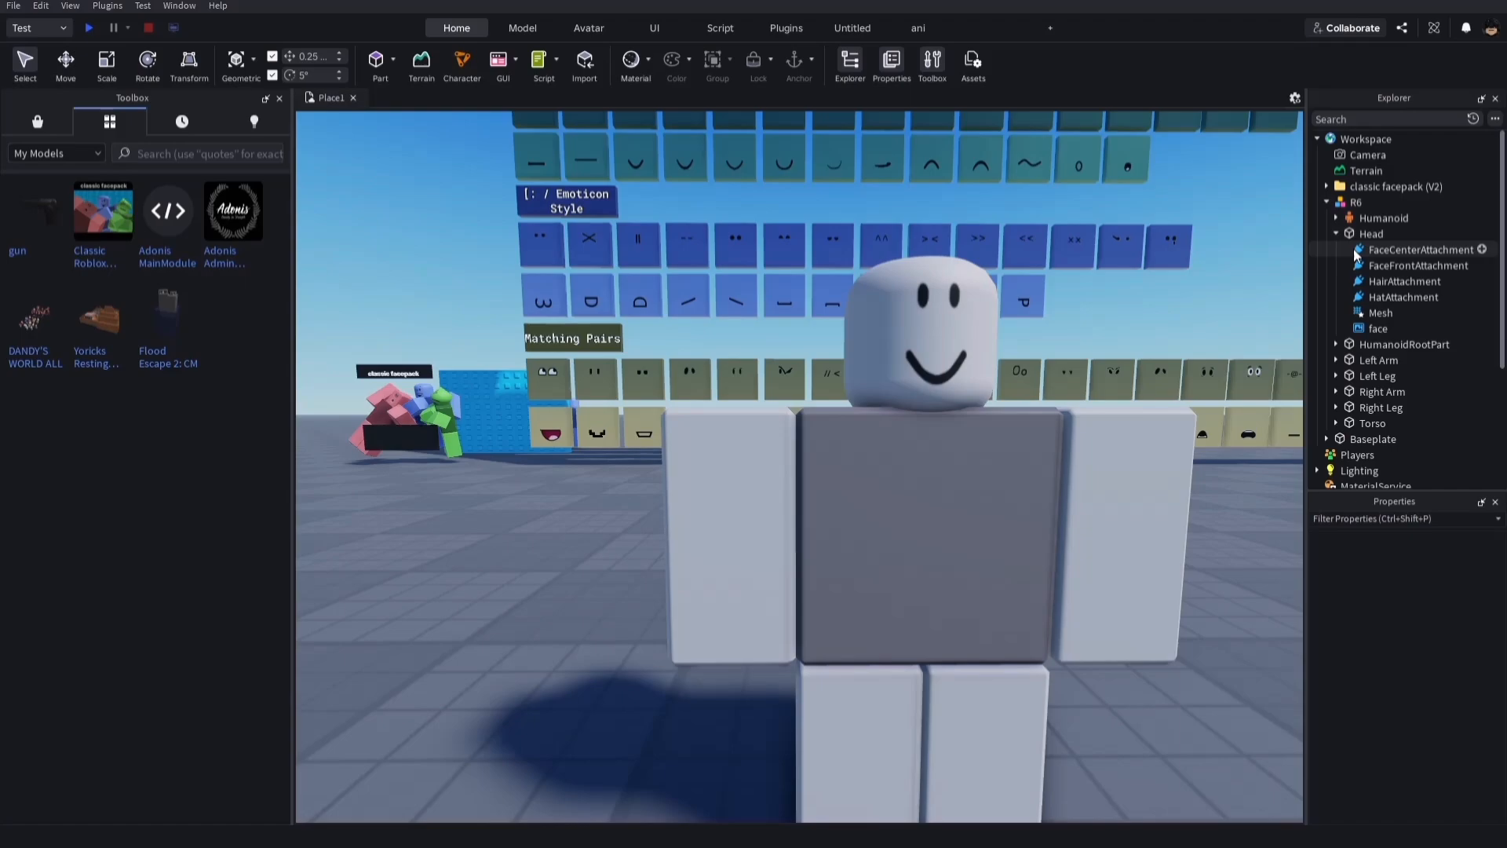
click(1366, 328)
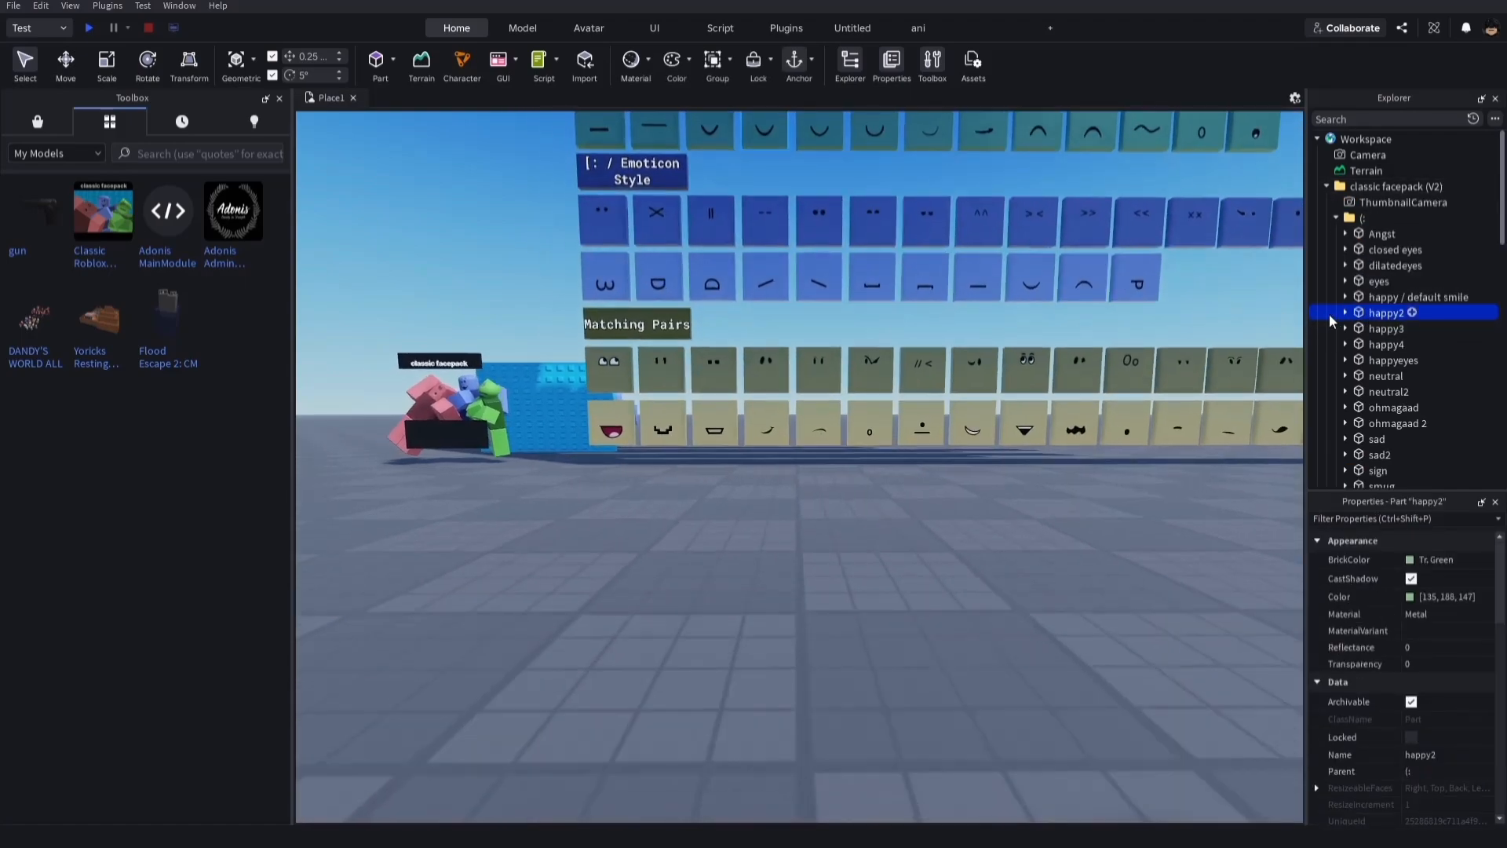
- Inspect the decal inside the facepack's happy2 part, then clear the selection
click(1344, 313)
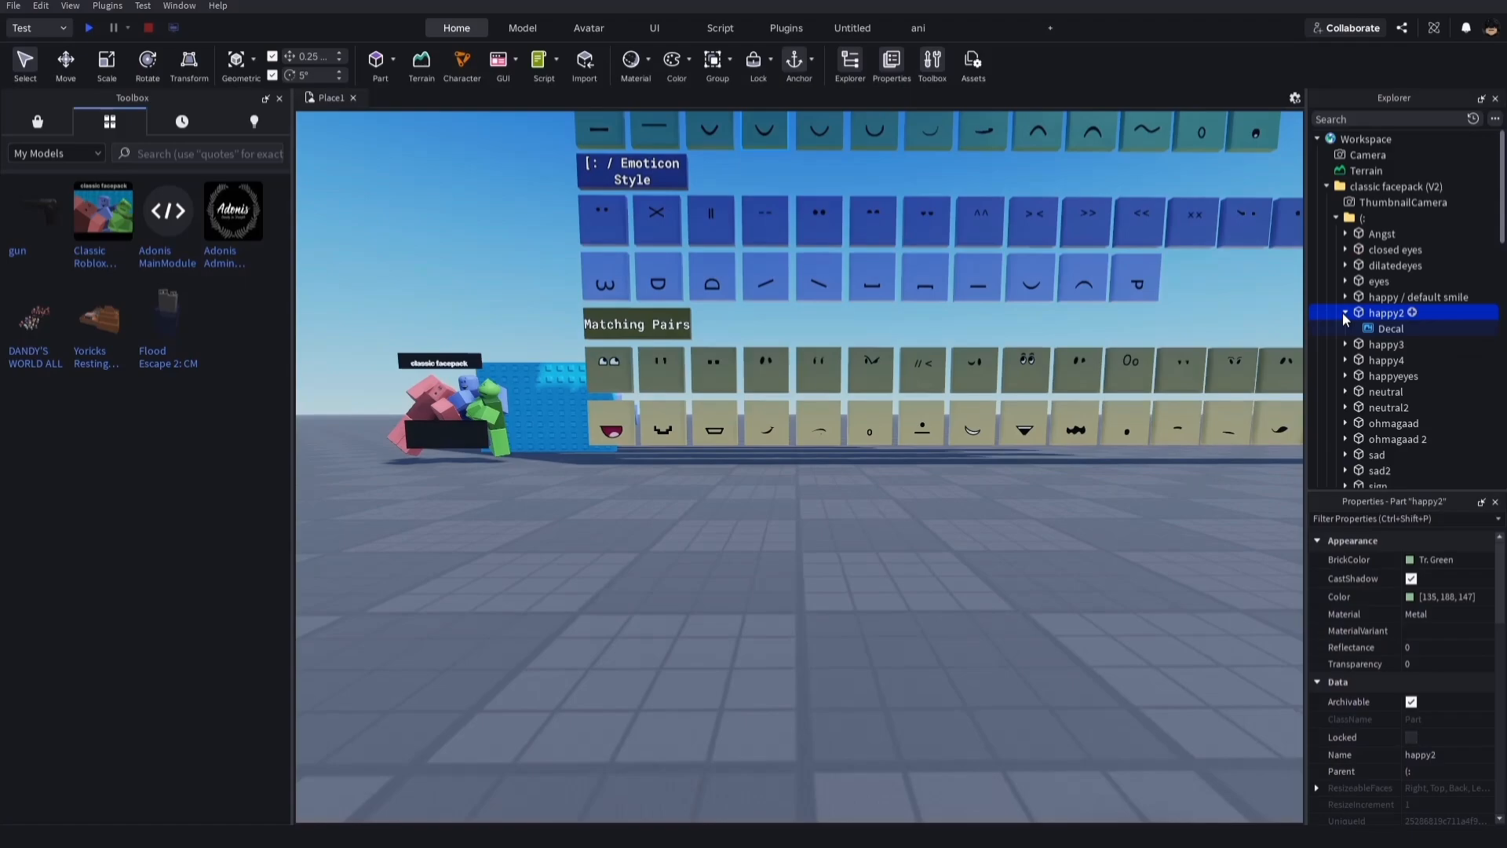
click(1381, 329)
click(966, 522)
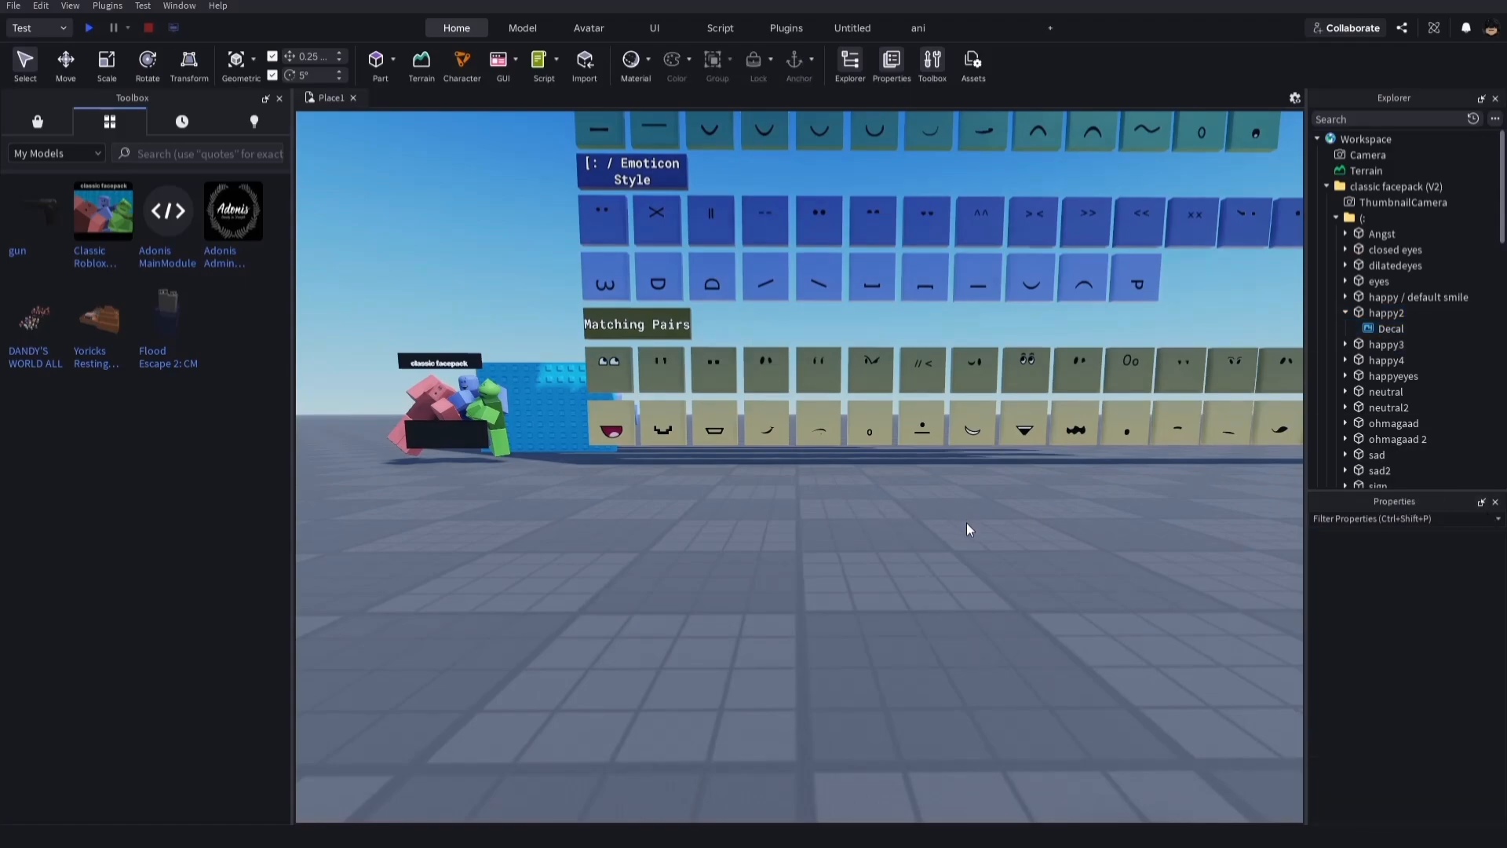
- Clear the color map content of the face decal on the R6 rig's head
right_drag(965, 522, 907, 474)
click(854, 442)
click(1354, 355)
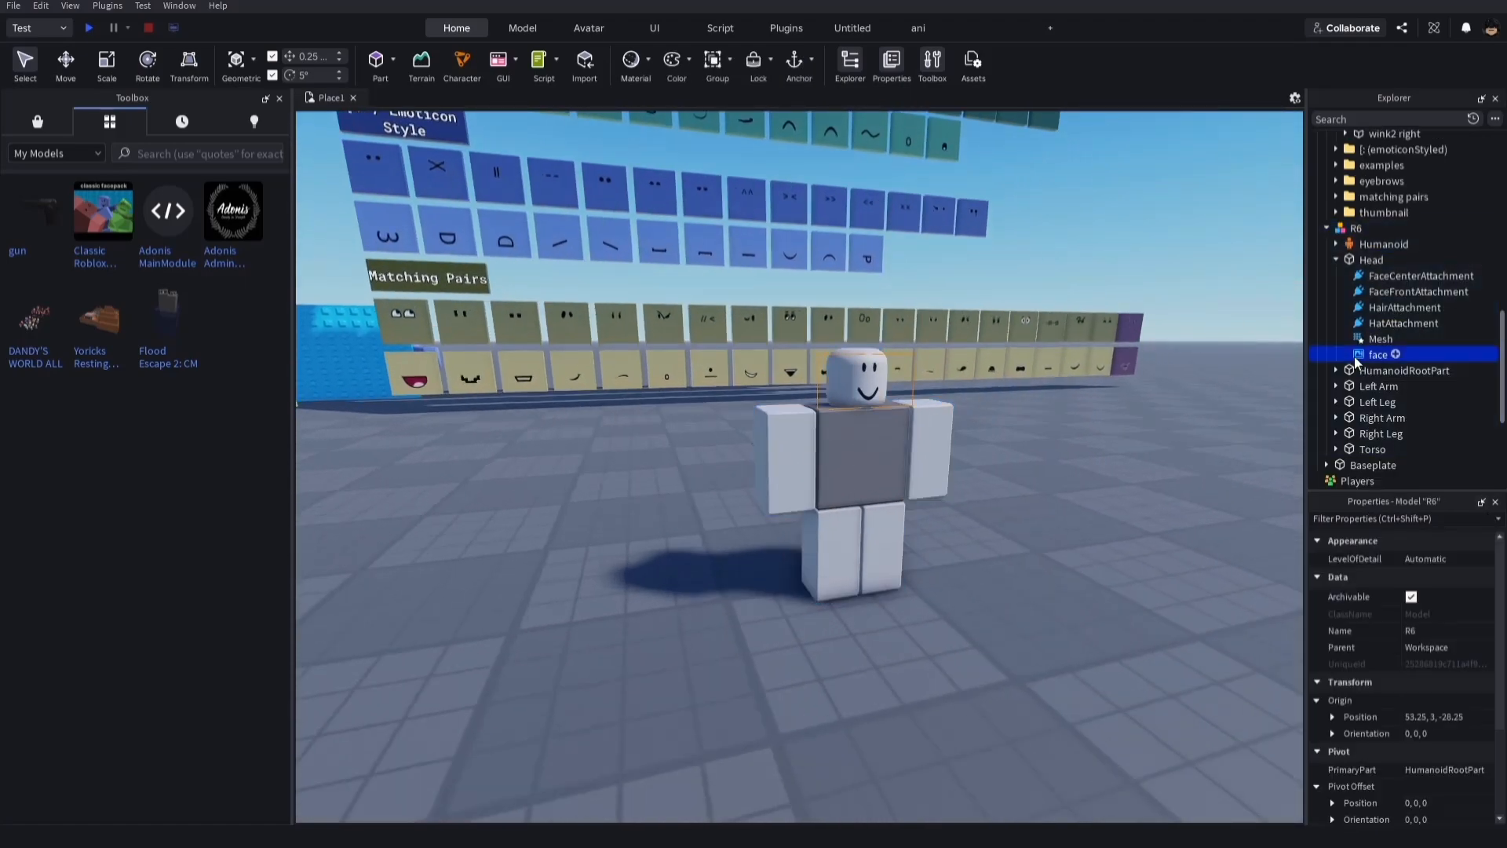
click(1438, 577)
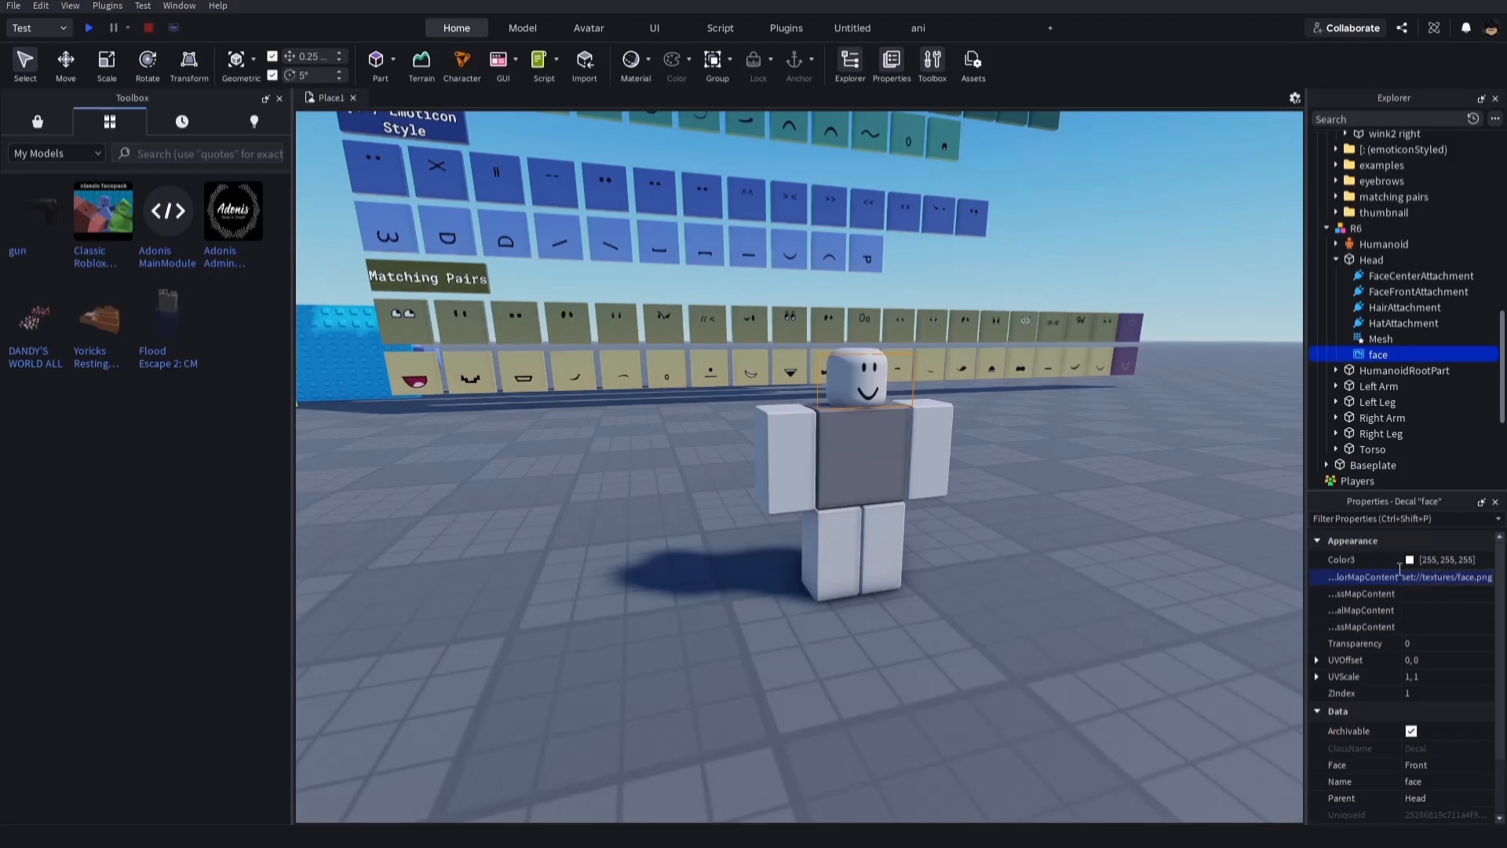
key(Return)
click(1132, 587)
- Examine the R6 rig's head and the surrounding face boards from several angles
key(w)
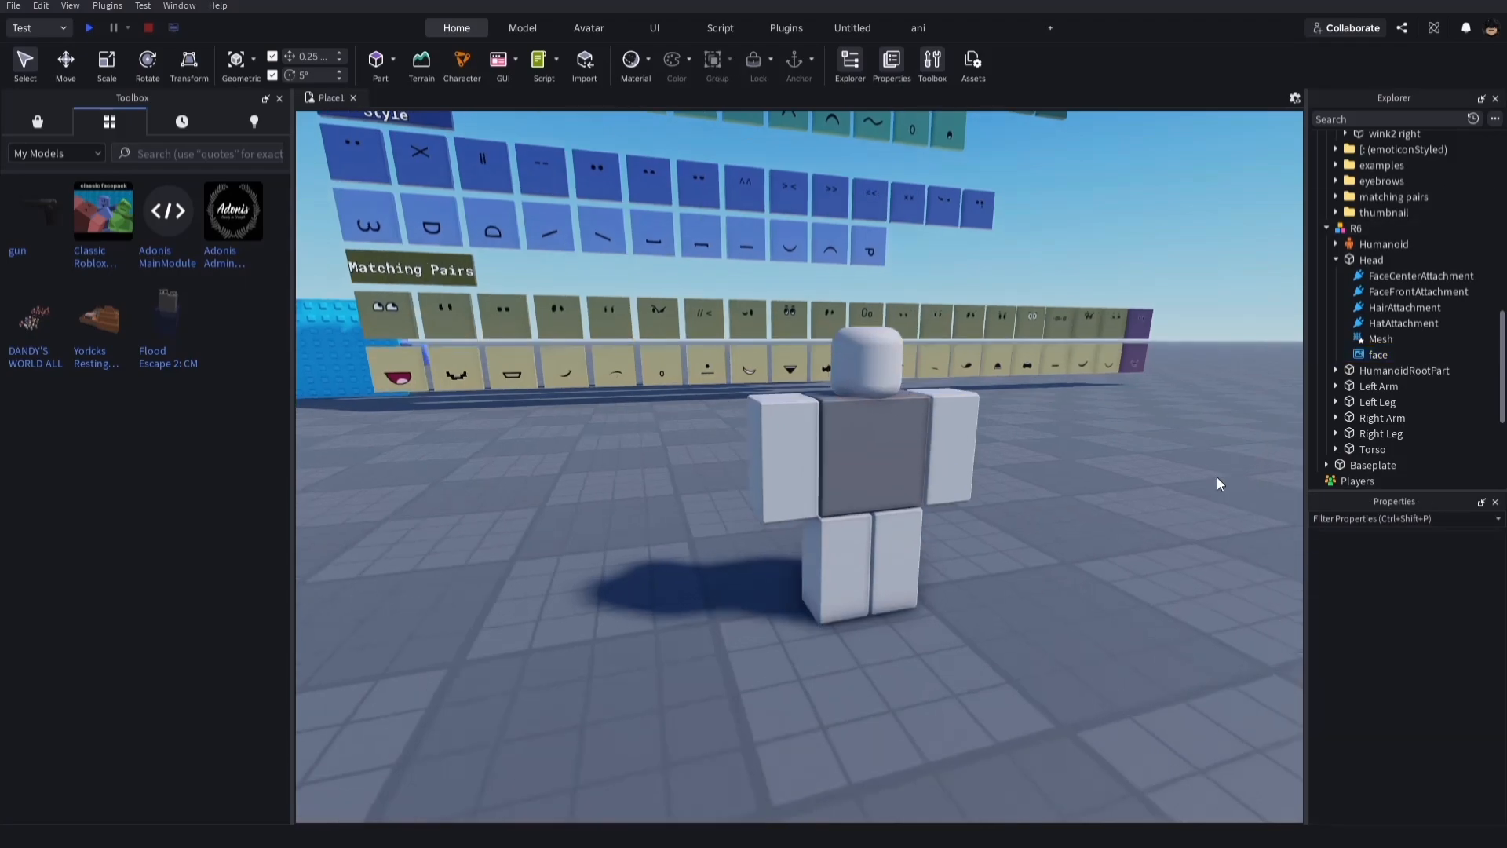
right_drag(1217, 478, 1144, 462)
key(w)
right_drag(714, 269, 924, 257)
key(s)
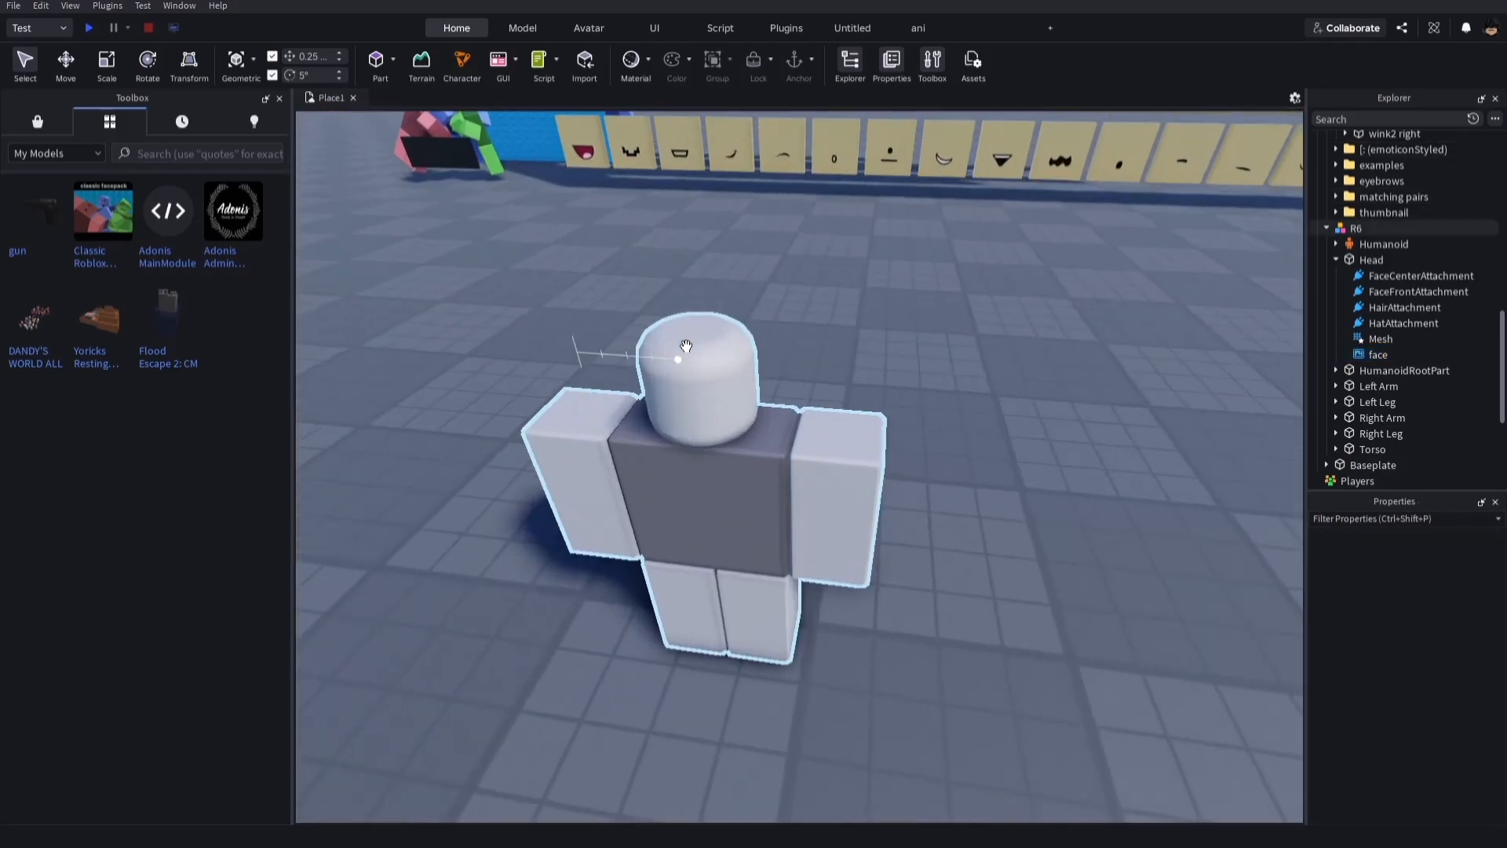
right_drag(826, 436, 825, 436)
key(w)
key(s)
key(w)
key(s)
right_drag(1033, 504, 1033, 504)
key(w)
key(s)
key(w)
- Delete the face decal from the R6 rig's Head
click(848, 430)
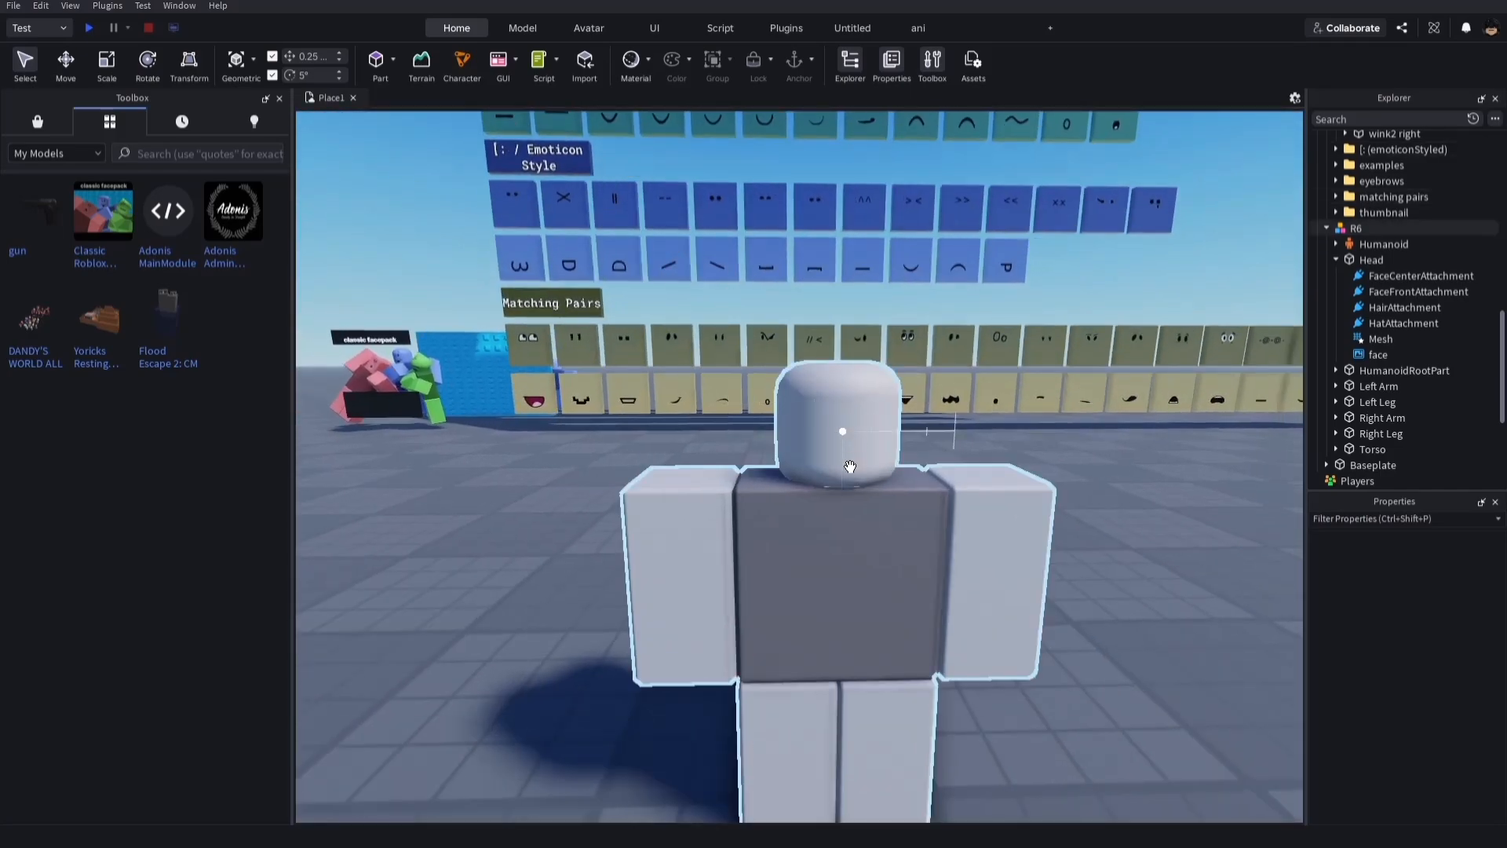
click(1350, 355)
key(Delete)
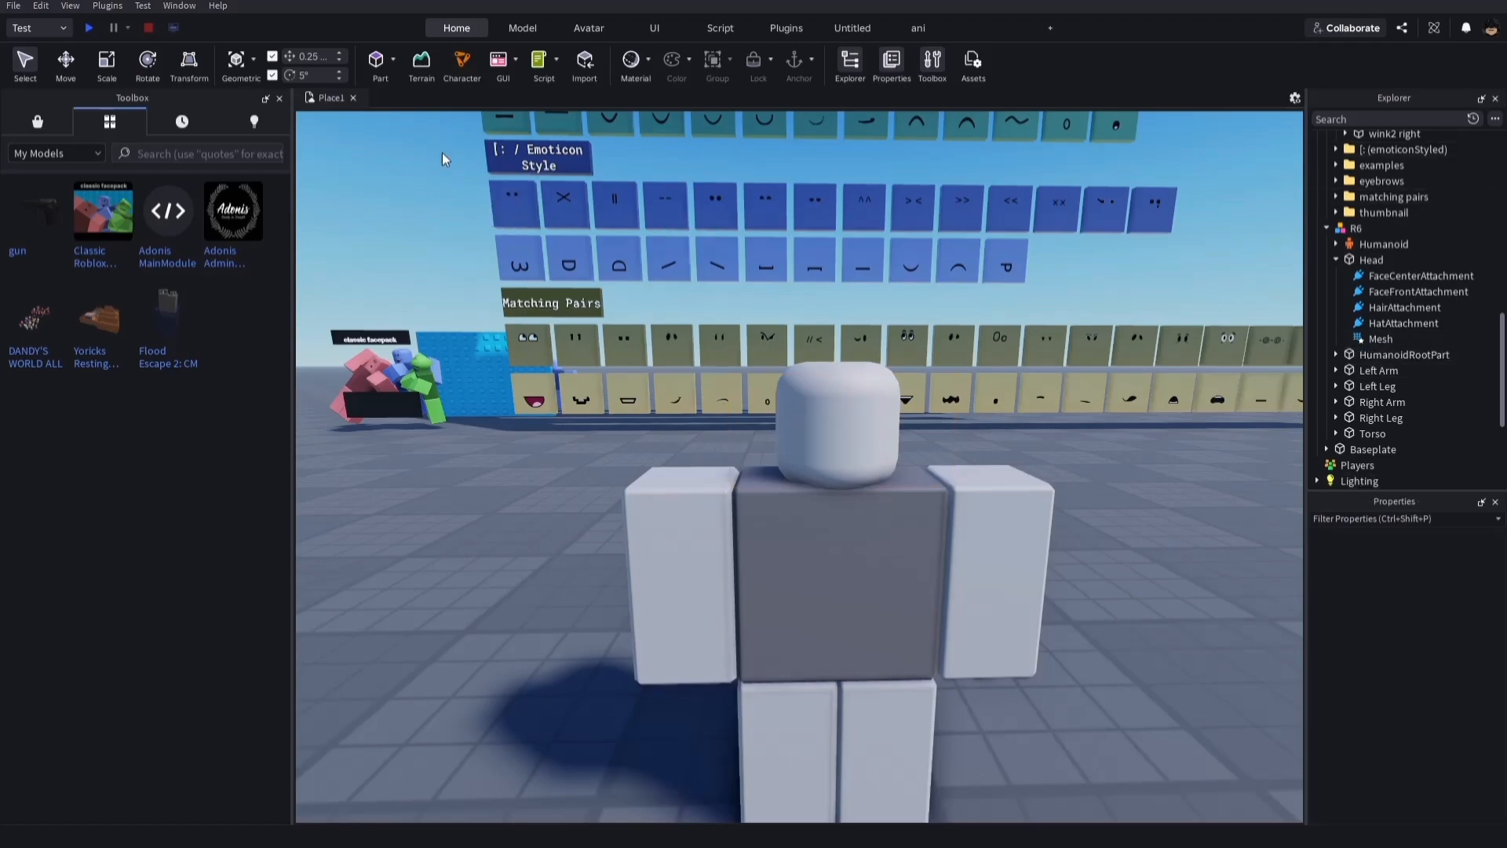
- Insert a new block part and place it on the baseplate beside the R6 rig
click(376, 66)
scroll(716, 331, down, 2)
drag(701, 305, 747, 322)
right_drag(717, 333, 747, 323)
drag(746, 322, 760, 334)
key(w)
right_drag(805, 378, 937, 402)
key(w)
key(s)
- Weld the new part to the R6 rig's Head with Easy Weld's Join, using Head as base part
click(920, 29)
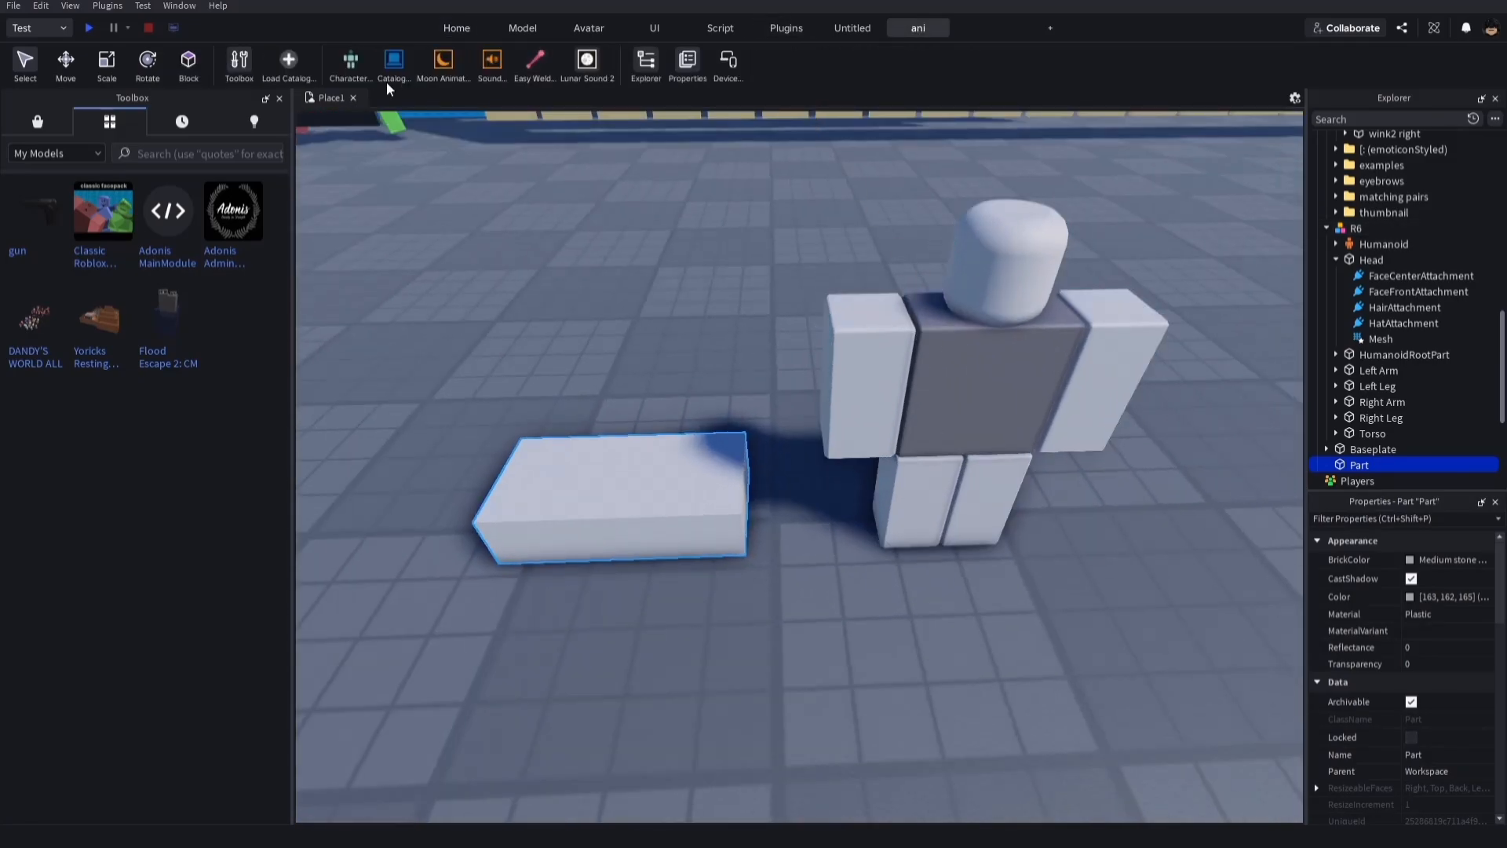
click(535, 58)
drag(750, 396, 850, 542)
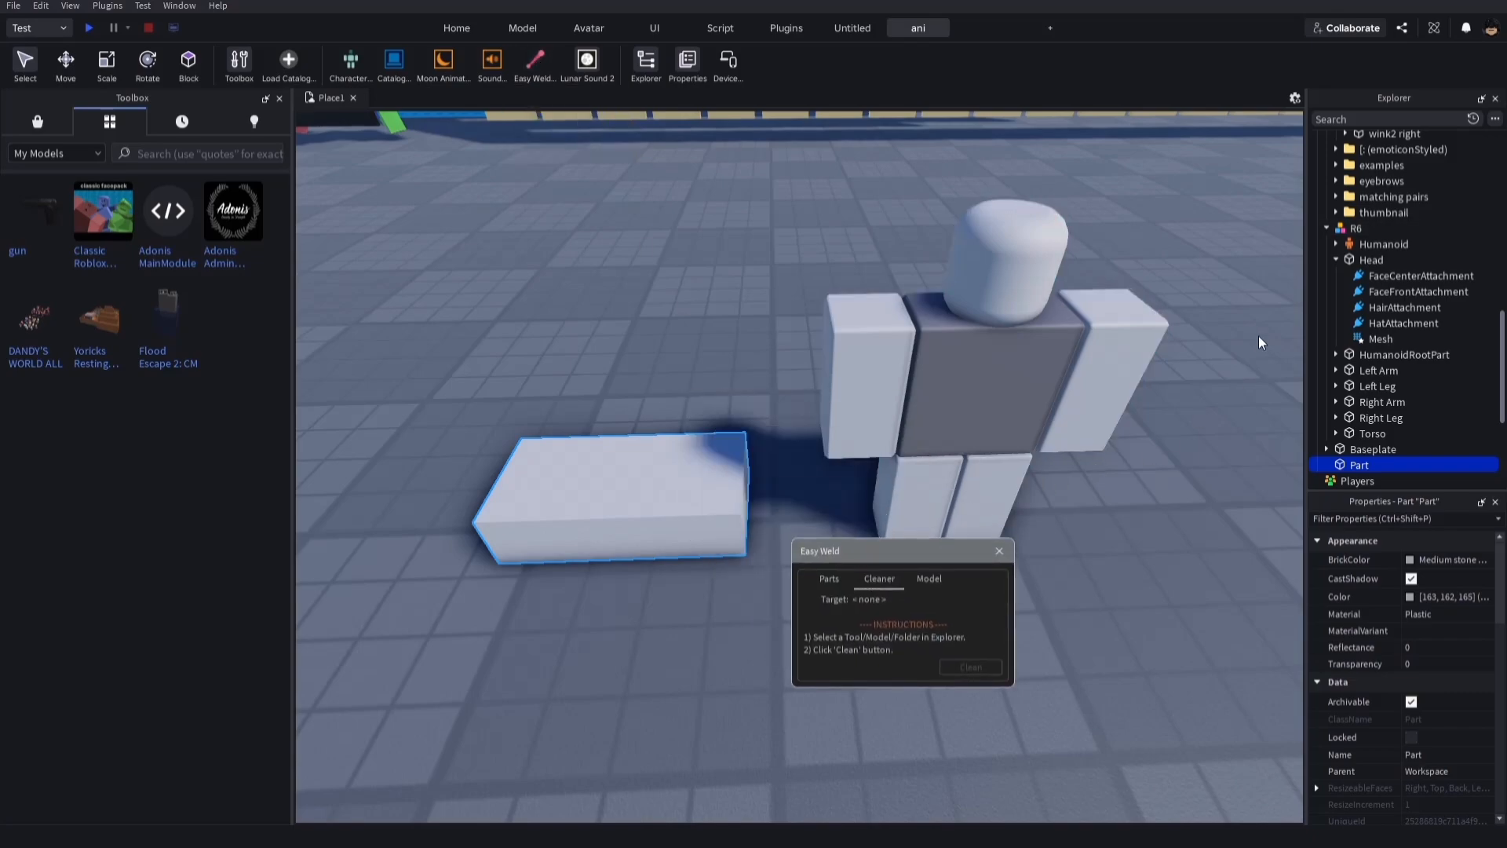
click(1360, 262)
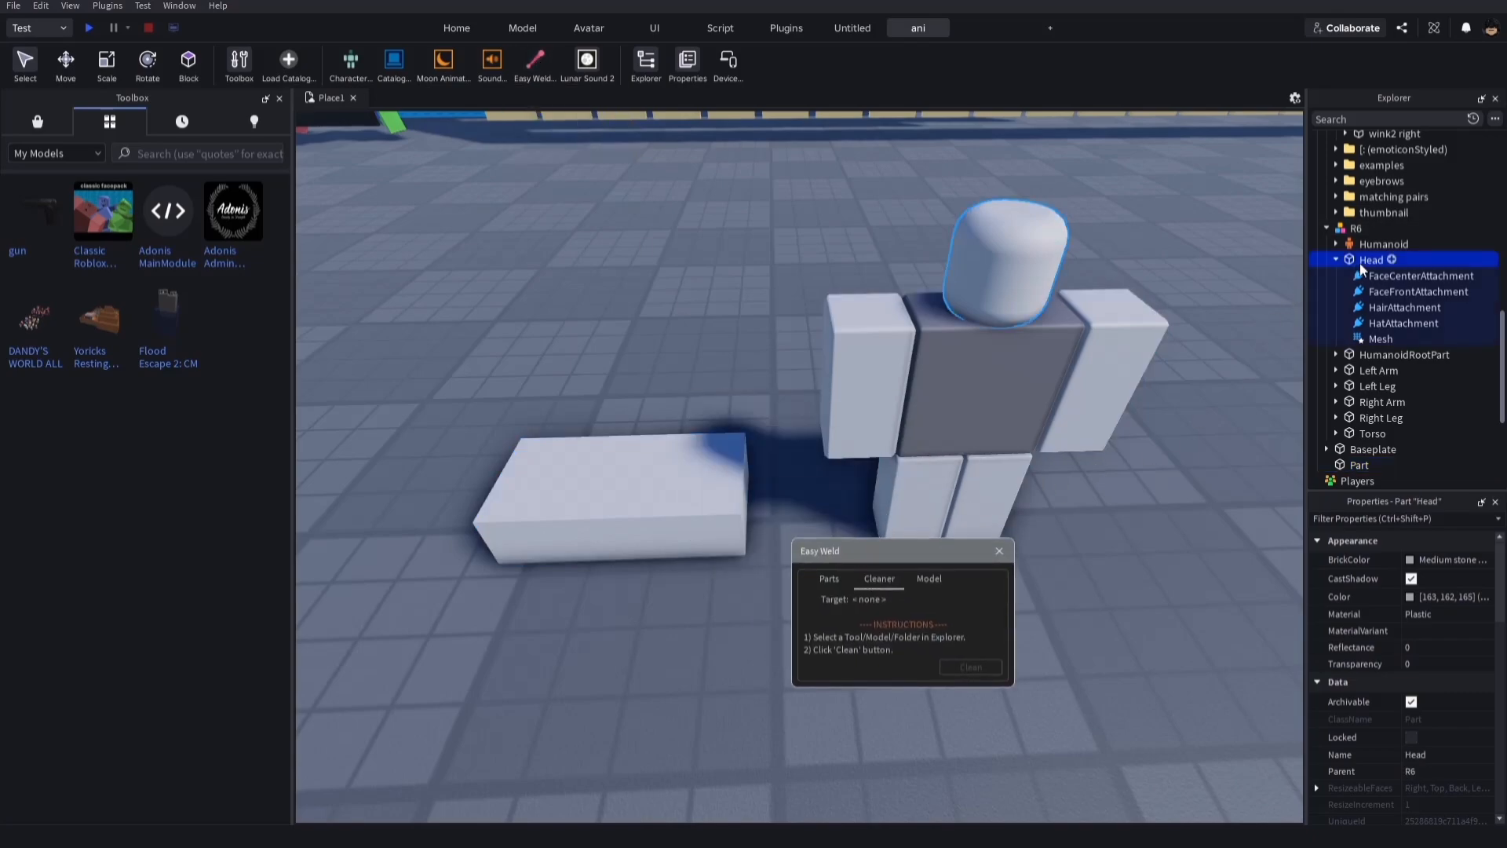
ctrl+click(1359, 464)
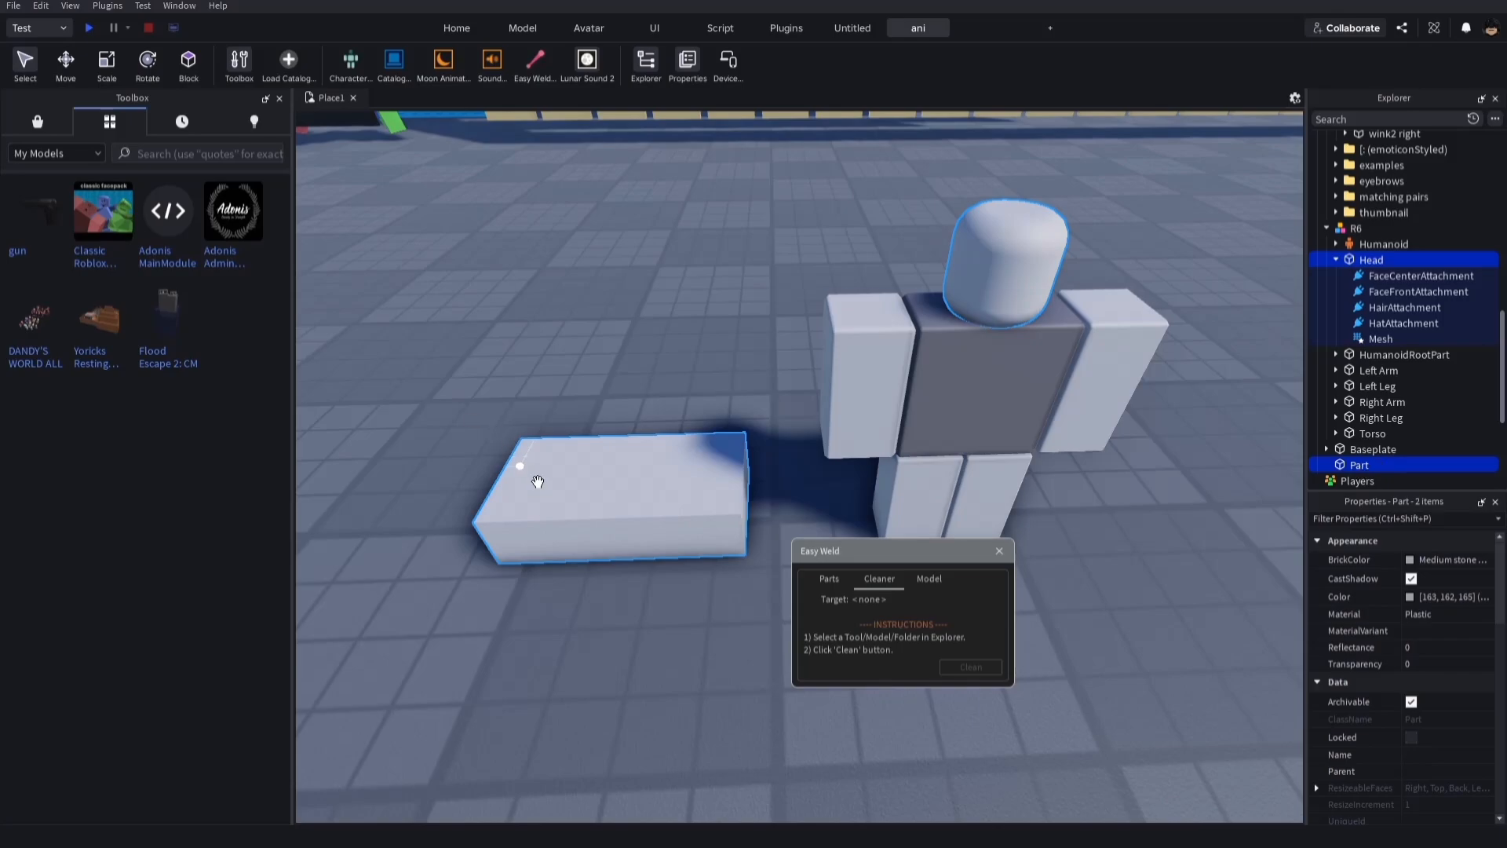
click(832, 579)
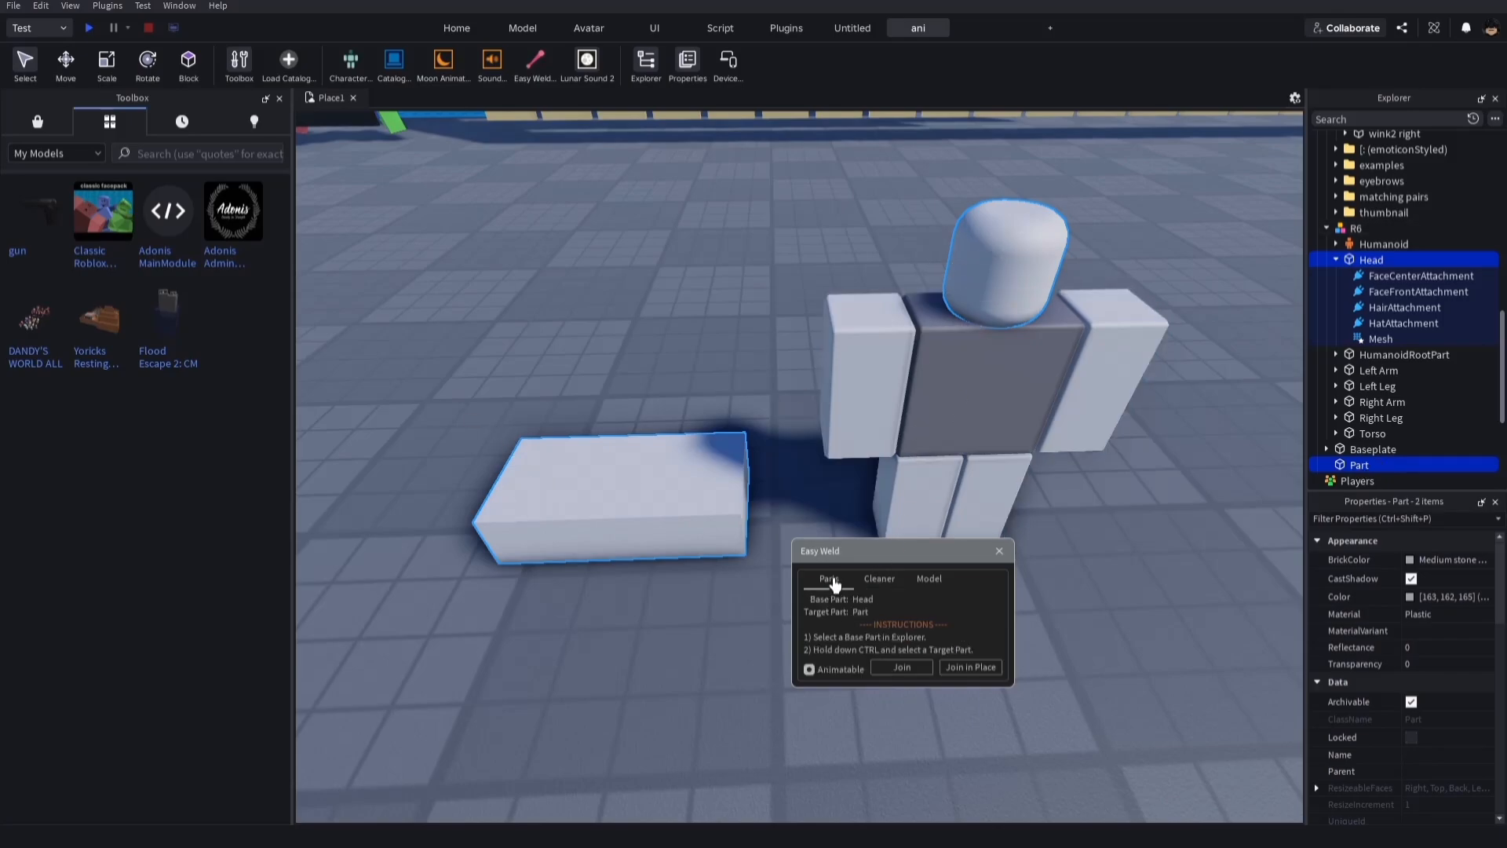
click(914, 669)
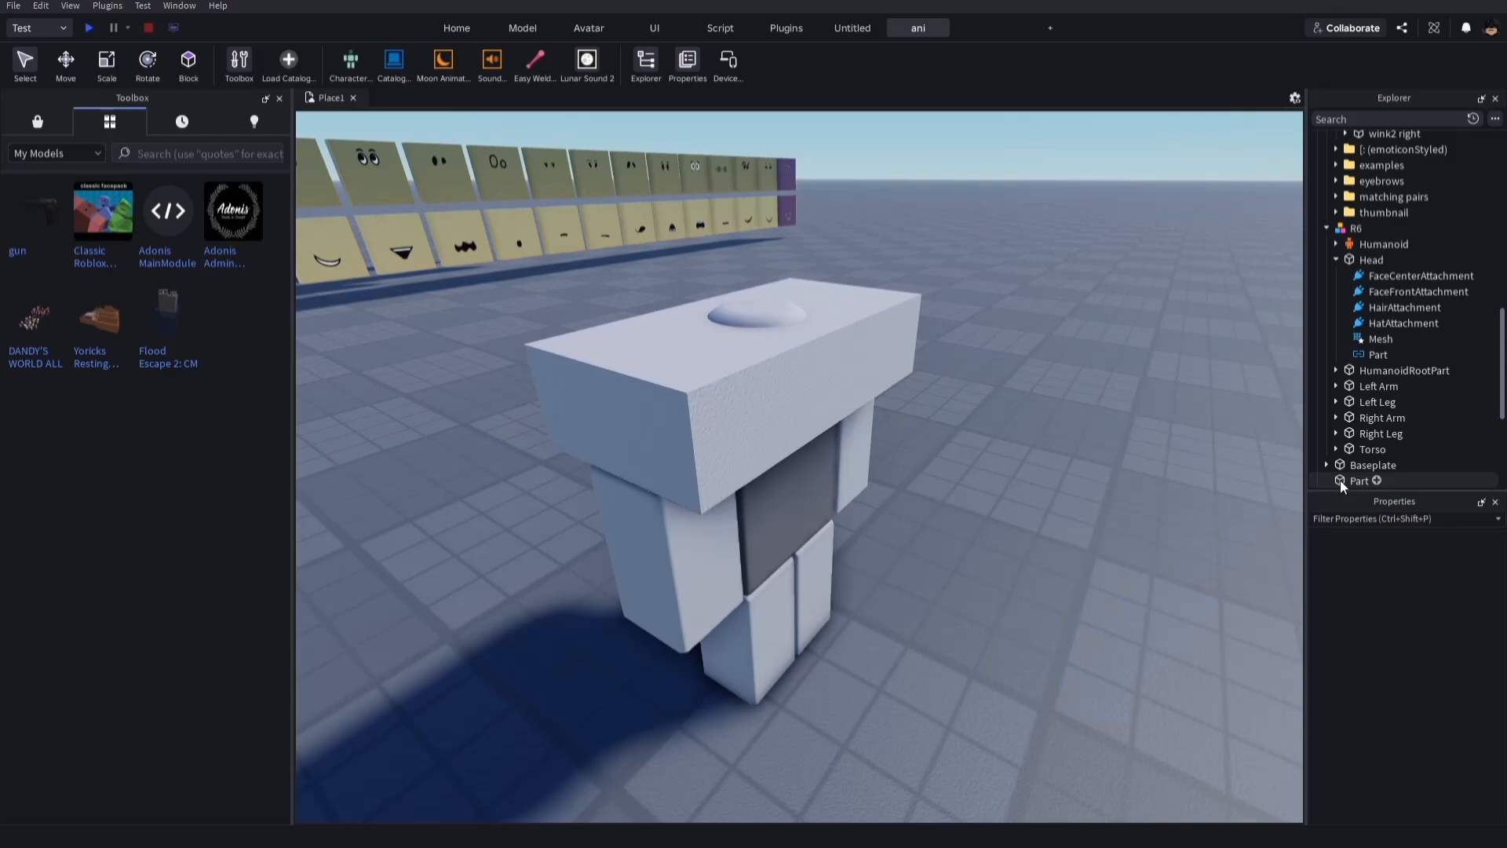
- Move the welded block part into the rig's Head and rename it e
drag(1340, 479, 1371, 260)
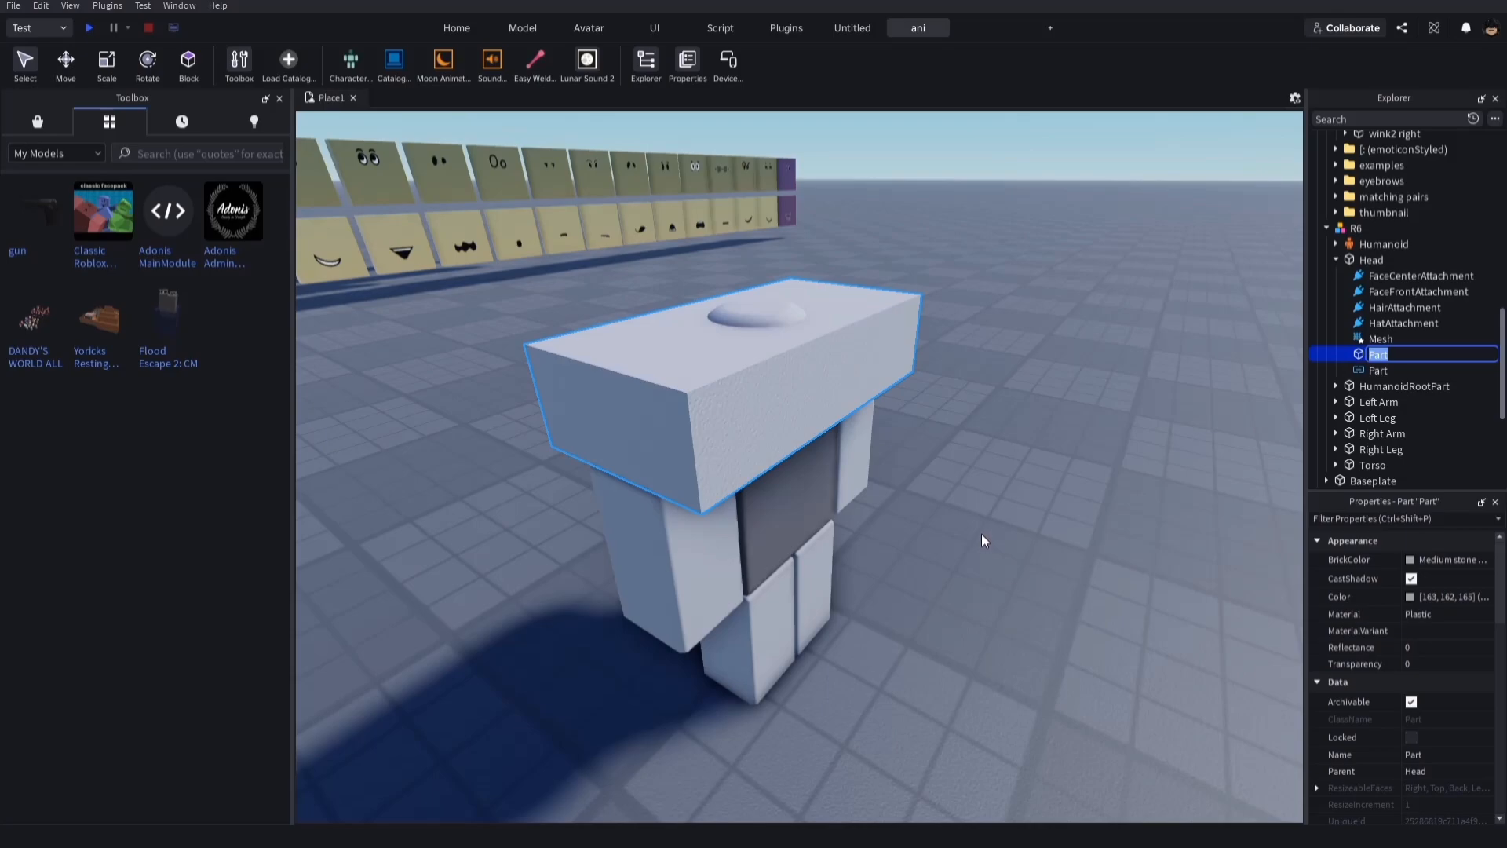
text(e)
click(1030, 562)
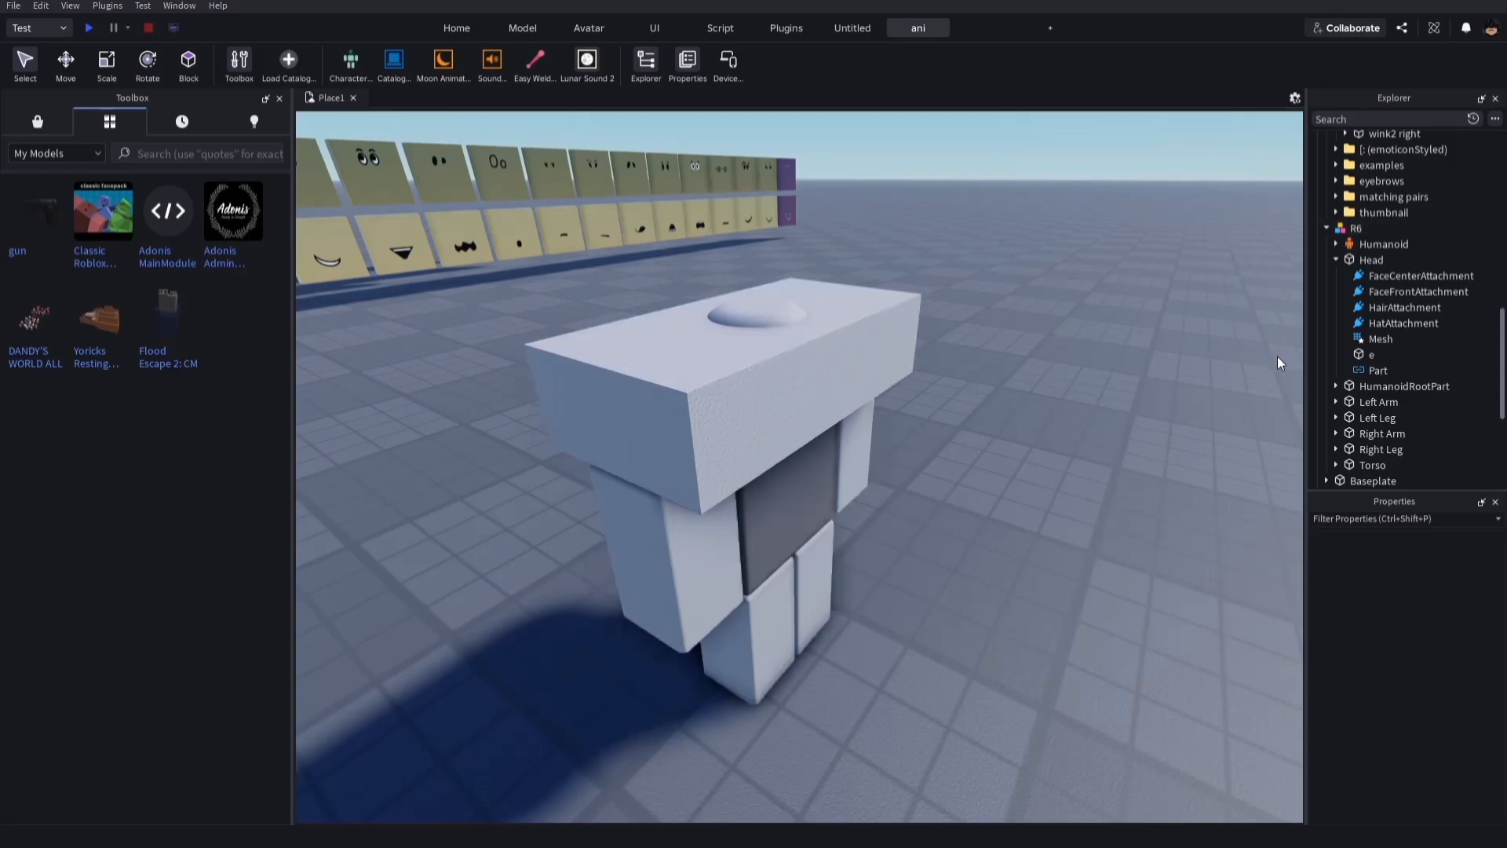
- Scale part e into a thin plate just in front of the face, narrowed evenly to about the head's width
click(1352, 356)
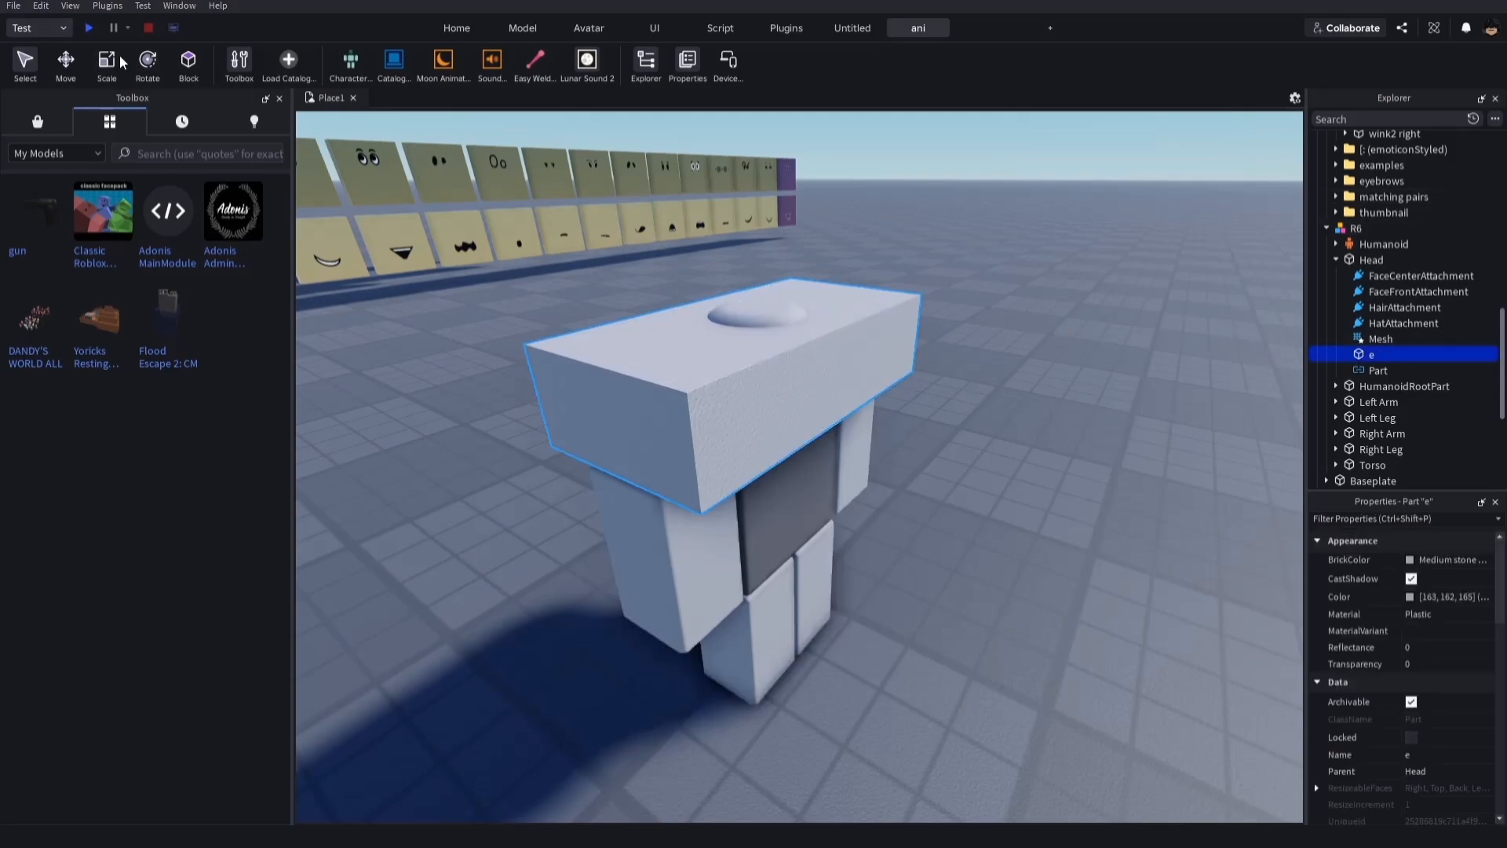
right_drag(859, 339, 857, 347)
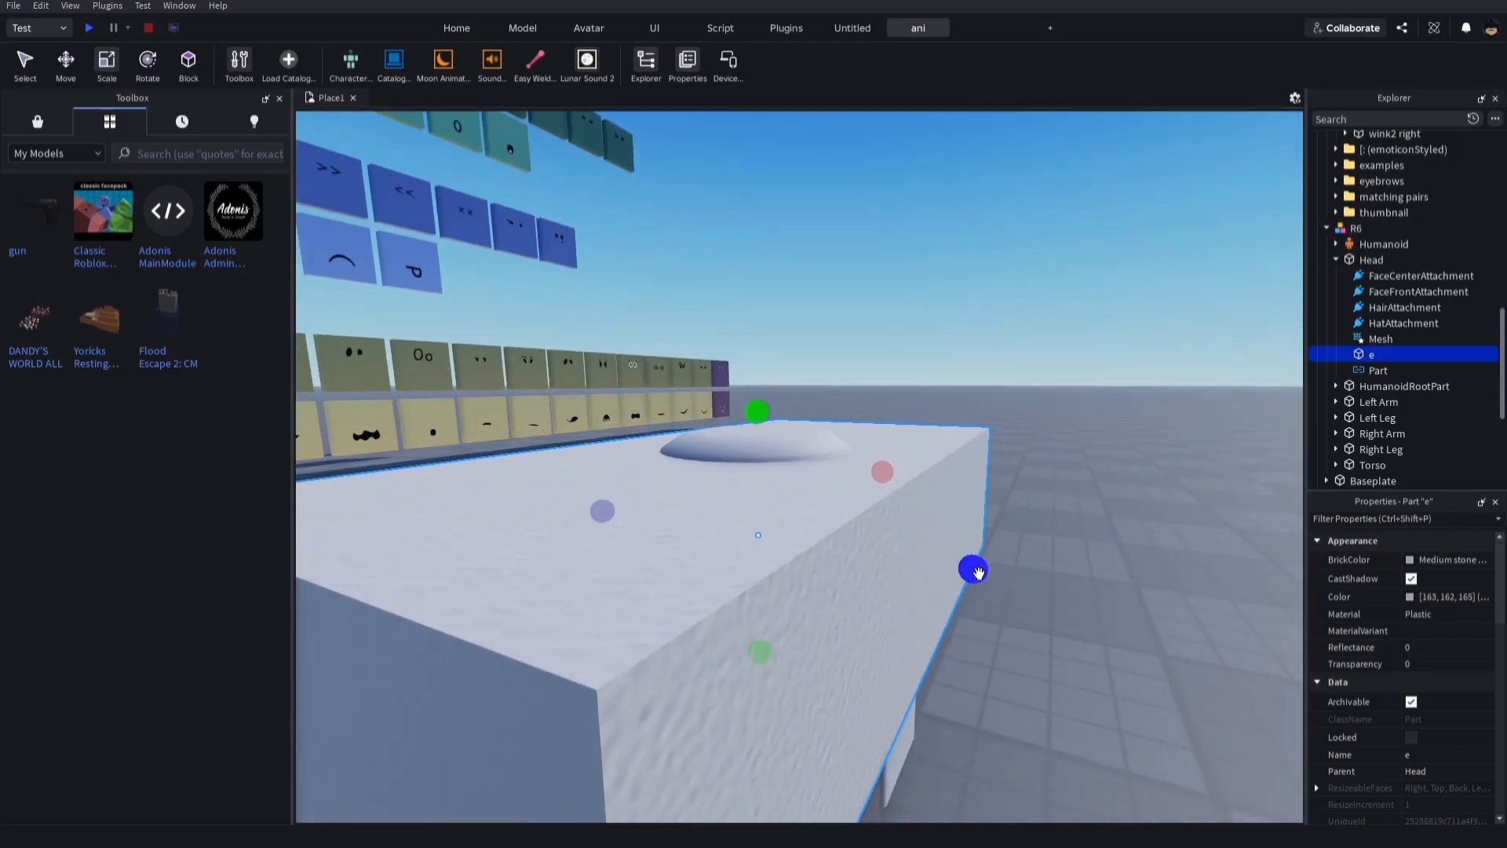
shift+drag(973, 569, 896, 580)
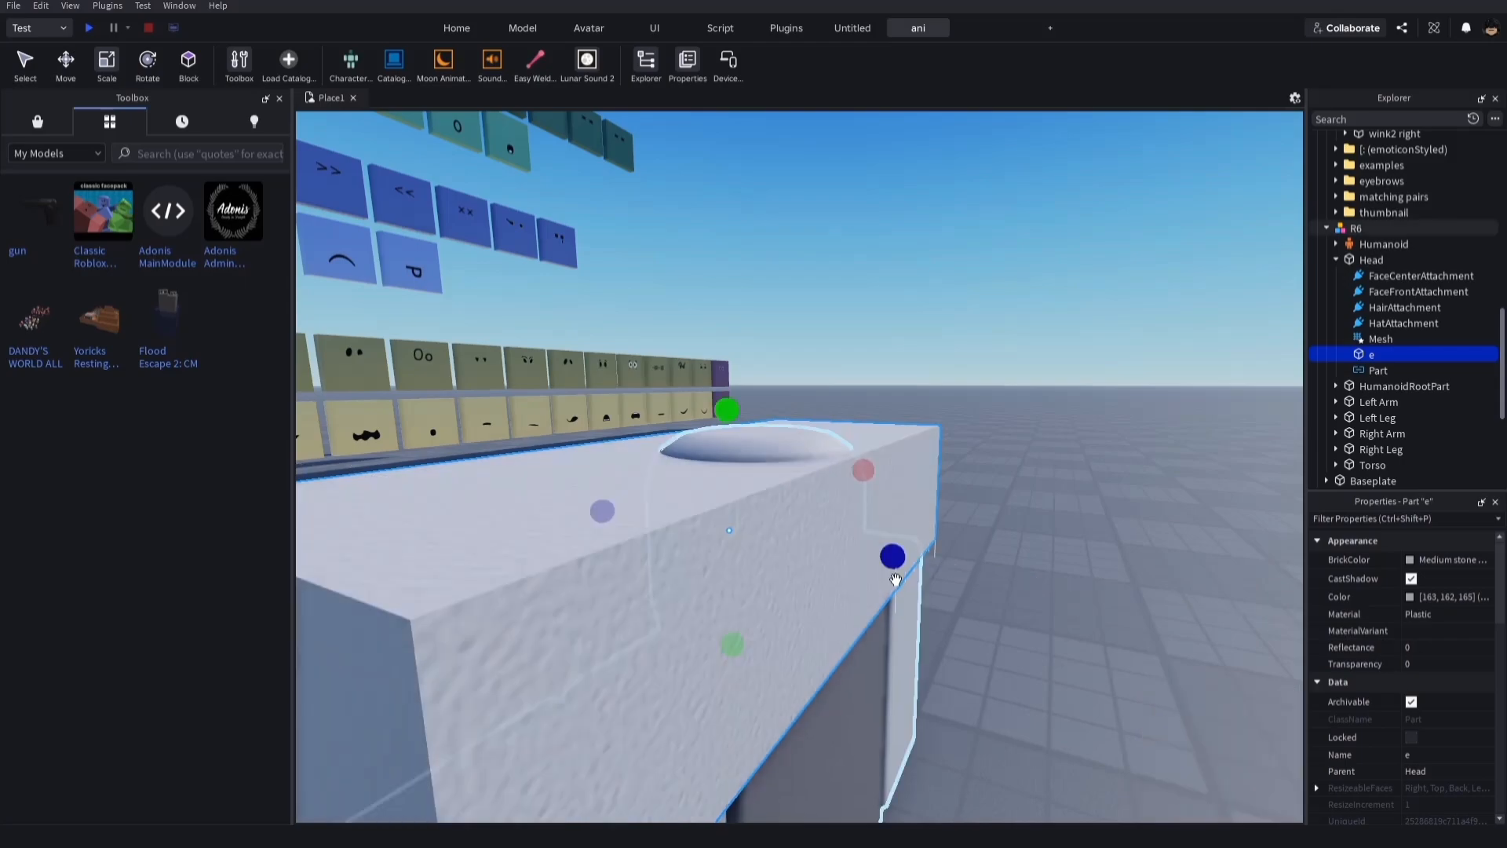
right_drag(845, 556, 845, 558)
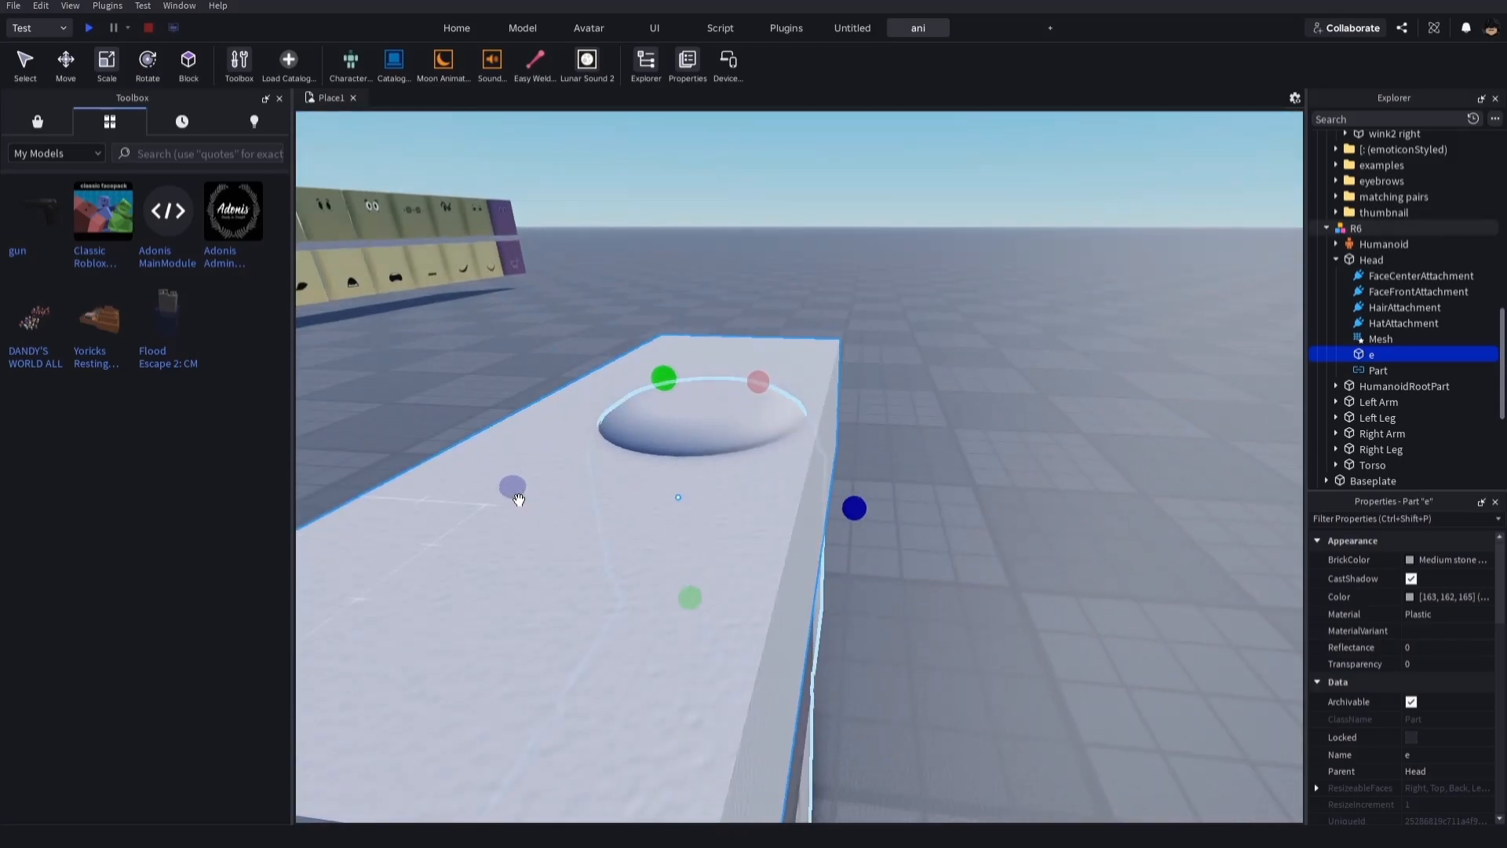
drag(512, 488, 978, 520)
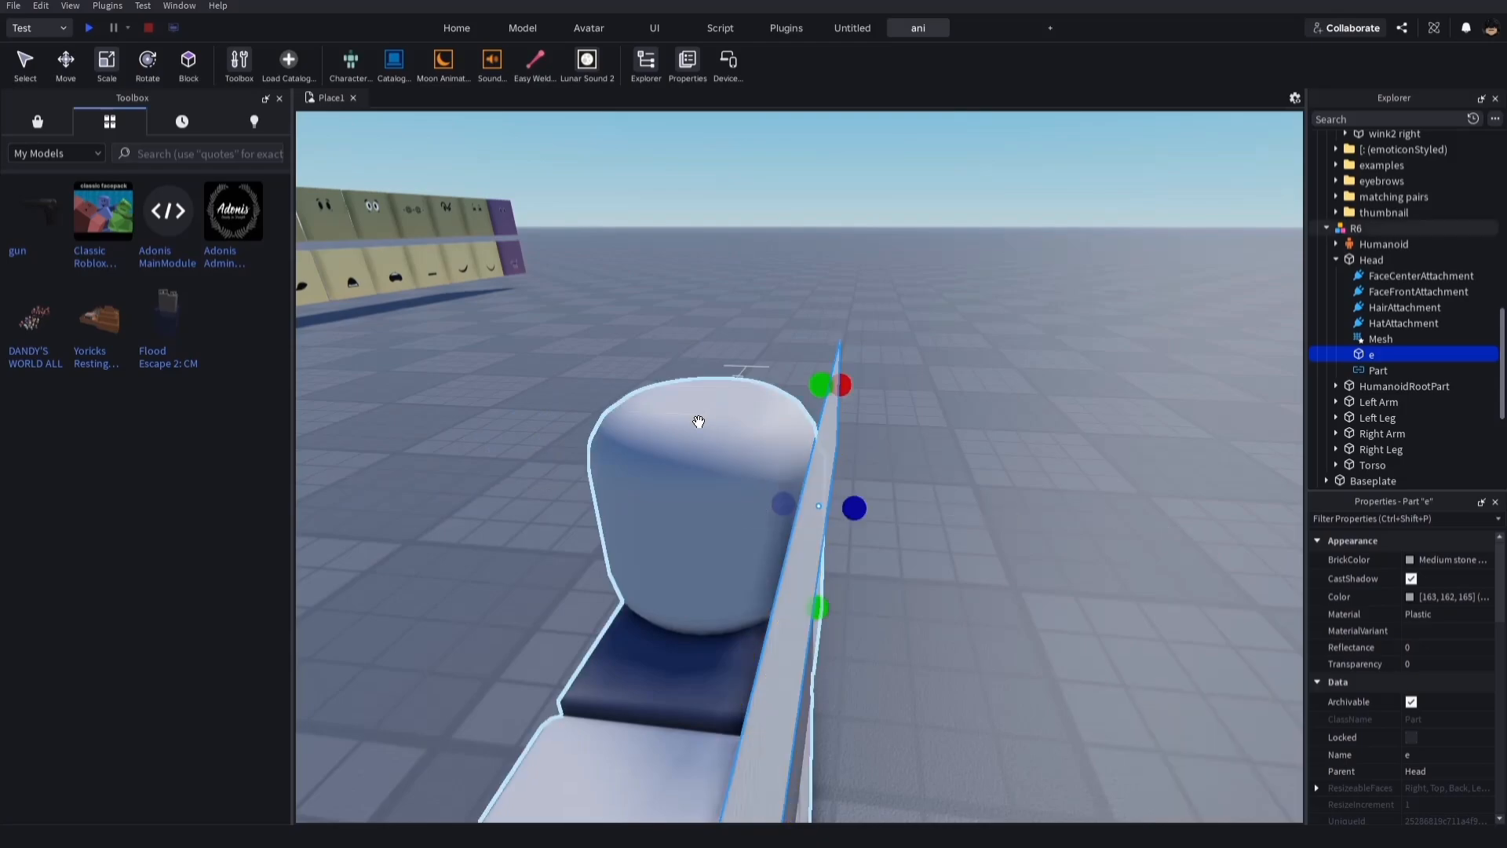
right_drag(986, 457, 982, 471)
ctrl+drag(1100, 481, 902, 495)
click(1137, 564)
- Set the transparency of part e to 1
right_drag(1137, 563, 797, 471)
key(s)
key(d)
click(1368, 354)
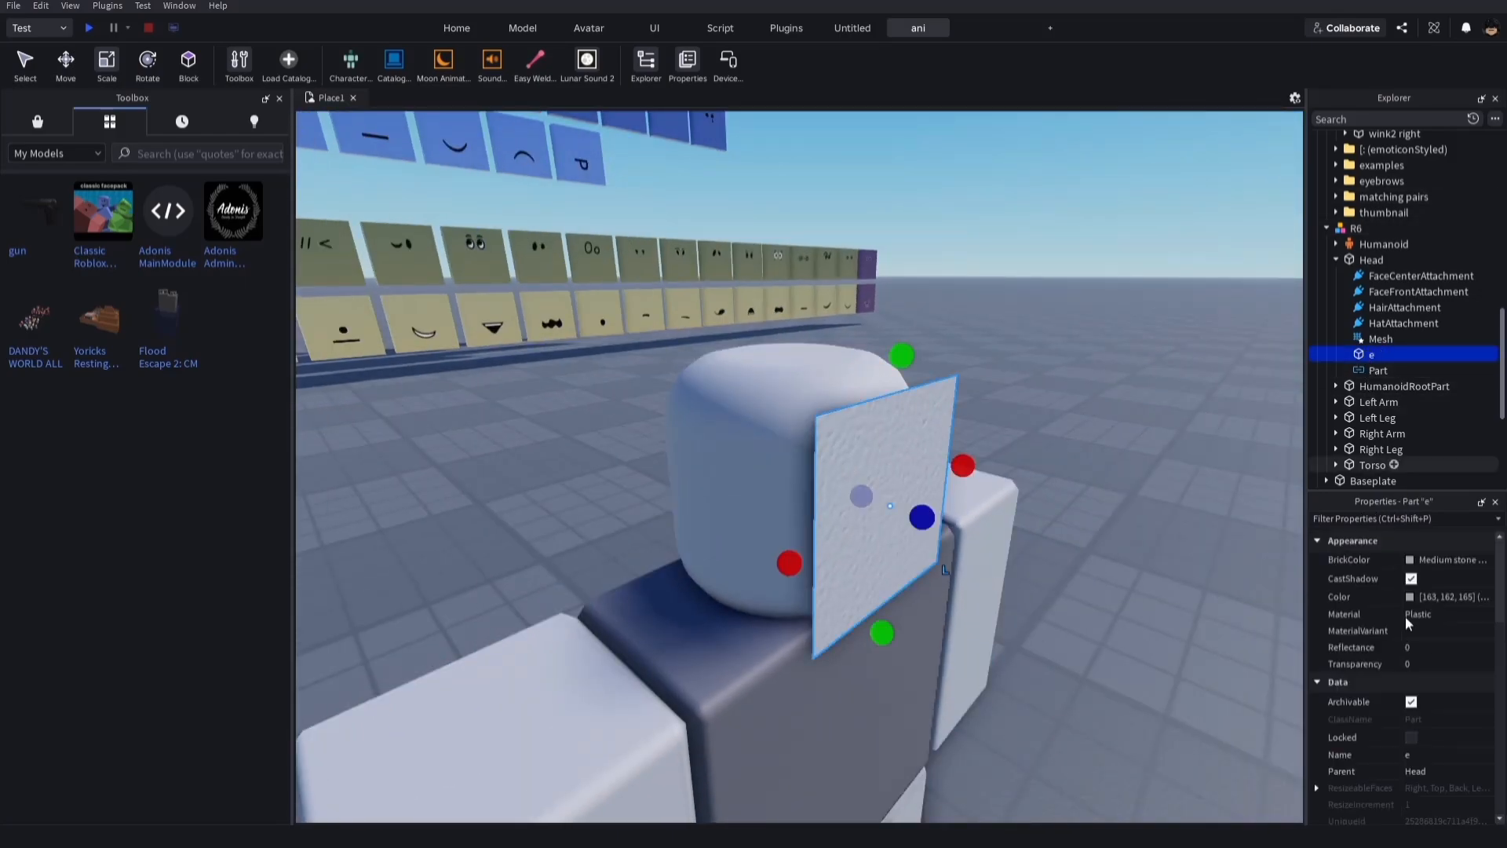
drag(1460, 665, 1500, 665)
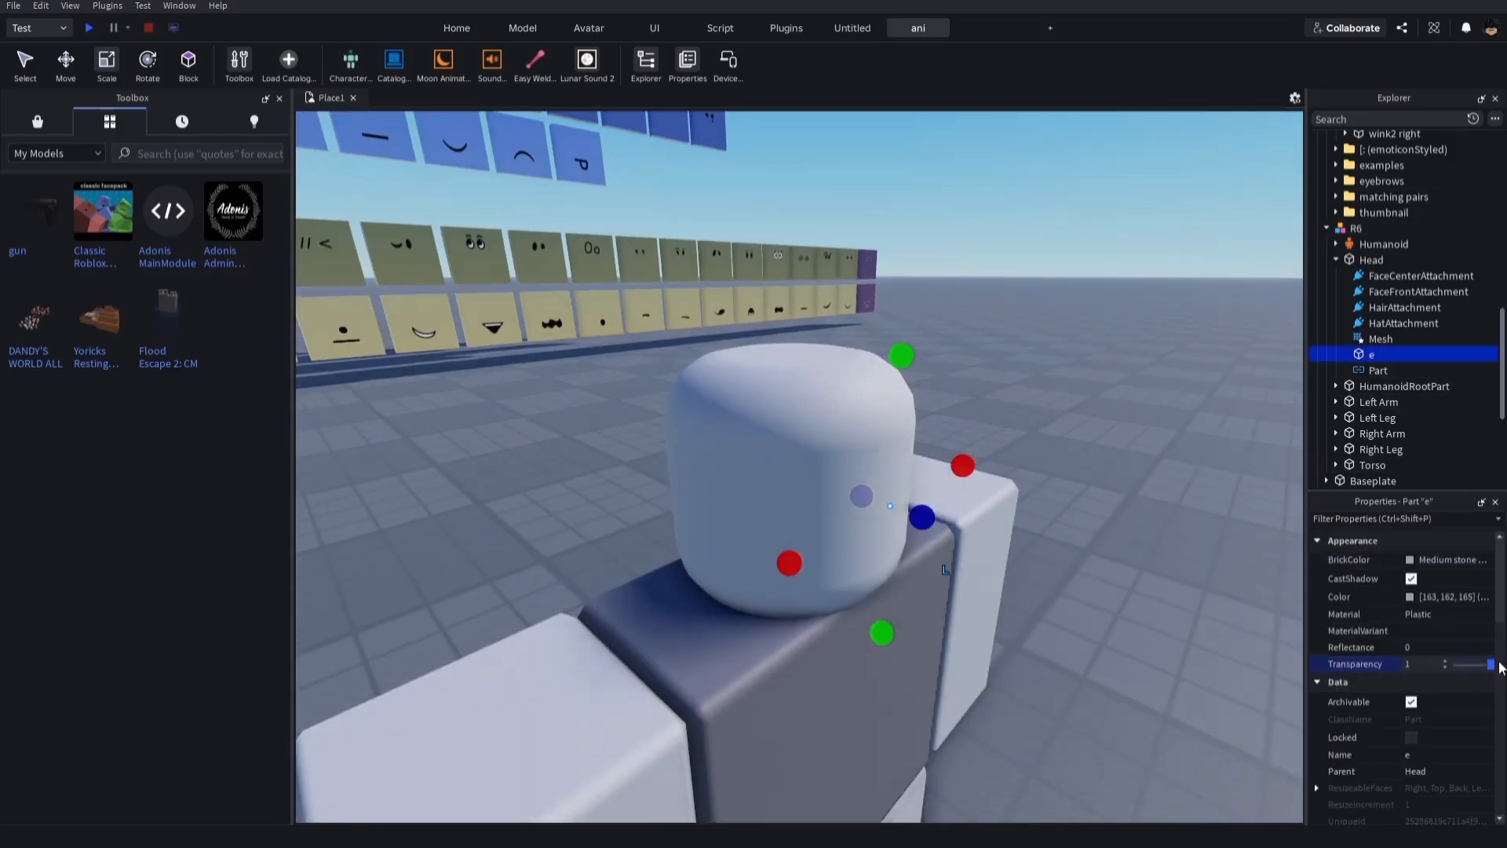
click(1179, 496)
- Copy the color map content of the decal on the small eyes block in the Emoticon Style set
key(s)
key(d)
right_drag(1180, 497, 1180, 496)
key(w)
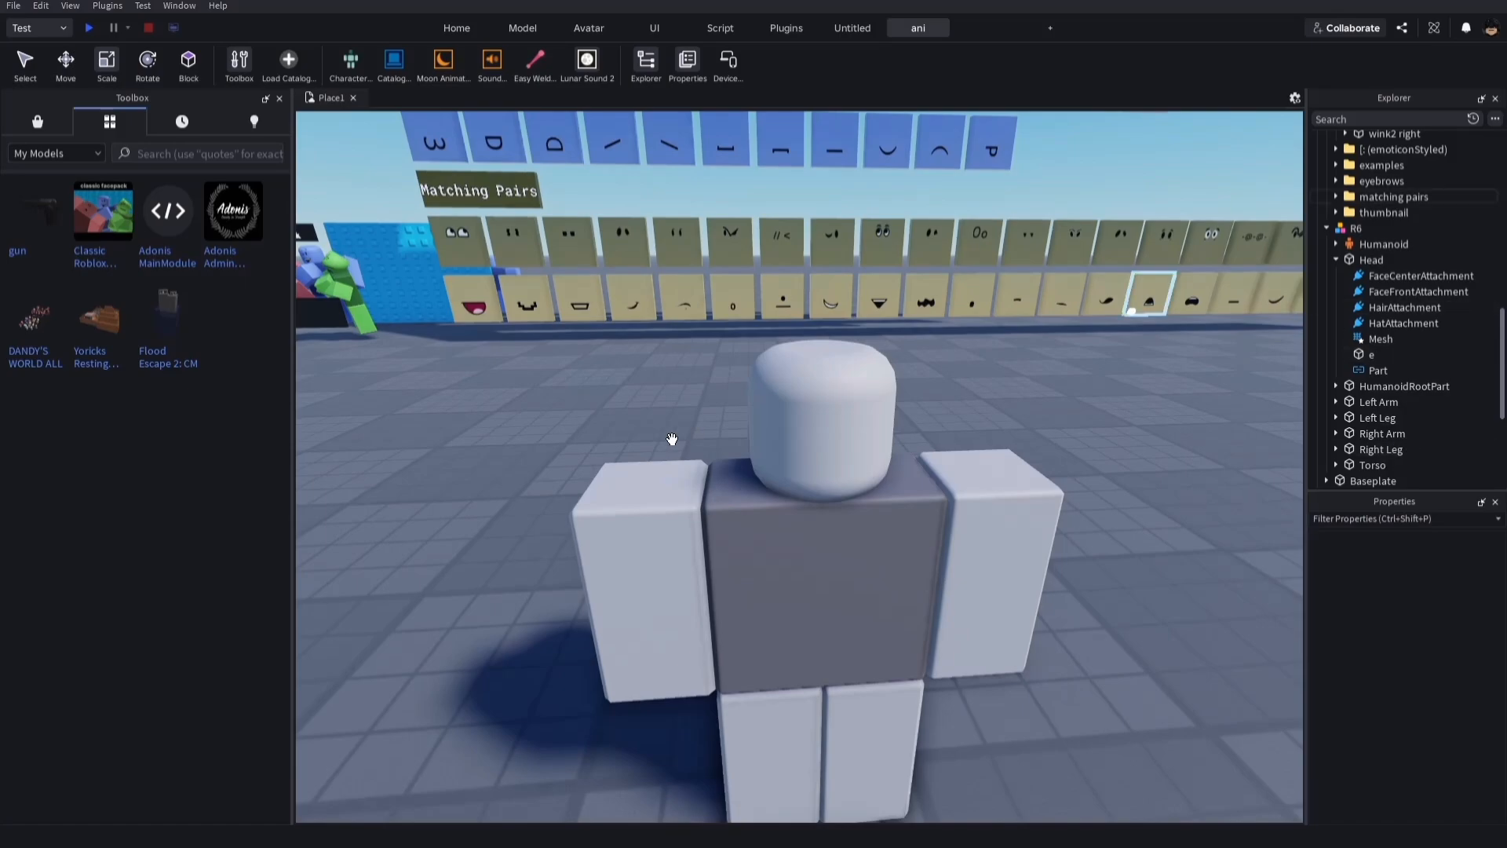
key(w)
right_drag(1053, 387, 1051, 382)
key(a)
key(w)
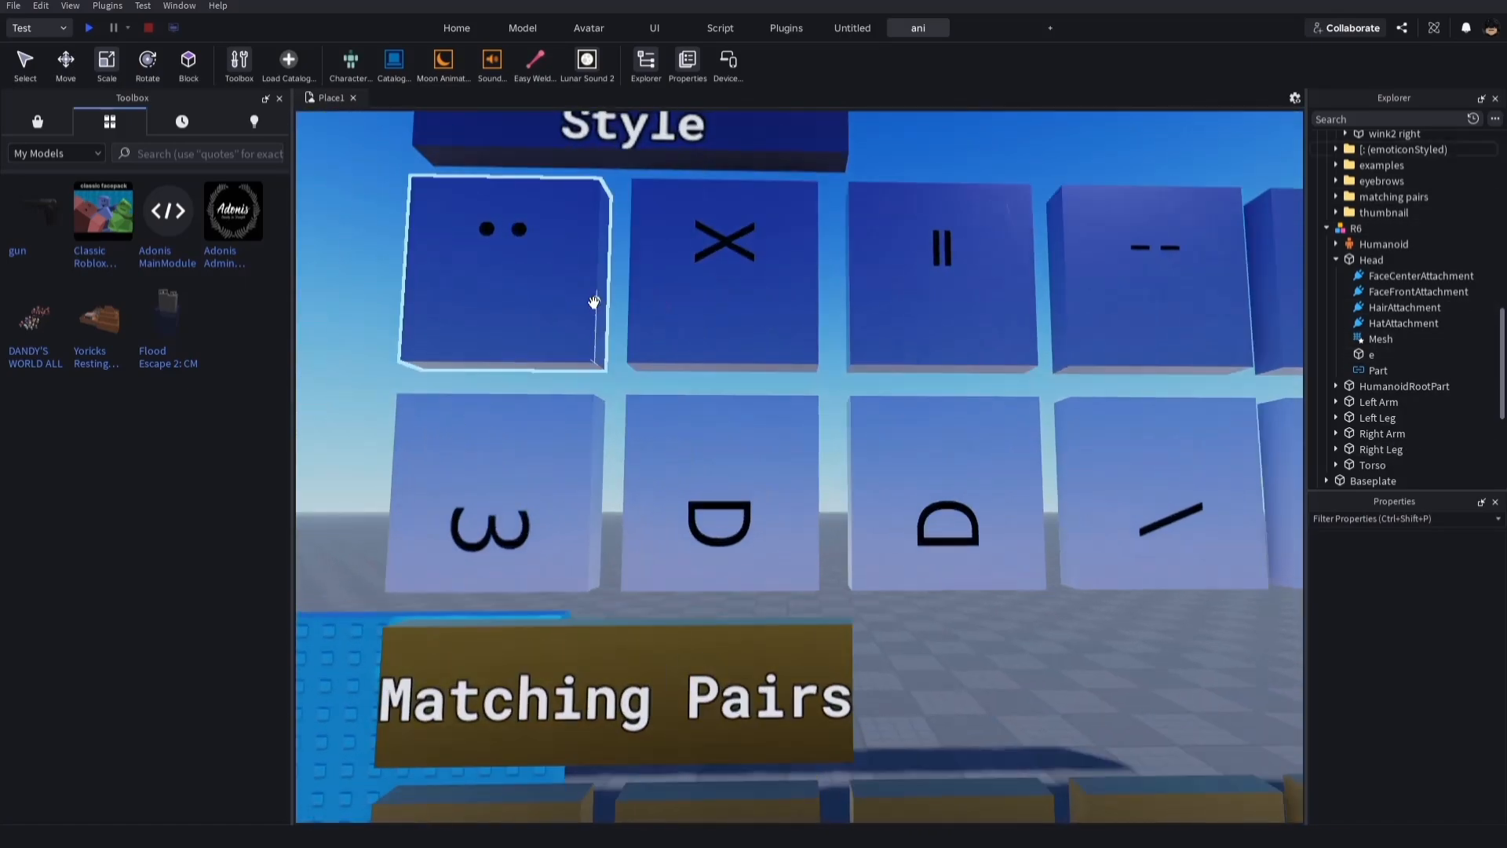
click(552, 300)
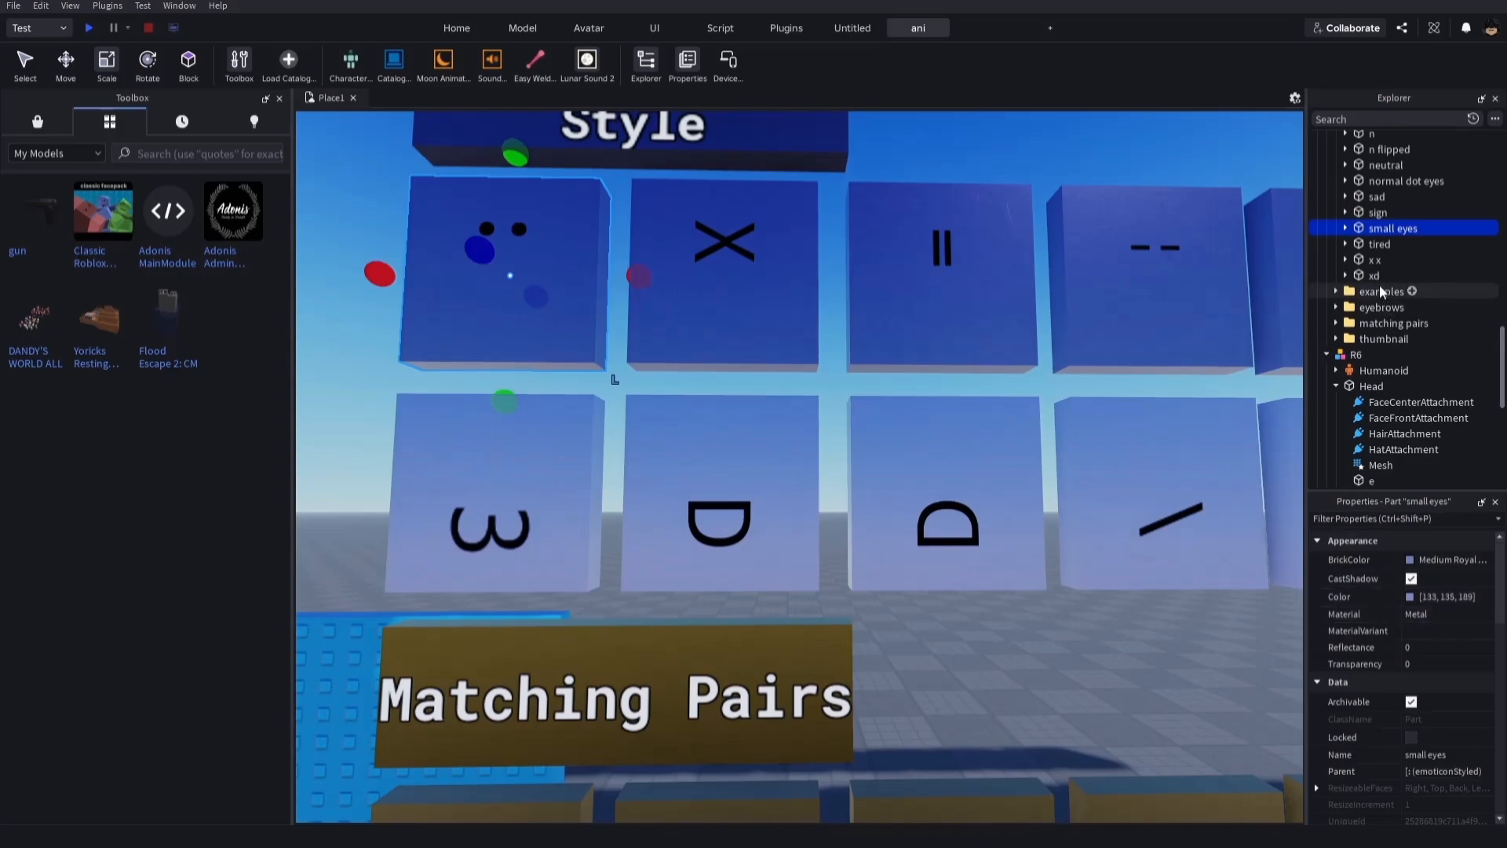
click(1346, 228)
click(1390, 244)
click(1452, 576)
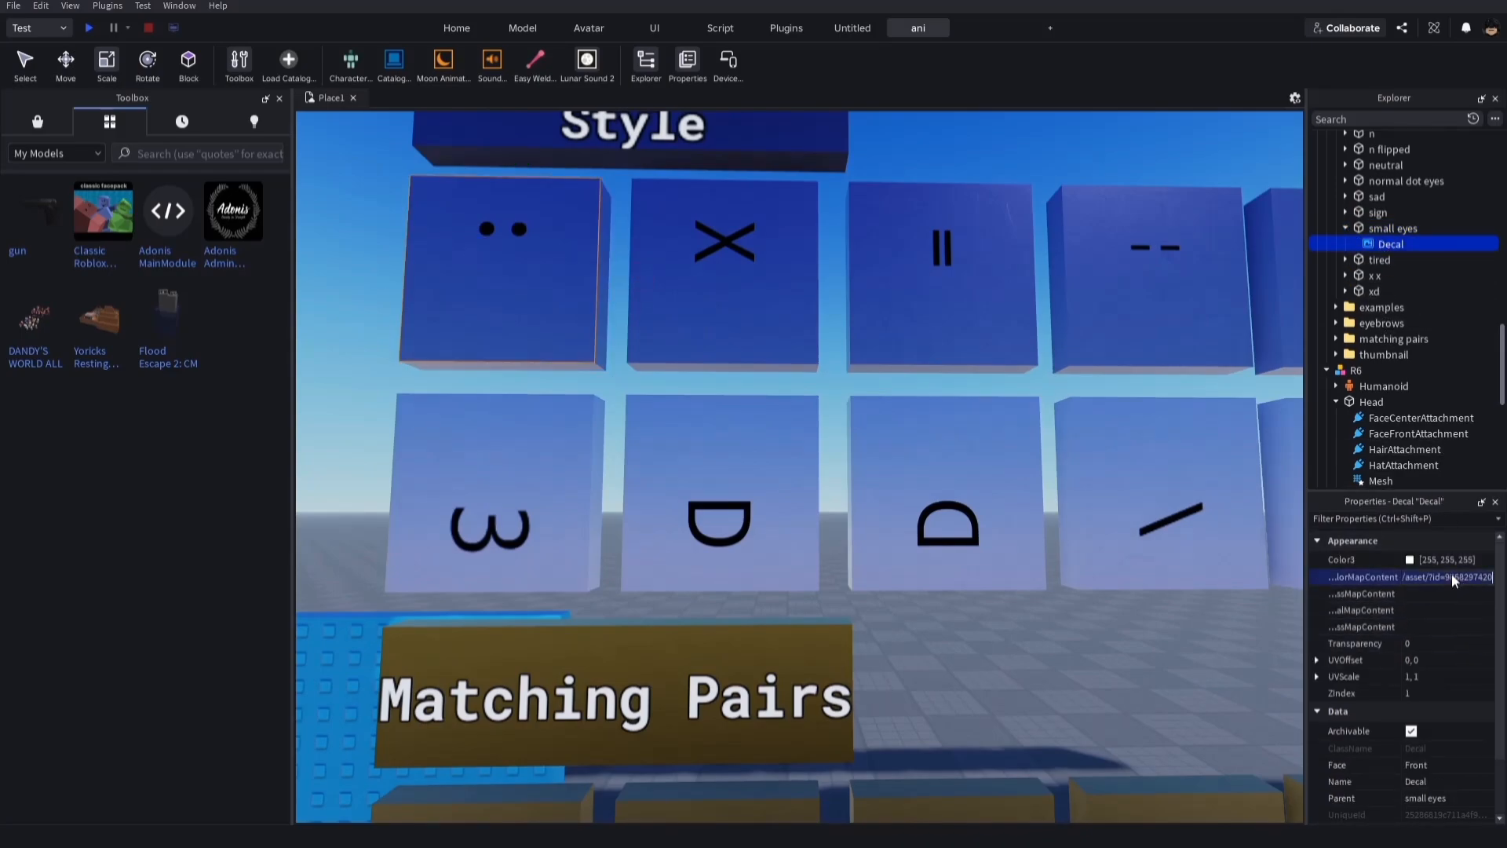
right_drag(1003, 501, 1004, 502)
key(w)
click(915, 528)
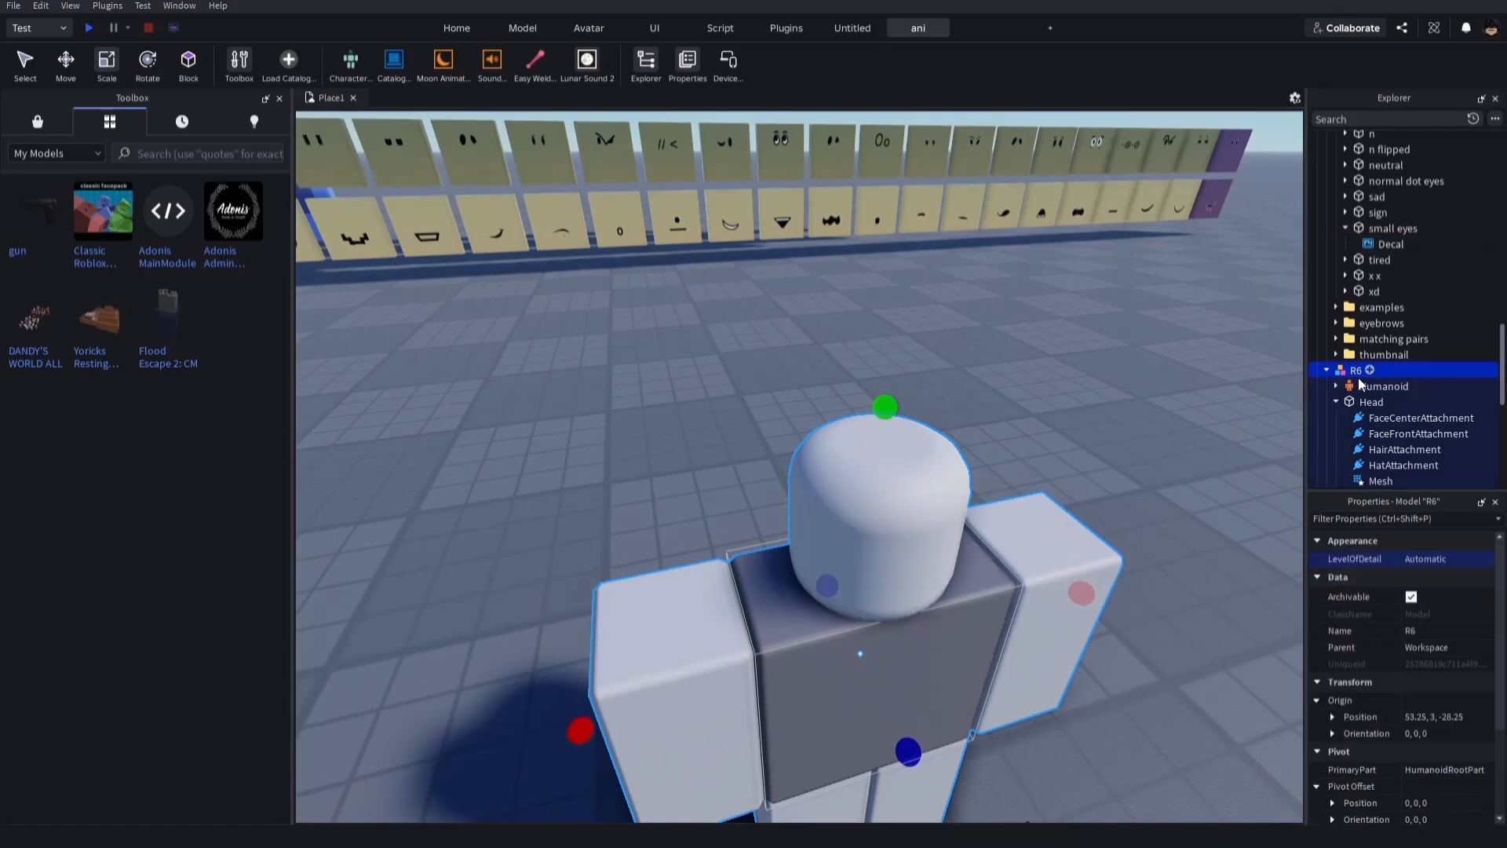
scroll(1375, 416, down, 1)
scroll(1098, 611, up, 4)
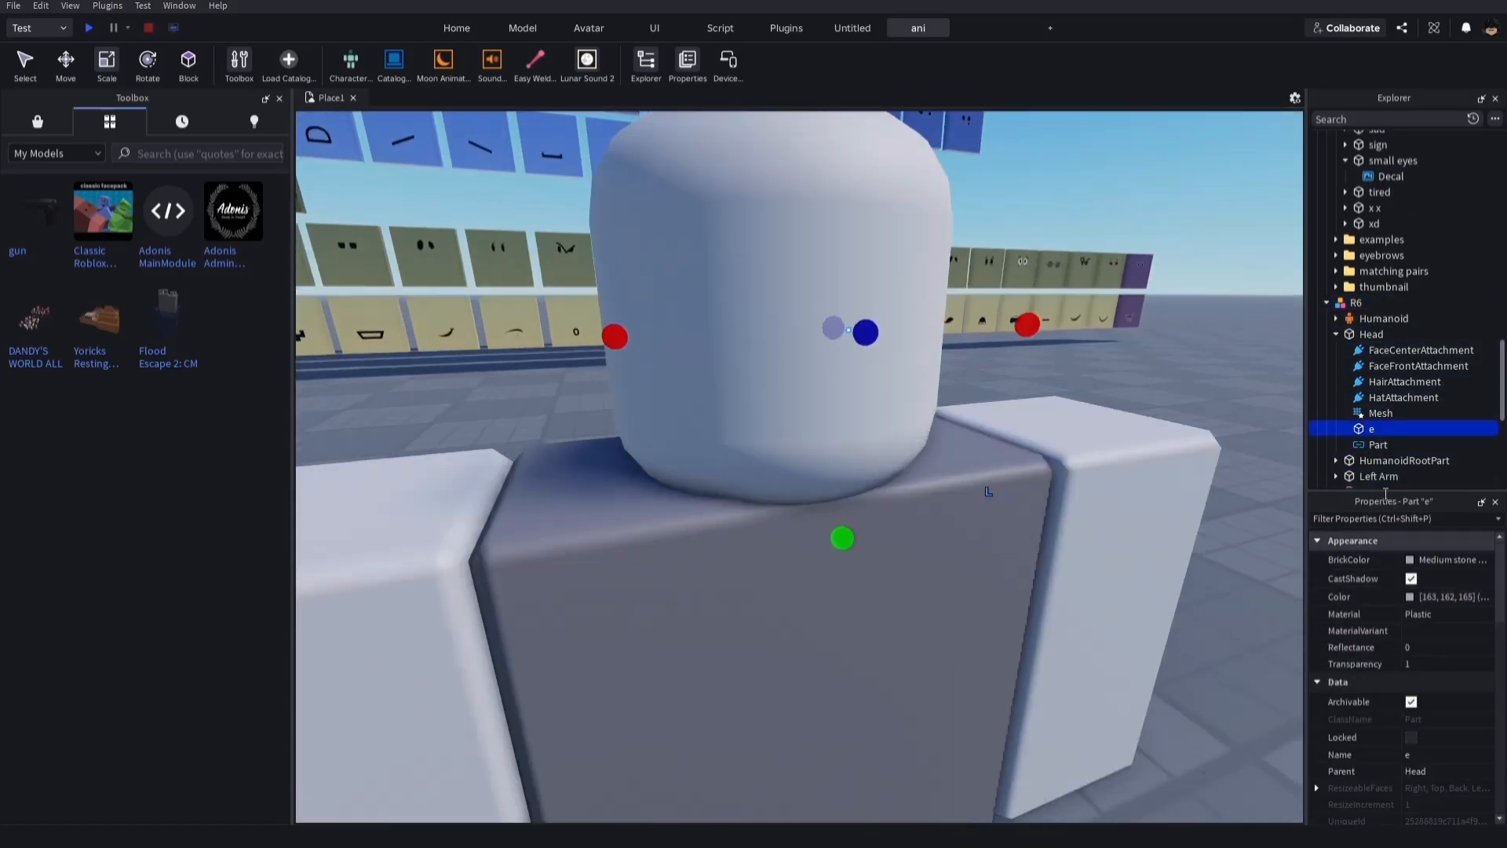
click(1382, 429)
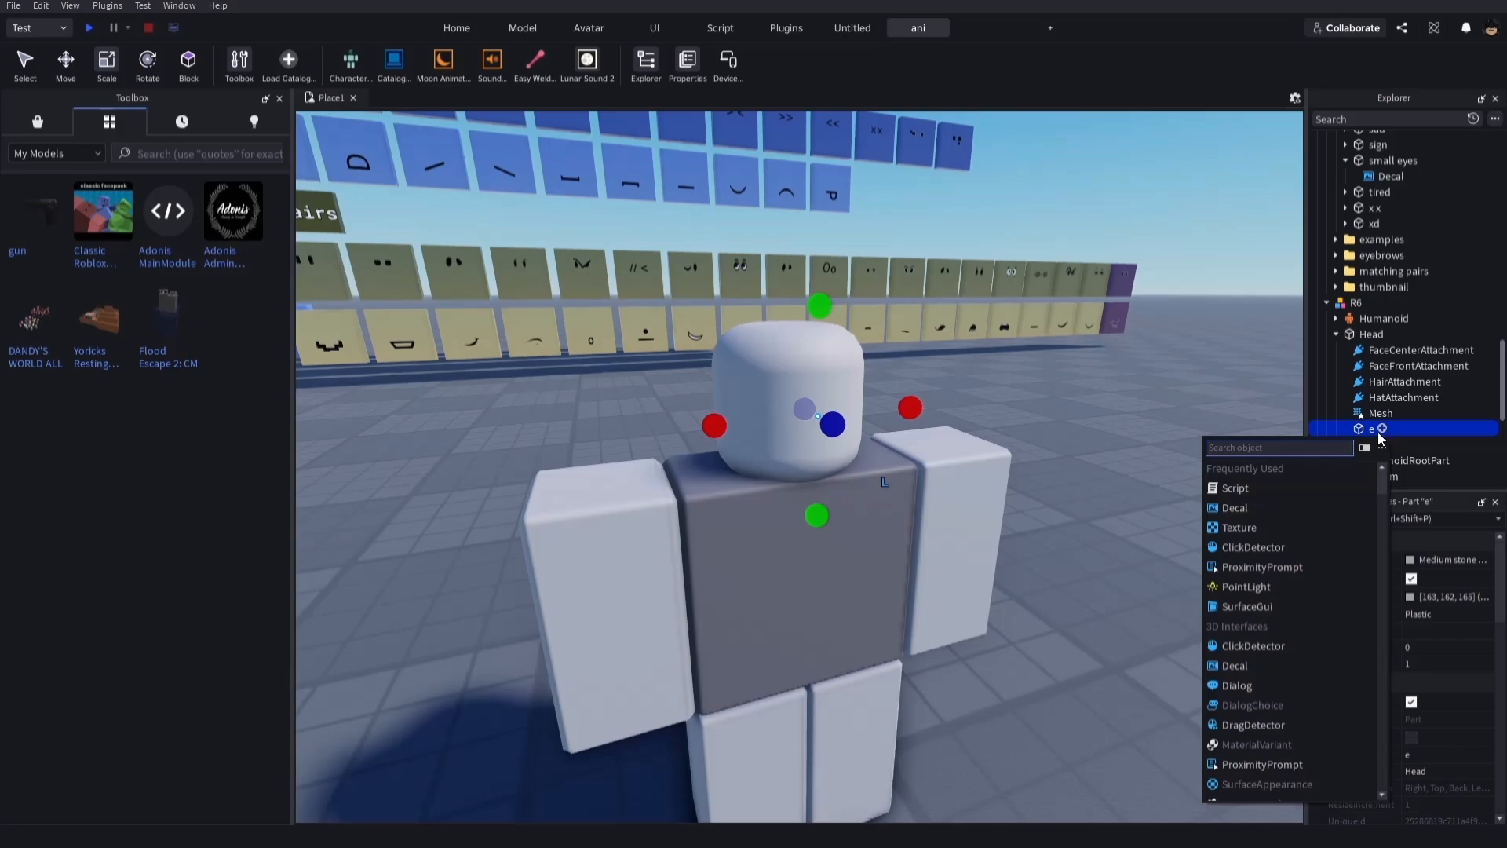
click(1228, 509)
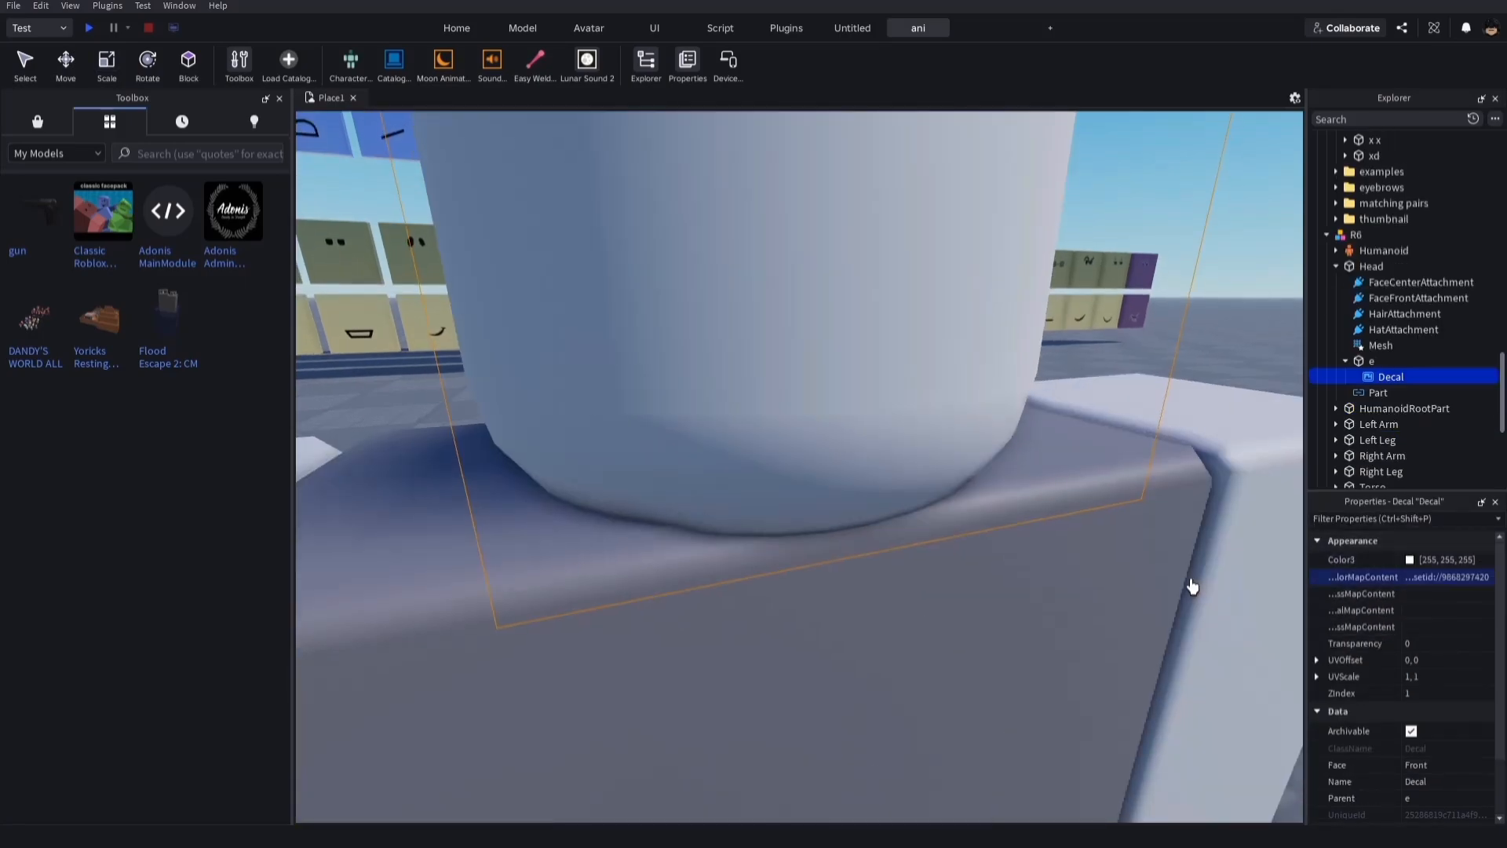
- Widen part e evenly on both sides with the Scale tool to stretch the eyes decal horizontally
scroll(1189, 579, down, 6)
scroll(1198, 580, up, 6)
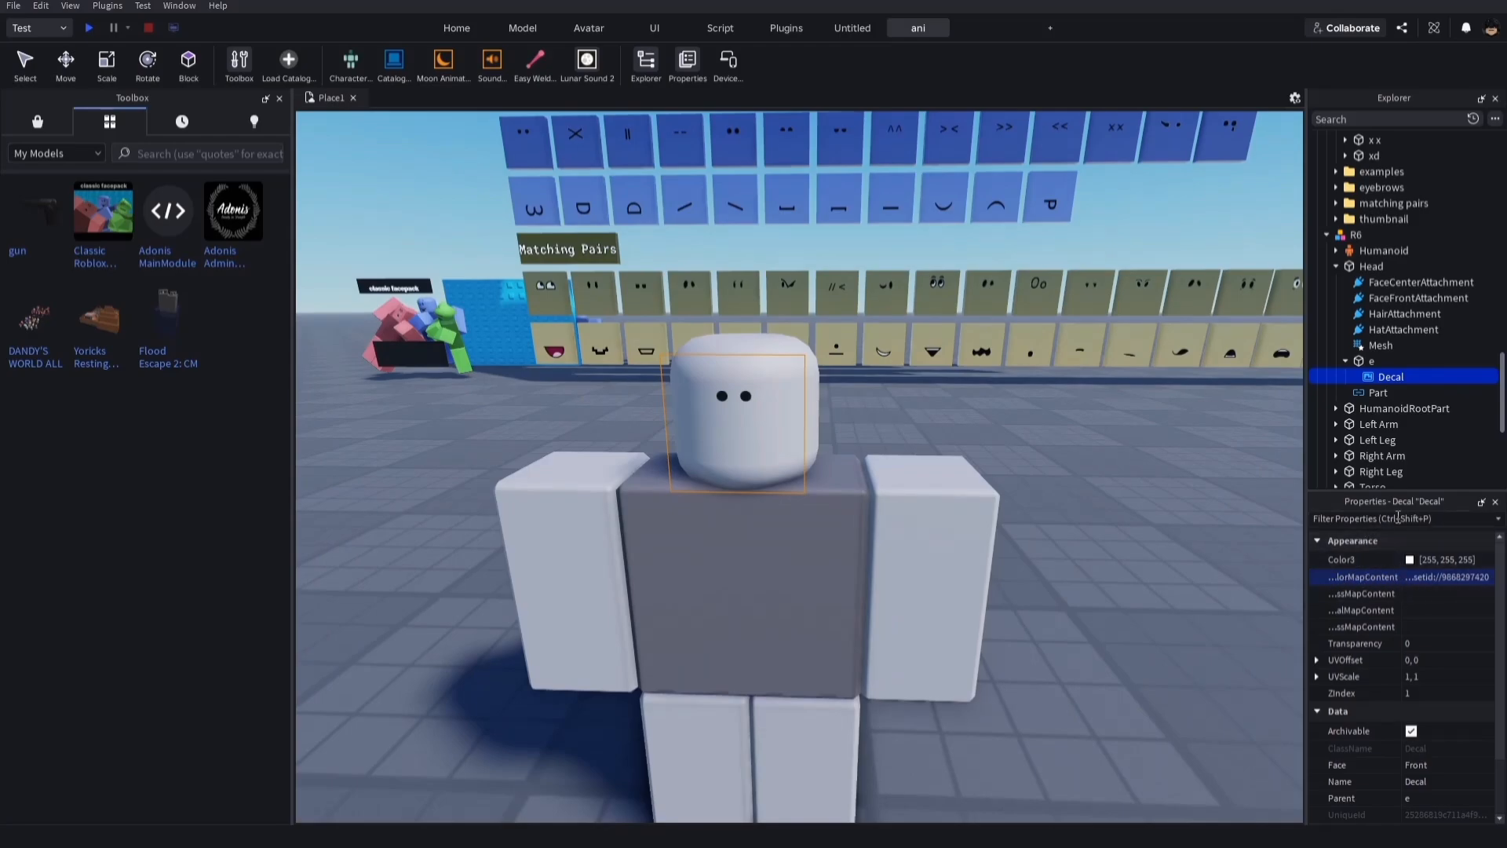
scroll(1093, 611, up, 3)
right_drag(1096, 608, 1097, 607)
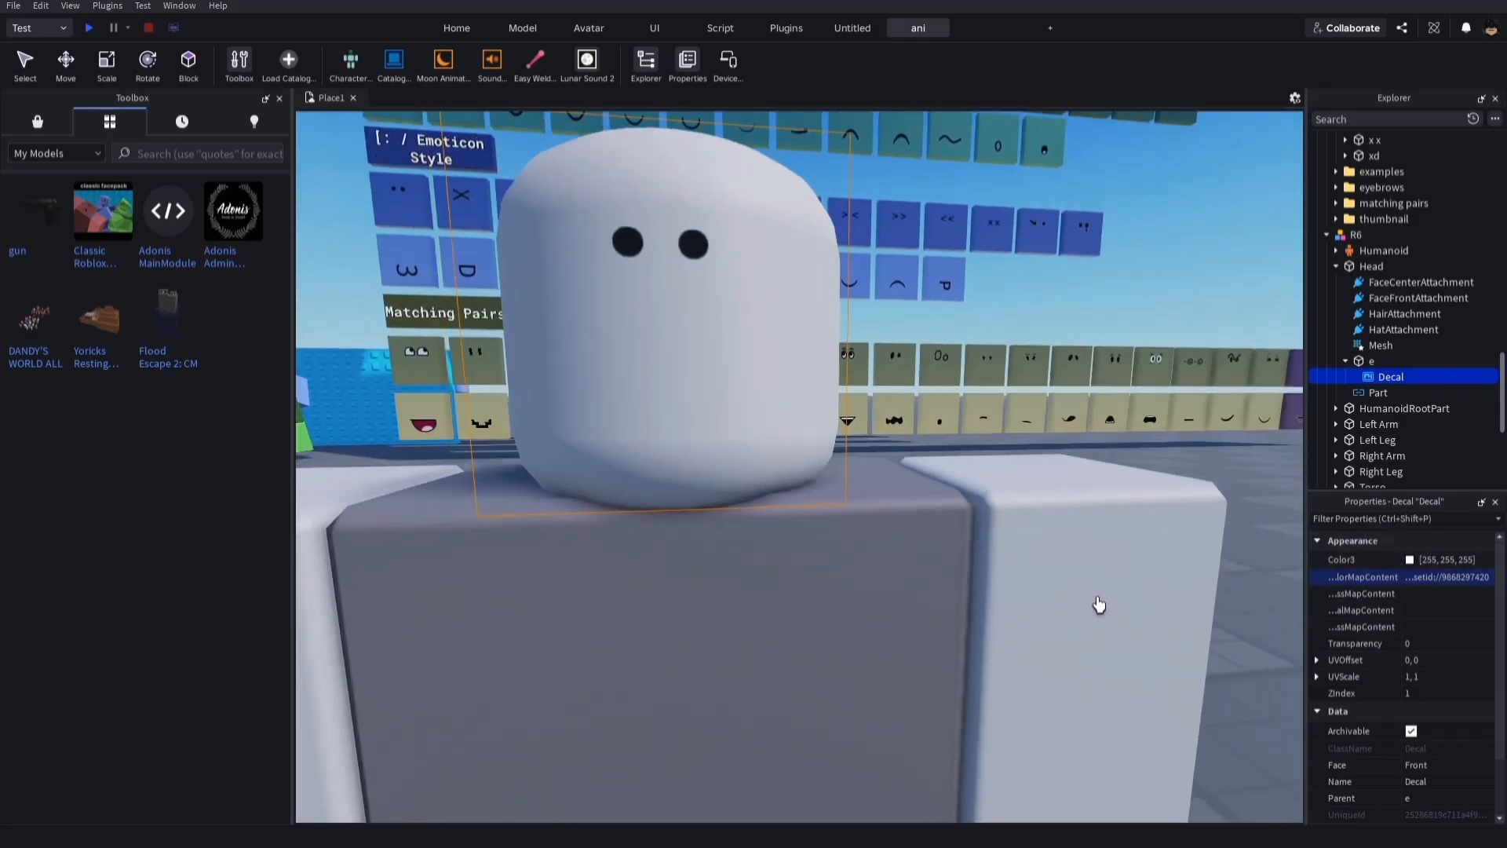
scroll(1096, 608, down, 3)
right_drag(866, 440, 996, 437)
scroll(995, 437, up, 1)
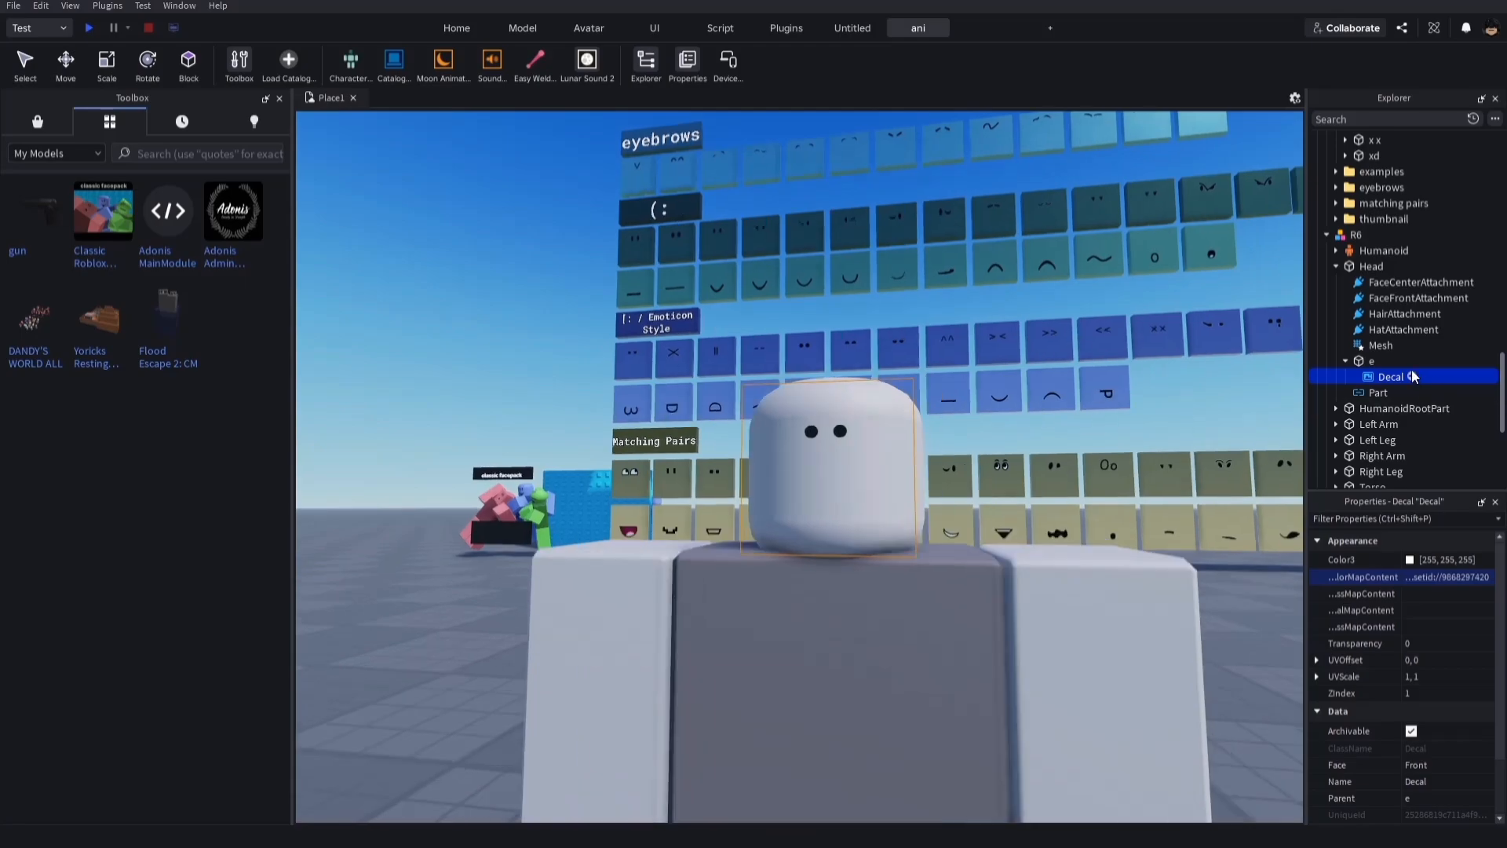
click(1369, 361)
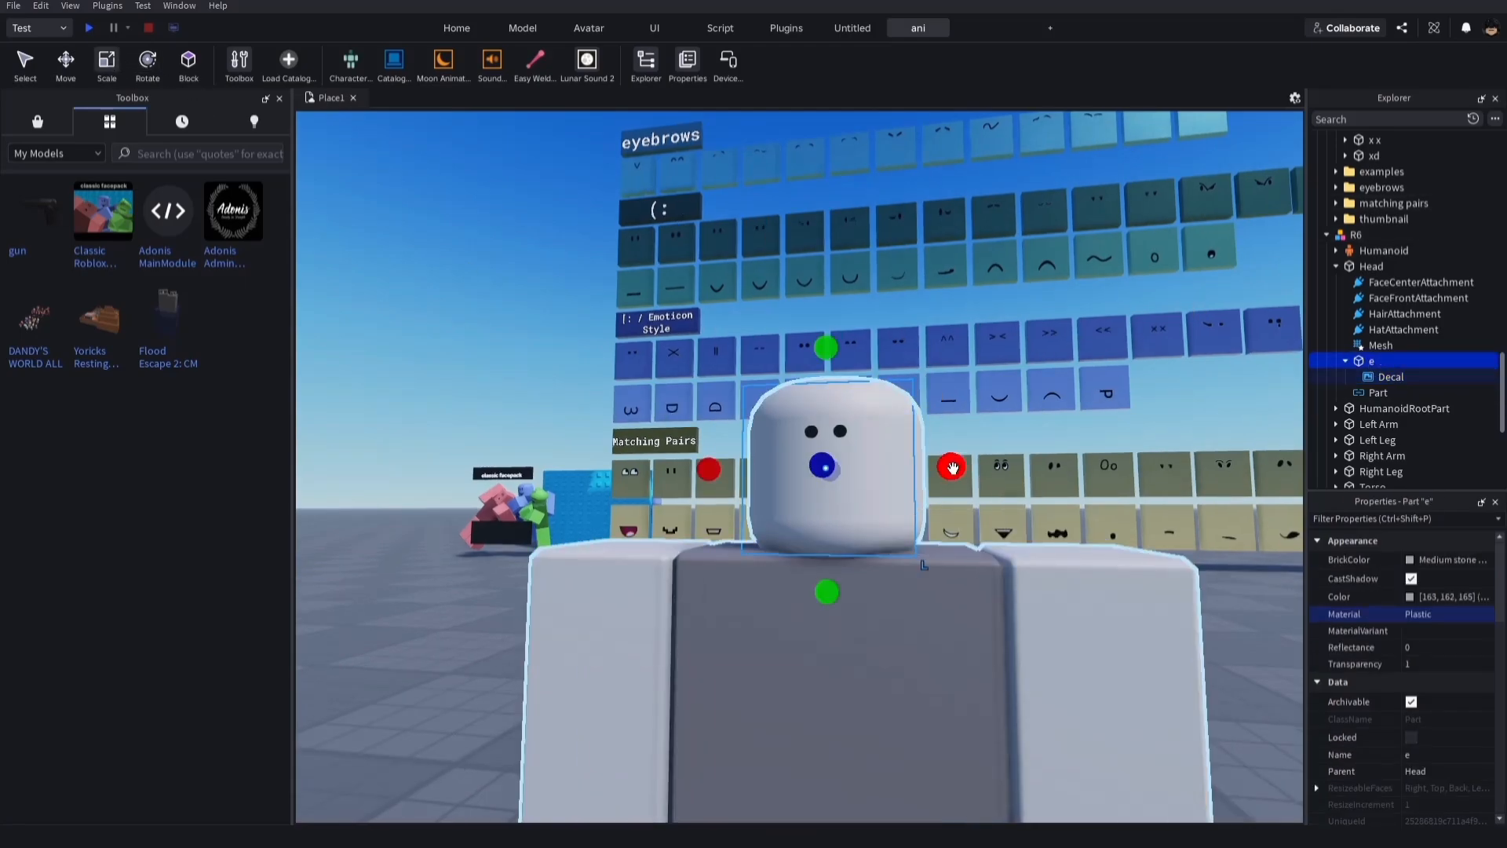
drag(952, 468, 1018, 474)
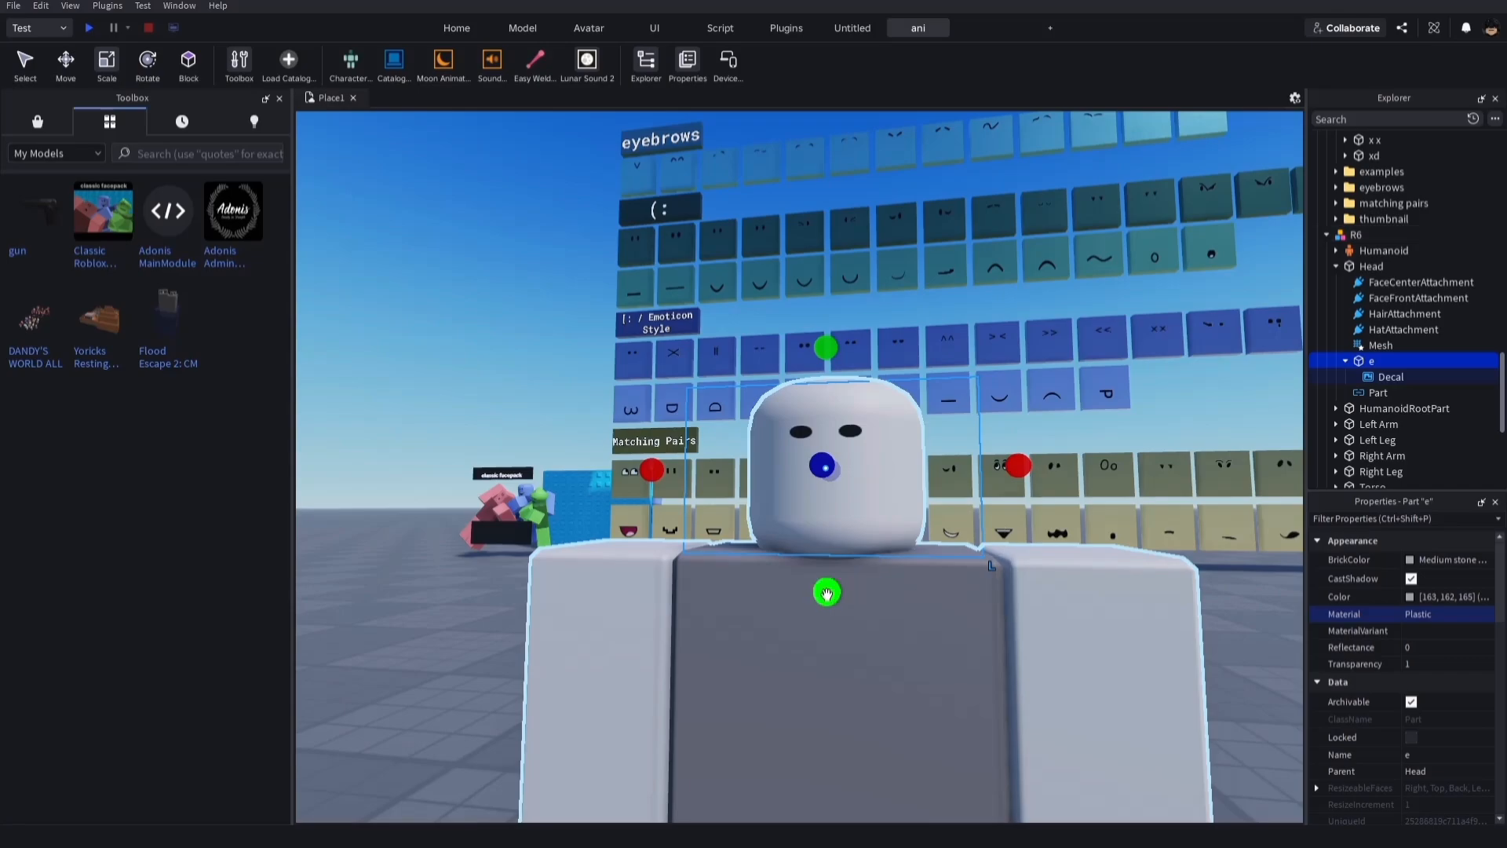
drag(827, 595, 826, 574)
drag(826, 347, 826, 354)
click(580, 417)
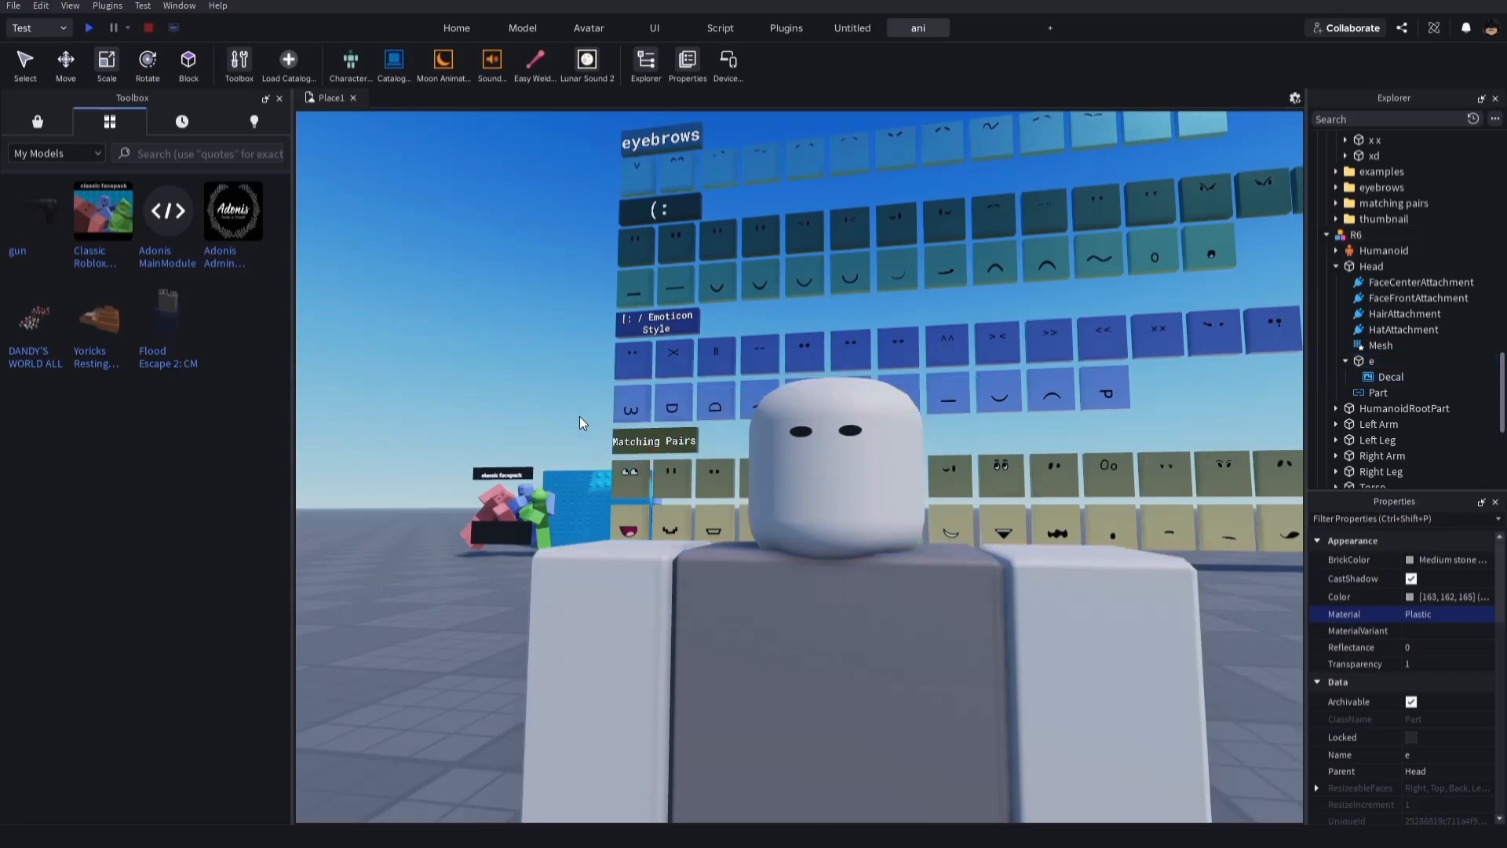
- Duplicate part e inside the Head and rename the copy m
right_drag(581, 417, 689, 480)
scroll(1099, 643, down, 5)
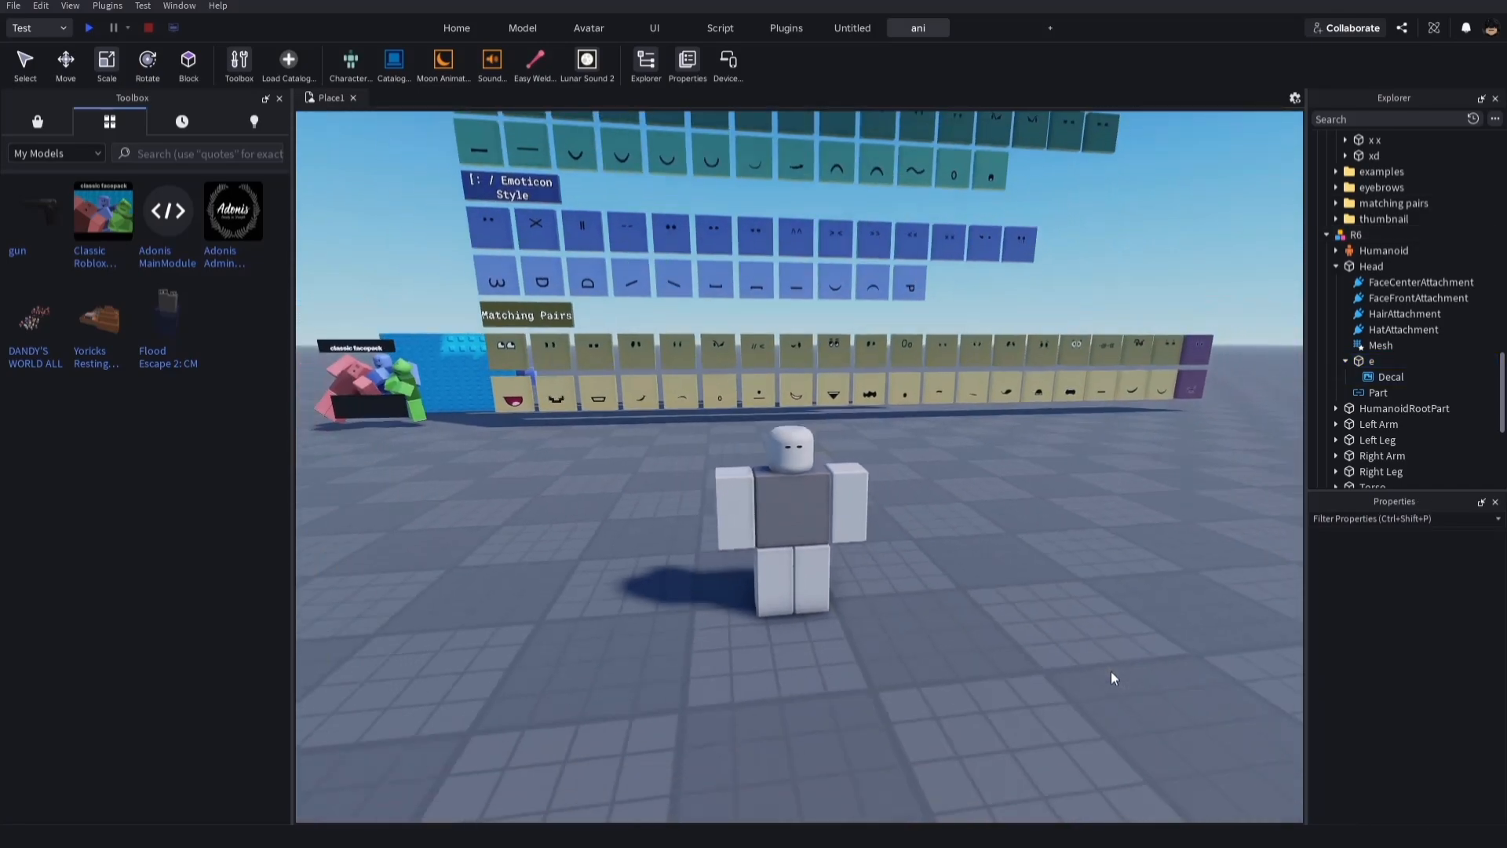
key(w)
right_drag(1110, 672, 1111, 672)
key(d)
key(w)
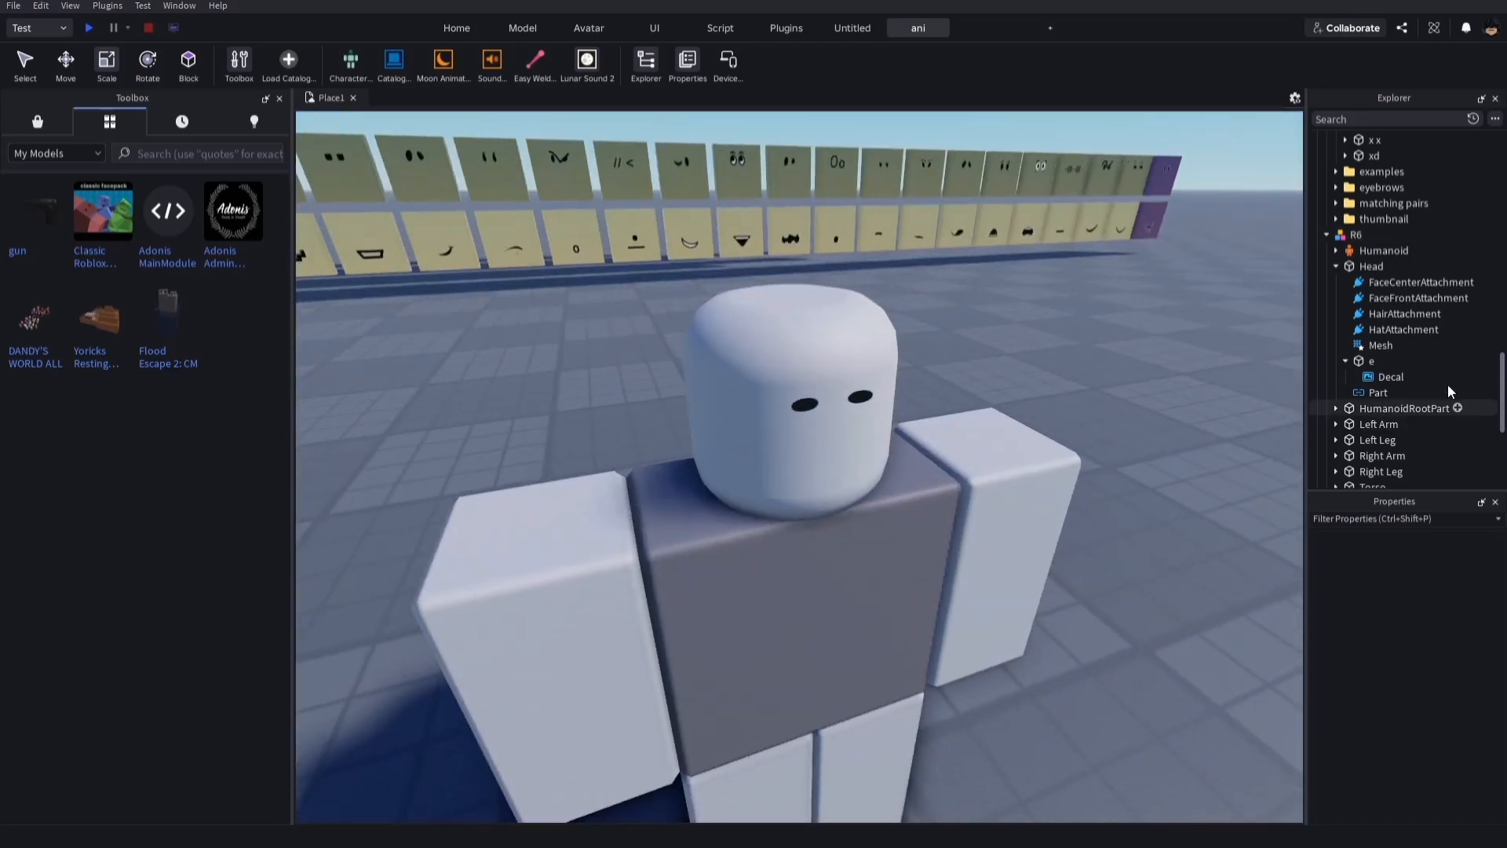
click(1369, 361)
key(ctrl+d)
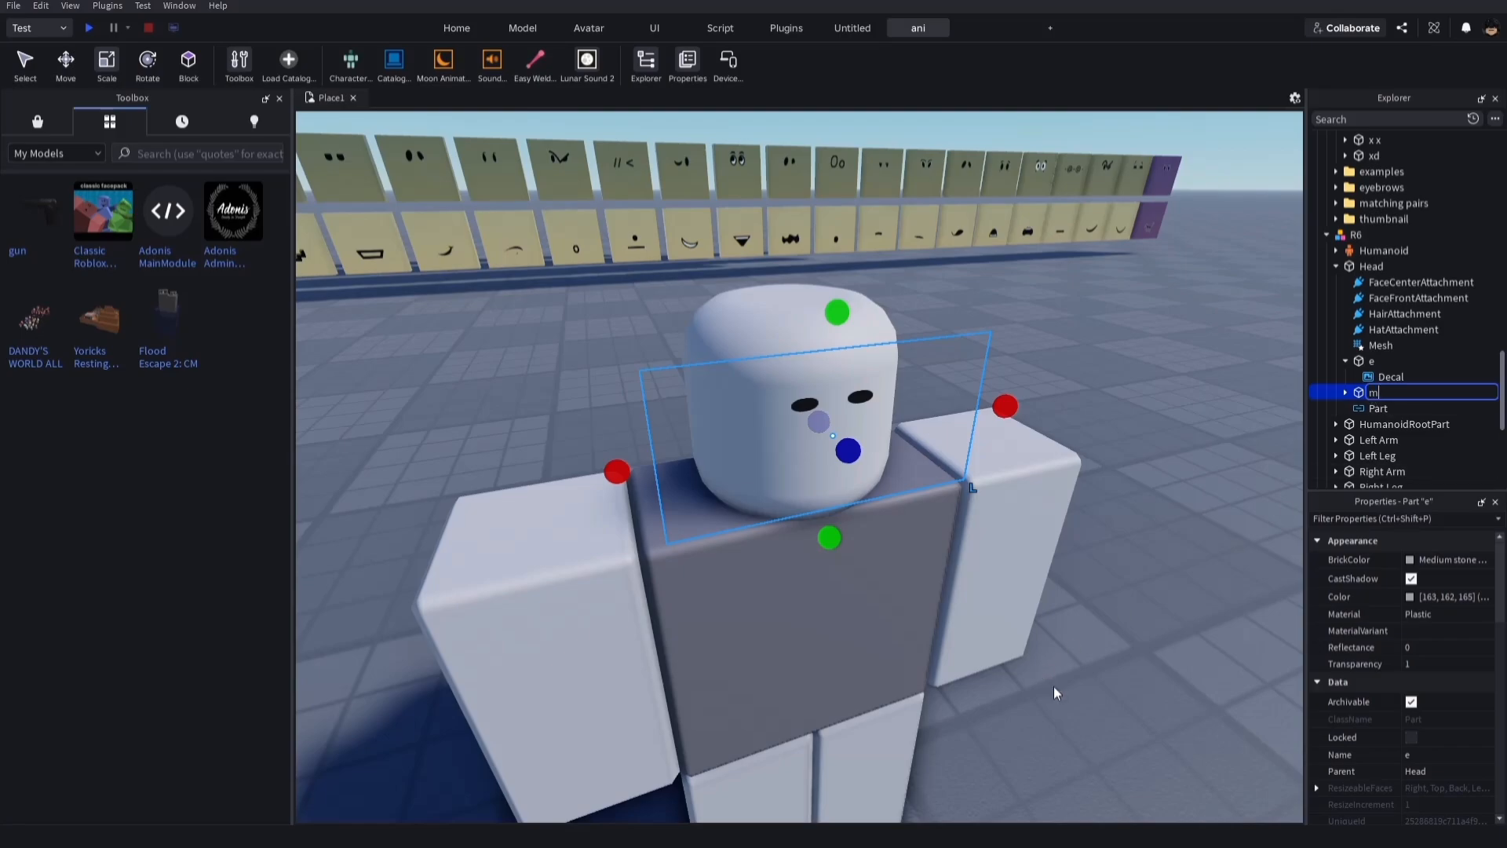
click(1088, 704)
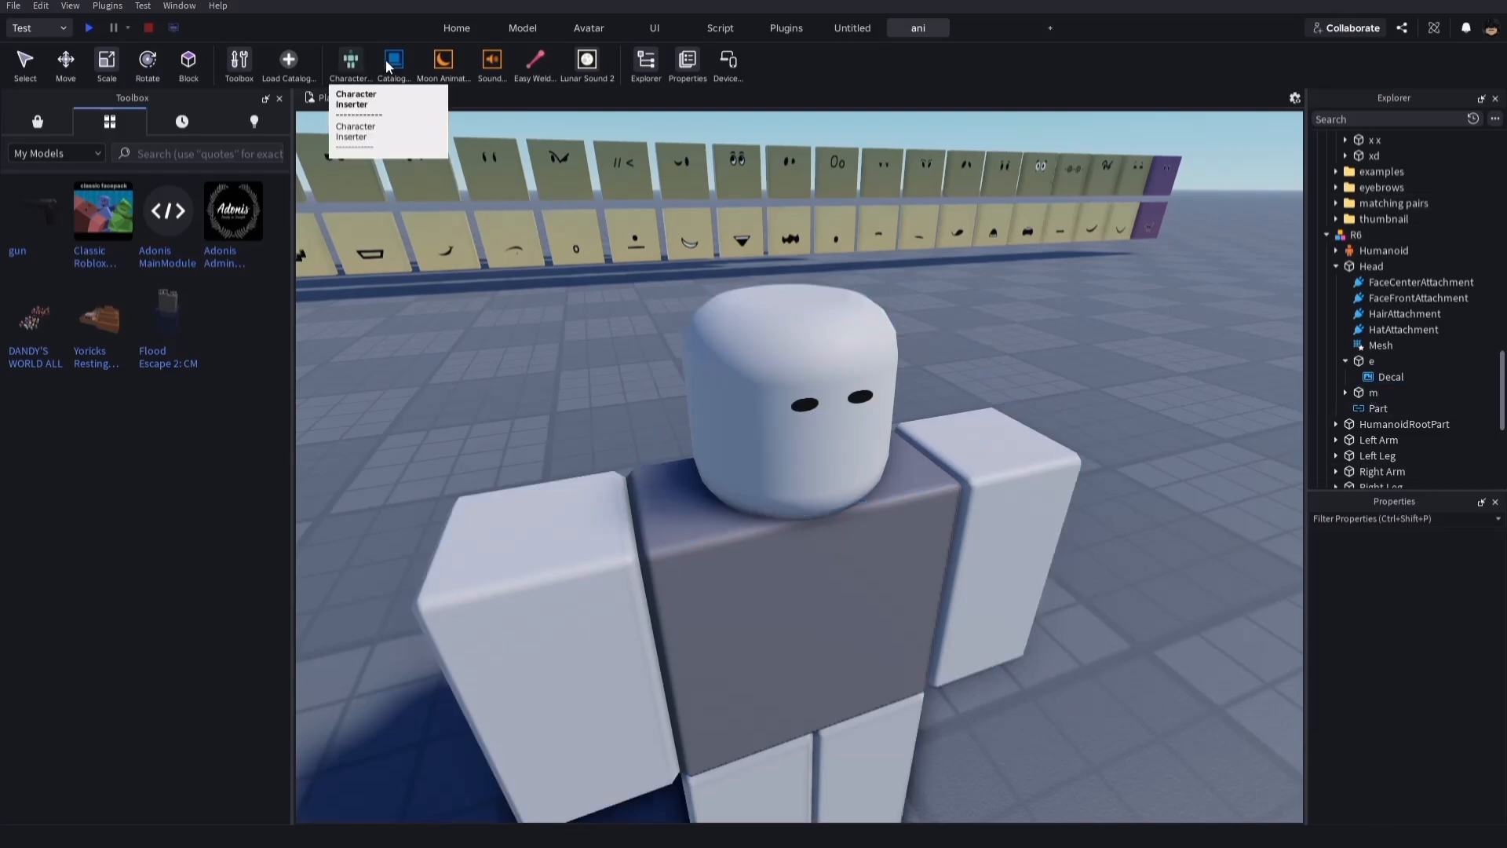
- Join part m to the Head in place with an animatable weld using Easy Weld, and close the plugin window
click(538, 63)
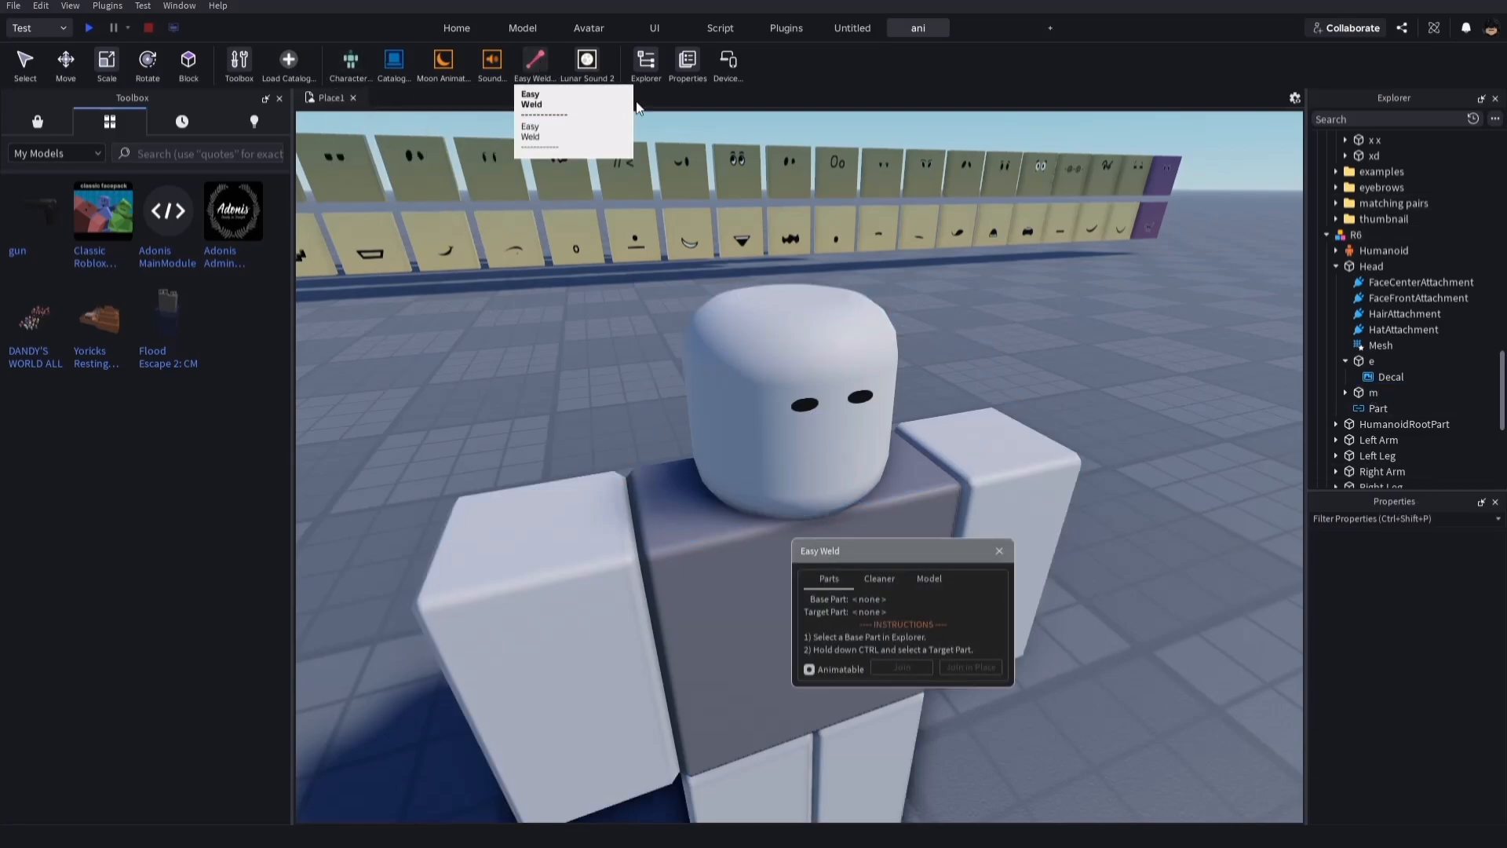
click(1351, 267)
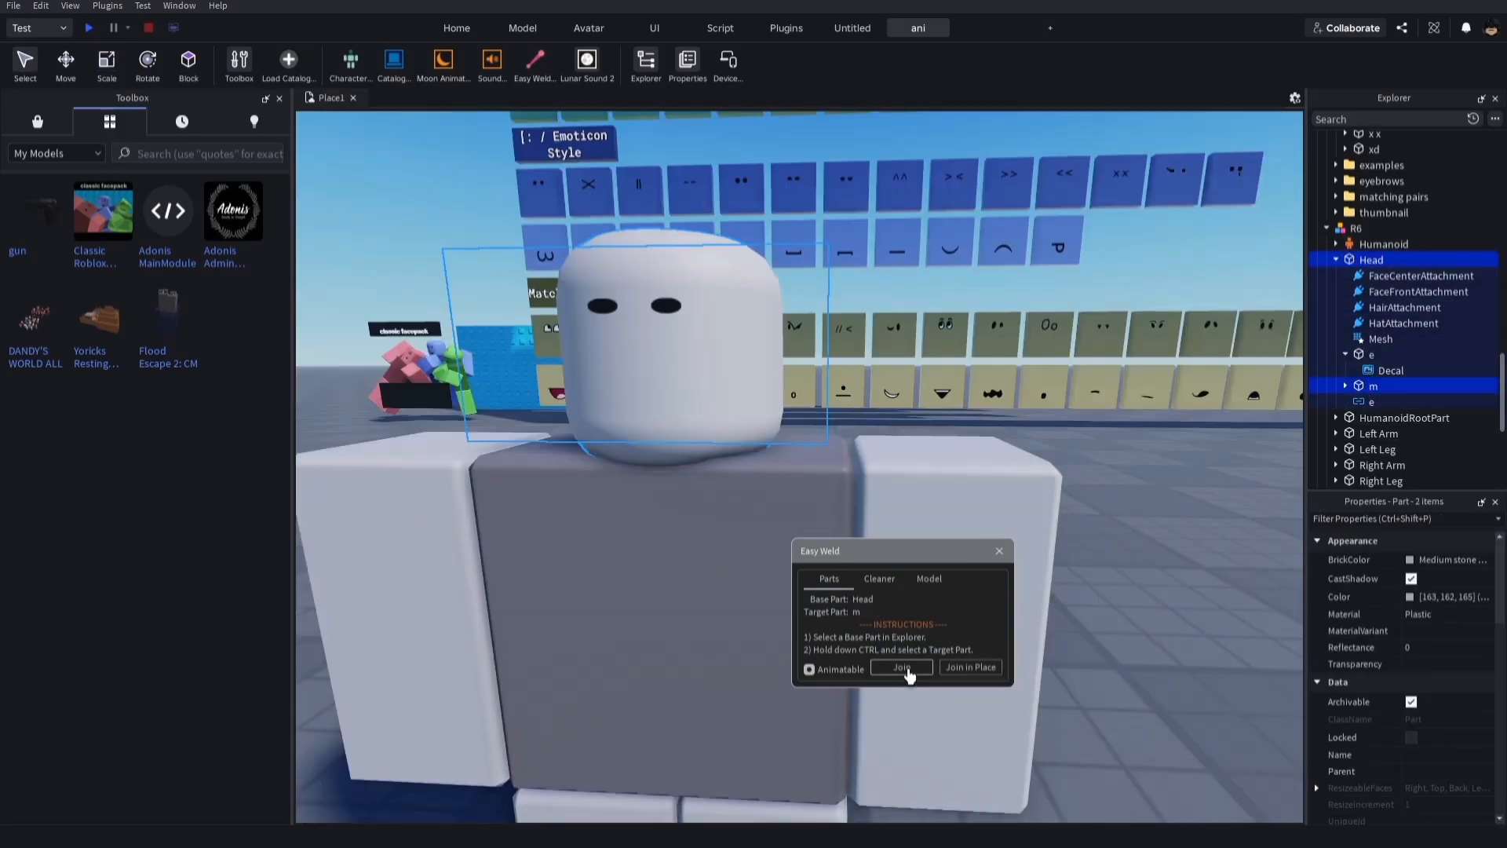
click(972, 670)
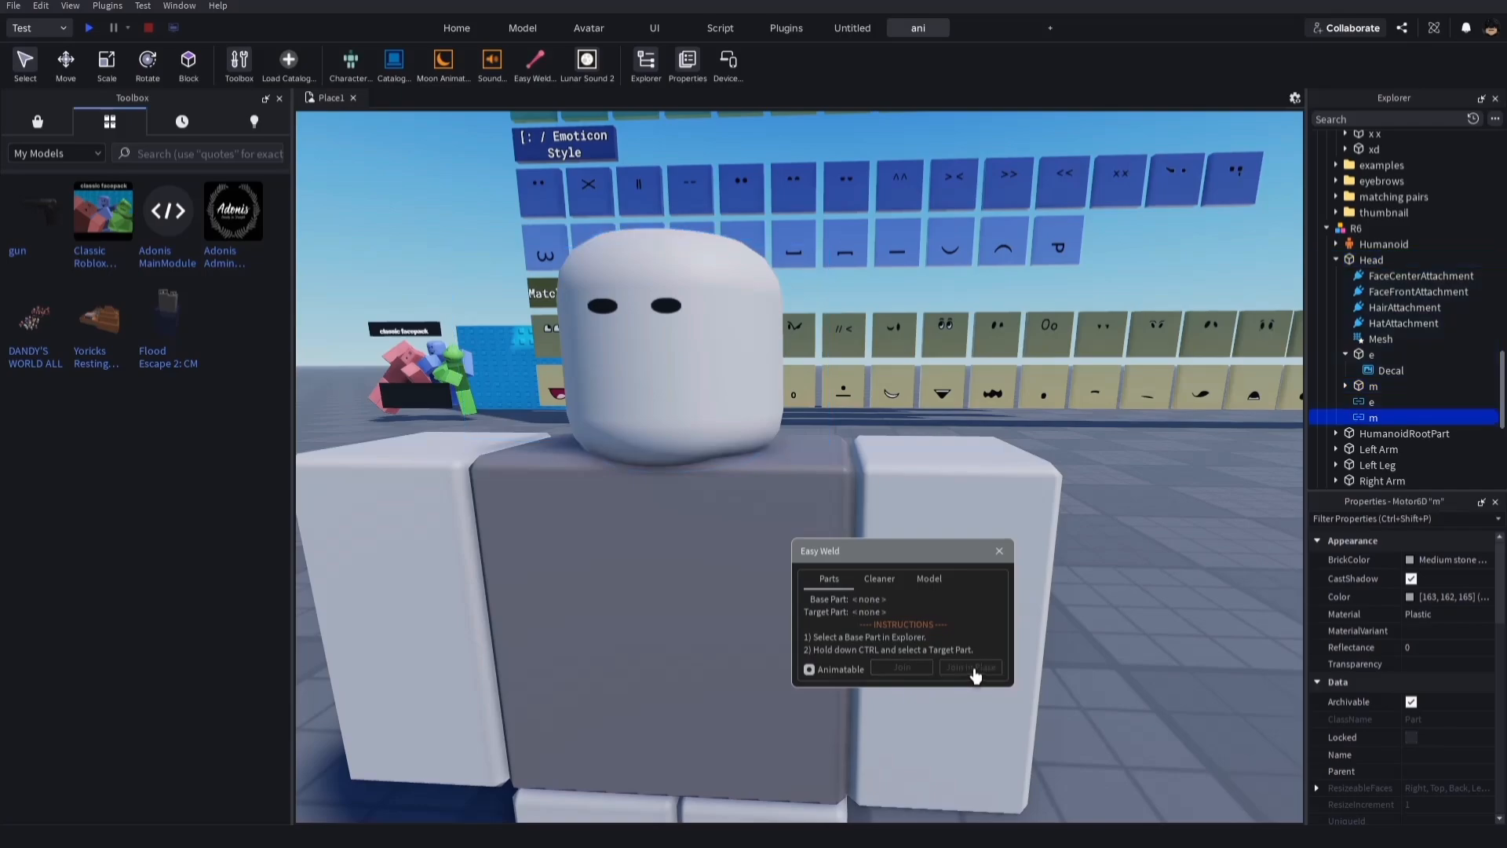
key(d)
right_drag(644, 278, 620, 270)
key(w)
right_drag(807, 265, 1018, 408)
key(s)
key(w)
click(1005, 555)
- Copy the color map content of the decal on the happy mouth block in the Emoticon Style set
key(w)
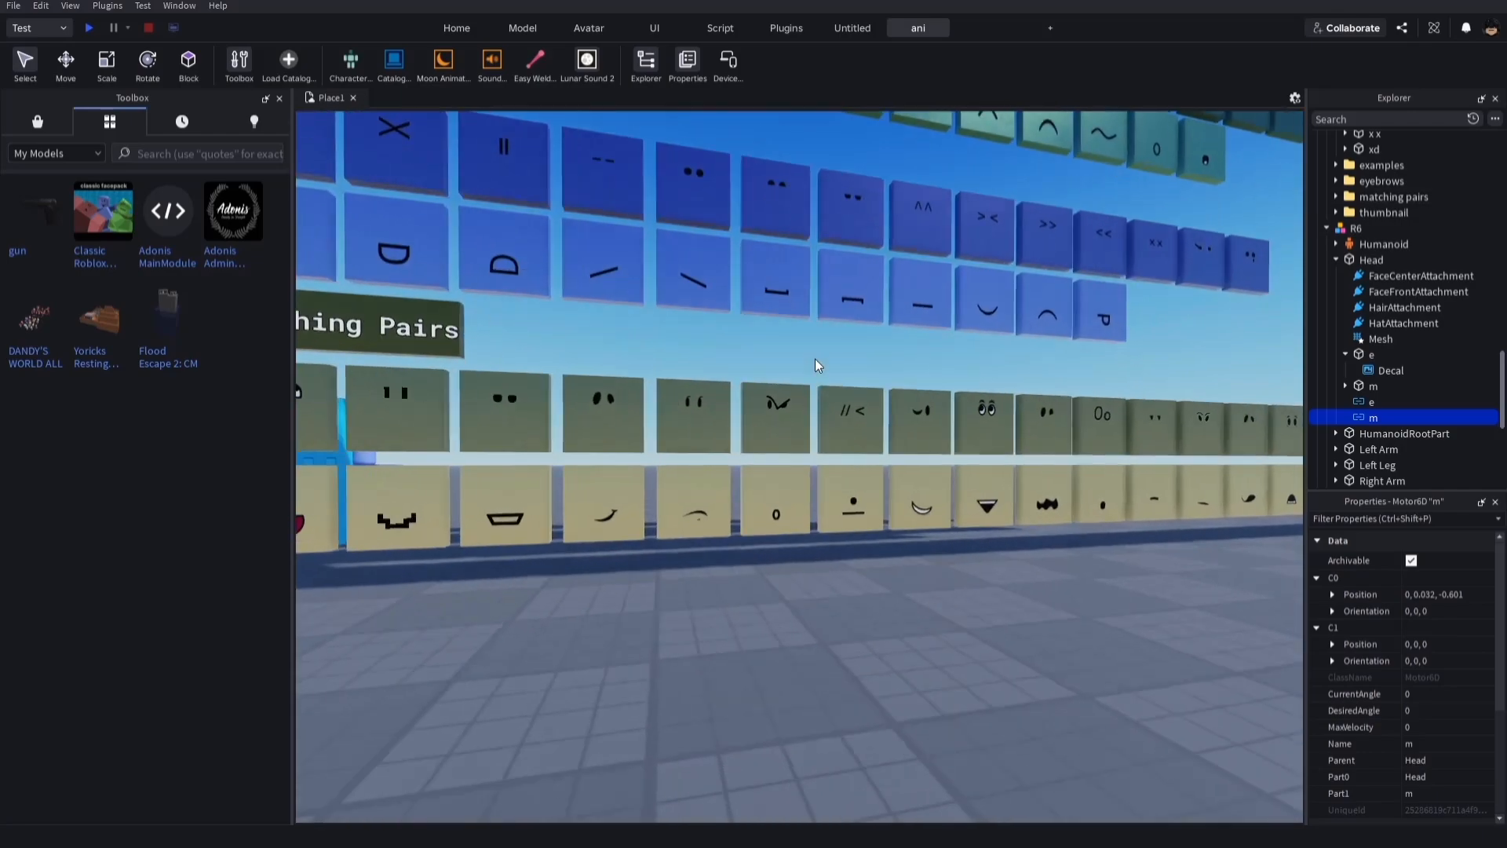
right_drag(814, 359, 799, 434)
key(s)
key(w)
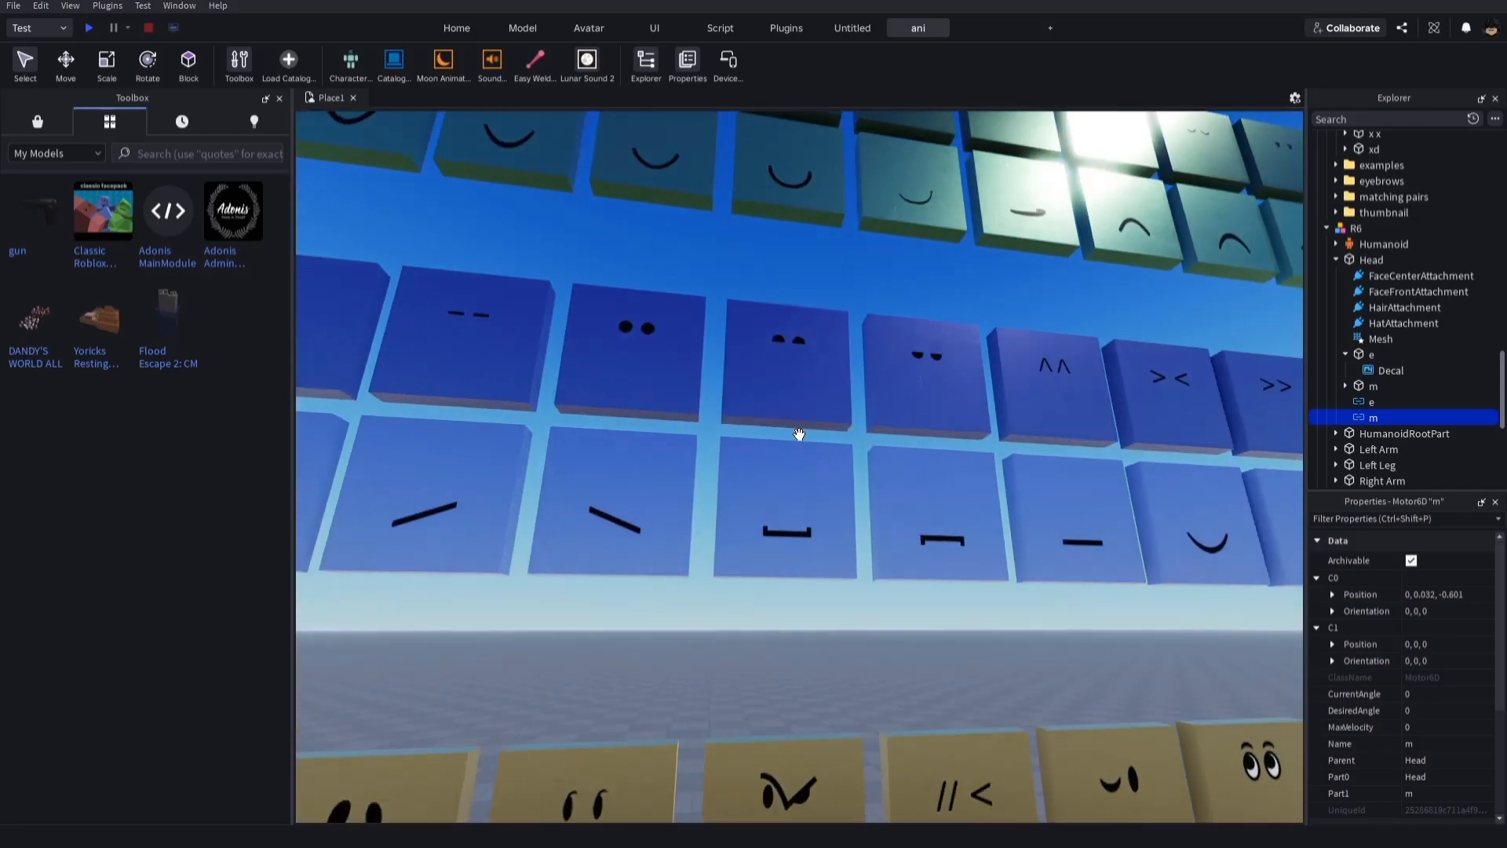
click(788, 529)
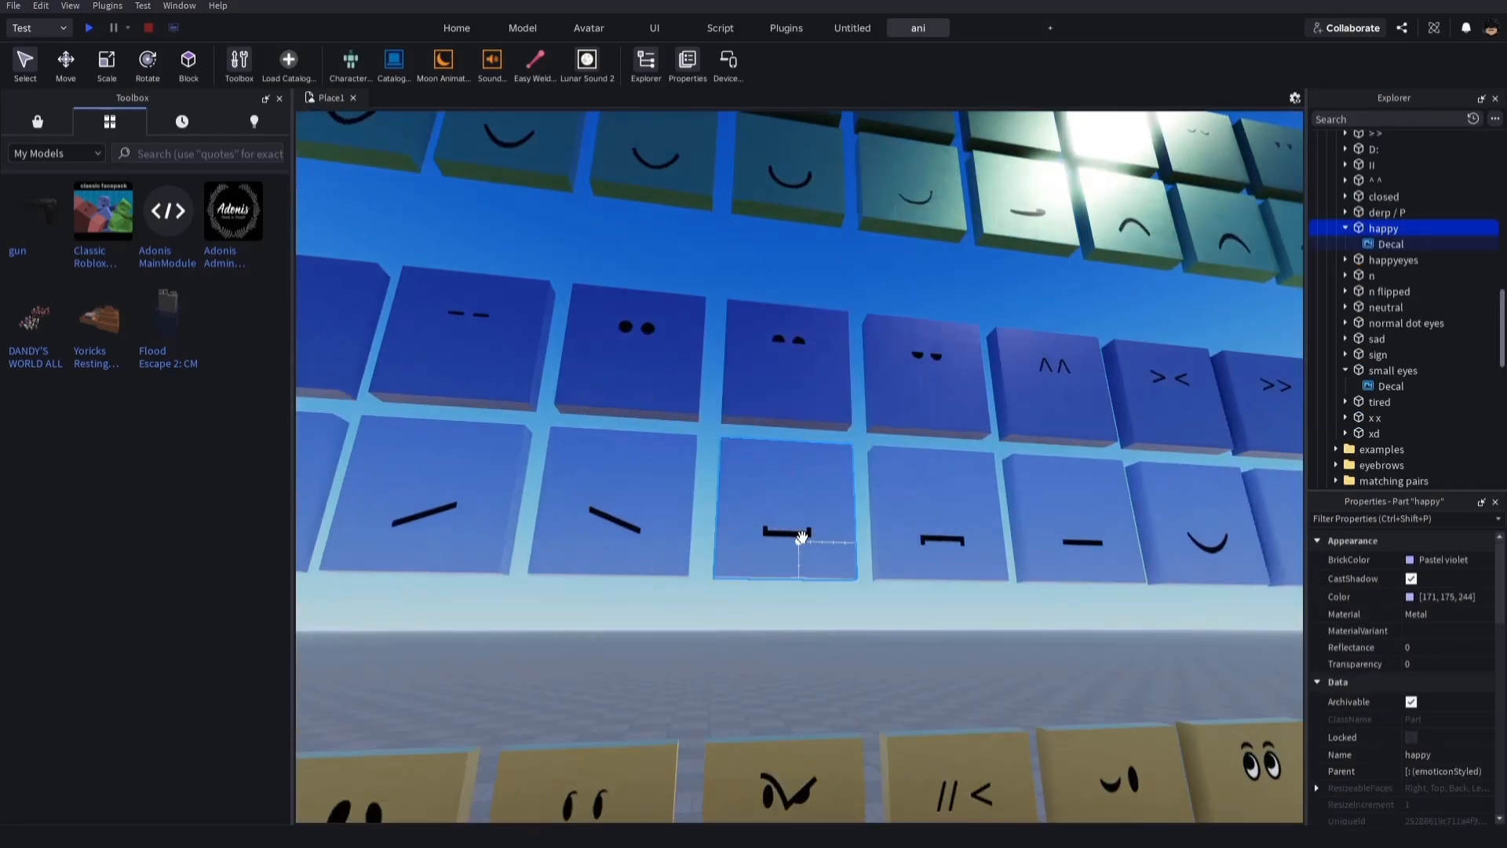
click(1372, 246)
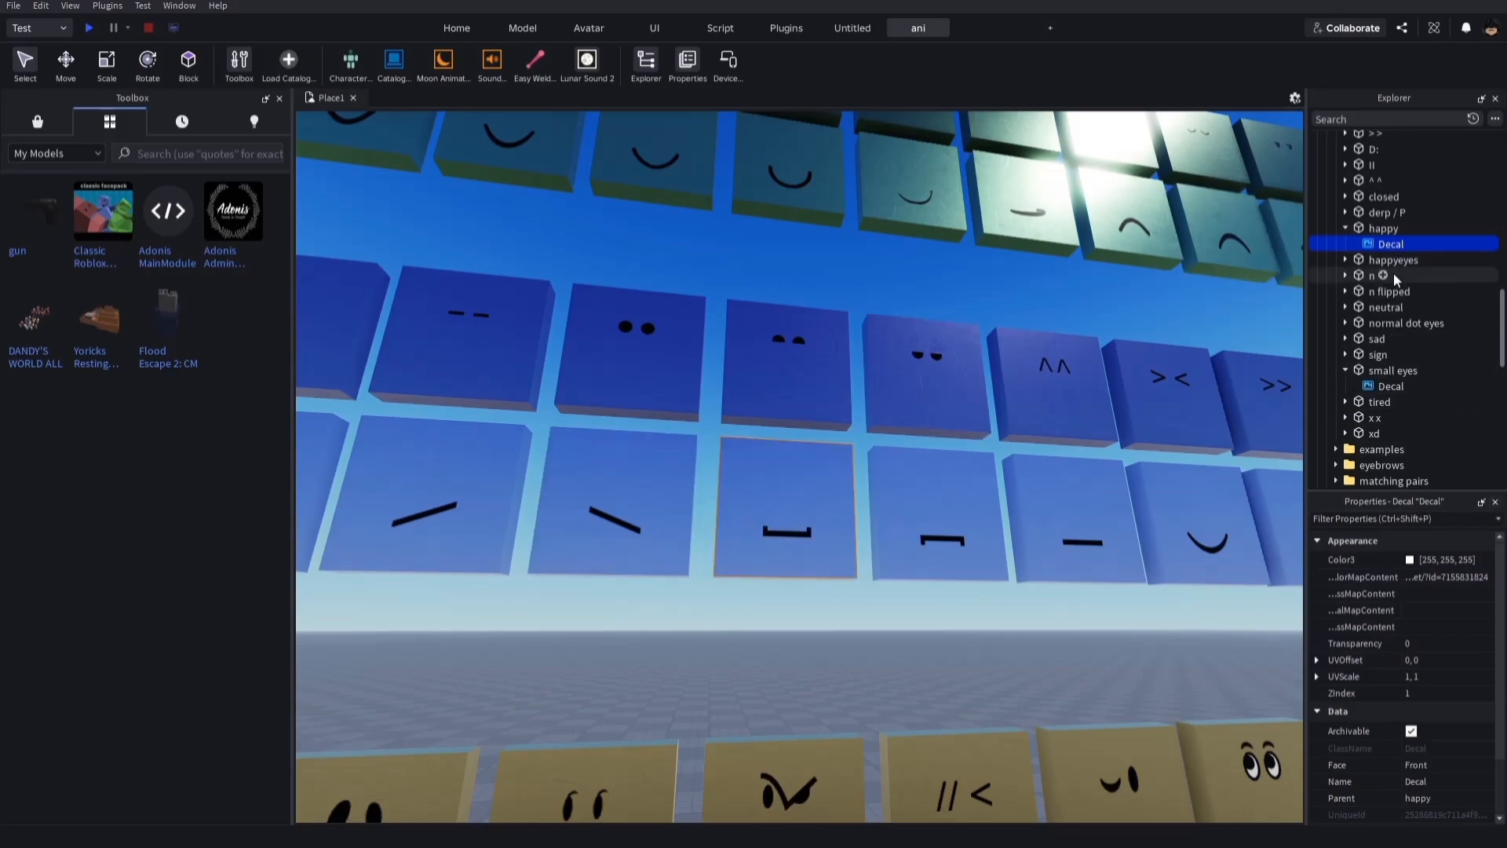
text(w)
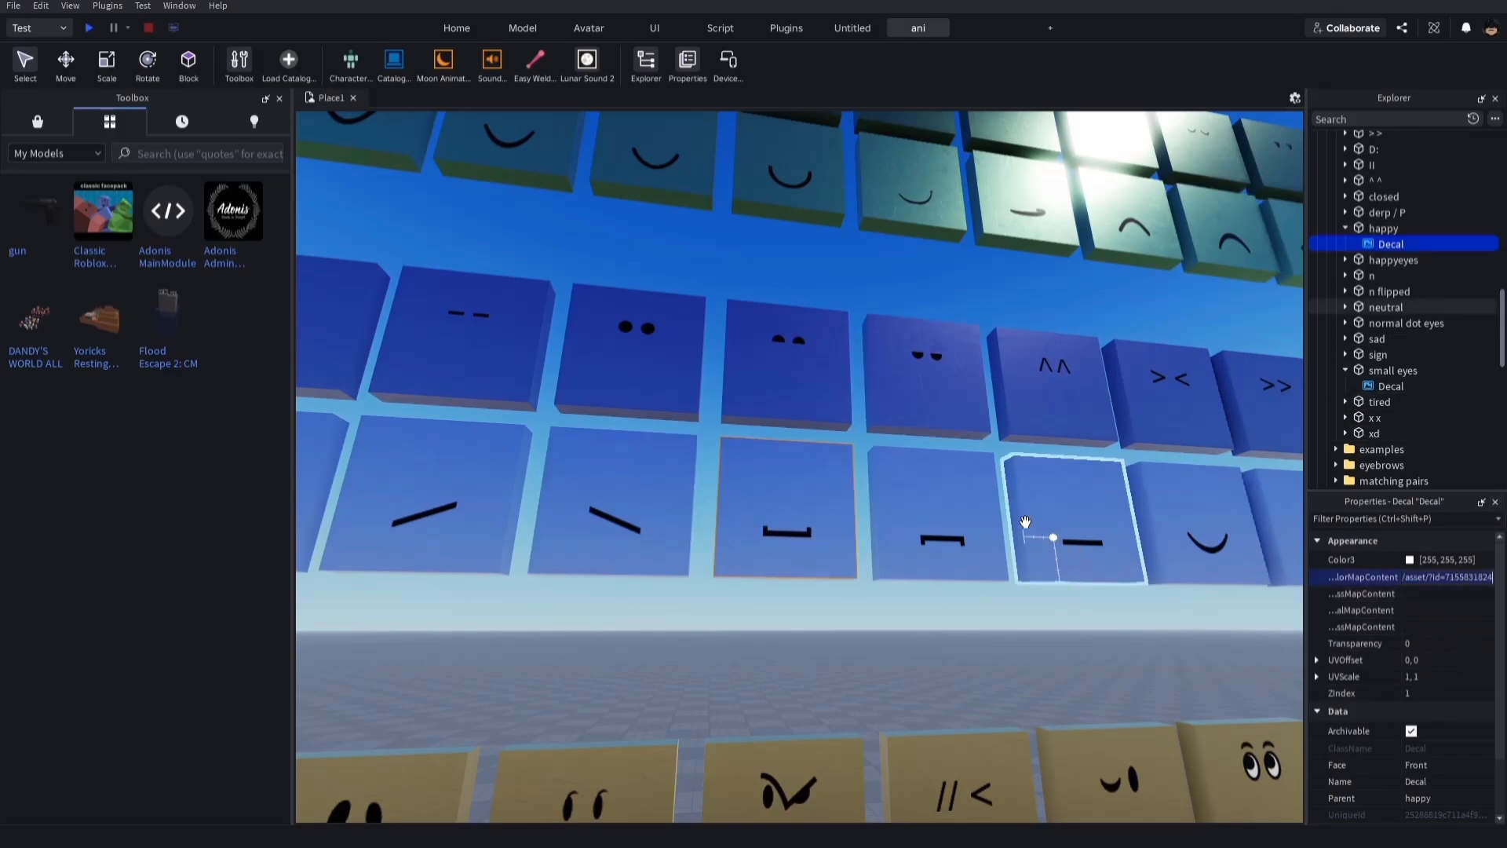
key(Return)
click(882, 373)
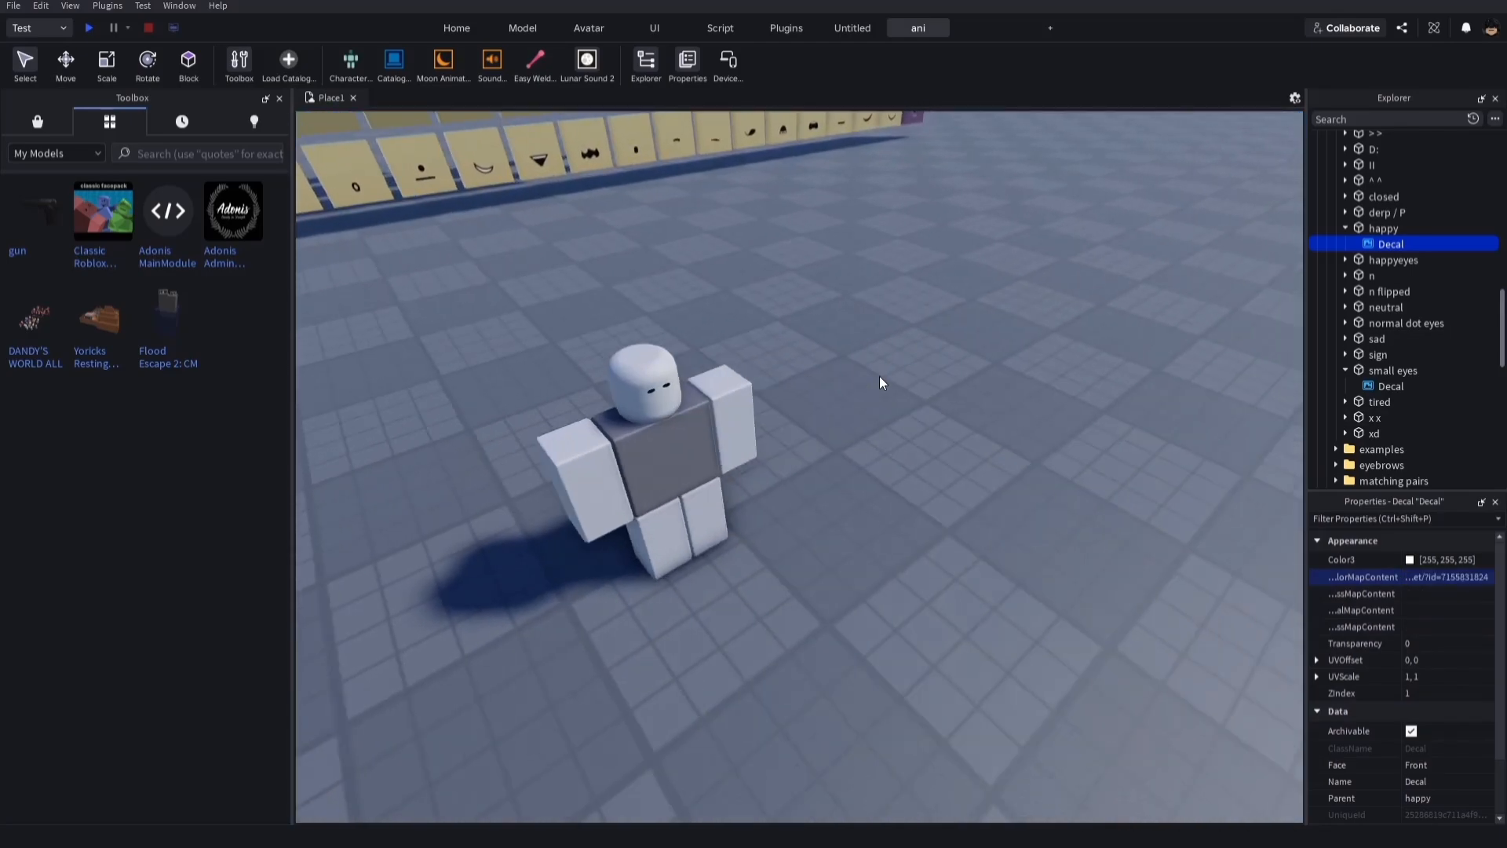
right_drag(879, 375, 829, 337)
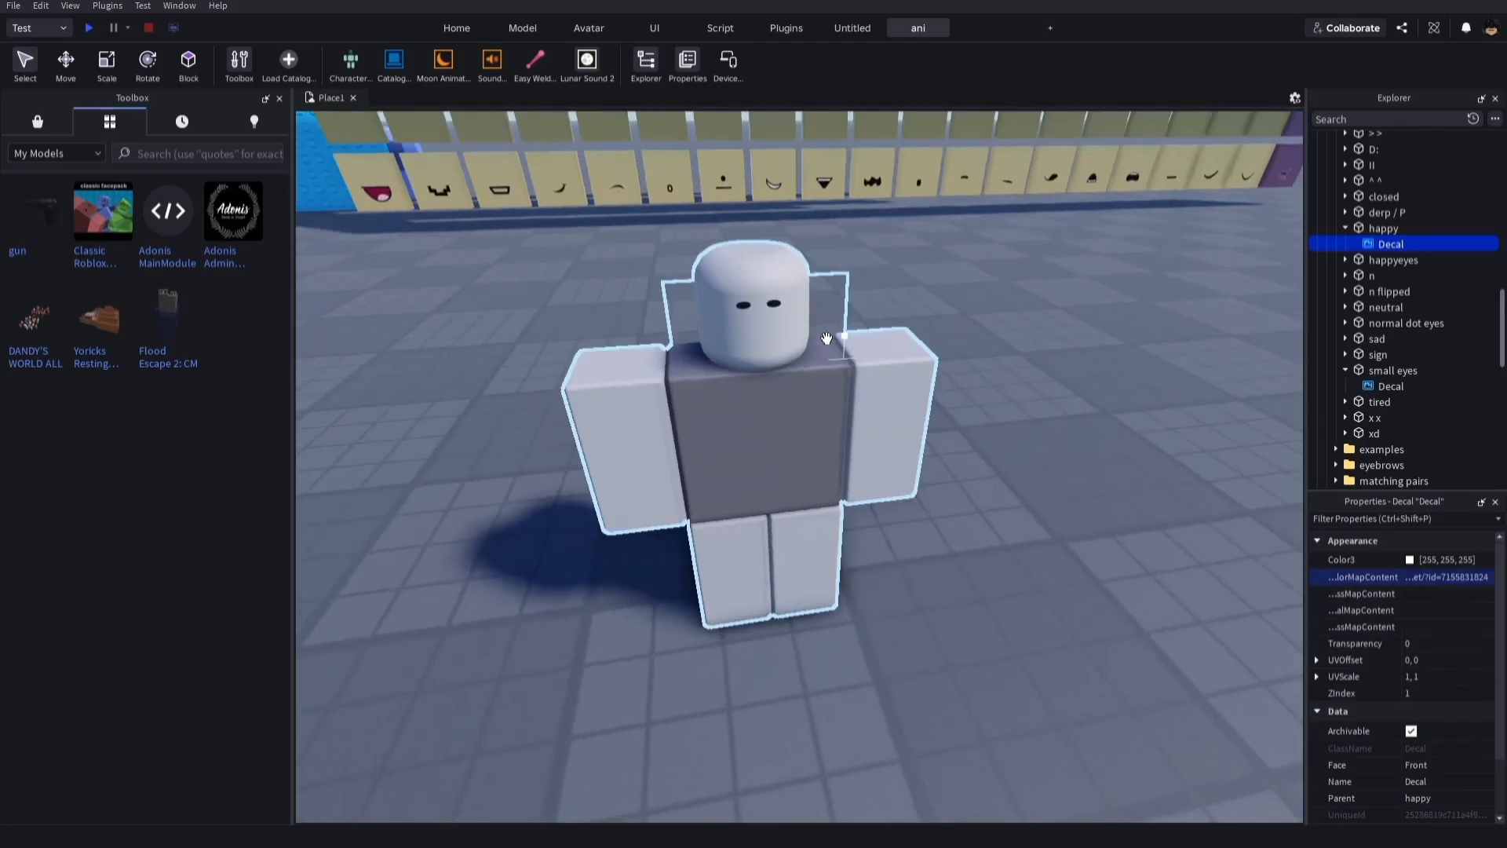
click(823, 334)
scroll(1372, 369, down, 1)
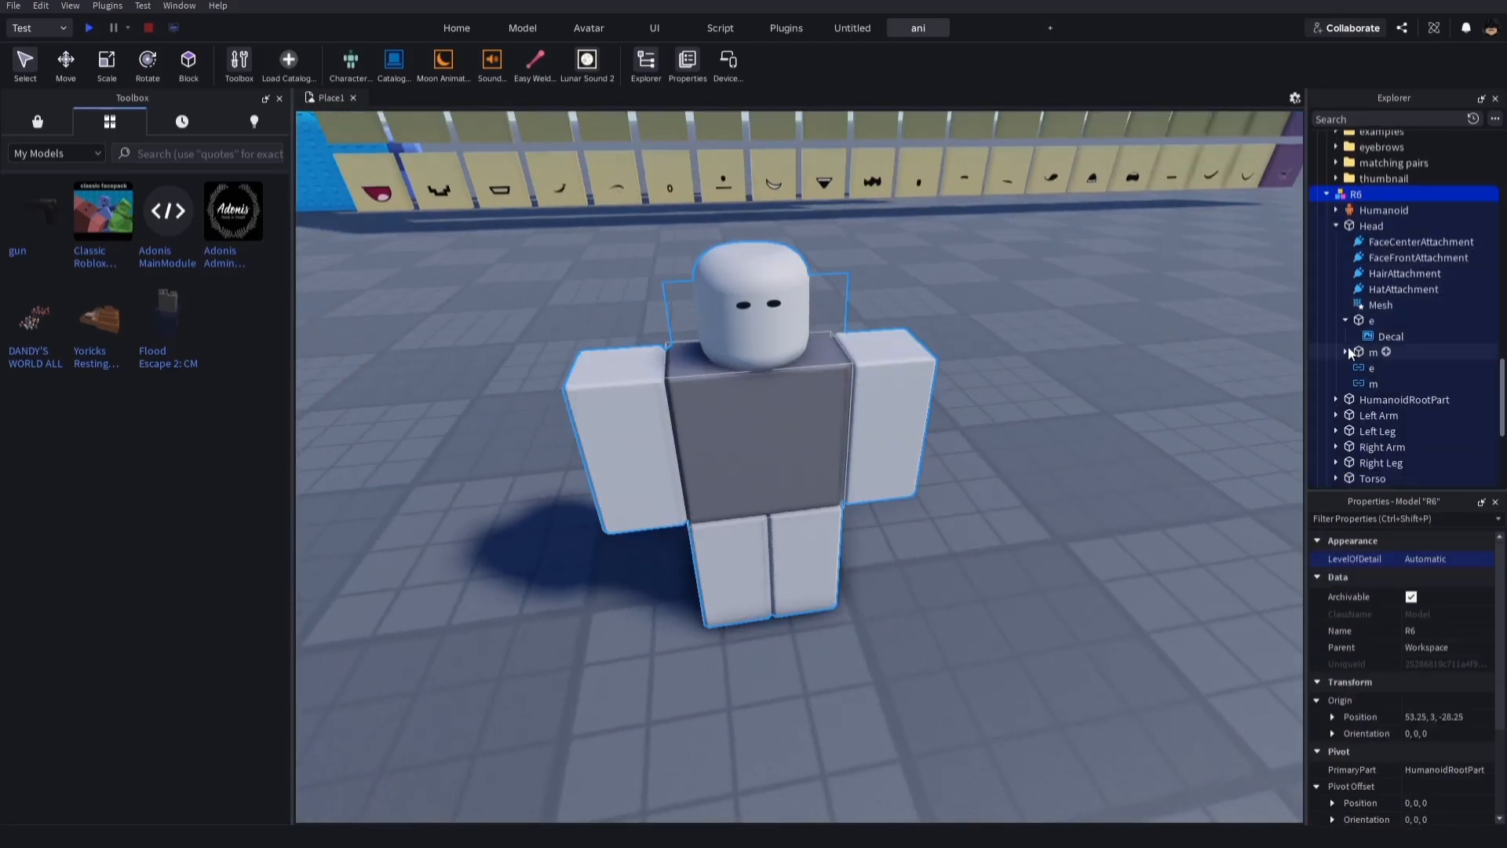
click(1381, 368)
click(1456, 578)
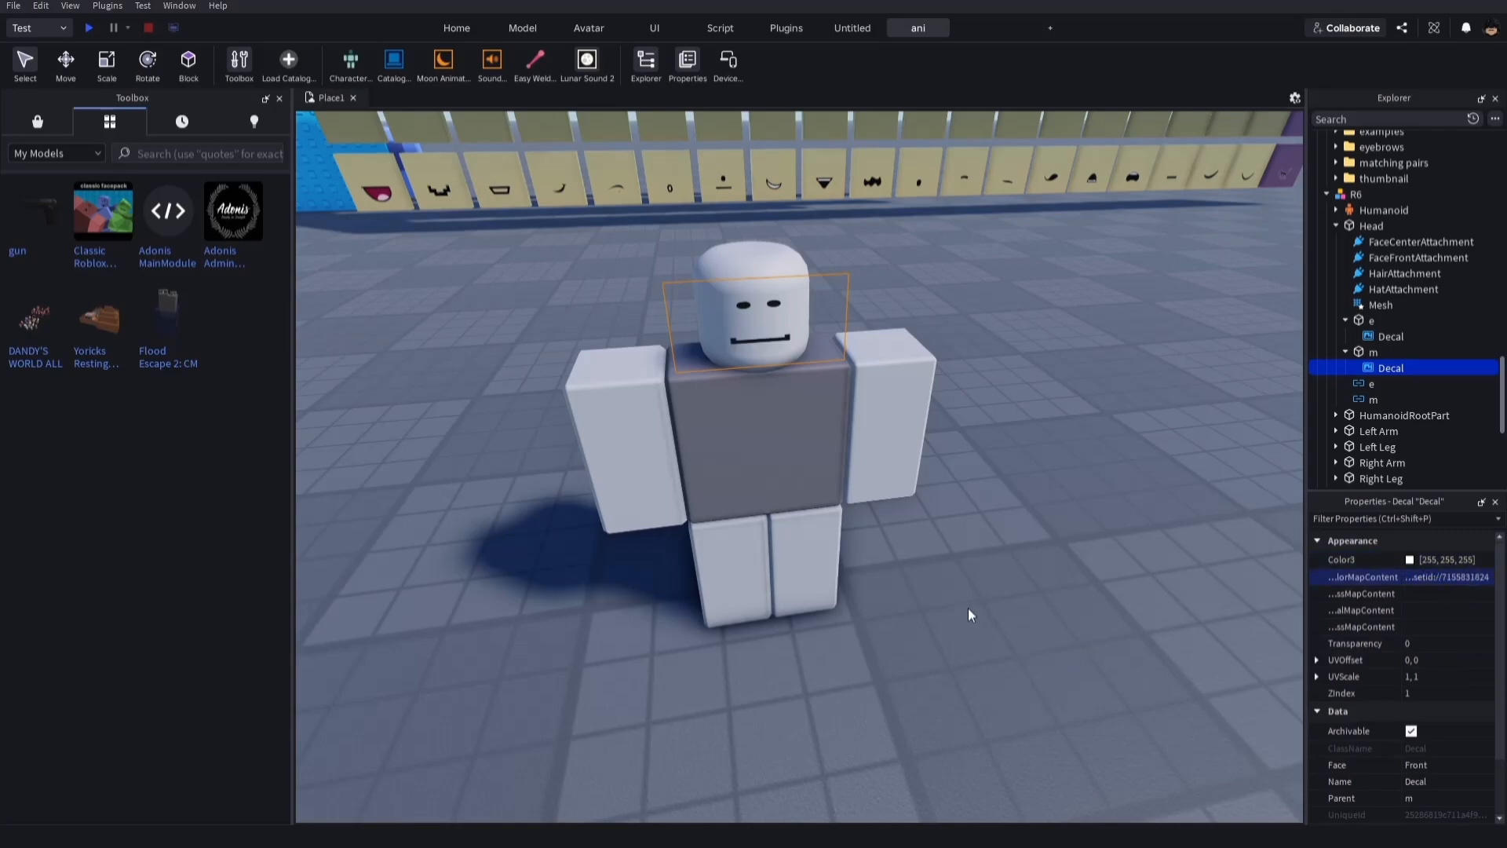
- Narrow part m evenly on both sides and extend its height with the Scale tool to reshape the mouth
click(1094, 548)
right_drag(1094, 548, 1094, 549)
key(w)
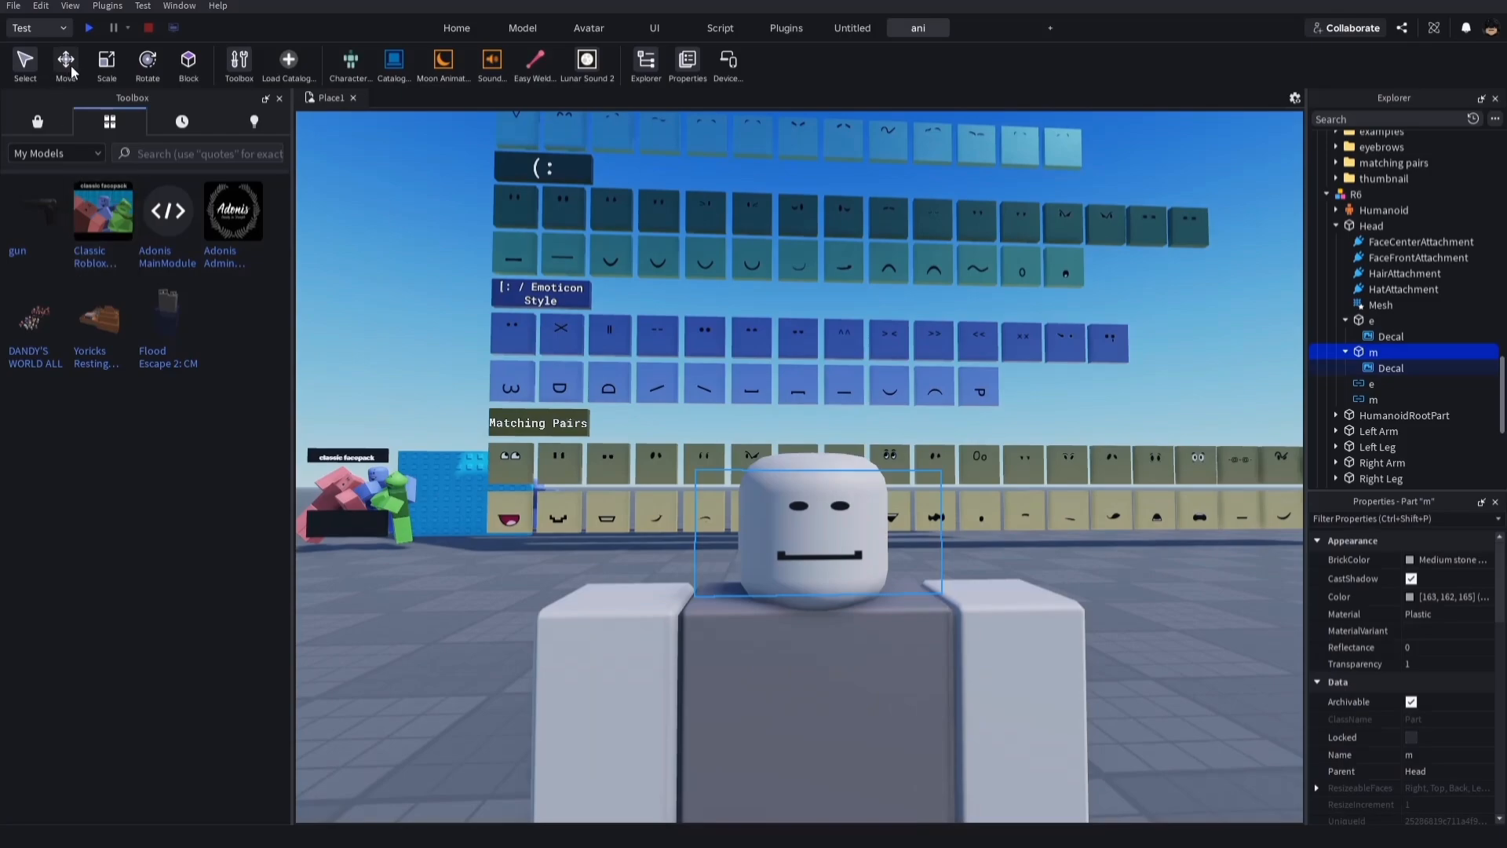
click(107, 70)
drag(977, 531, 942, 531)
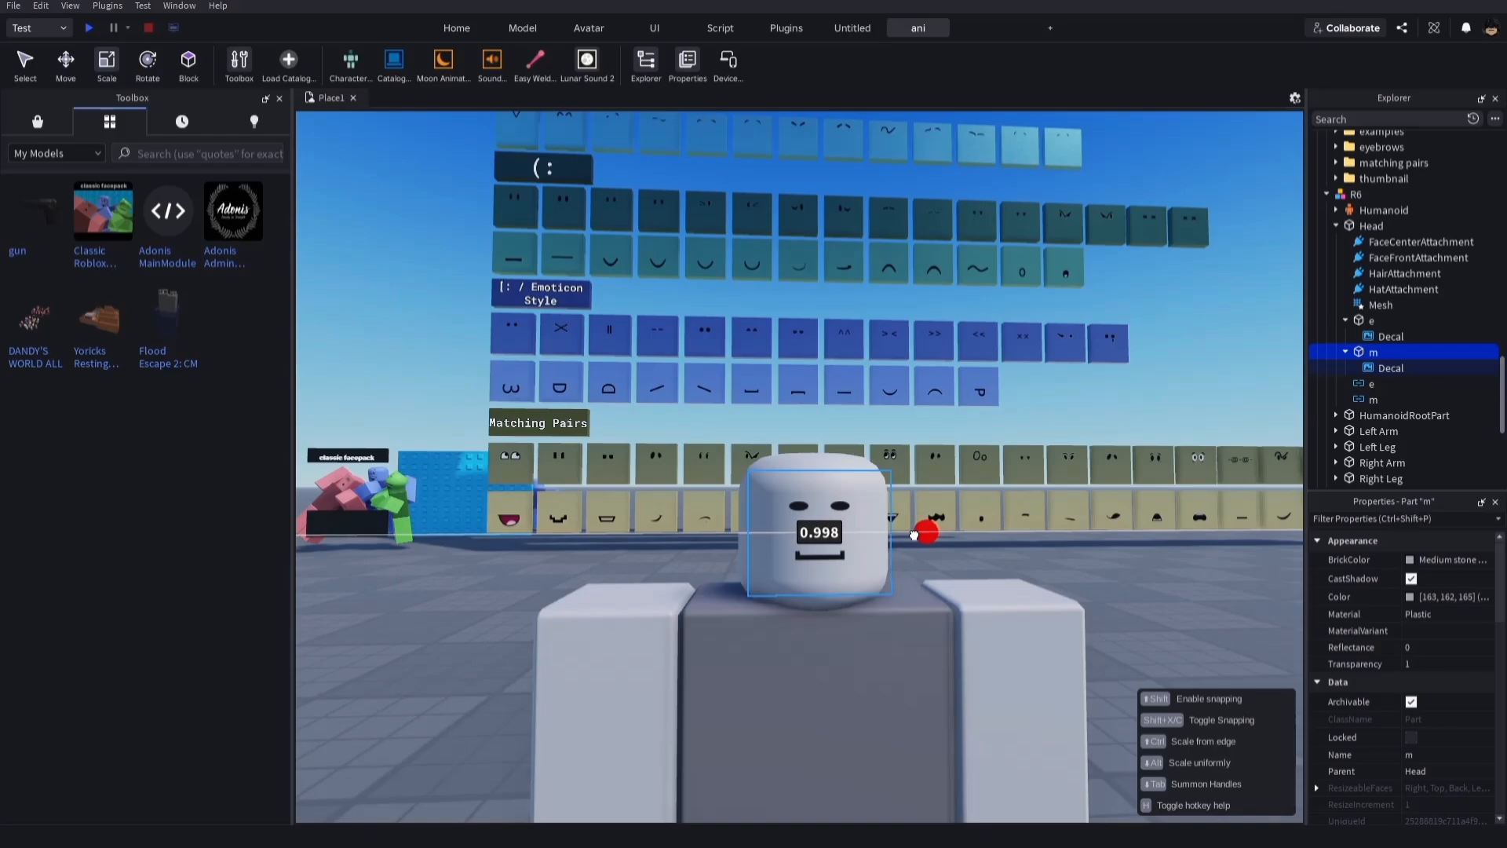
drag(914, 535, 916, 534)
mouse_move(822, 642)
mouse_down()
mouse_move(818, 629)
mouse_move(831, 657)
mouse_up()
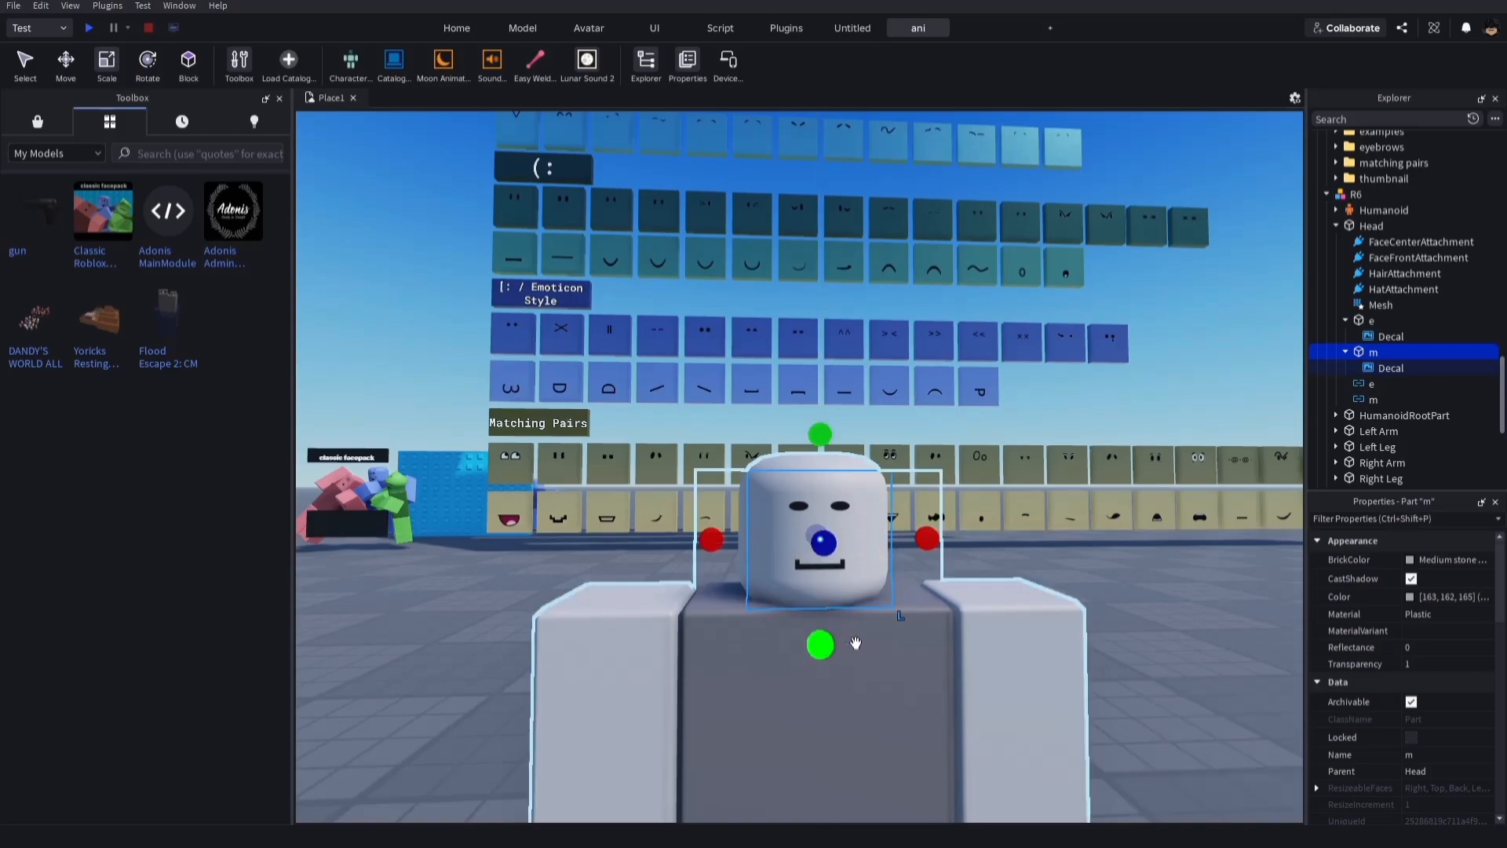
key(Caps_Lock)
drag(820, 436, 820, 422)
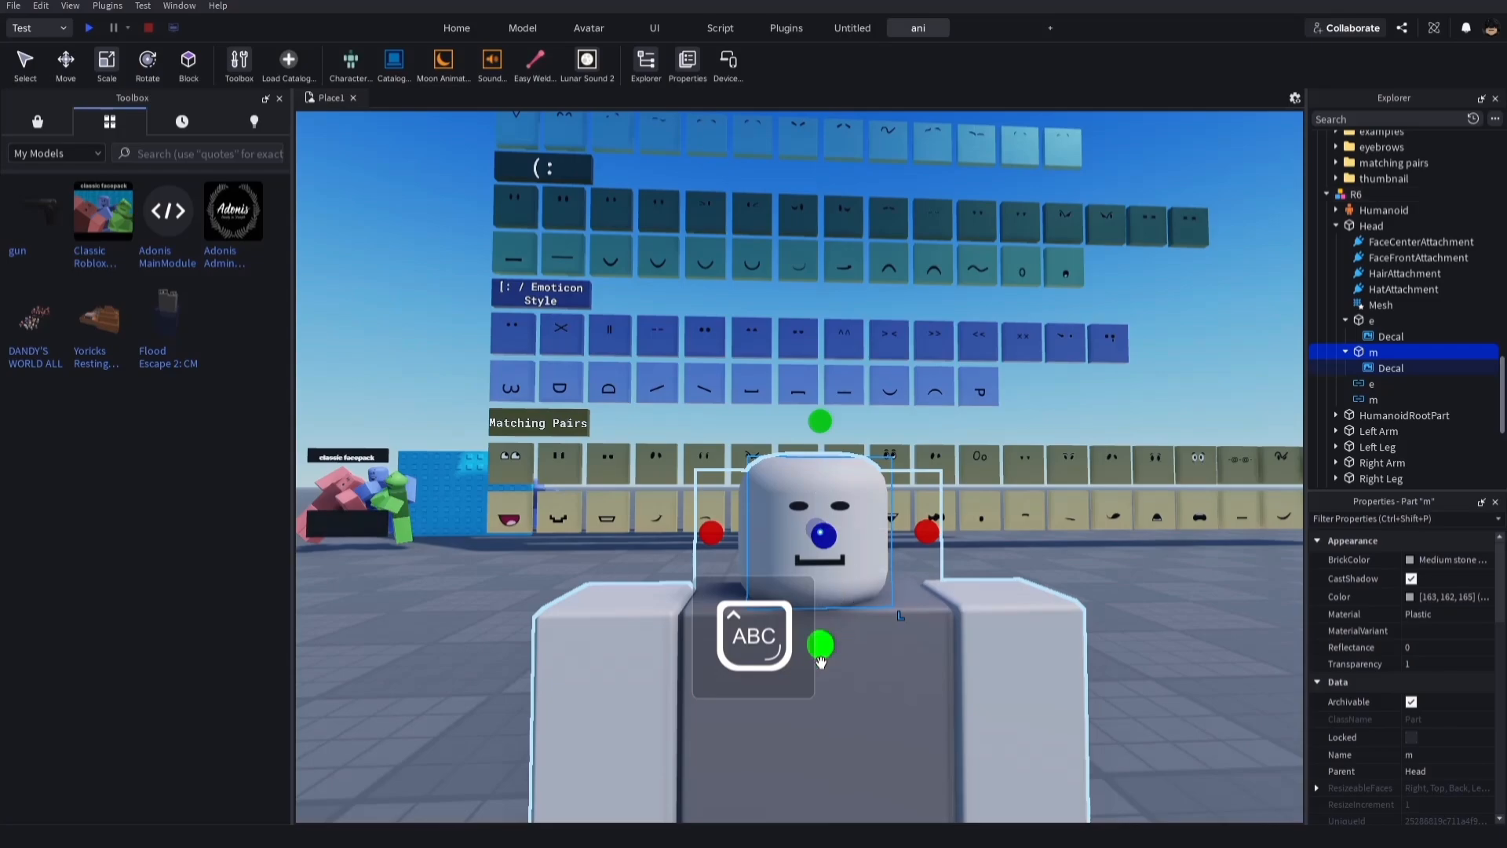
drag(821, 651, 822, 656)
click(1168, 636)
- Examine the rig's finished face up close and from a distance, along with the decal sets behind it
scroll(1173, 631, down, 3)
scroll(1176, 613, up, 2)
right_drag(1172, 626, 1171, 624)
scroll(1173, 626, up, 4)
scroll(1171, 624, down, 5)
scroll(1171, 625, up, 3)
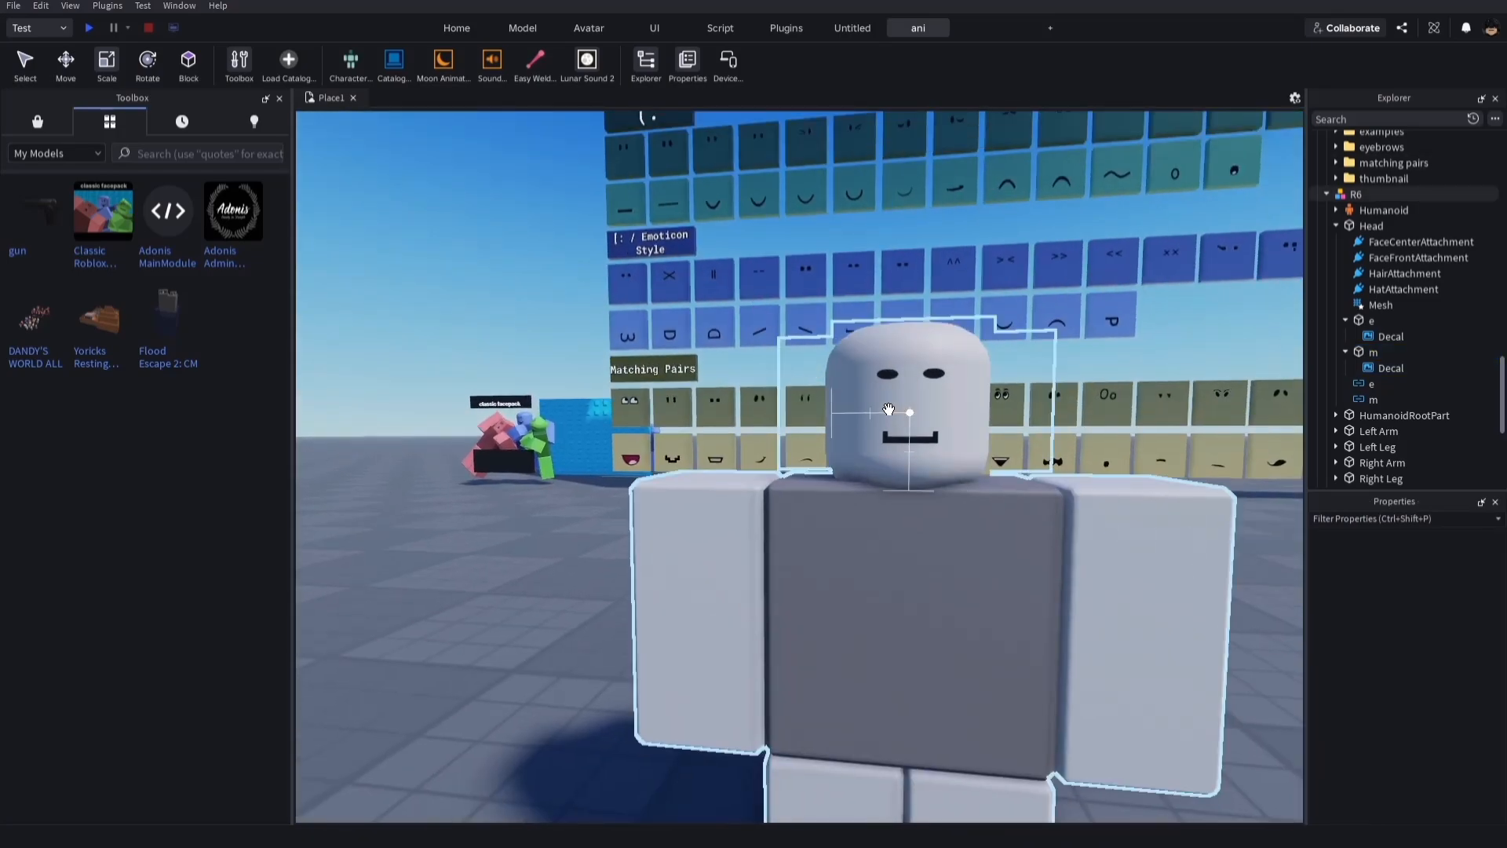
scroll(888, 397, up, 3)
right_drag(898, 410, 778, 411)
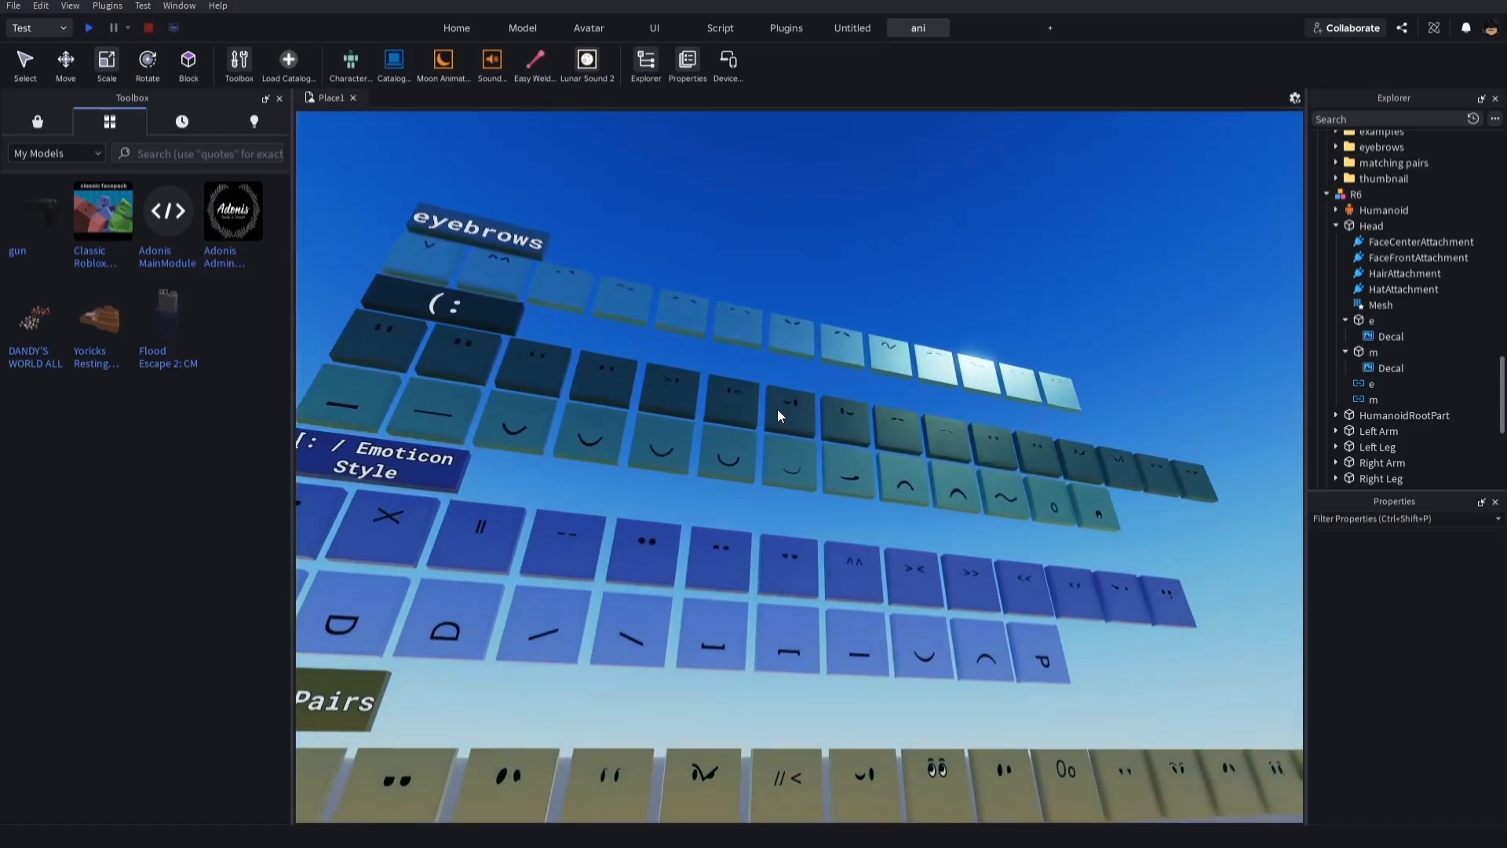
scroll(816, 463, up, 4)
right_drag(855, 505, 849, 521)
scroll(849, 521, up, 3)
scroll(871, 491, down, 3)
key(f)
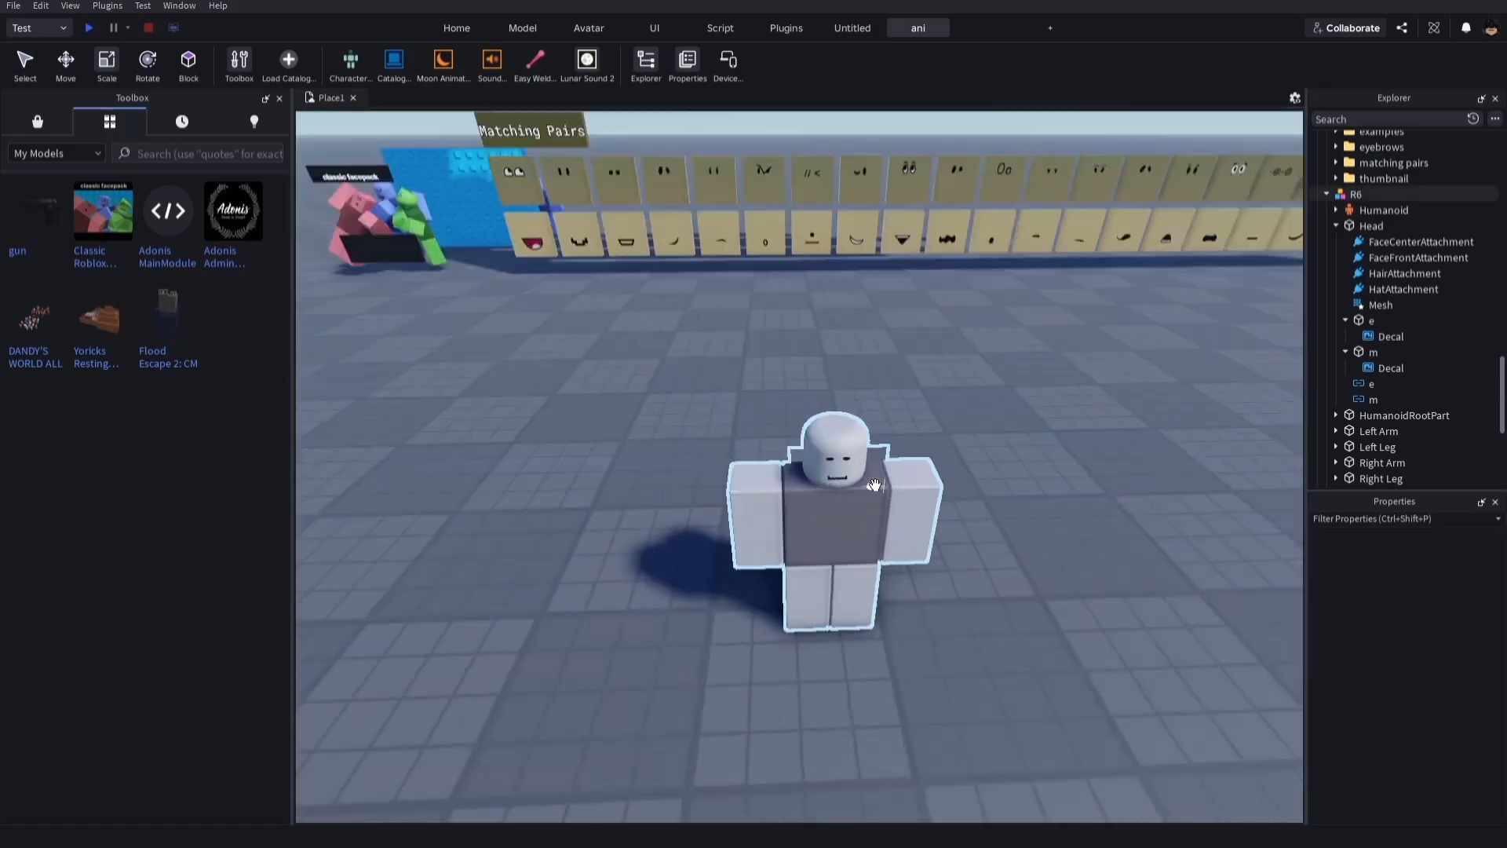
scroll(874, 484, up, 3)
right_drag(874, 485, 798, 464)
scroll(874, 482, up, 3)
scroll(872, 477, down, 3)
scroll(879, 502, up, 3)
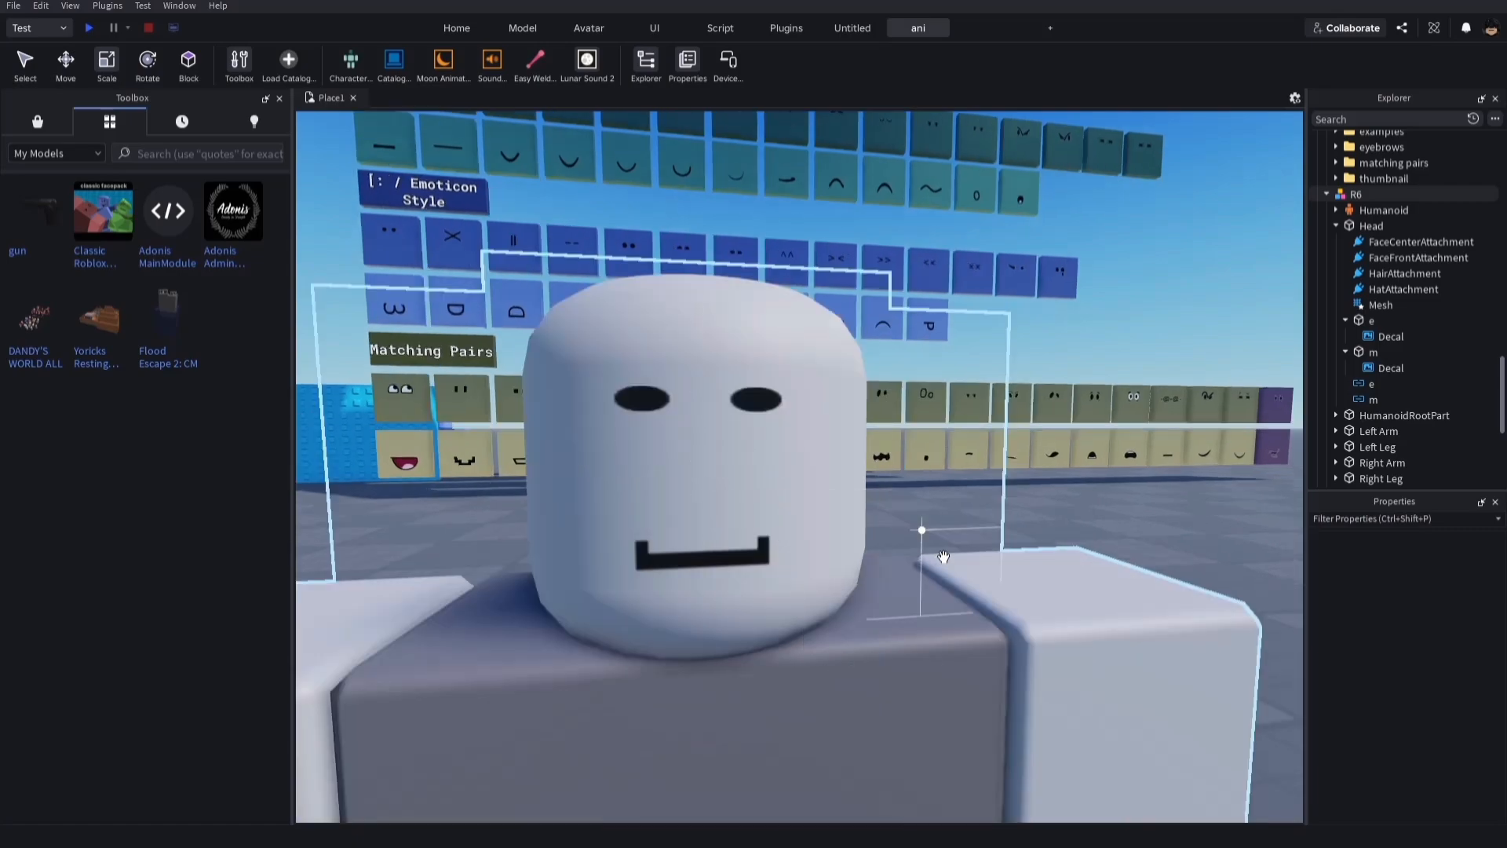
scroll(973, 530, down, 4)
right_drag(985, 532, 1052, 593)
scroll(1052, 594, up, 3)
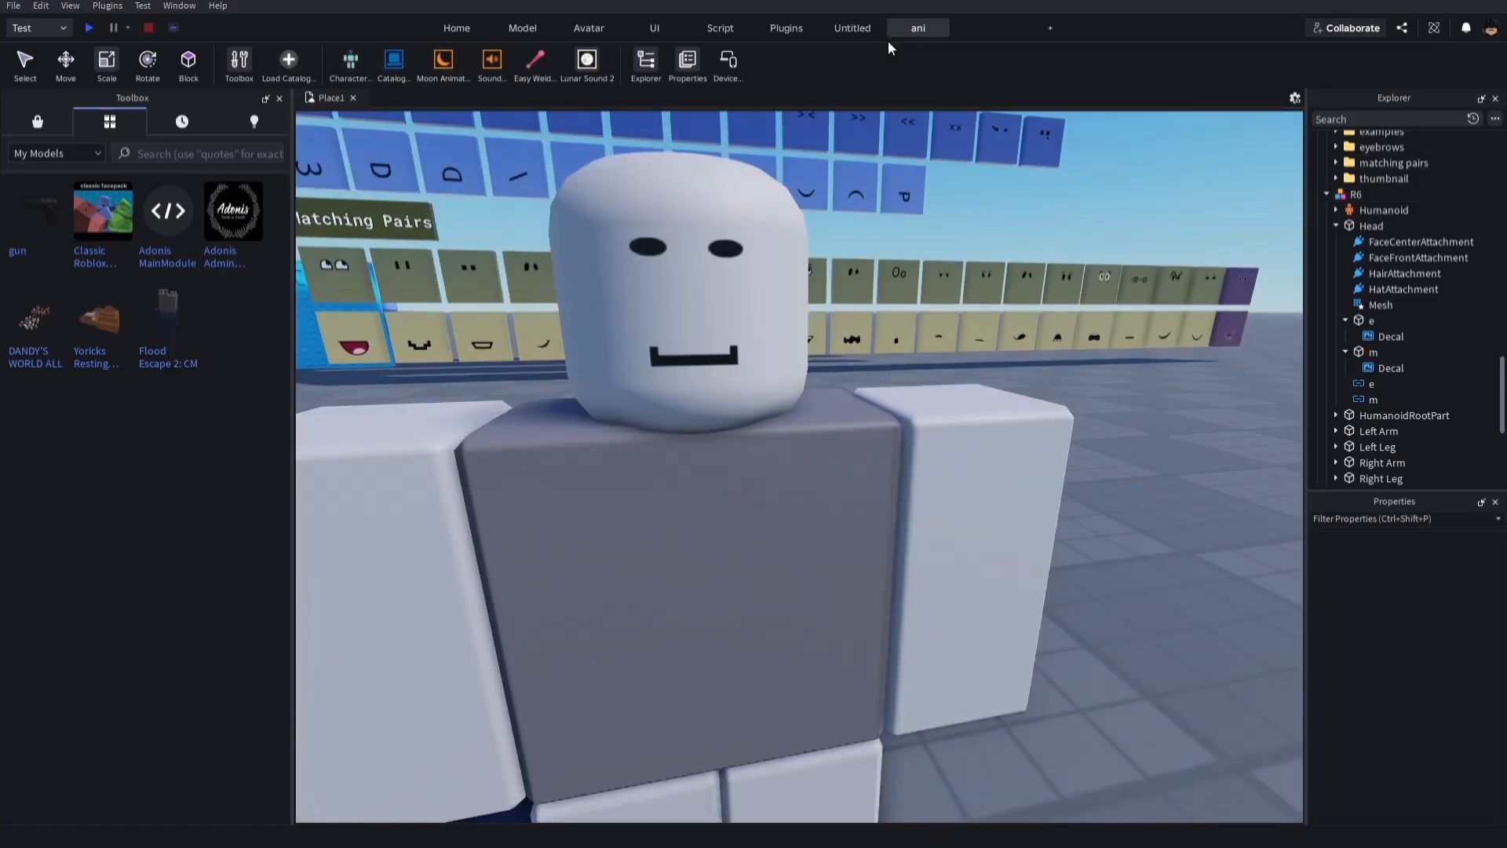
- Open Moon Animator and add the R6 rig to a new animation
click(851, 28)
click(786, 28)
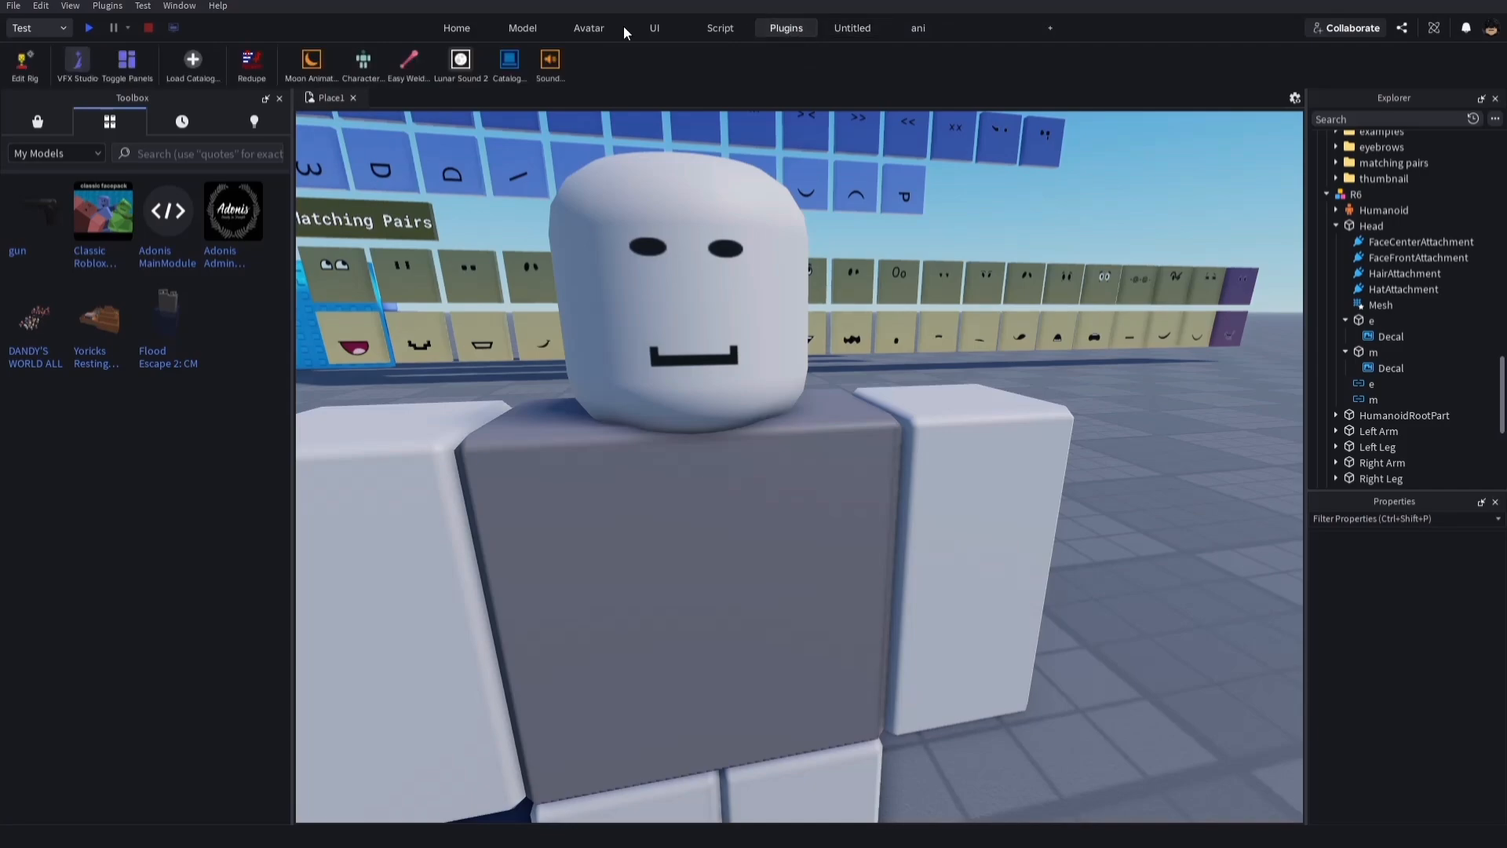
click(312, 63)
drag(828, 351, 1047, 208)
click(805, 494)
click(1005, 426)
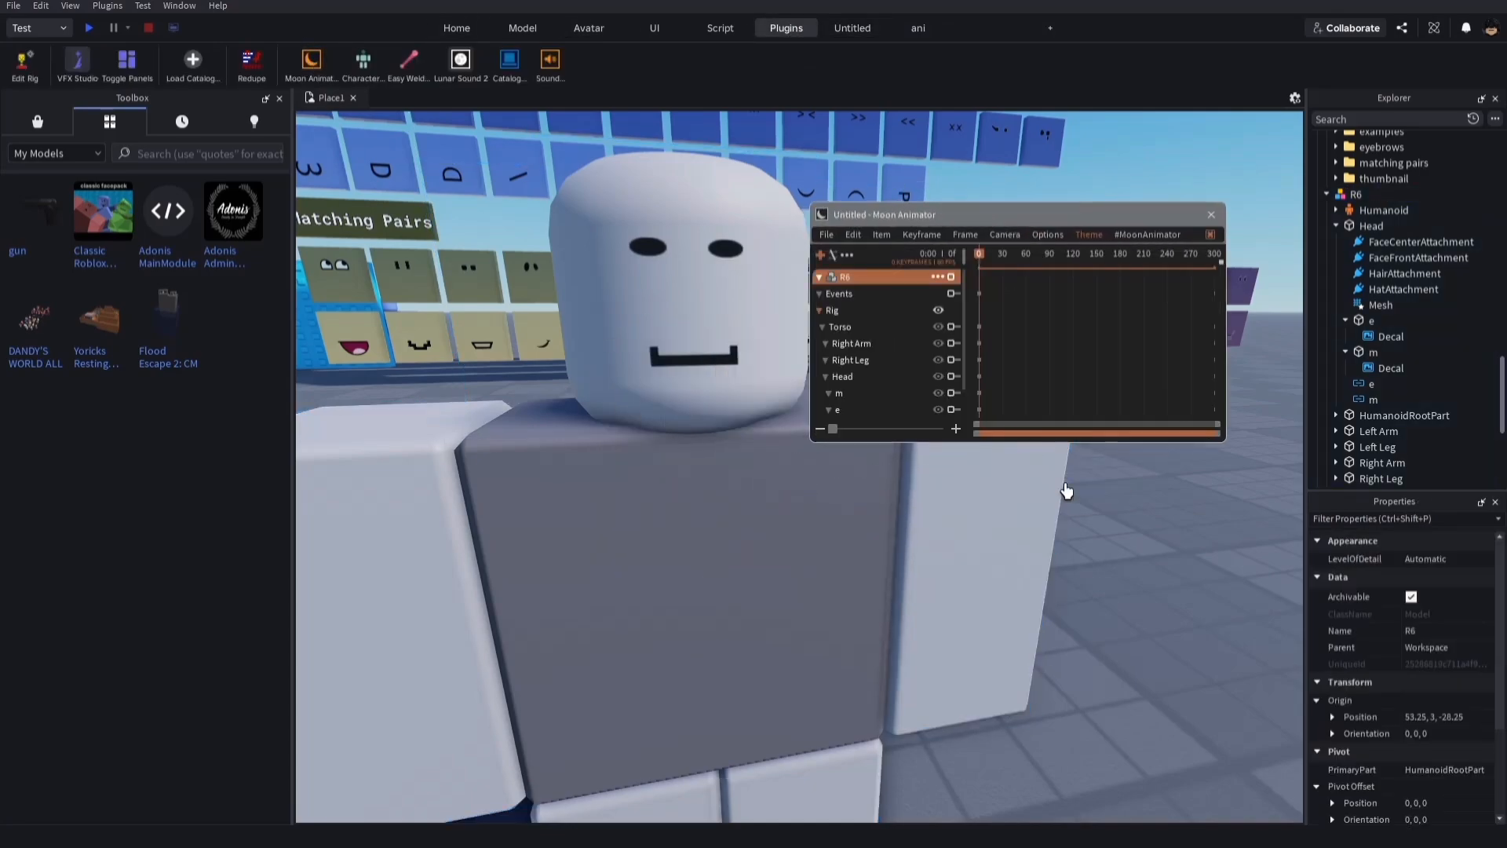
- Reposition the eyes part e on the Head in Moon Animator, keyframing it at frame 0
scroll(1138, 510, down, 5)
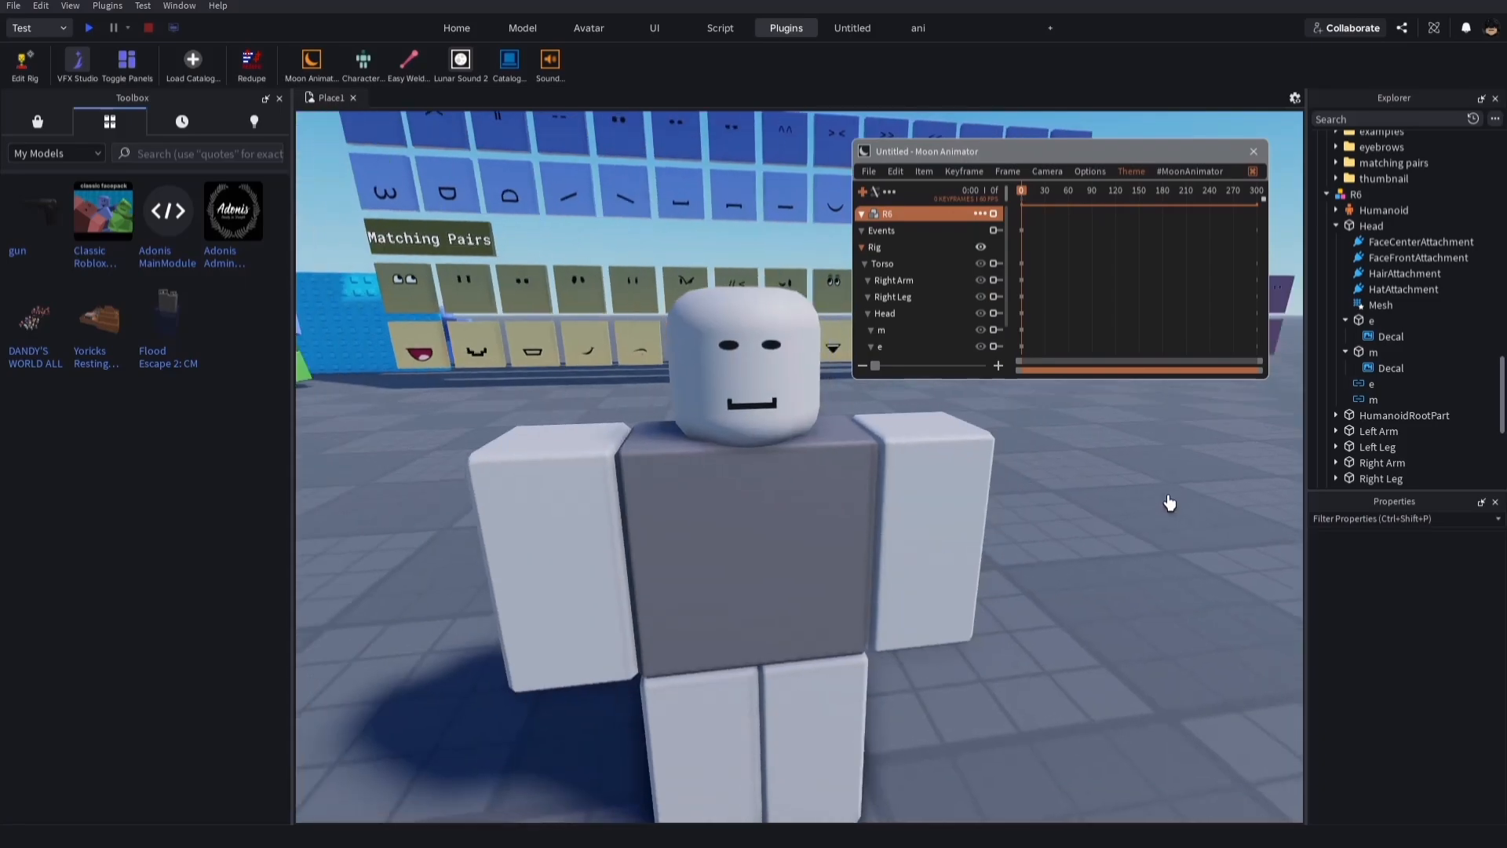
scroll(1164, 494, up, 5)
scroll(1164, 495, down, 5)
click(888, 332)
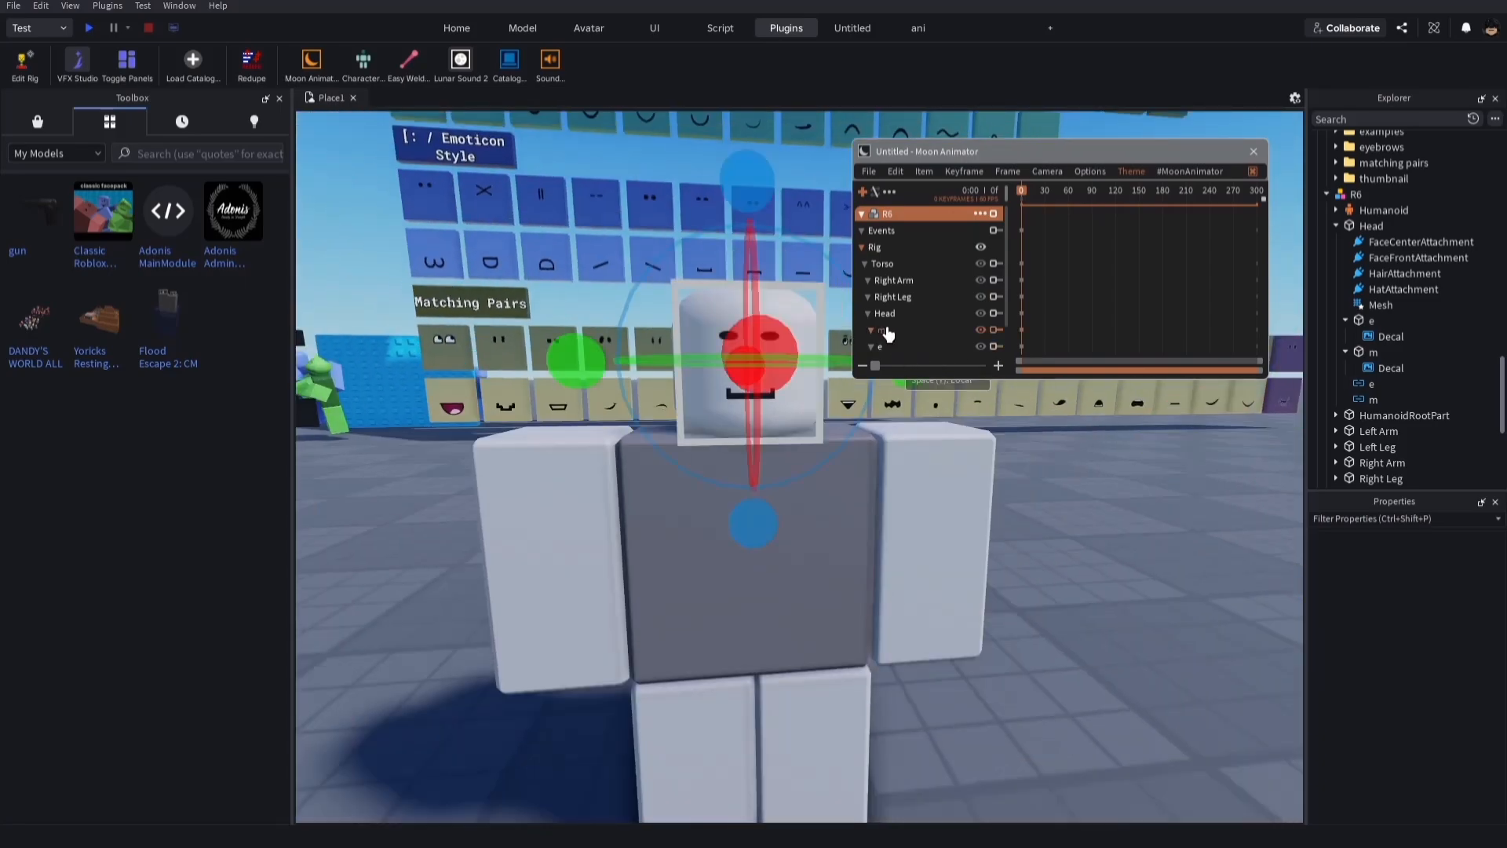
scroll(887, 333, down, 1)
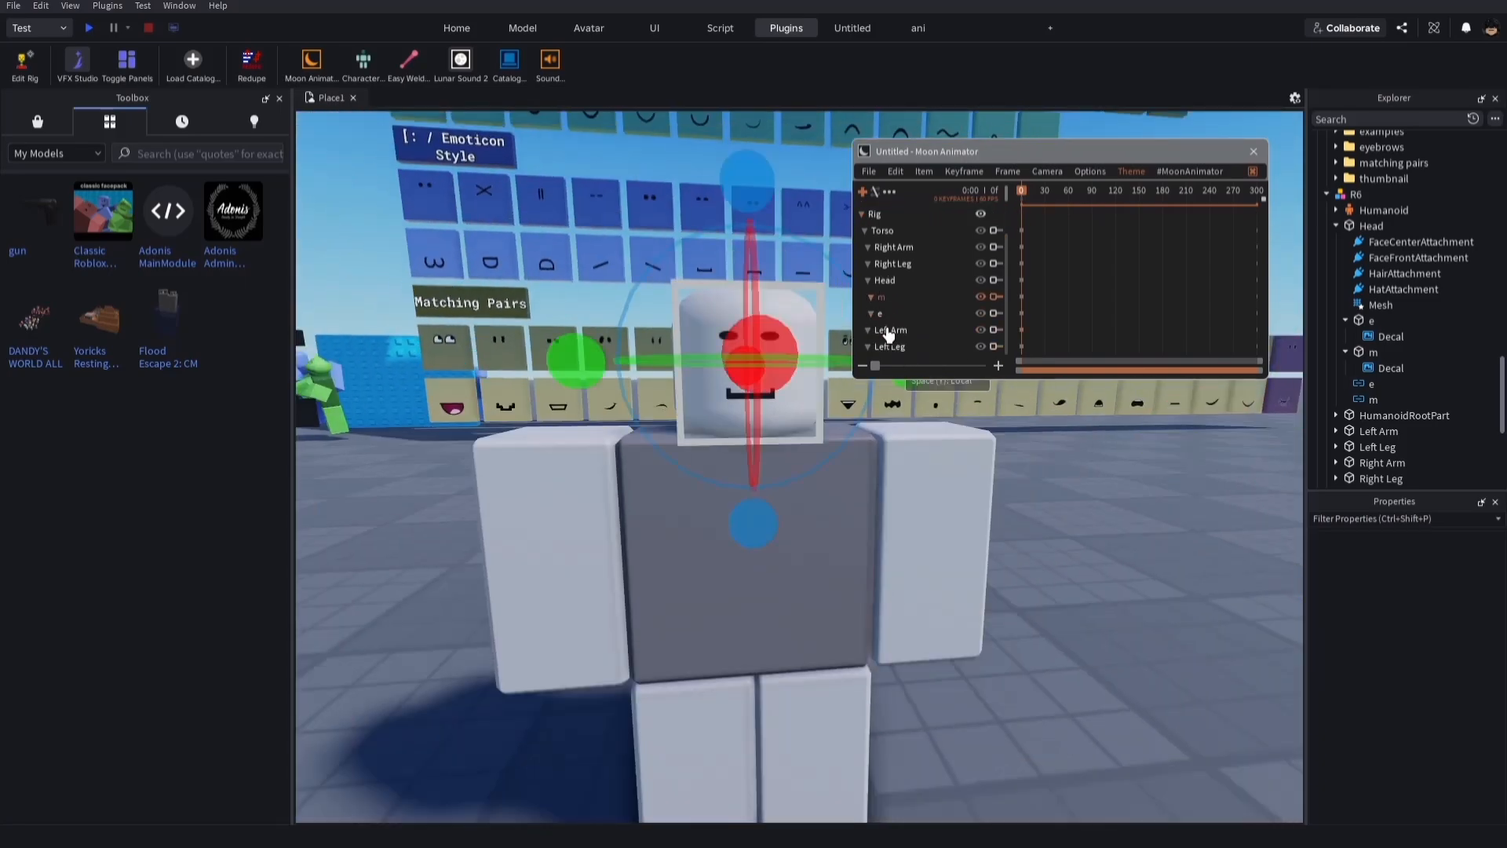
click(896, 312)
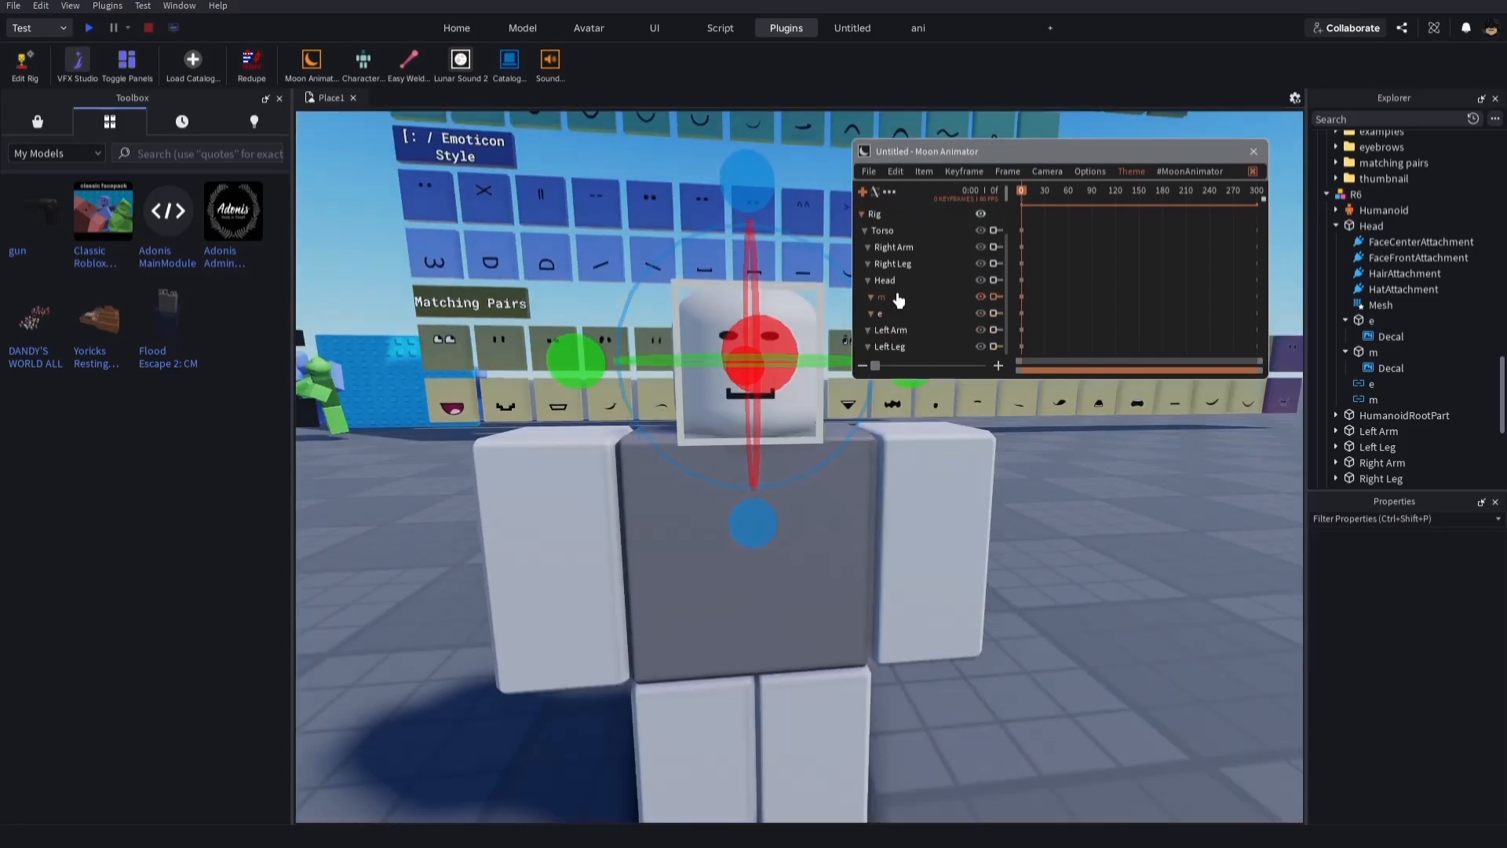
click(895, 303)
click(893, 314)
drag(750, 528, 752, 581)
- Animate the Torso with keyframes at 5-frame intervals and the eyes part e with keyframes every 25 frames up to frame 100
click(1064, 612)
right_drag(1040, 546, 1040, 550)
click(743, 444)
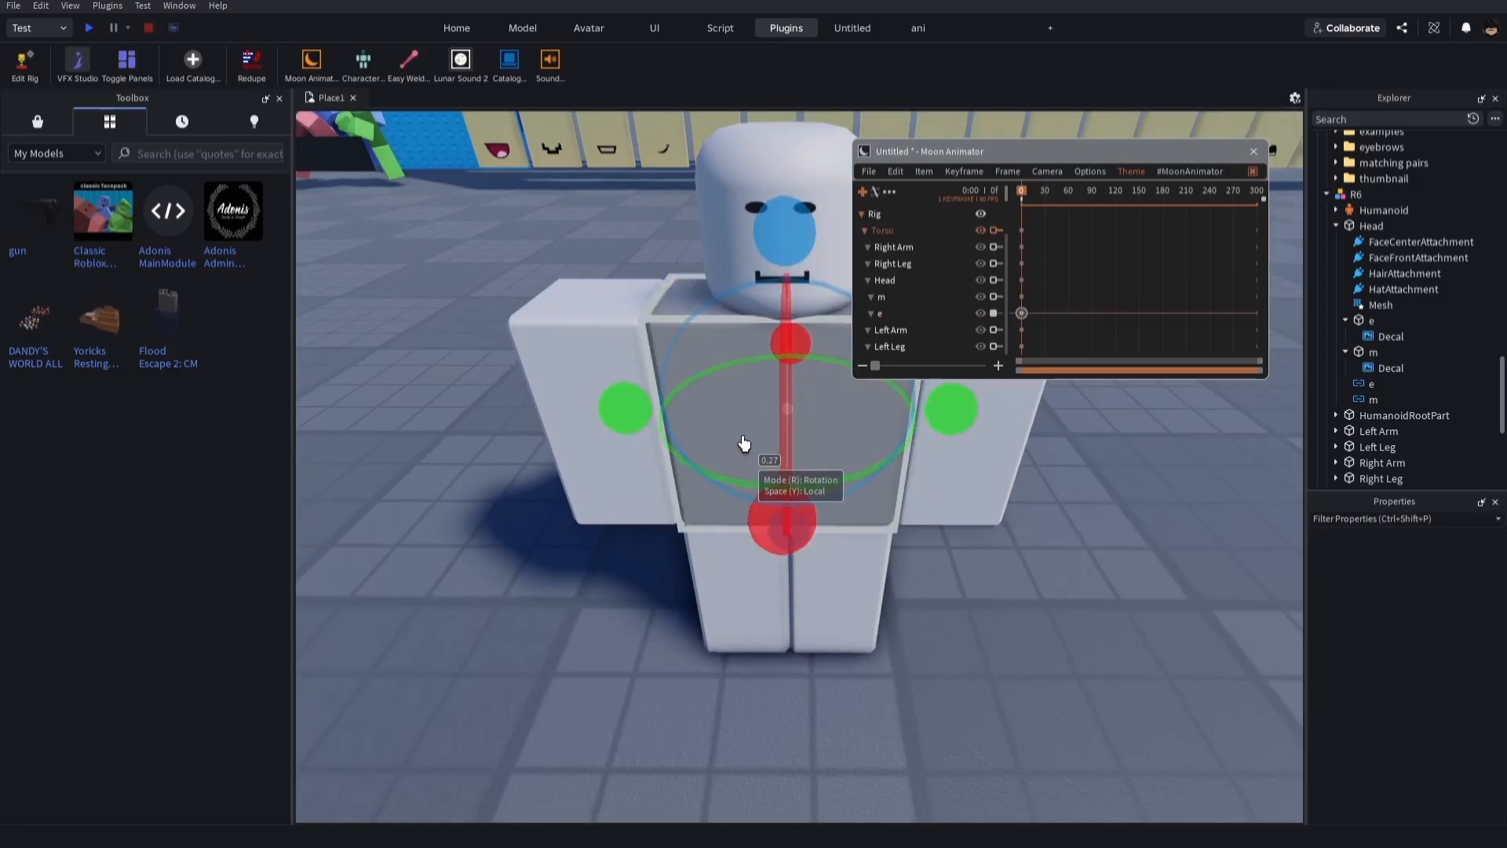
right_drag(926, 520, 927, 517)
ctrl+scroll(1048, 268, up, 8)
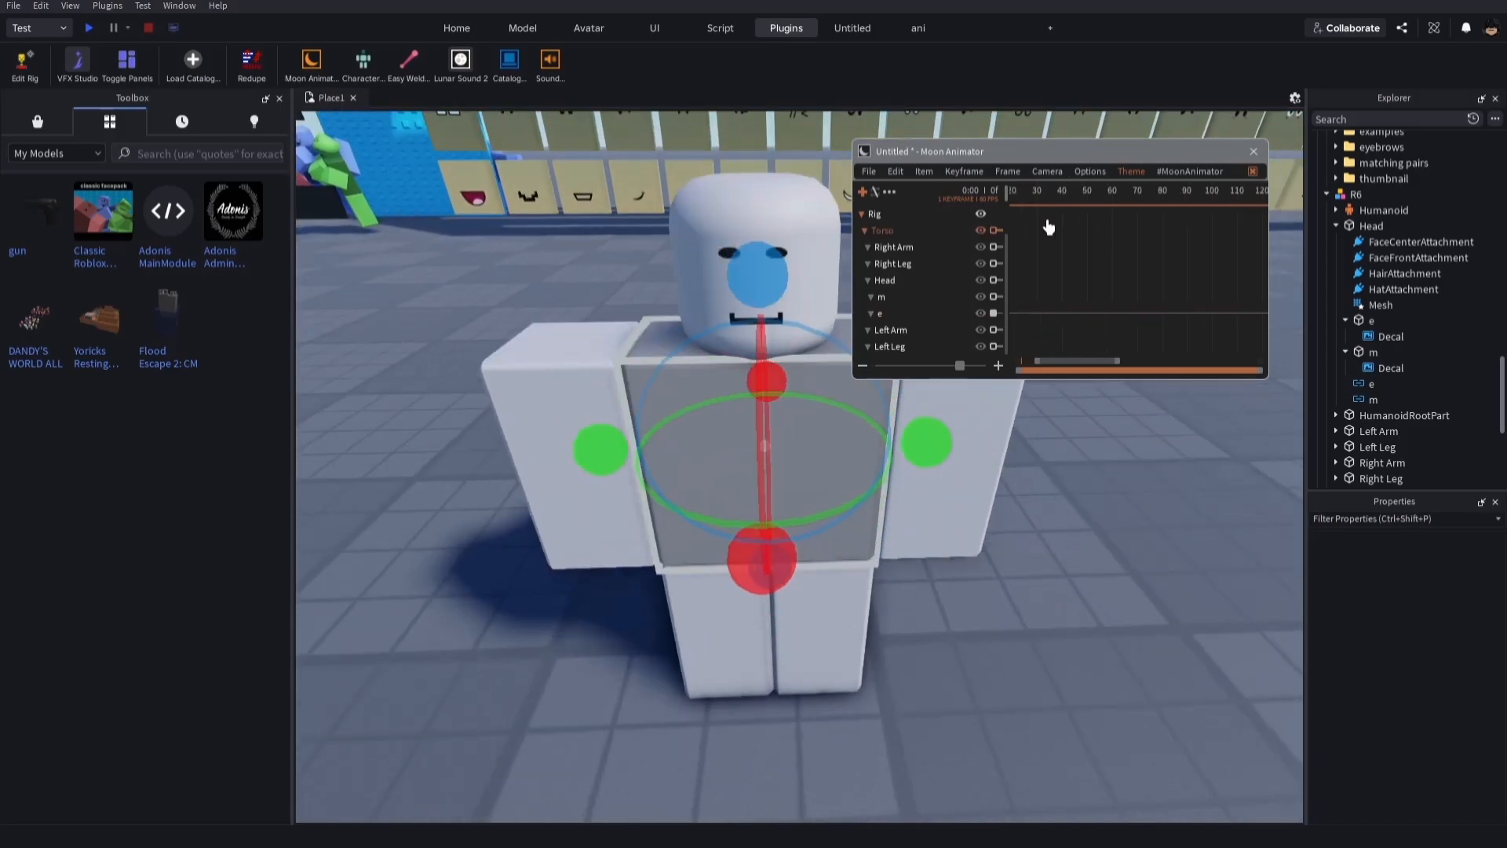
drag(1046, 199, 973, 211)
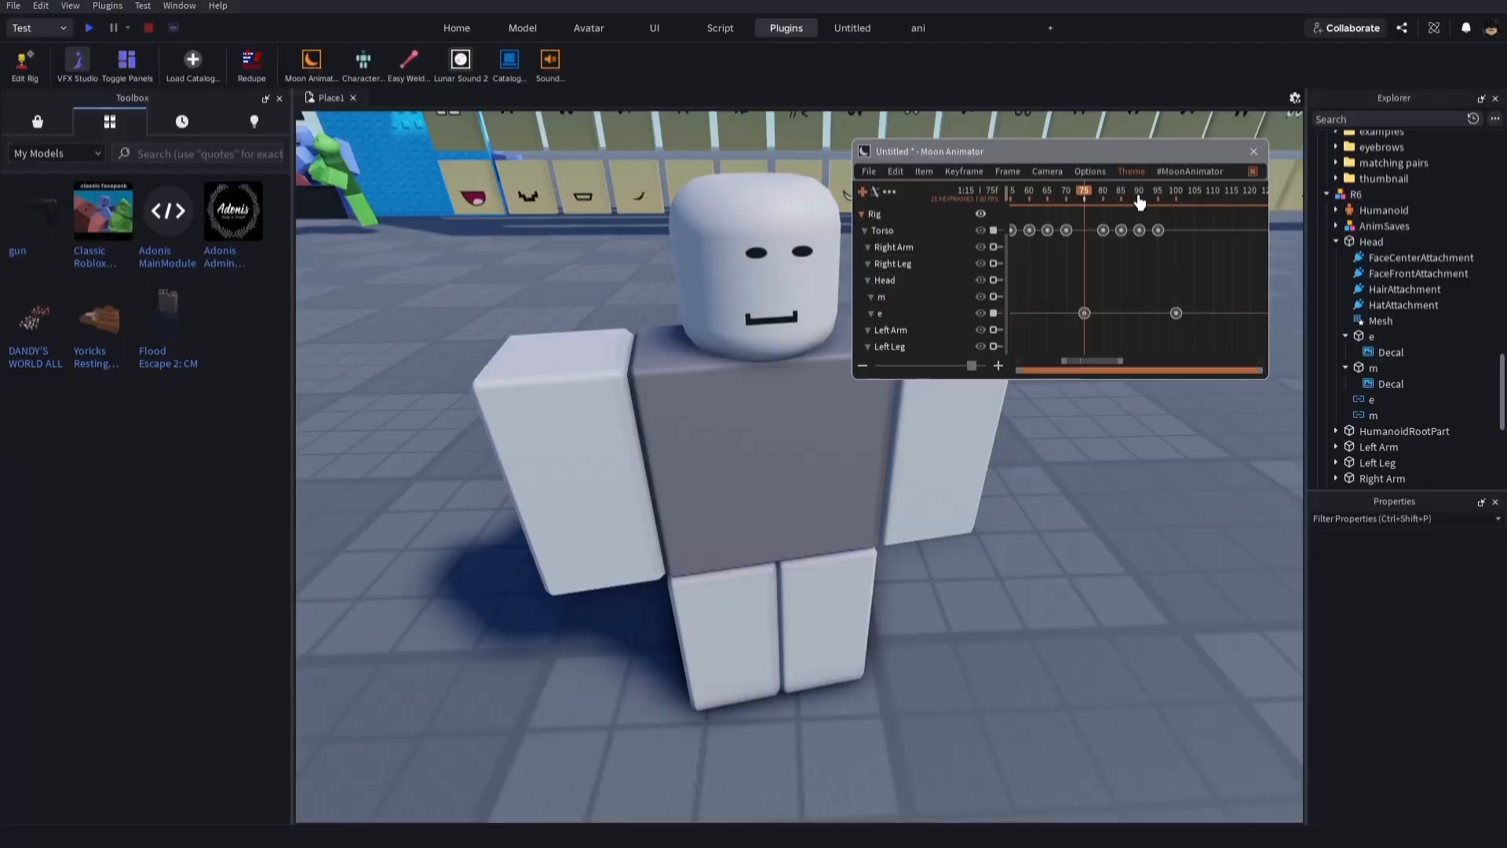
- Play and scrub through the animation to review the Torso and eye movement
drag(1031, 213, 798, 260)
key(space)
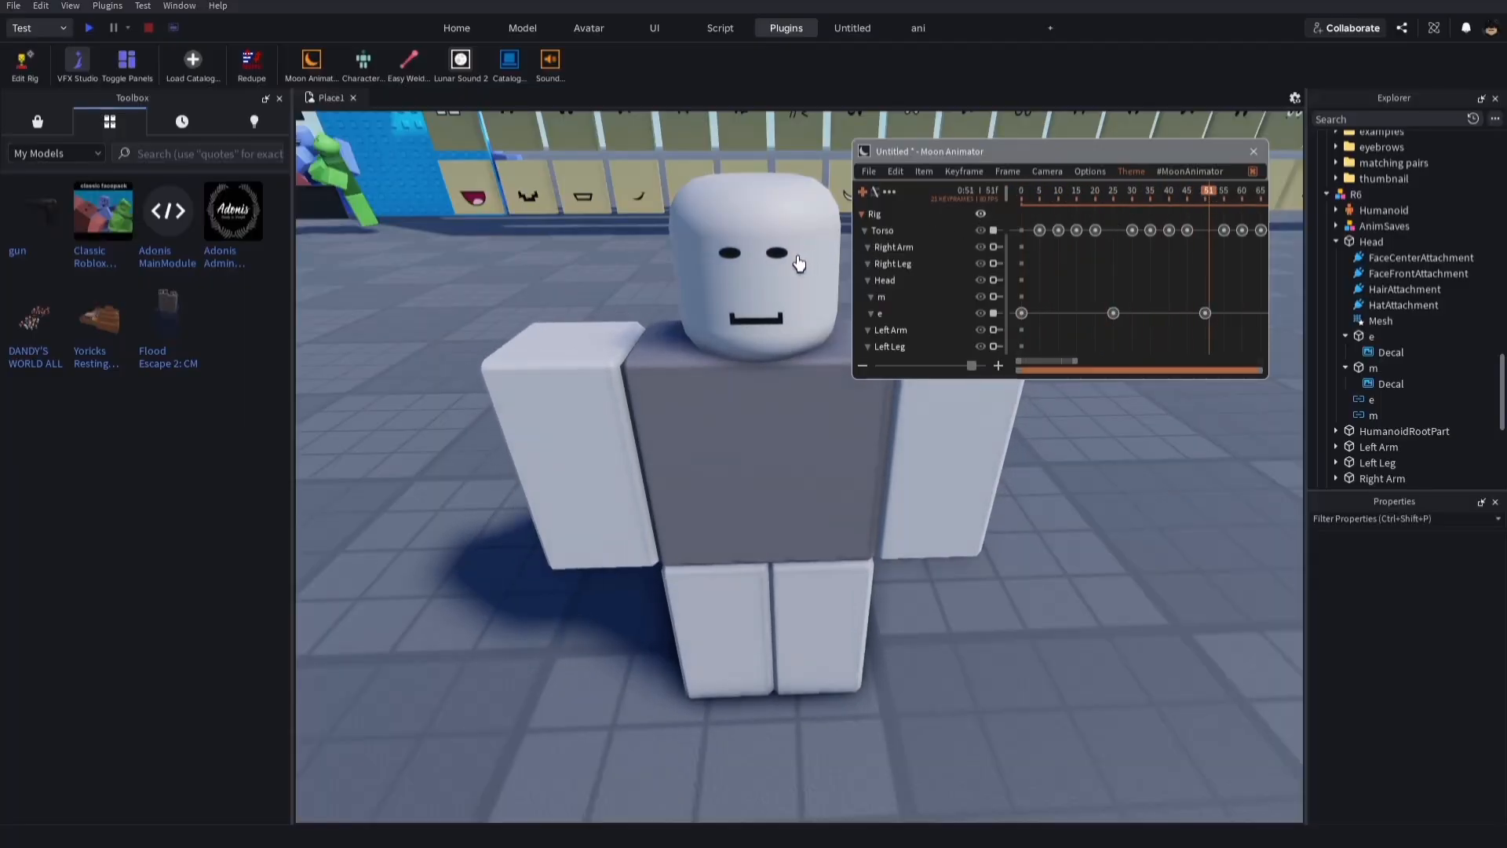
drag(1099, 203, 1244, 247)
- Select the keyframes of part e and set their easing to Circ with the Out direction
drag(1201, 298, 945, 365)
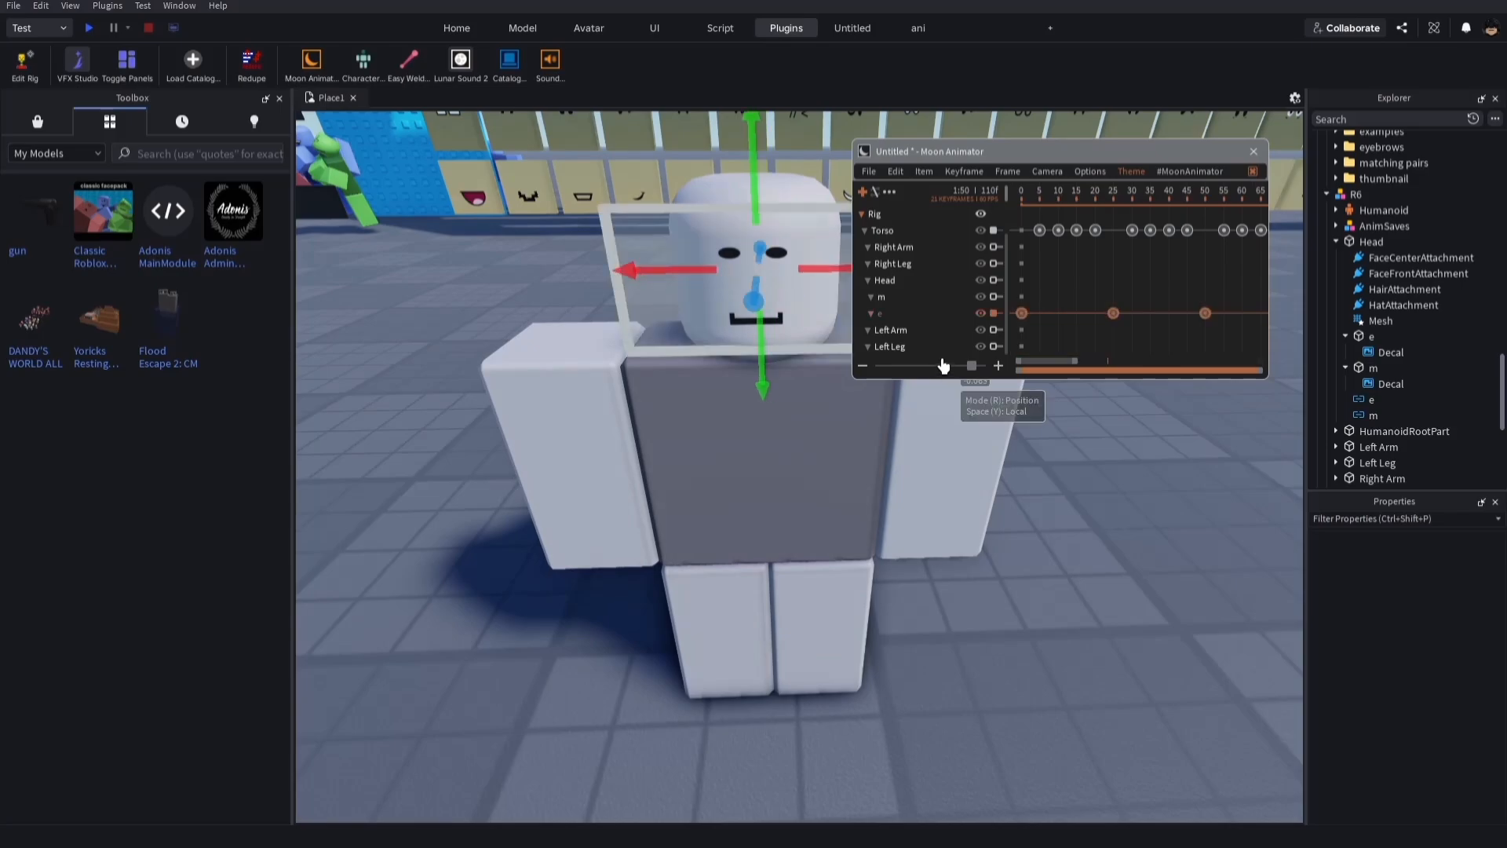
key(7)
click(1126, 506)
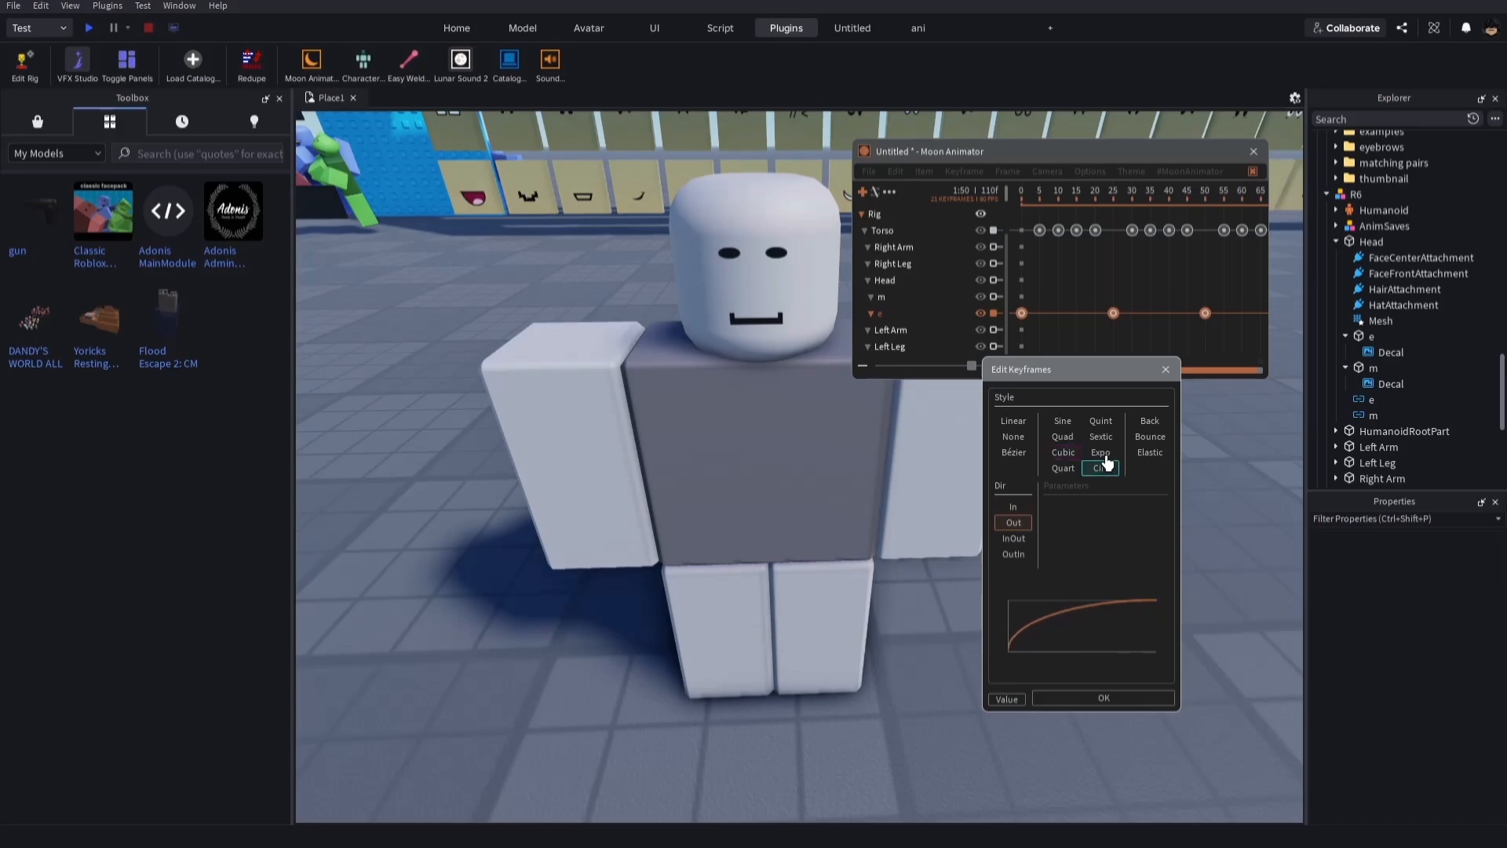
click(1065, 698)
- Play back the eased animation and view the rig's face up close
click(1036, 295)
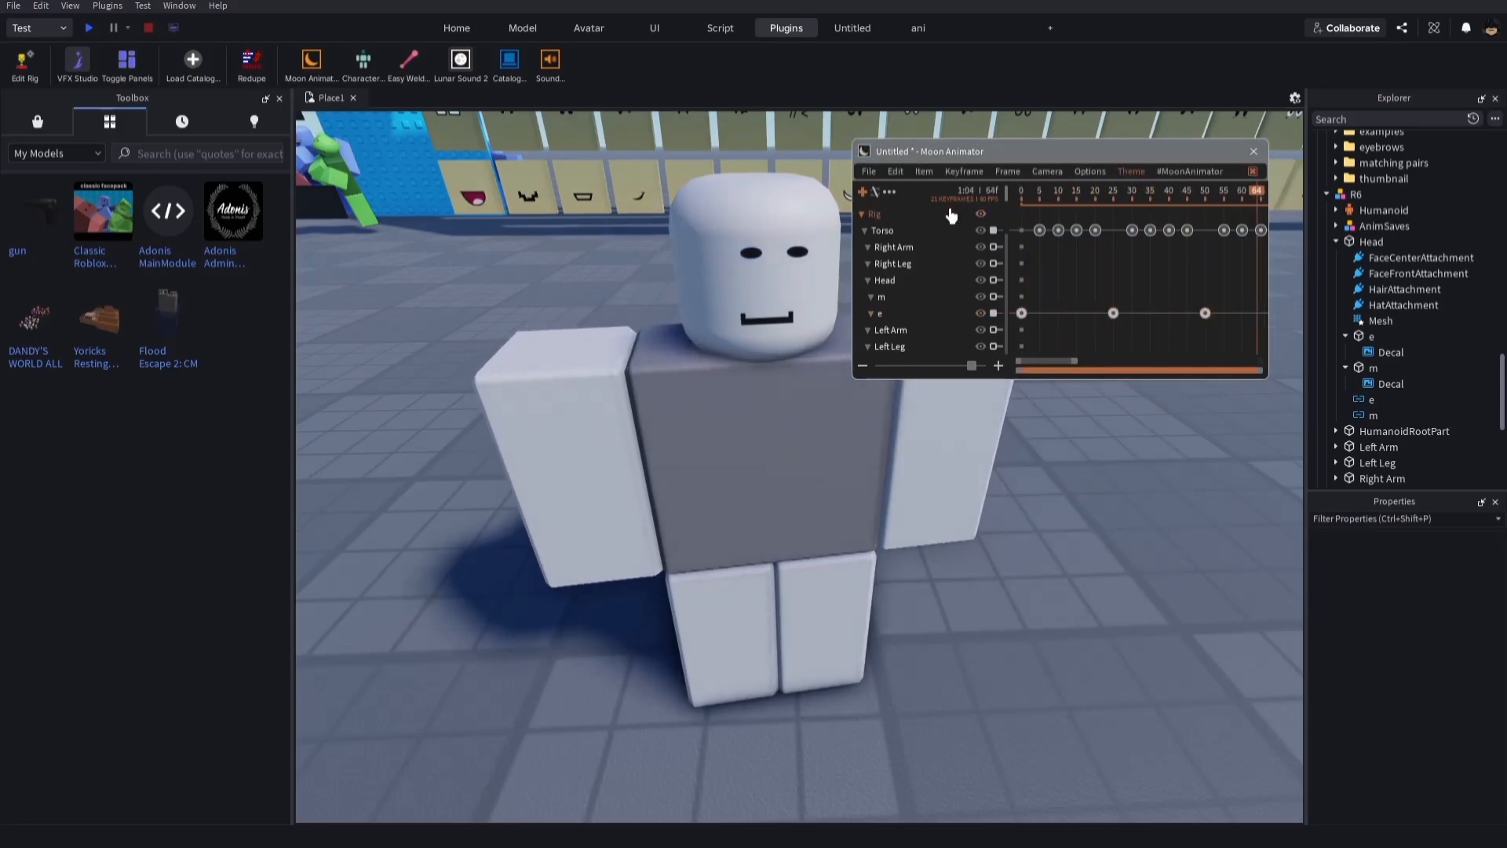
right_drag(1098, 651, 1098, 651)
scroll(1098, 650, down, 4)
scroll(1039, 464, up, 4)
scroll(807, 336, up, 2)
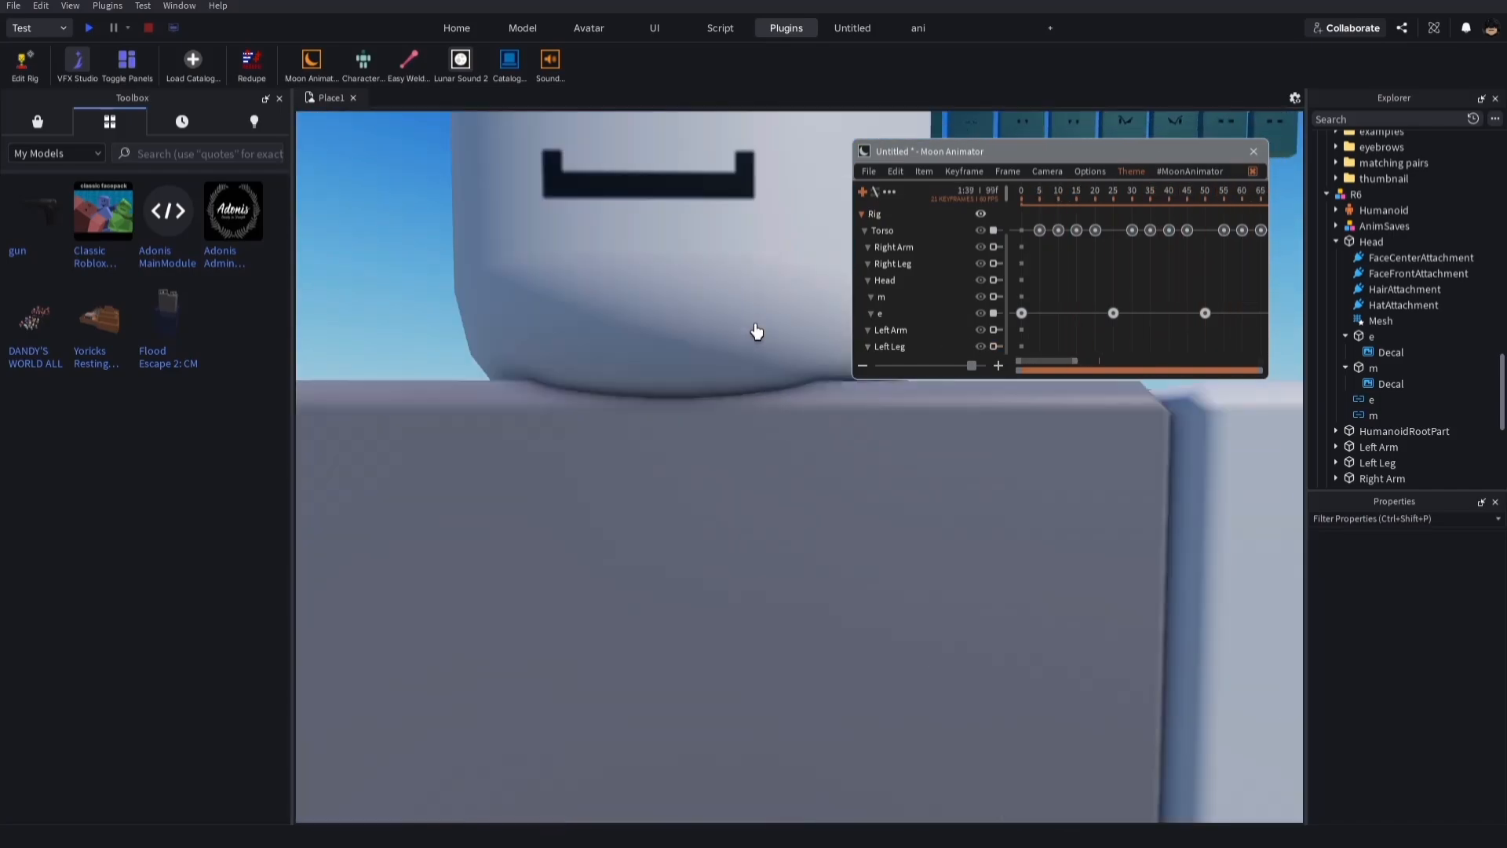
- Review the eased animation's playback from several angles around the rig and scrub the timeline to frame 107
scroll(754, 329, down, 5)
scroll(768, 343, up, 5)
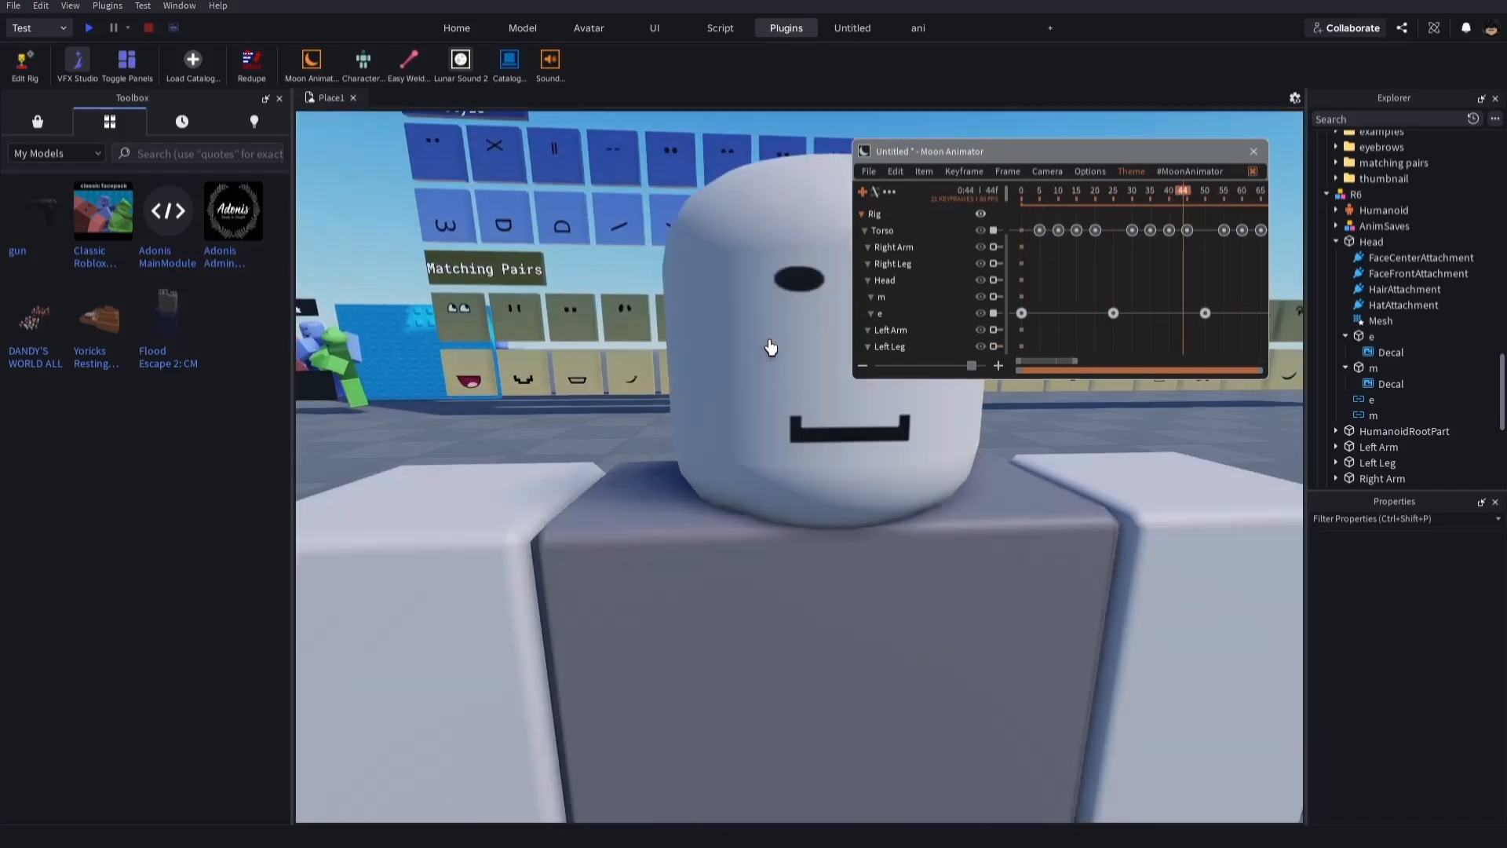
scroll(768, 347, down, 5)
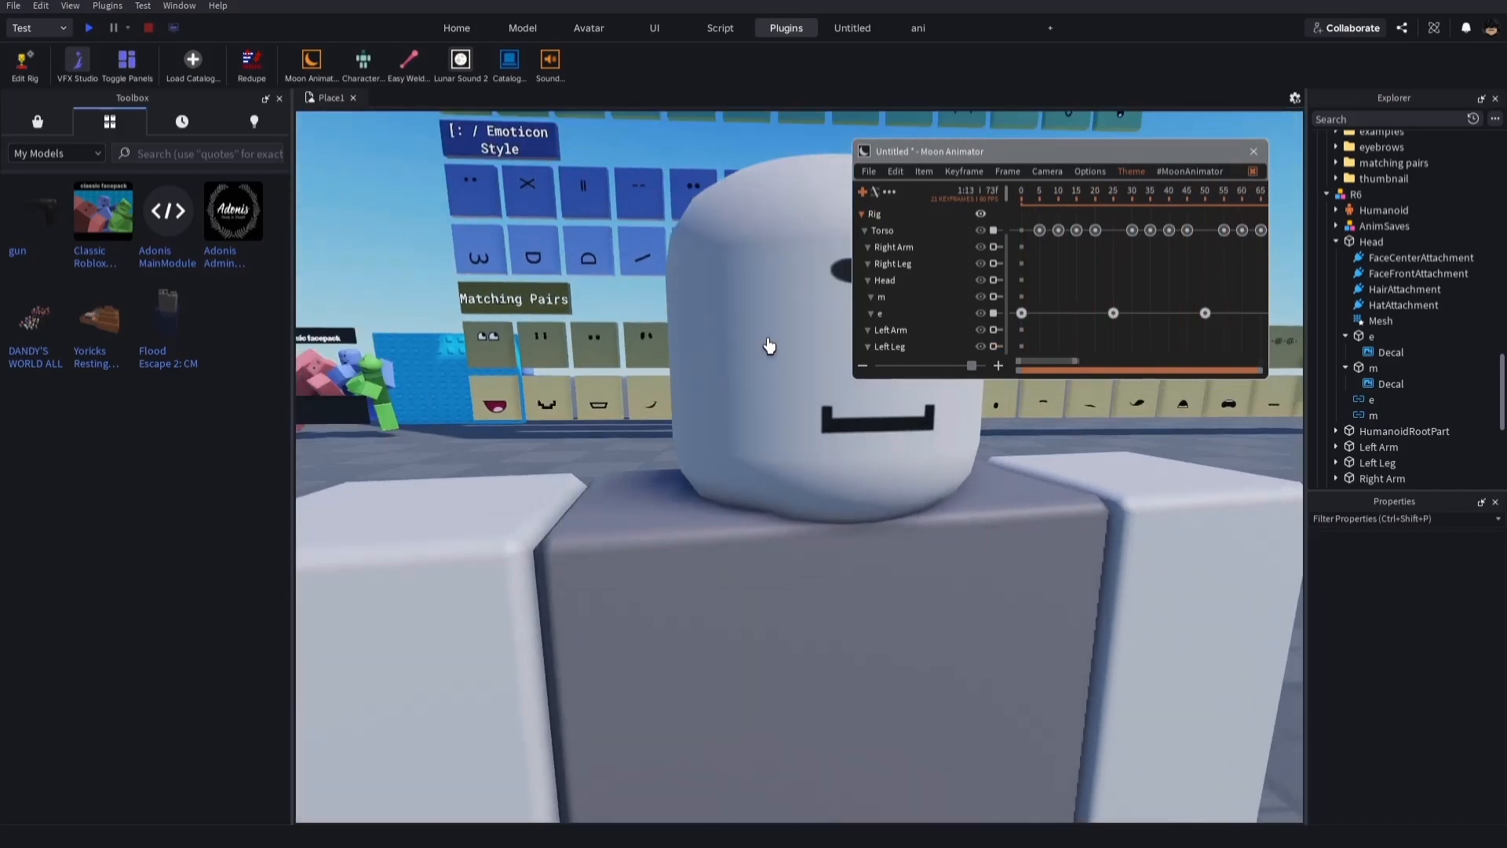
right_drag(789, 404, 789, 412)
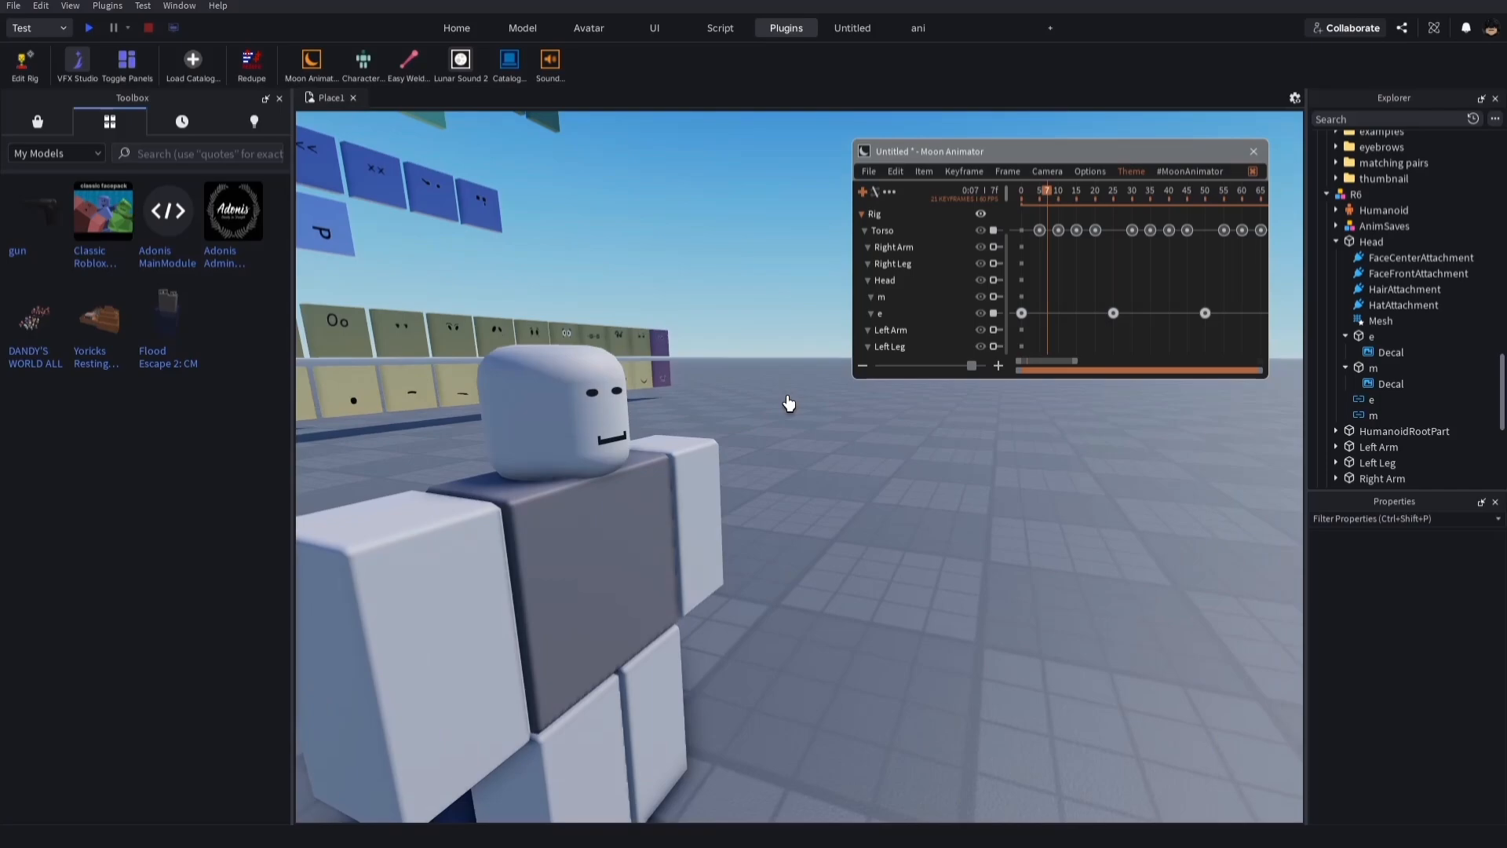
scroll(789, 403, down, 2)
scroll(788, 404, up, 4)
scroll(789, 403, down, 3)
scroll(789, 403, up, 5)
right_drag(905, 524, 906, 525)
click(1076, 192)
drag(1077, 194, 1130, 268)
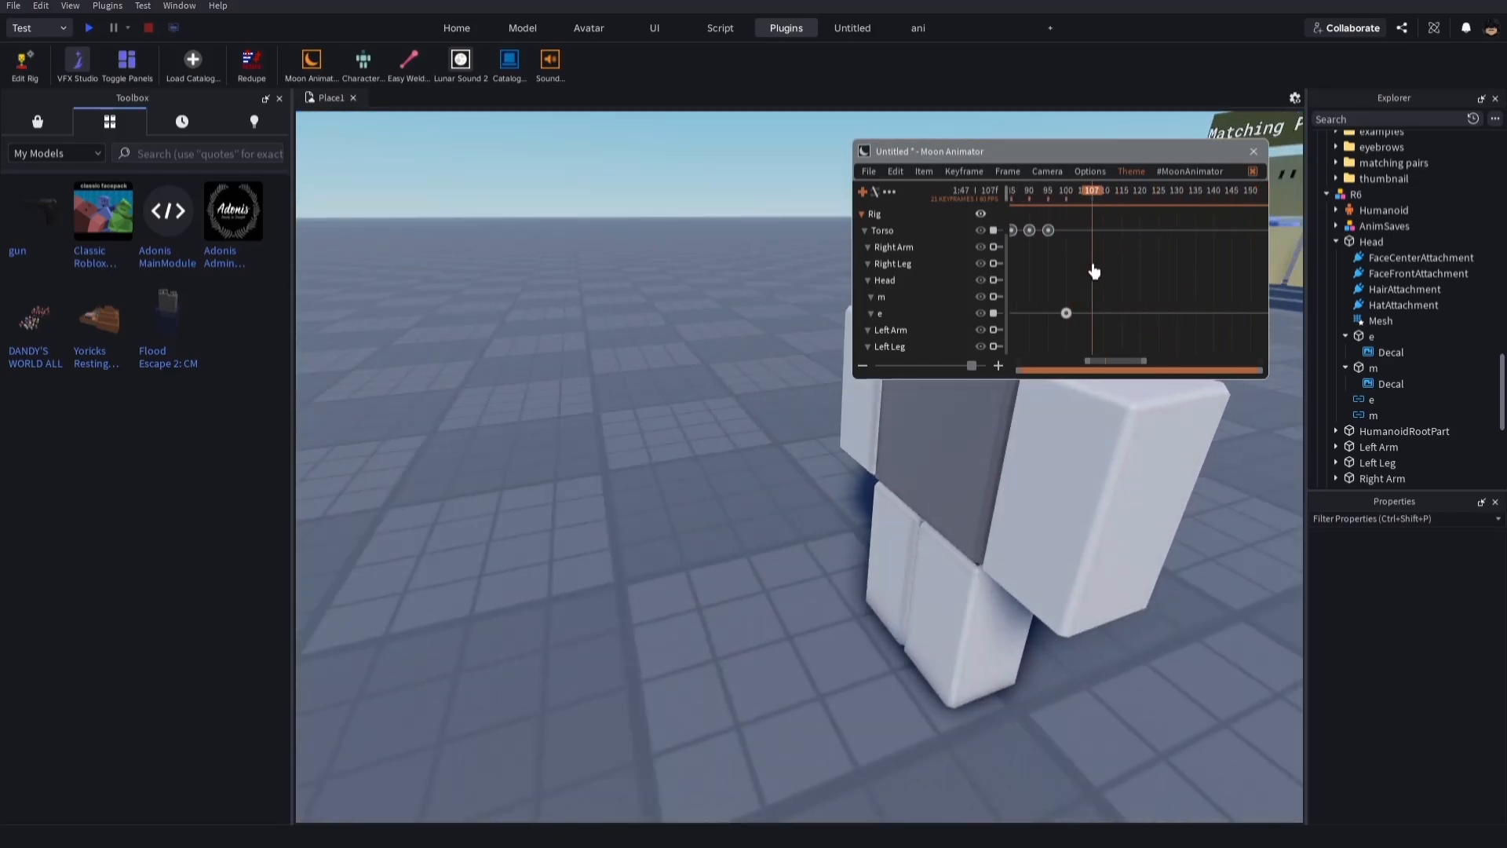
- Move the Moon Animator window clear of the rig's head and view the rig and its face from the front
drag(1037, 160, 1175, 247)
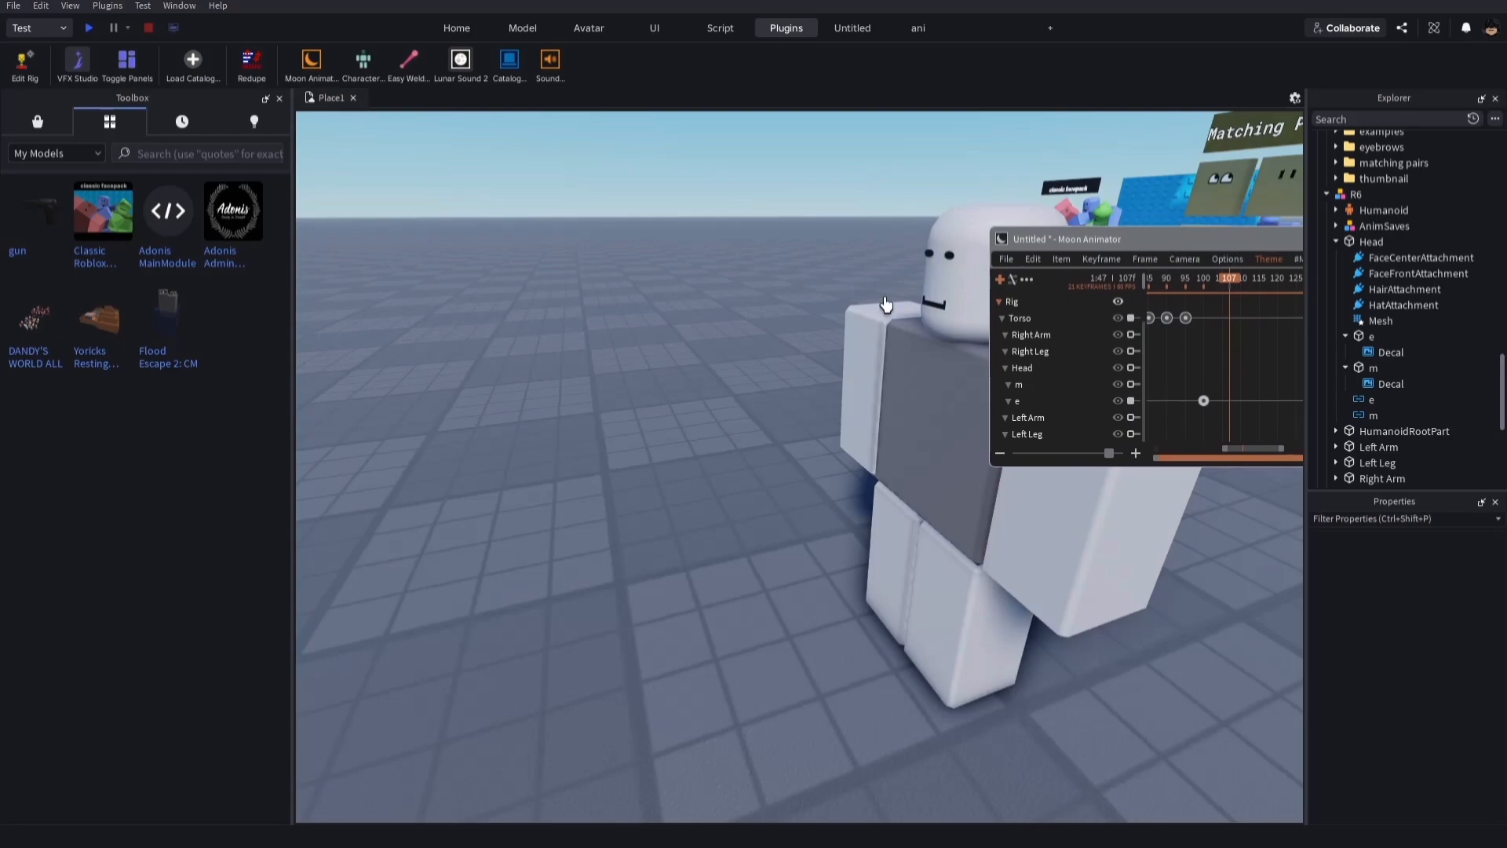
right_drag(886, 308, 884, 314)
key(w)
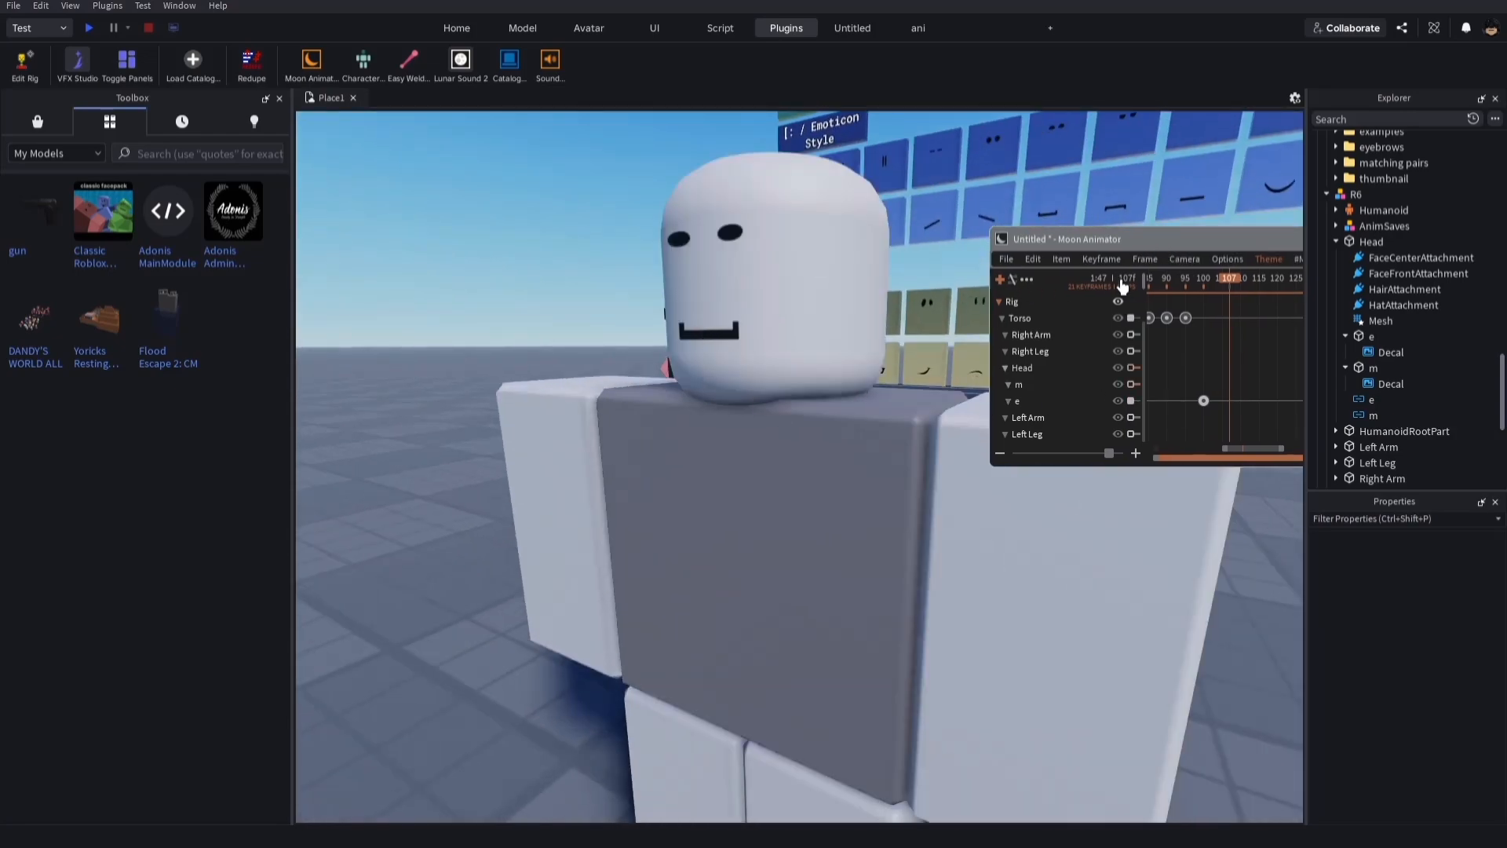
key(s)
key(d)
key(a)
key(d)
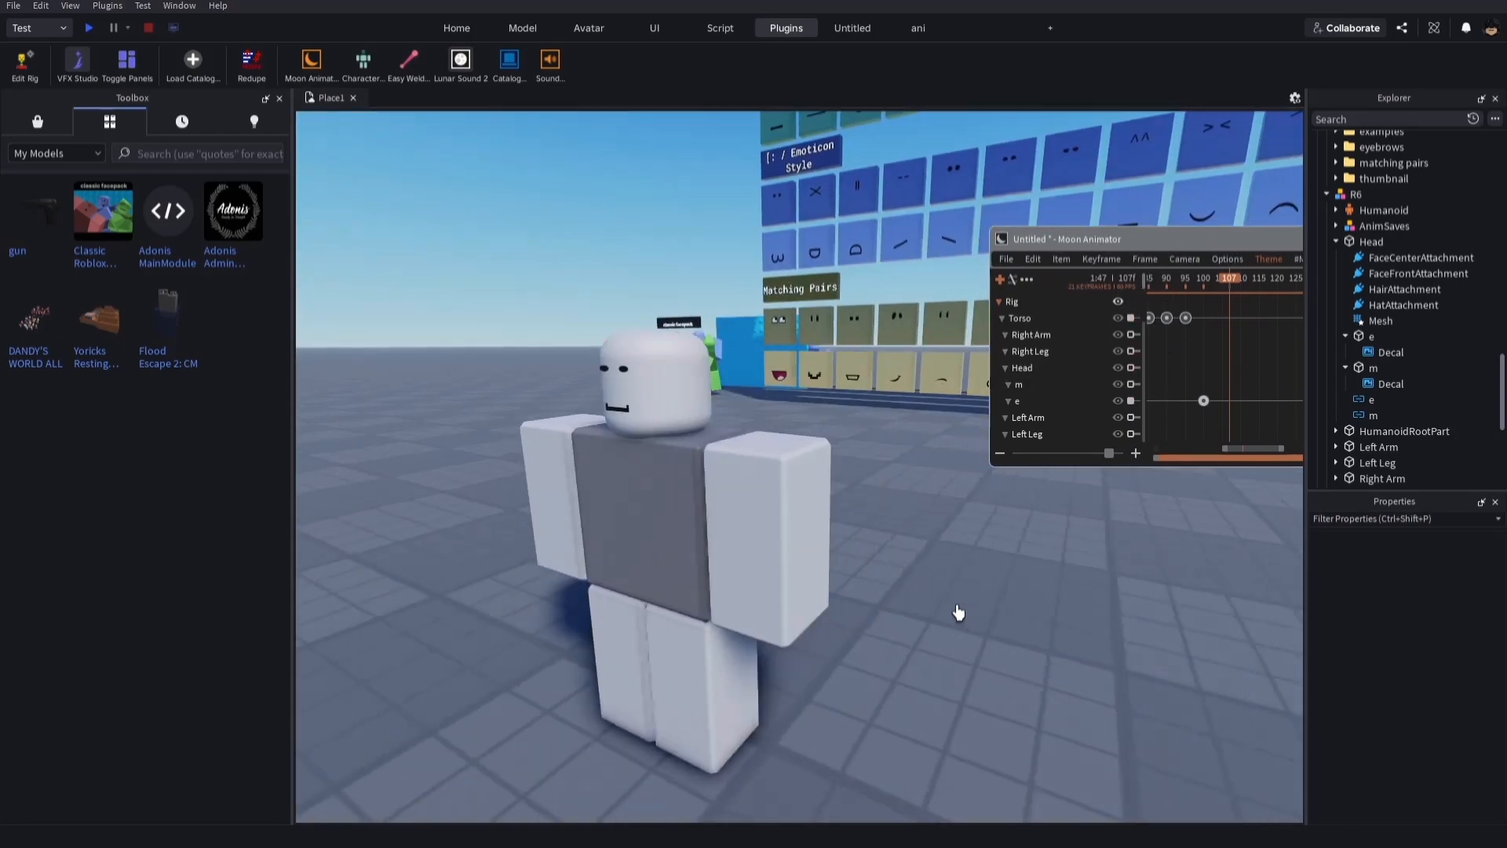
key(w)
right_drag(958, 612, 975, 613)
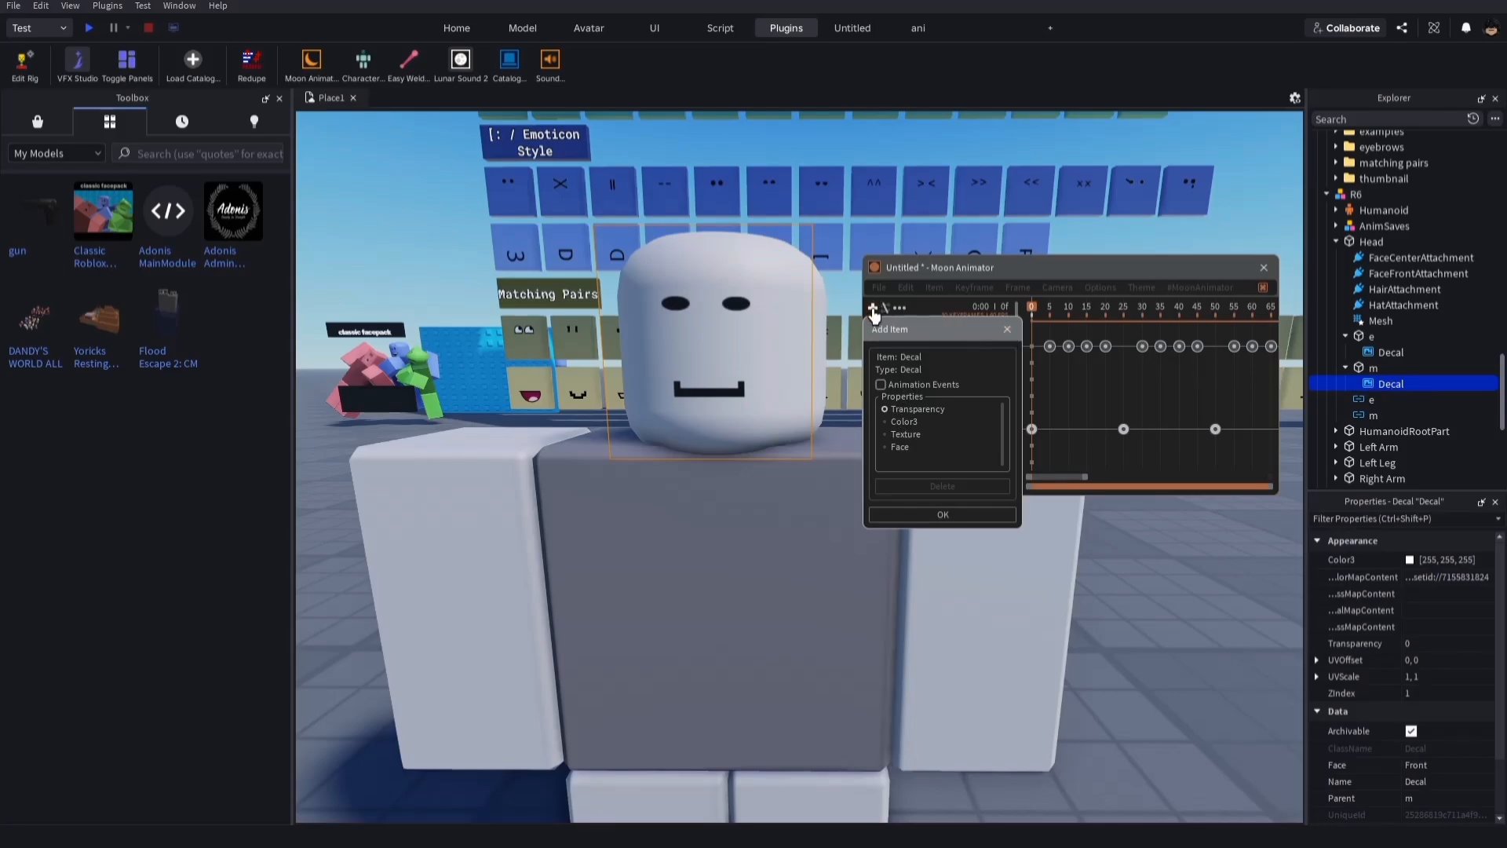
- Add the Texture property of part m's Decal as an animated item and convert the animation to a Moon 2 file
drag(899, 333, 946, 378)
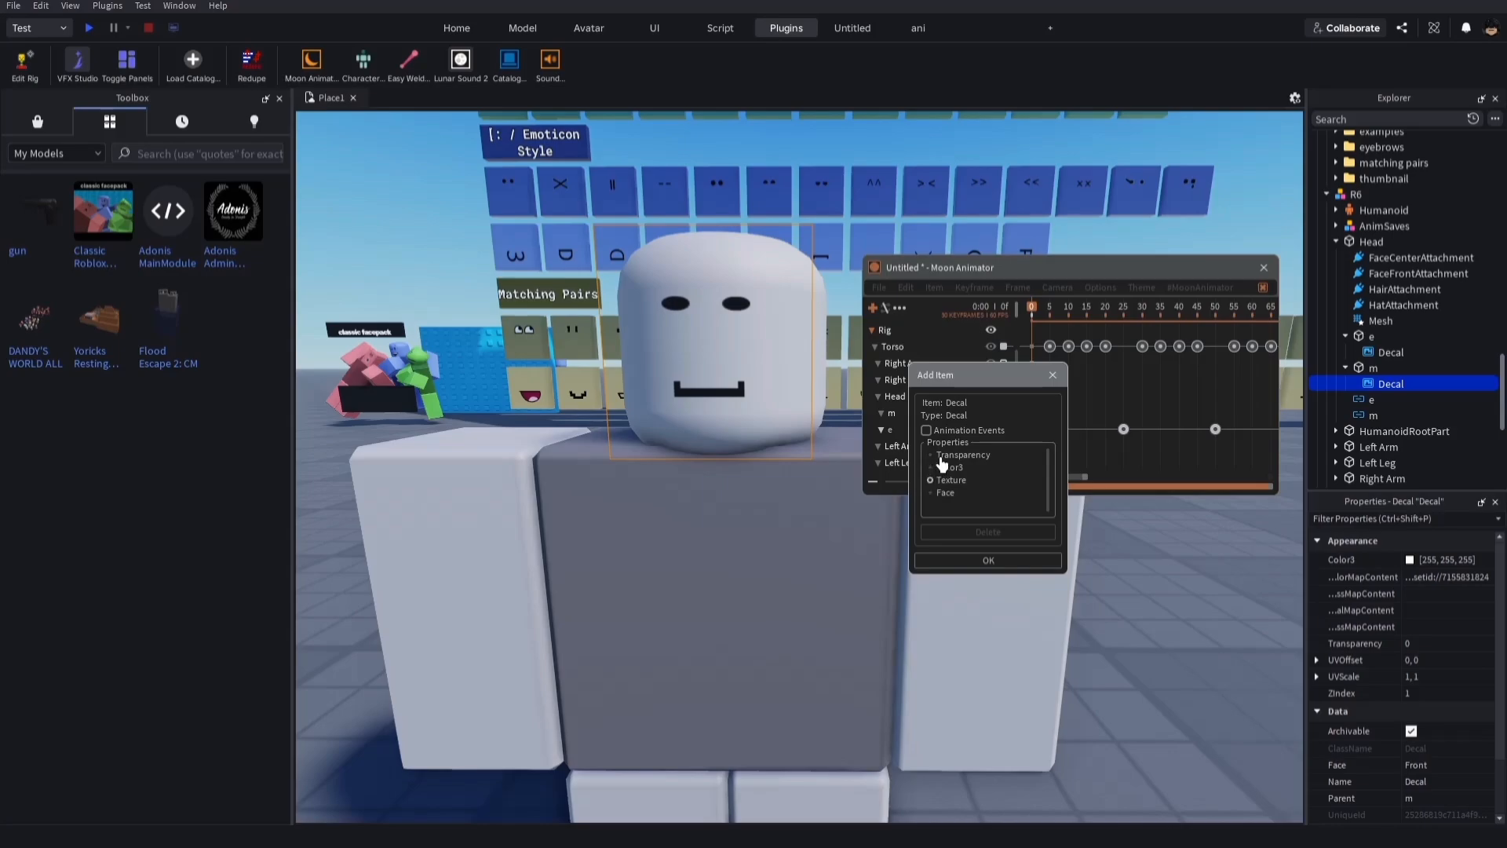
click(971, 561)
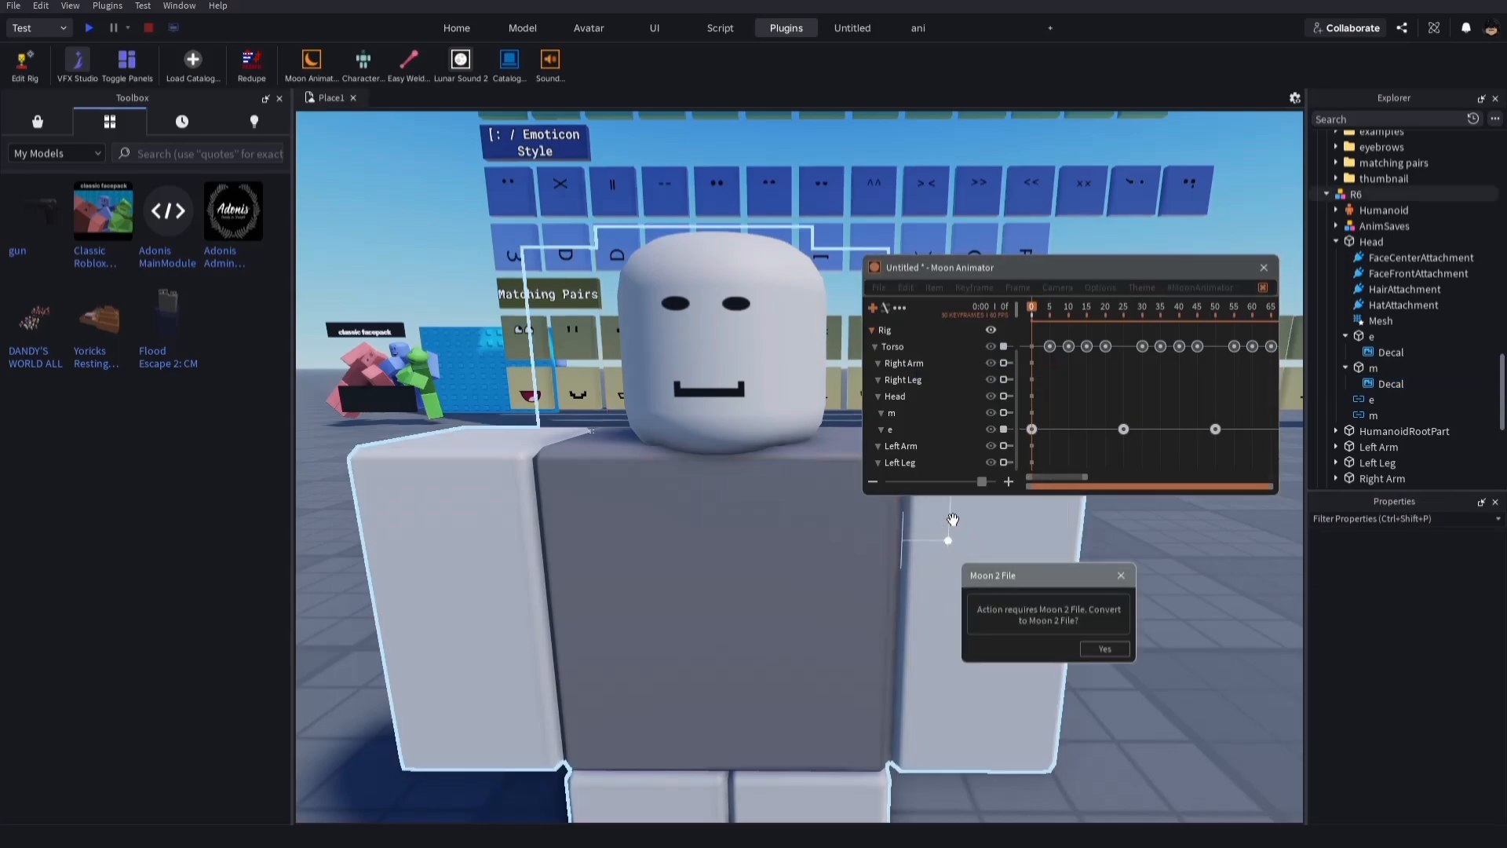
click(1105, 649)
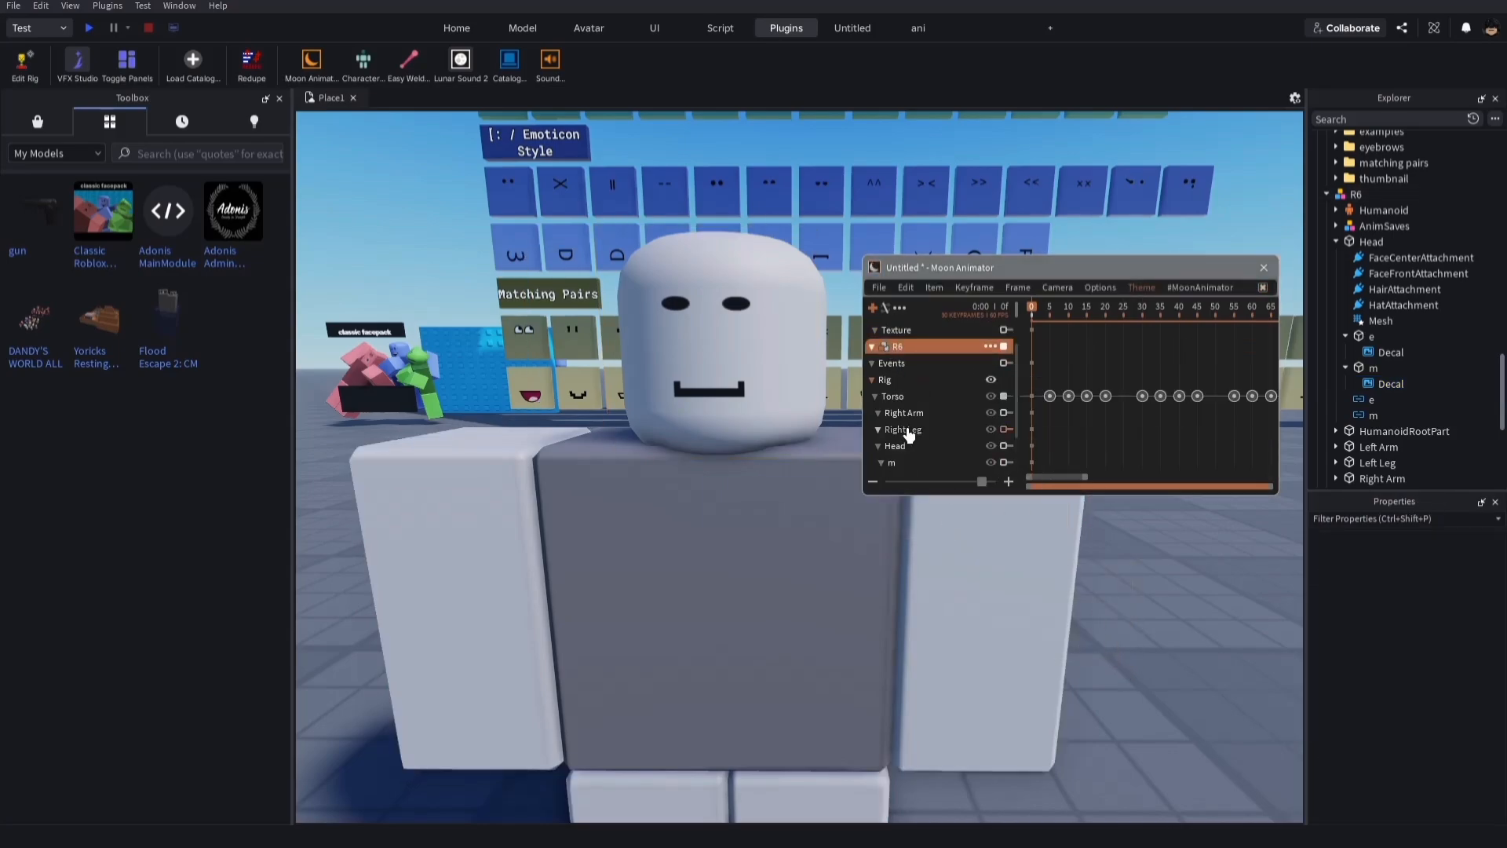
scroll(908, 434, up, 2)
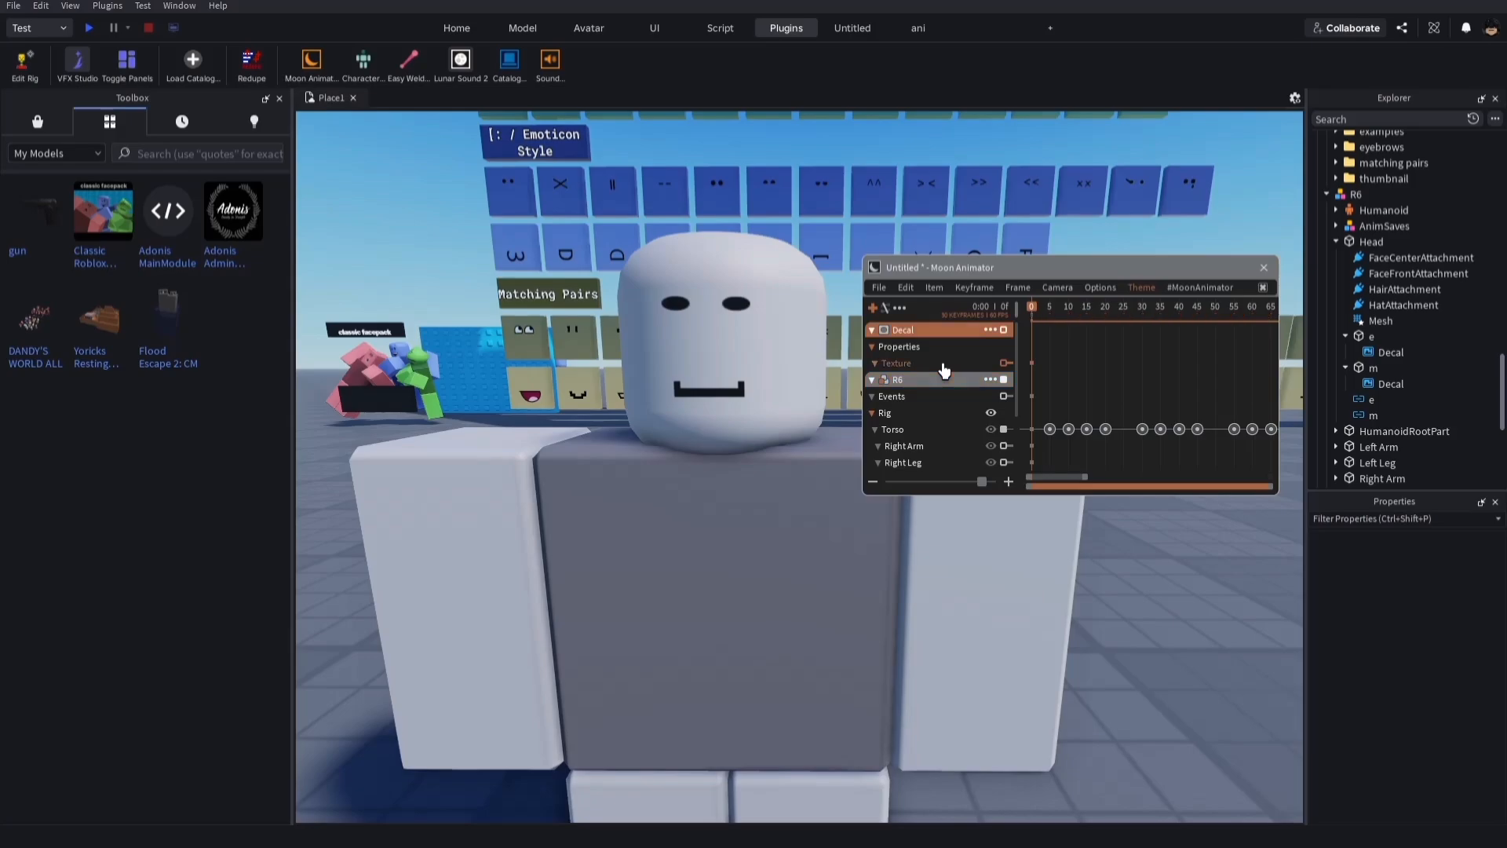
- Add a Texture keyframe for the mouth Decal at frame 0 and check its asset ID string without changing it
key(equal)
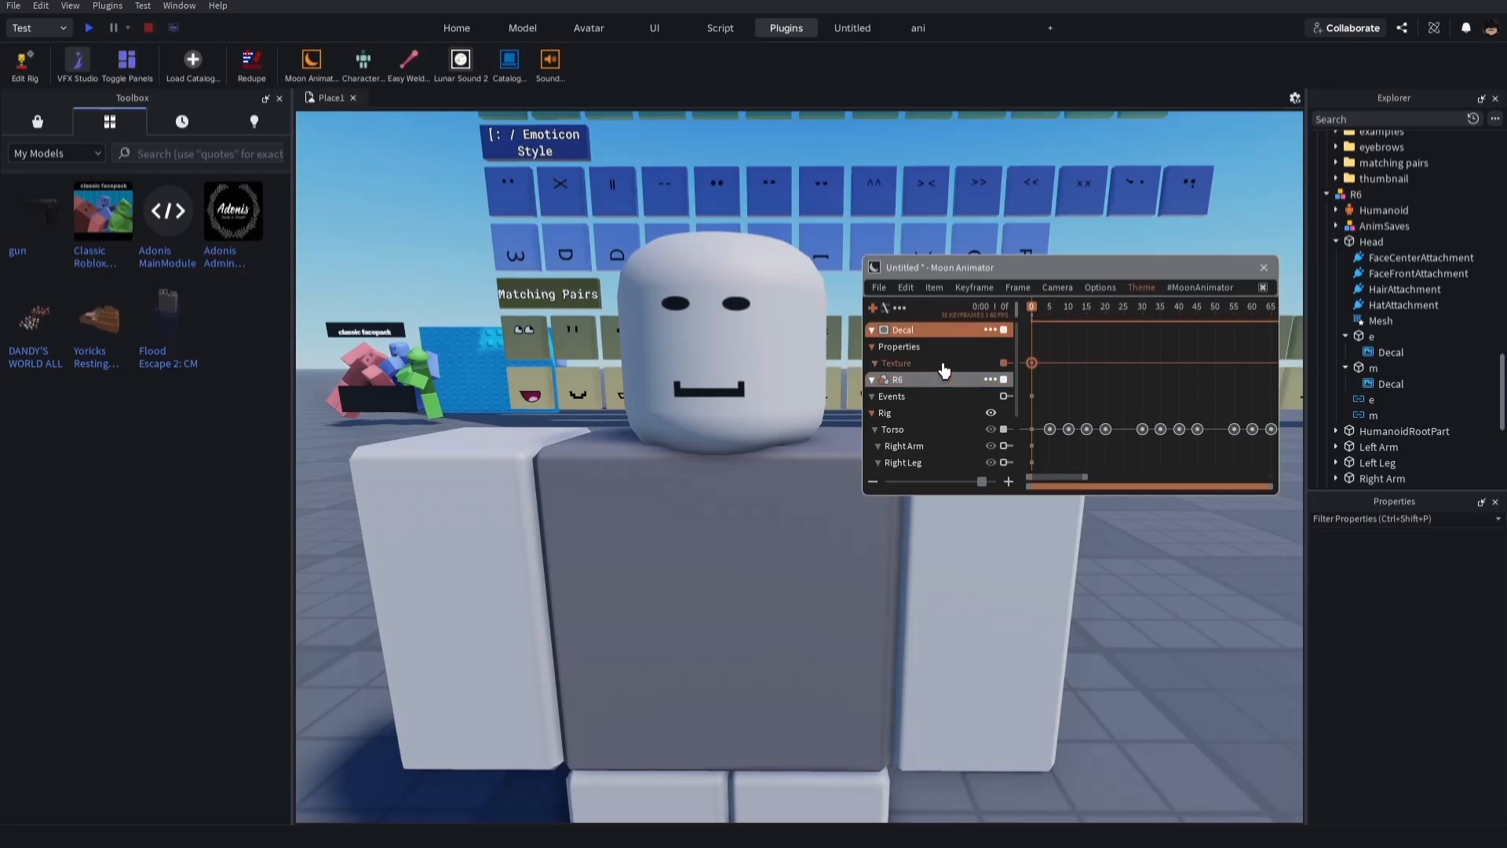
double_click(1033, 365)
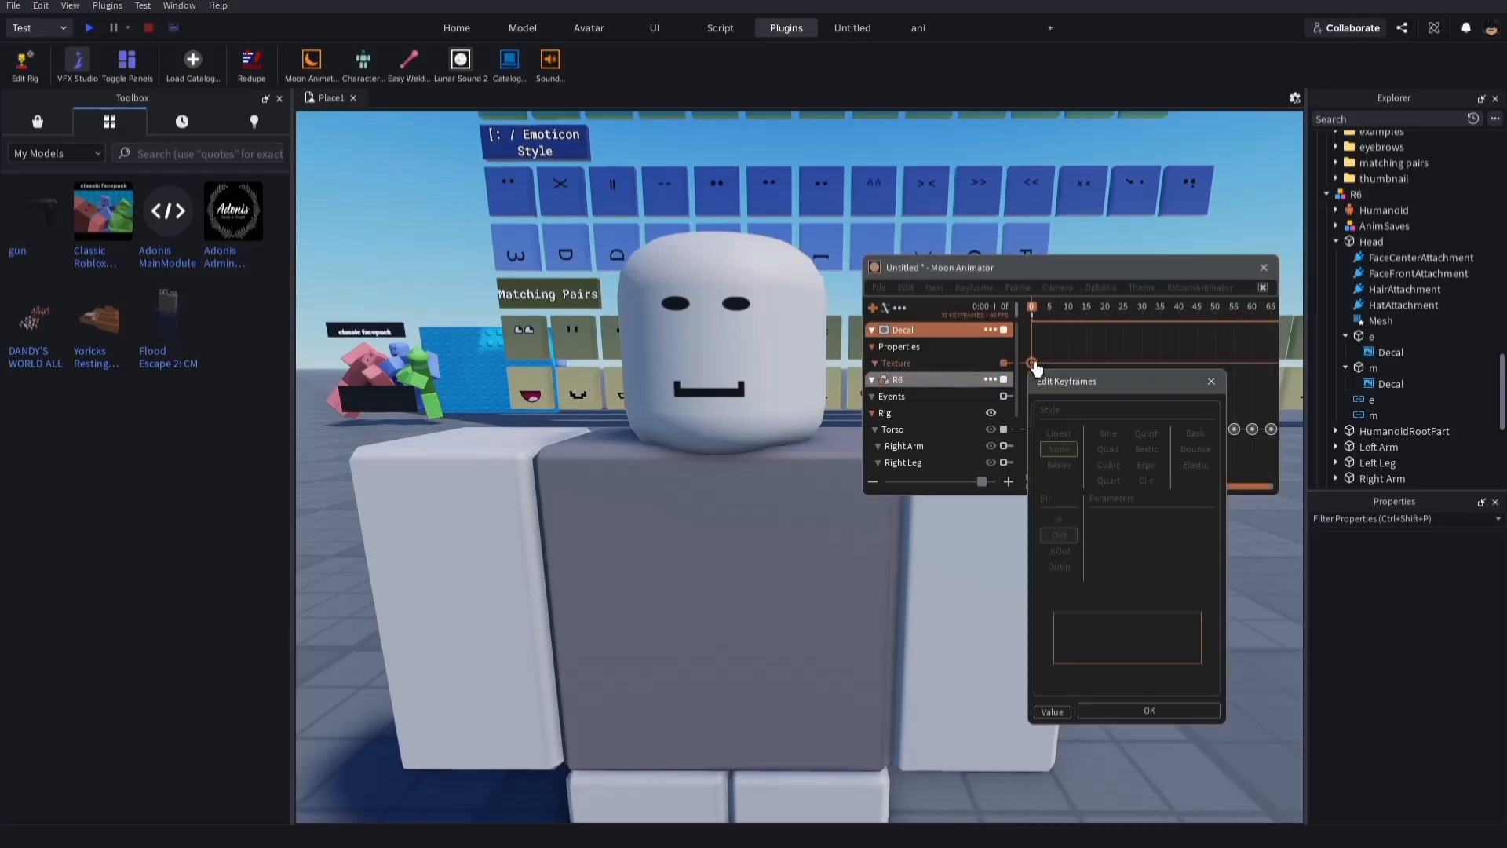
click(1054, 714)
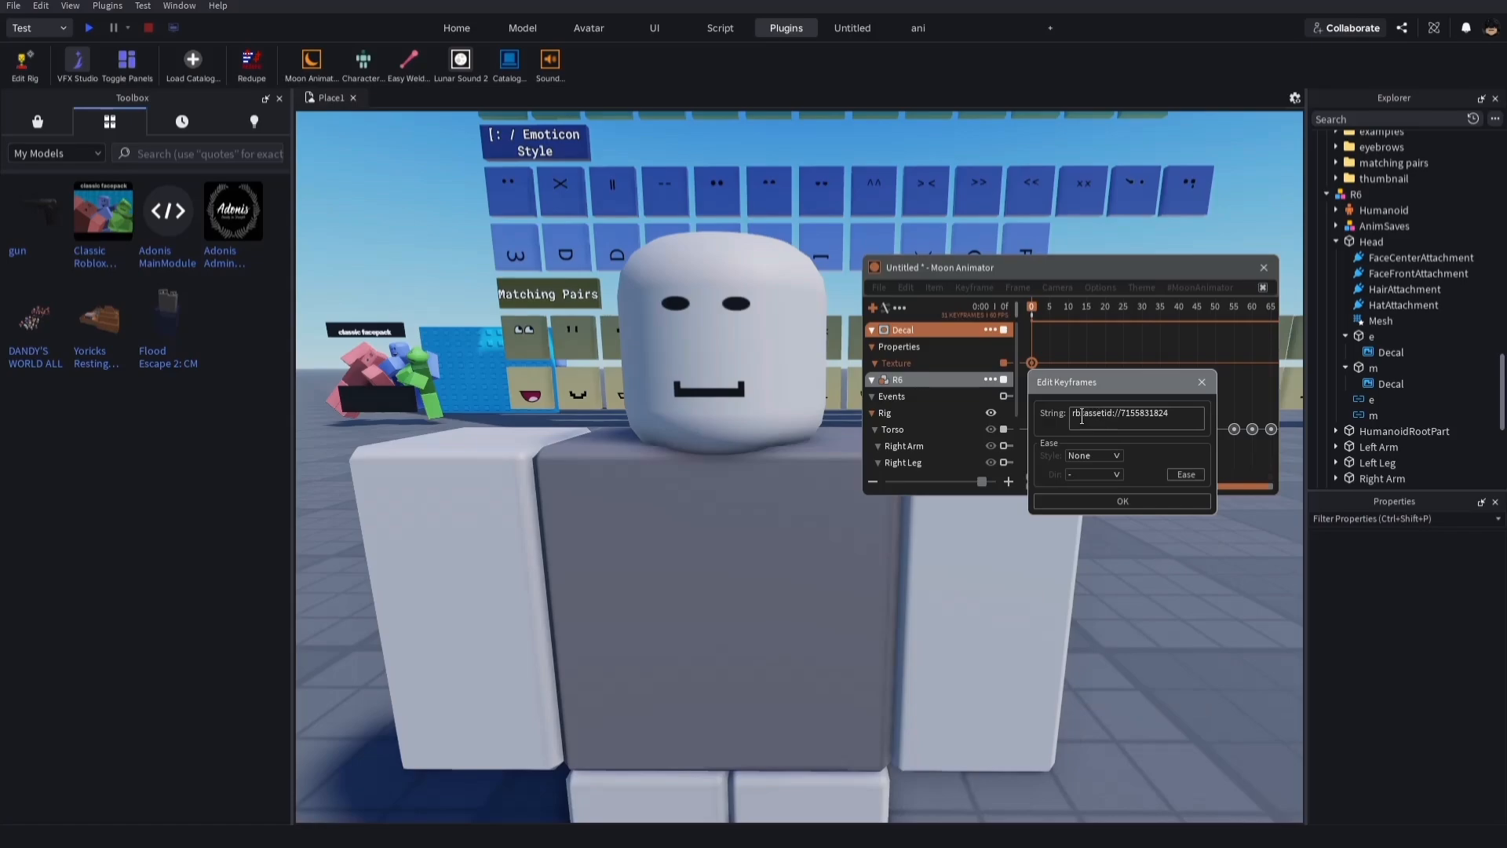
drag(1175, 421, 973, 460)
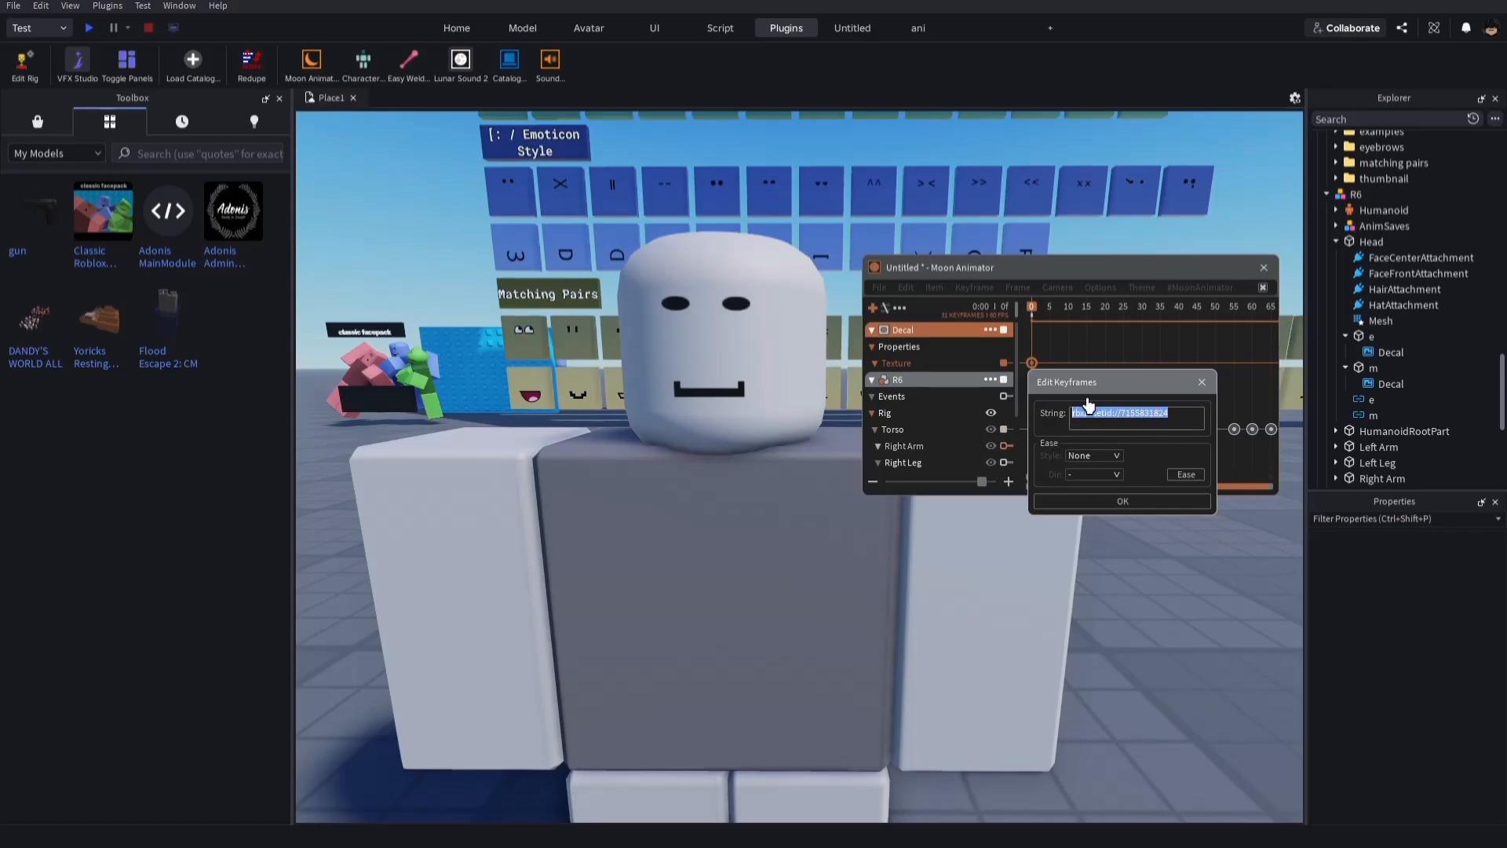
click(1100, 345)
click(1201, 388)
- Add a Texture keyframe at frame 130 and find the ghostface mouth among the matching pairs of face decals
drag(1033, 314, 1070, 382)
key(d)
right_drag(1188, 607, 1187, 607)
key(w)
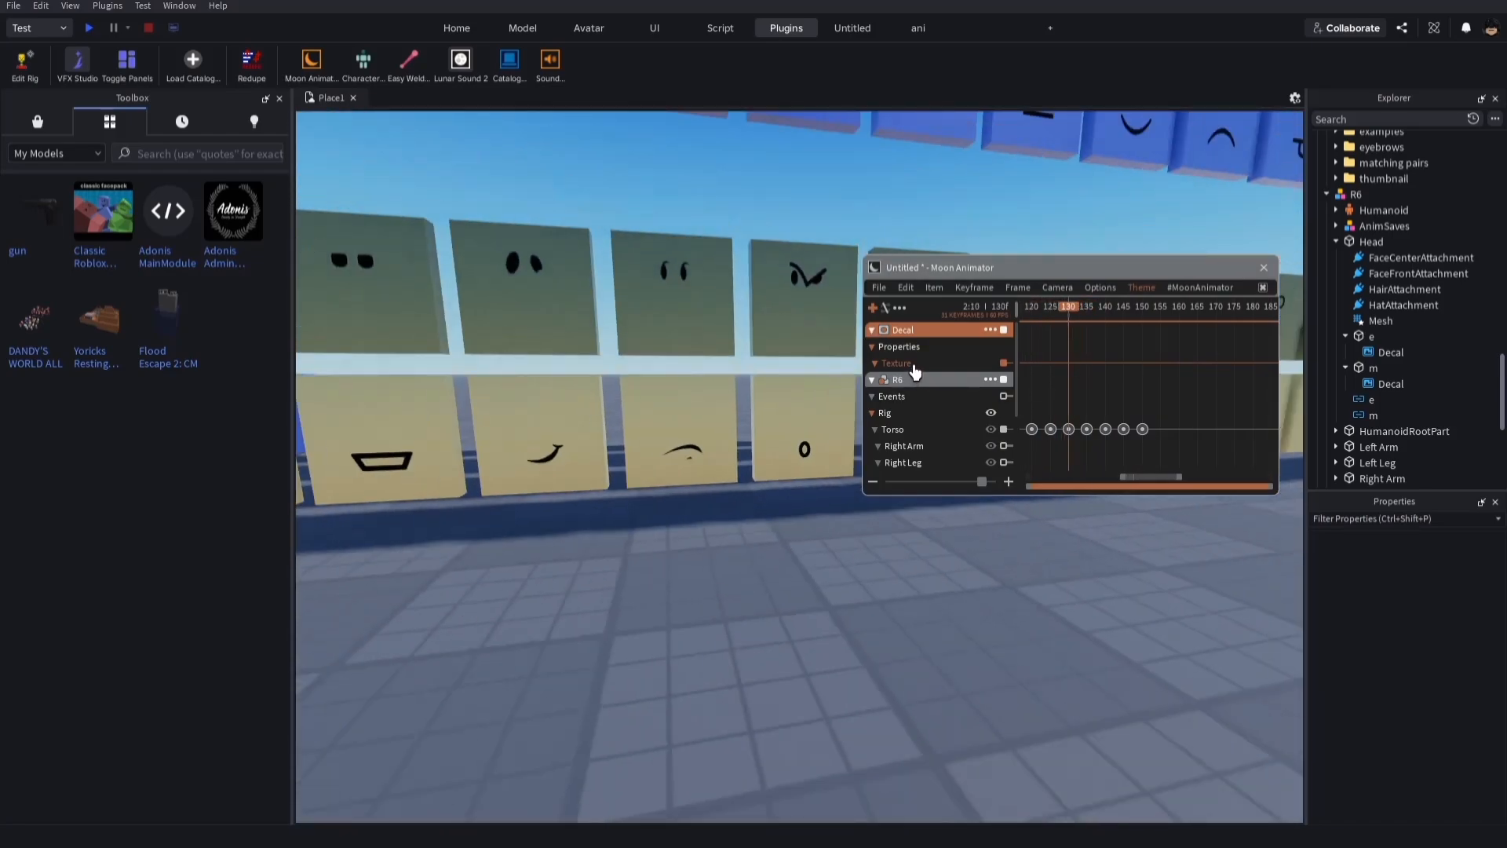
key(s)
right_drag(774, 497, 774, 498)
key(a)
key(w)
key(a)
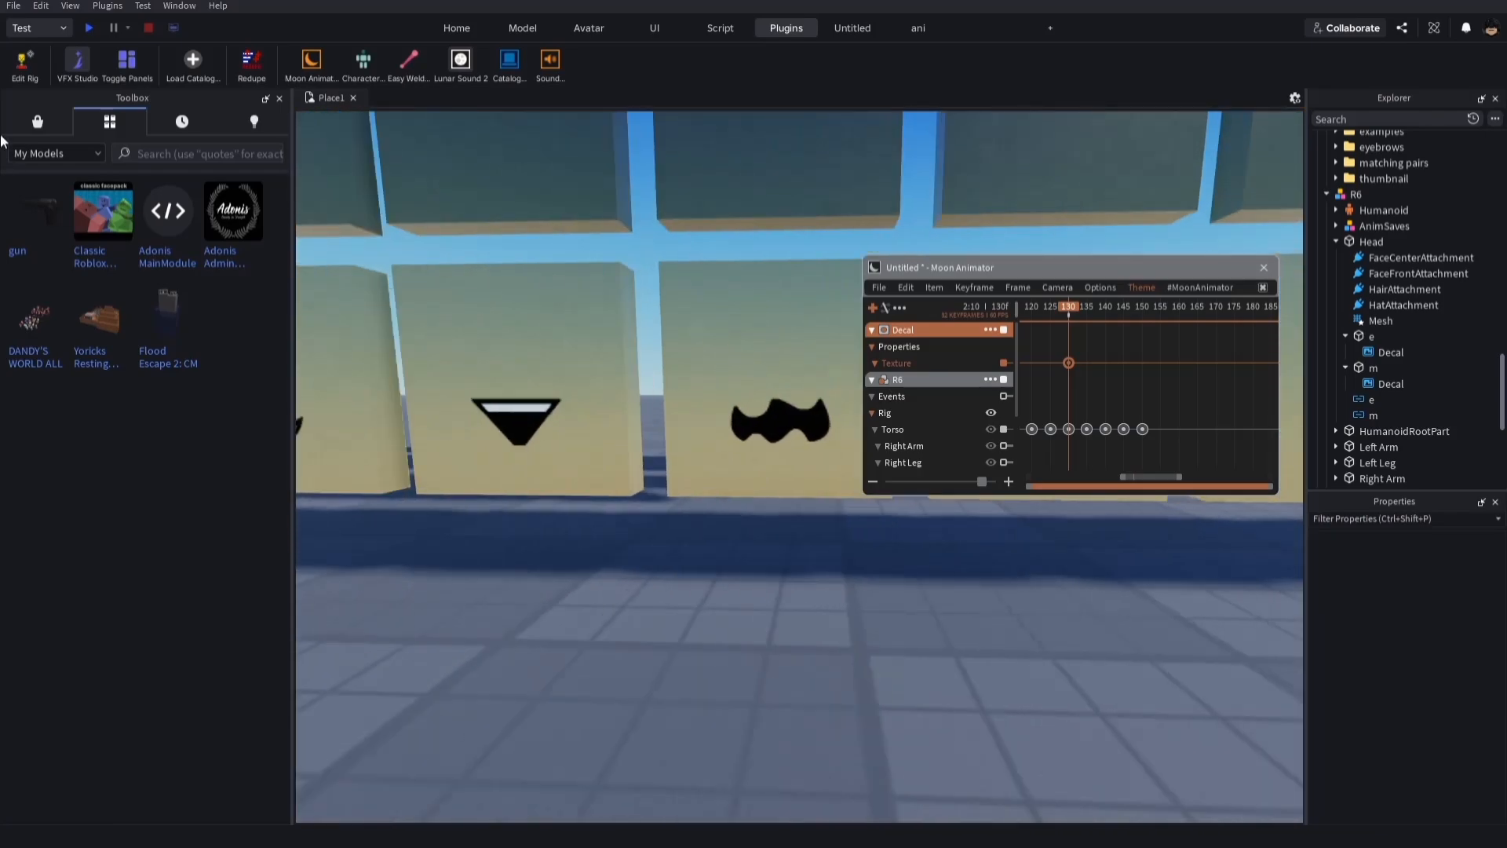
- Copy the ghostface mouth Decal's texture ID into the mouth Decal's Texture keyframe at frame 130
click(469, 27)
click(741, 381)
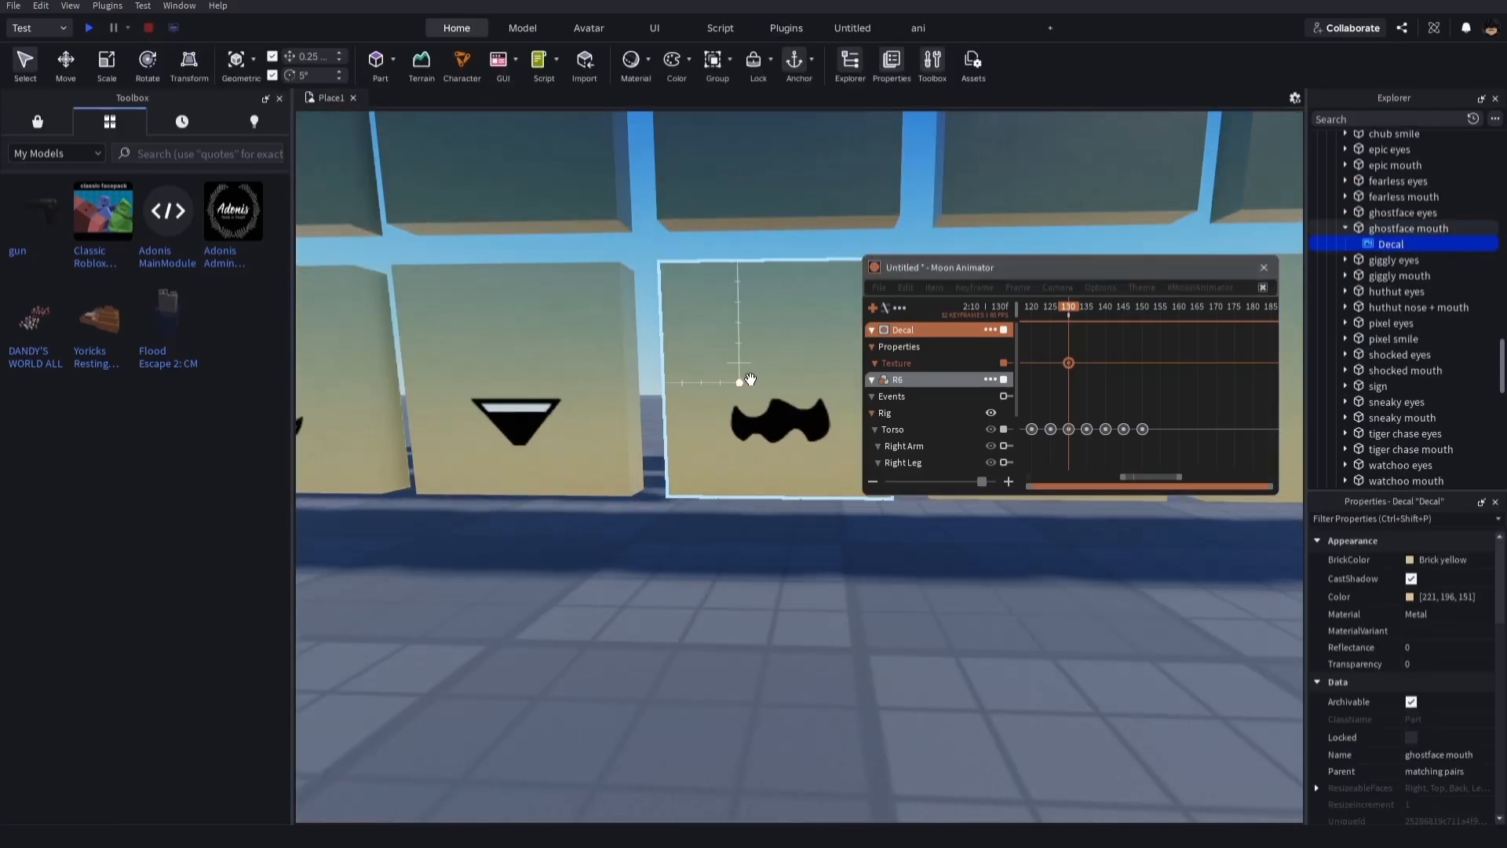
click(1425, 579)
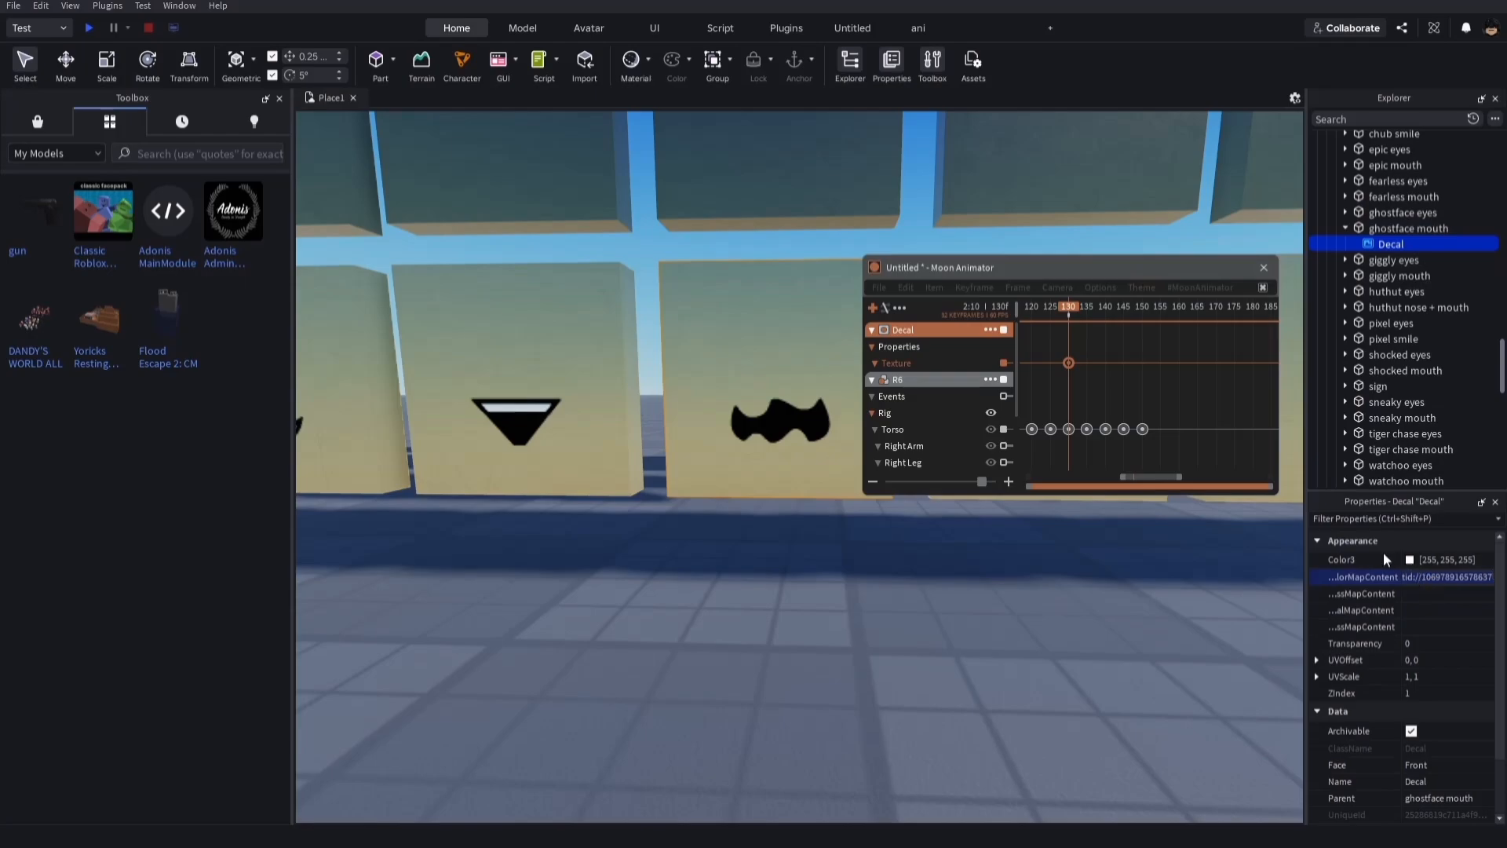
double_click(1066, 363)
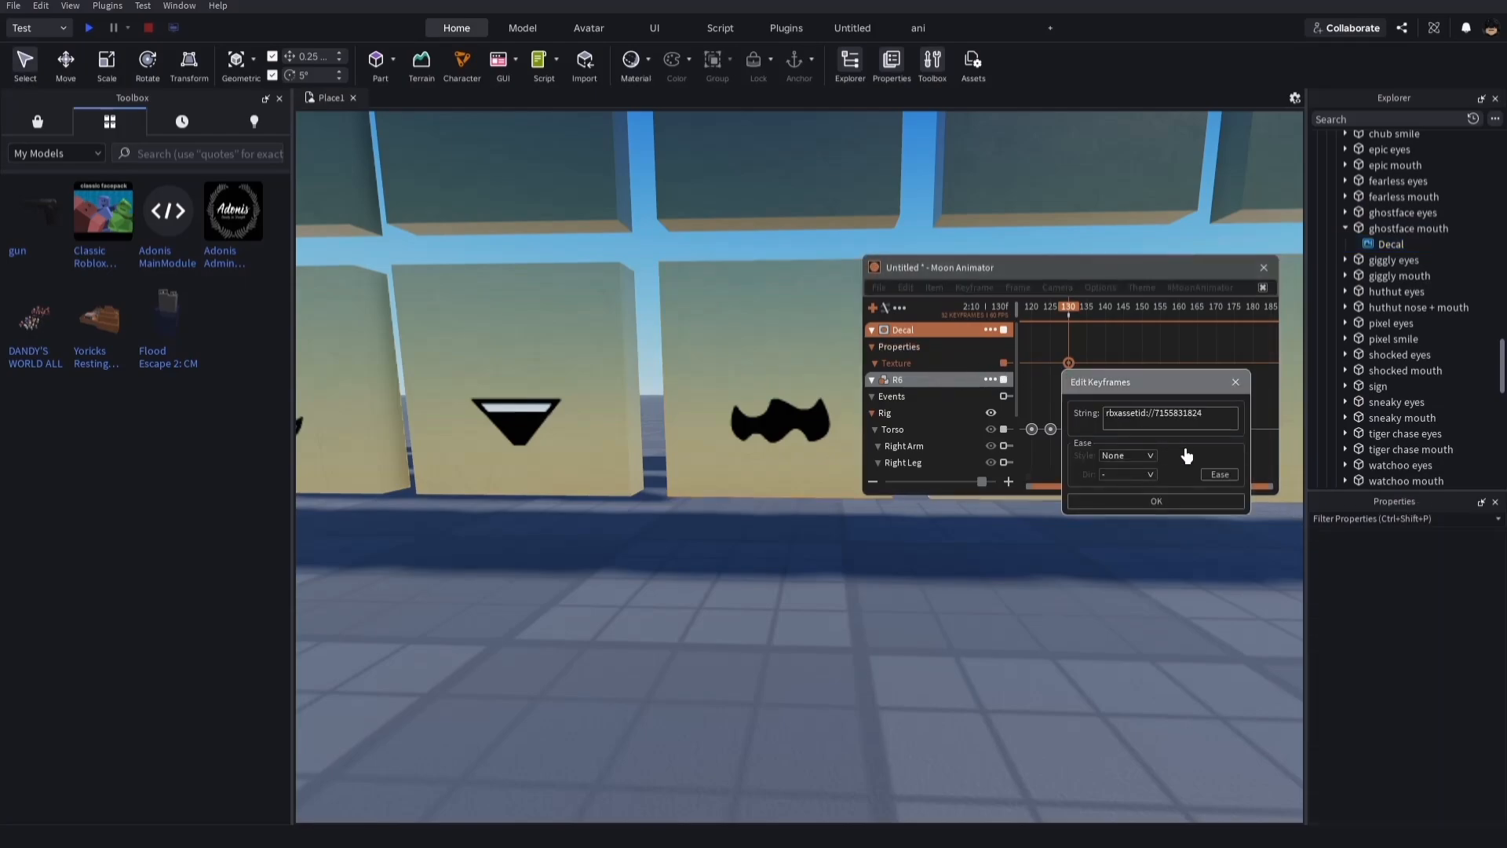
key(ctrl+a)
key(ctrl+v)
click(1161, 503)
- Play the animation to review the mouth texture swap on the rig's face up close, and return the timeline to frame 0
key(s)
right_drag(1109, 598, 1011, 675)
key(w)
key(d)
key(w)
scroll(1011, 675, down, 1)
scroll(1086, 253, up, 1)
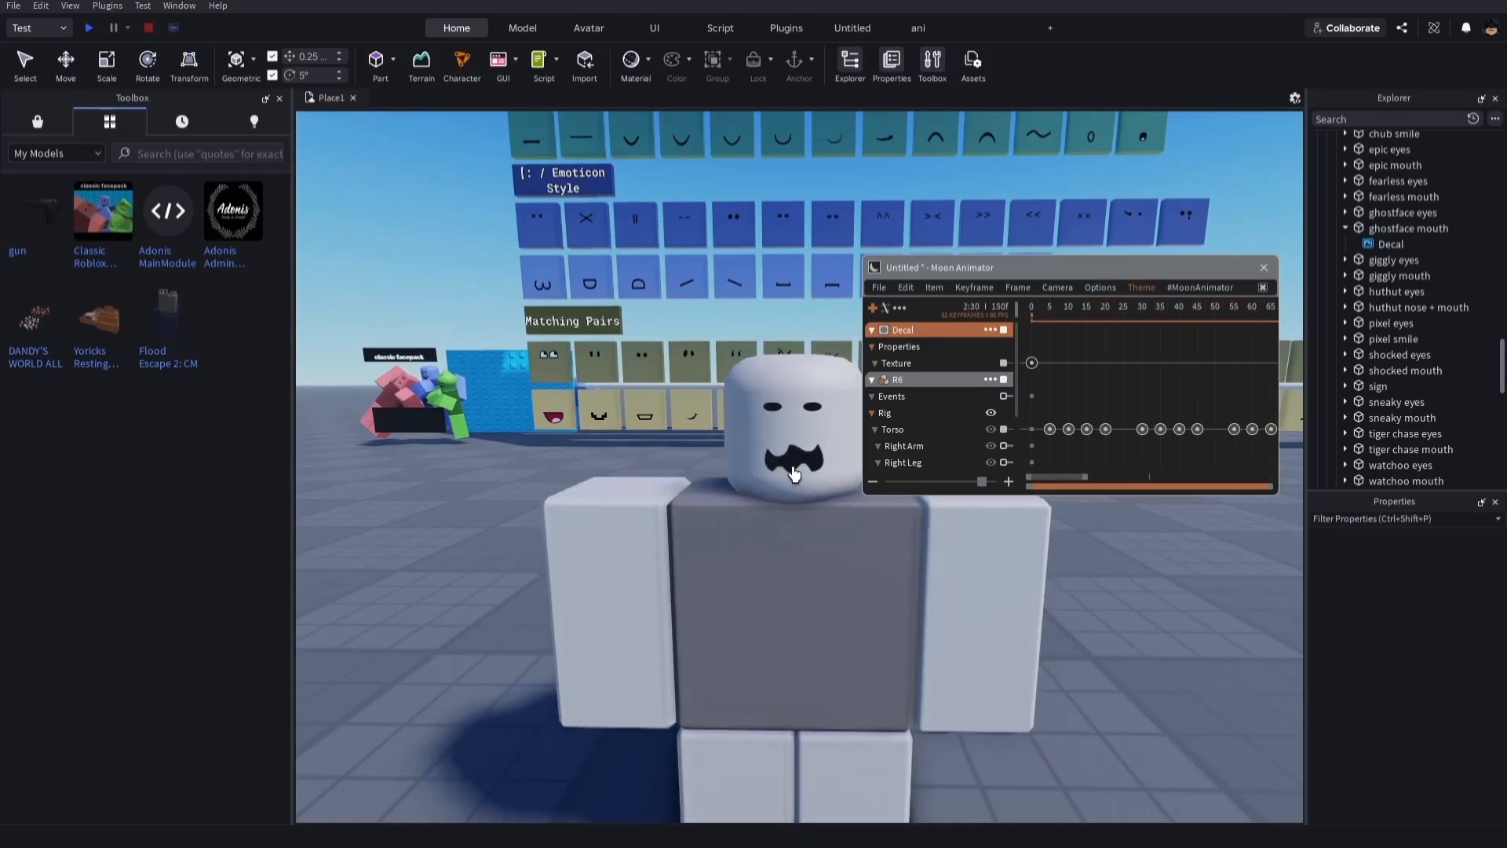
key(s)
key(a)
right_drag(794, 475, 739, 453)
key(w)
key(d)
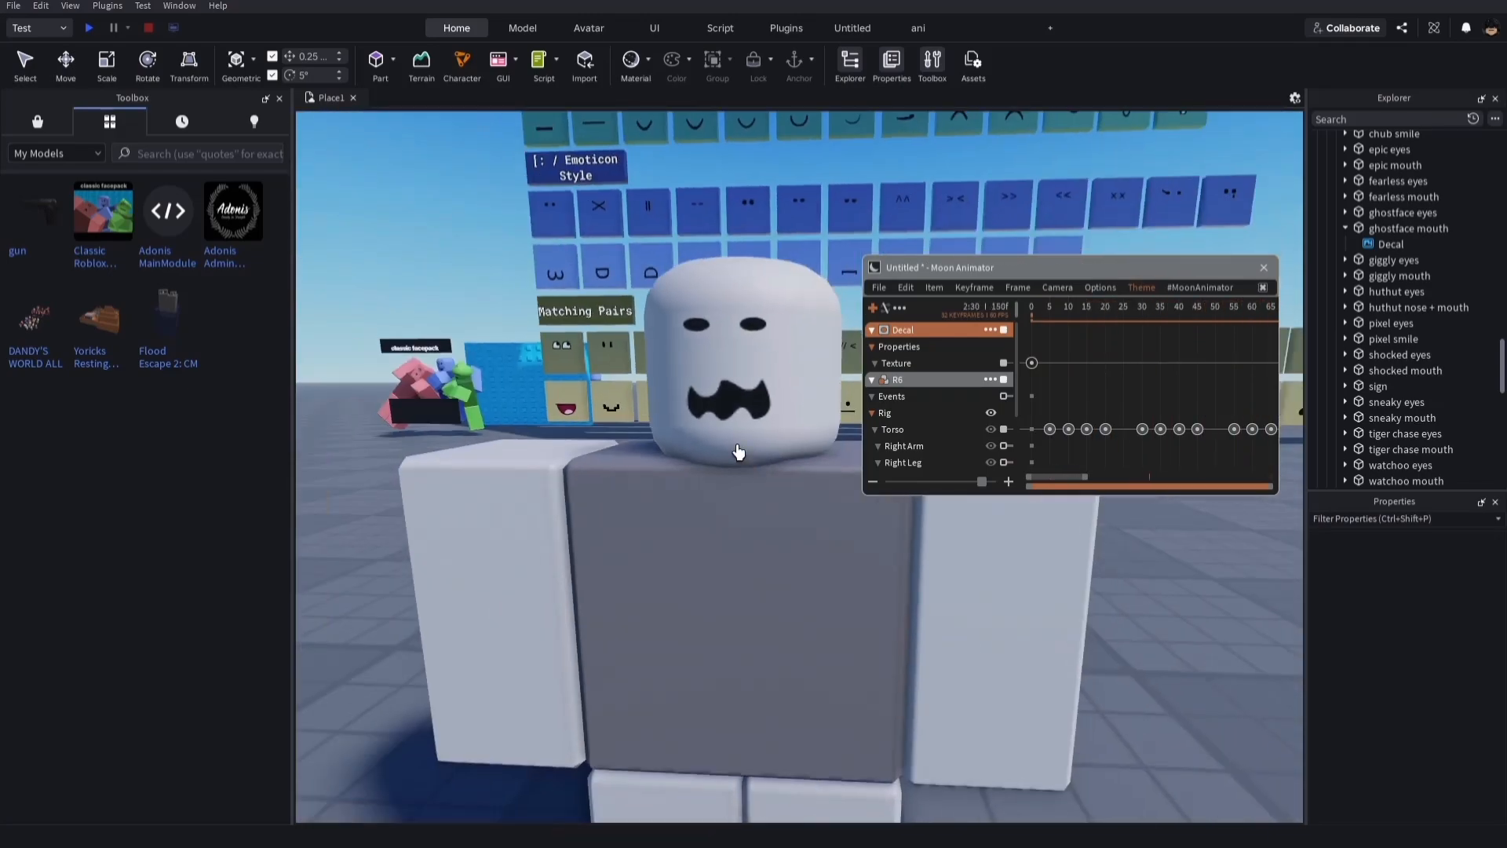
drag(1046, 305, 874, 385)
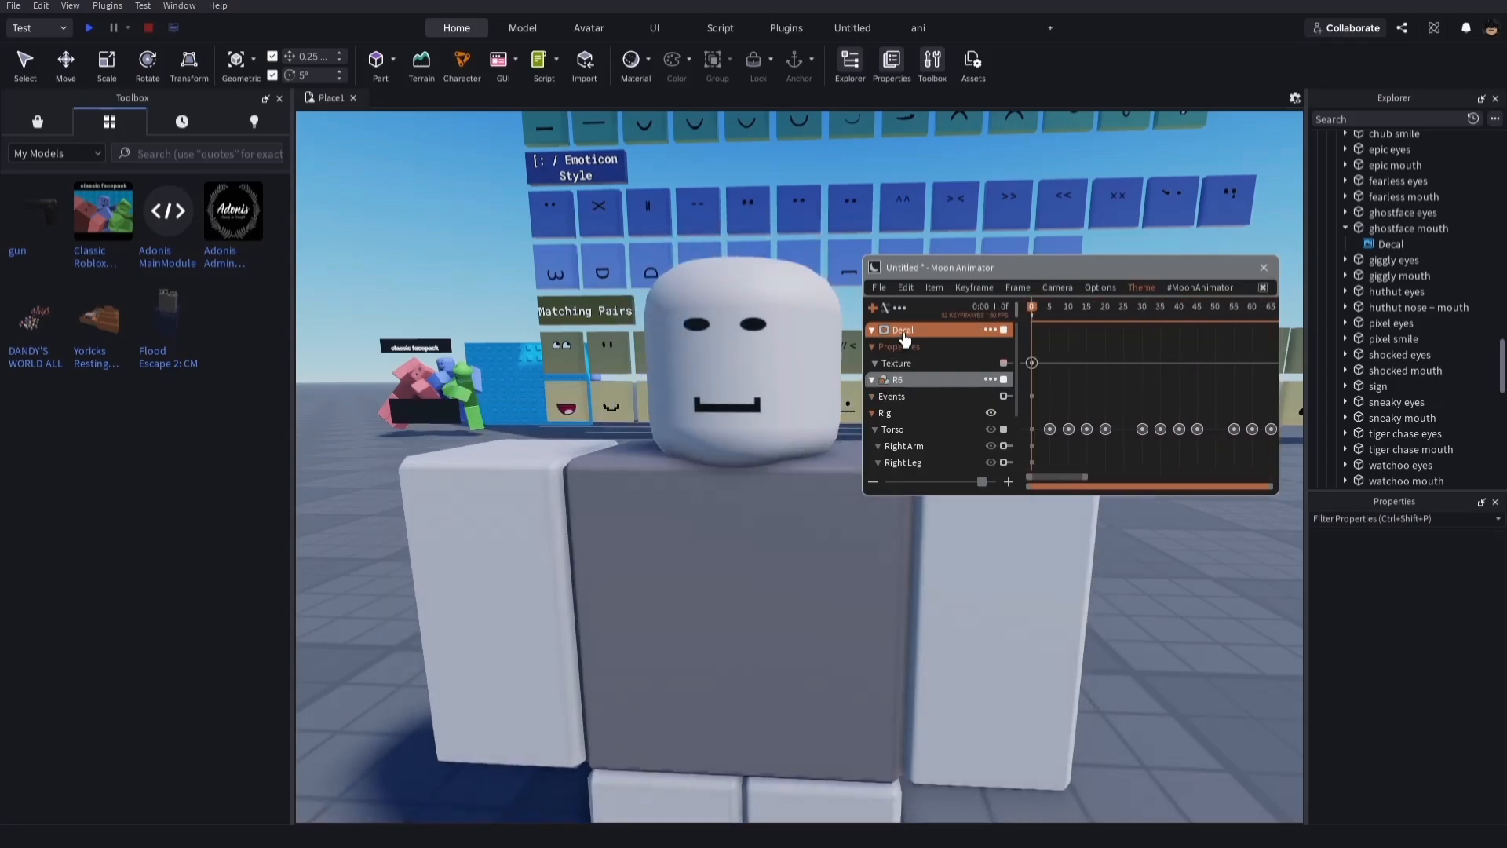
- Add the Size property of the eyes part e in the rig's Head as an animated item
click(876, 309)
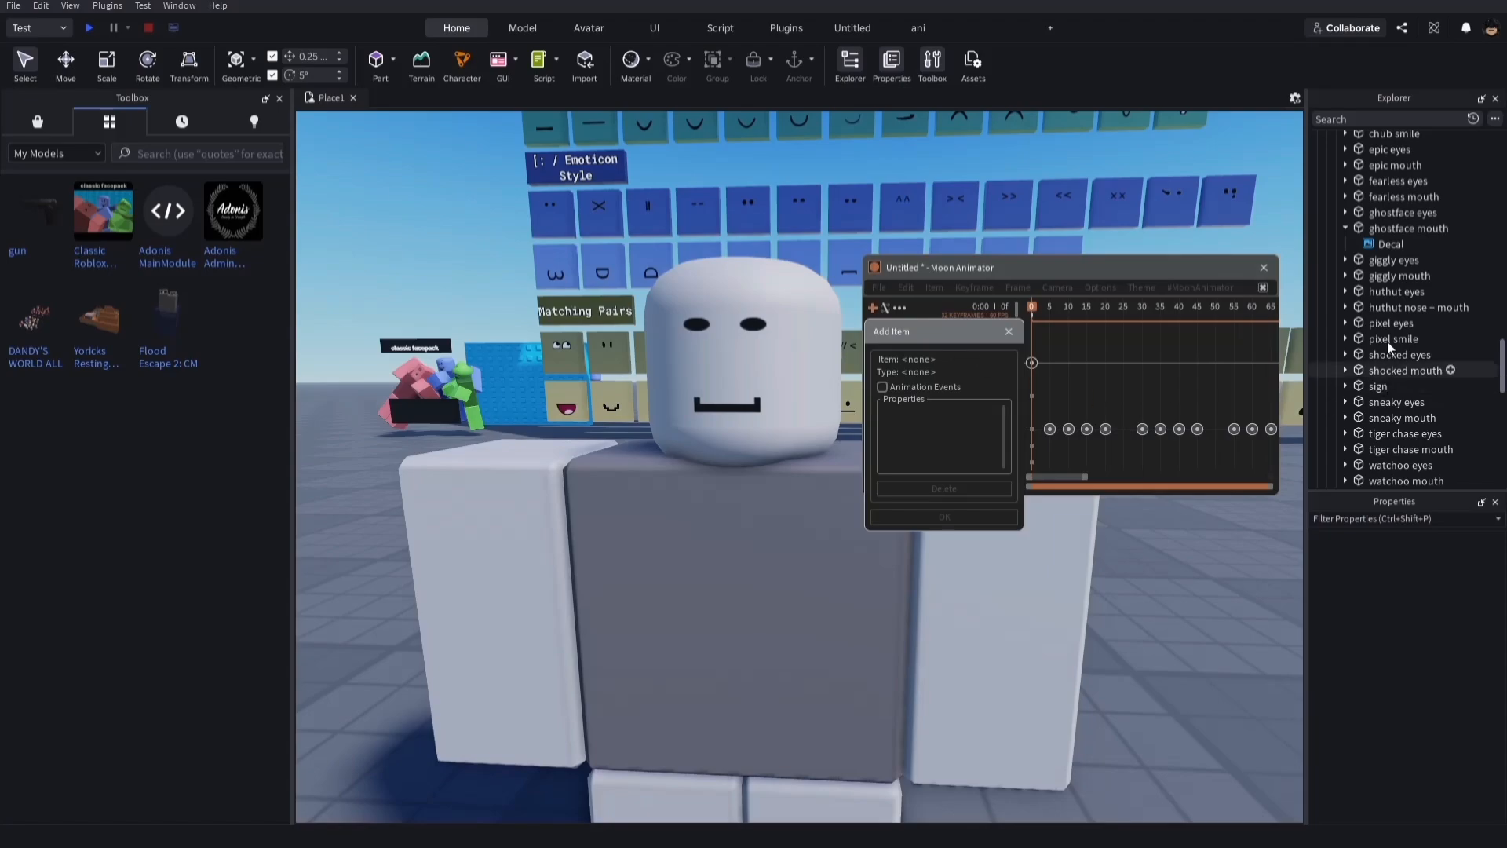
scroll(1381, 267, down, 2)
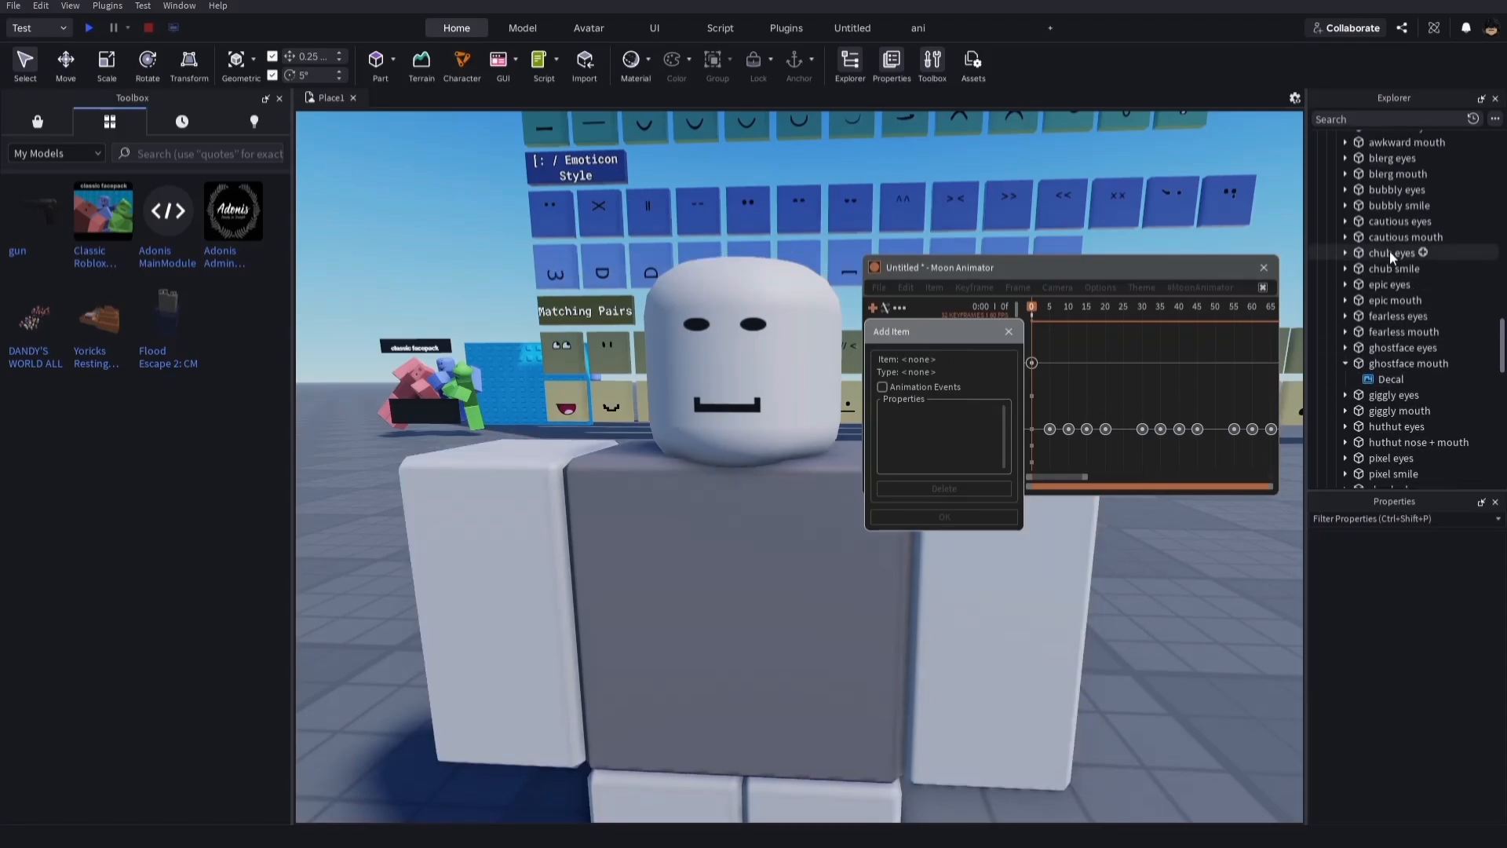
scroll(1387, 262, down, 10)
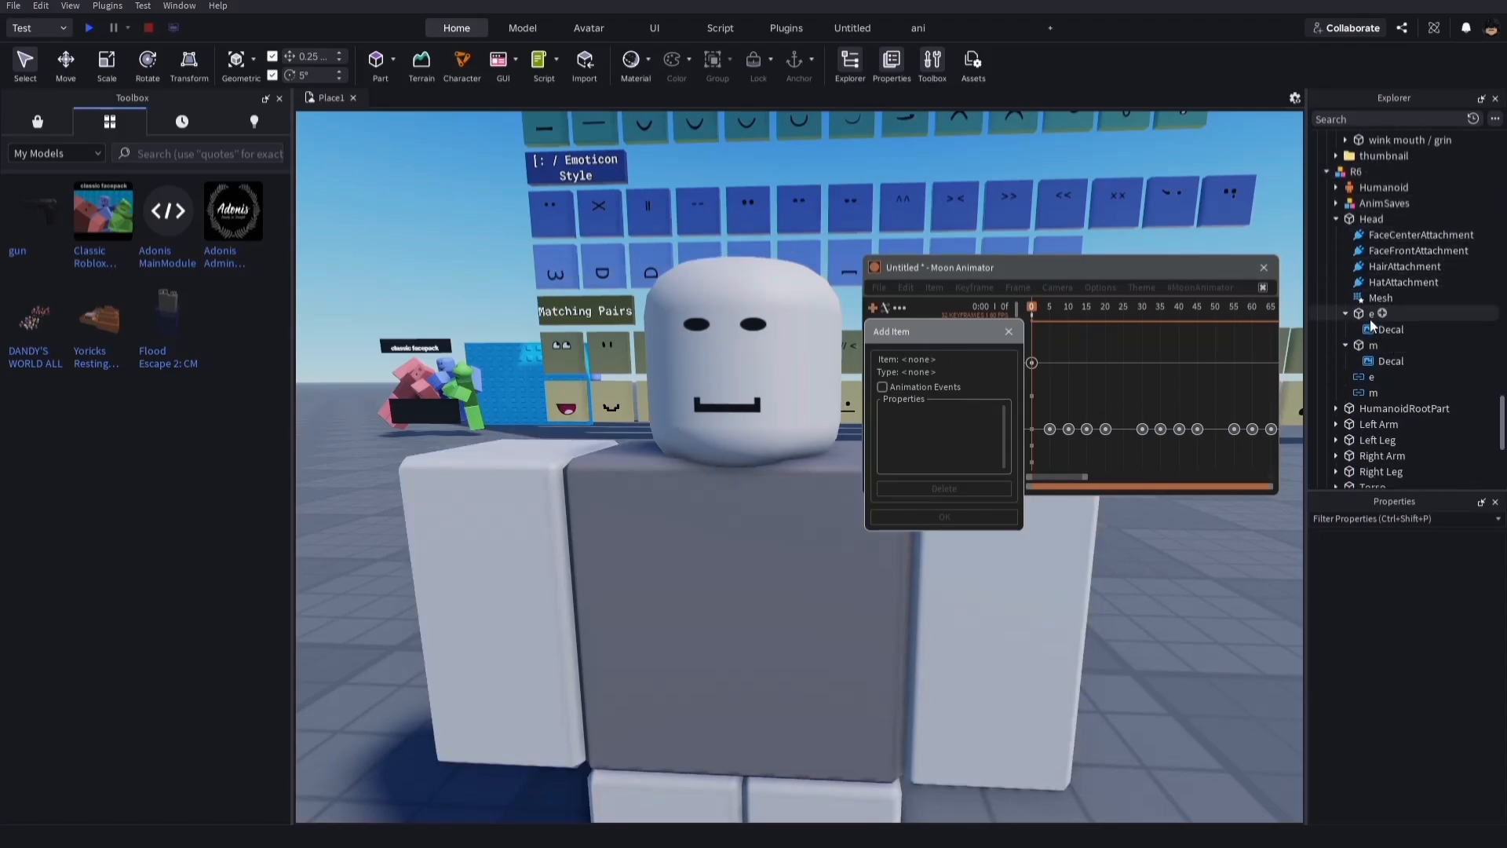
click(1365, 314)
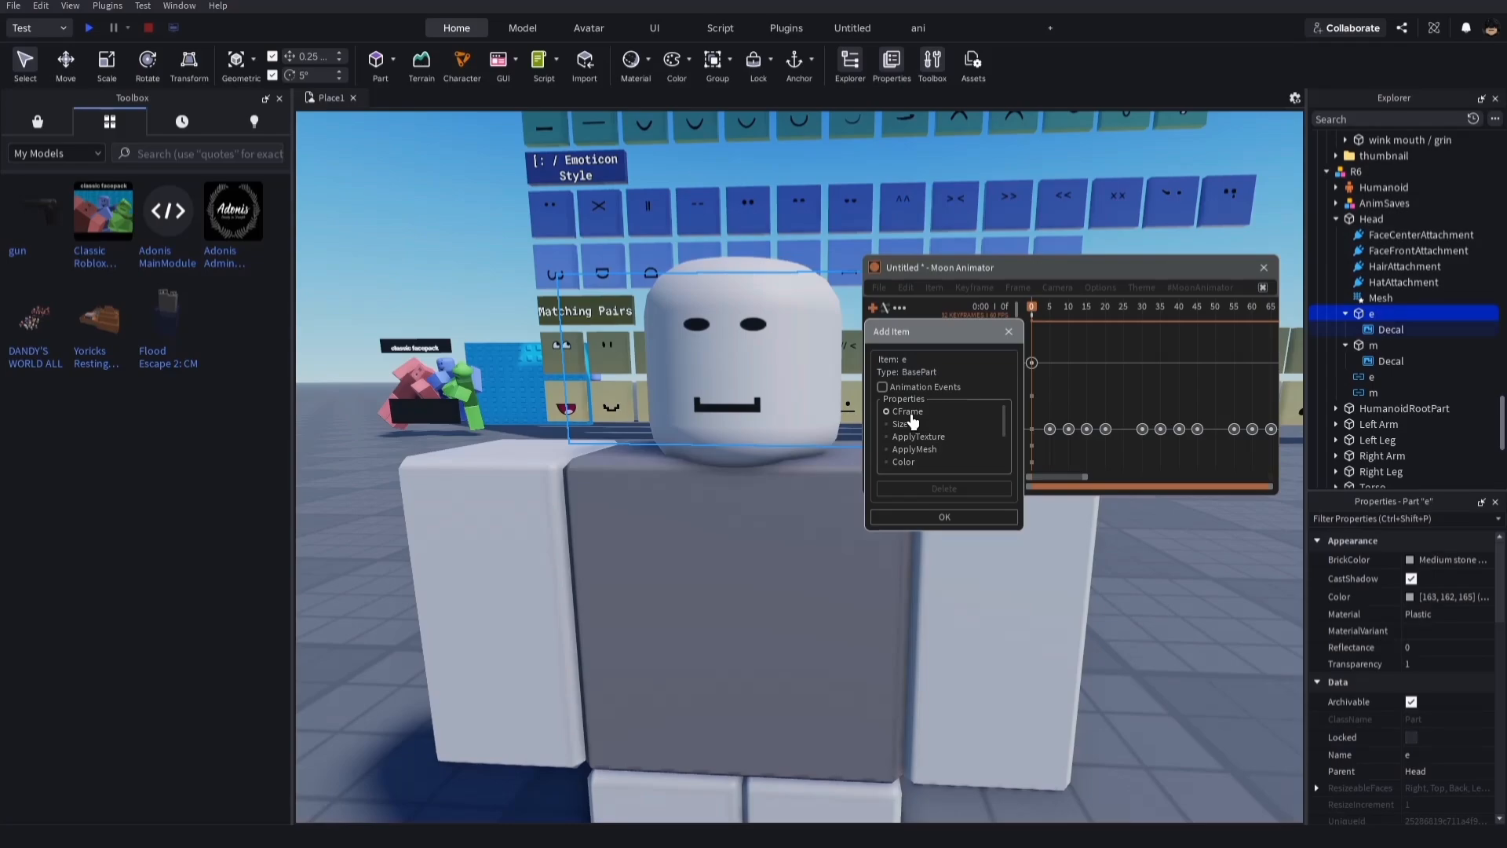
click(912, 416)
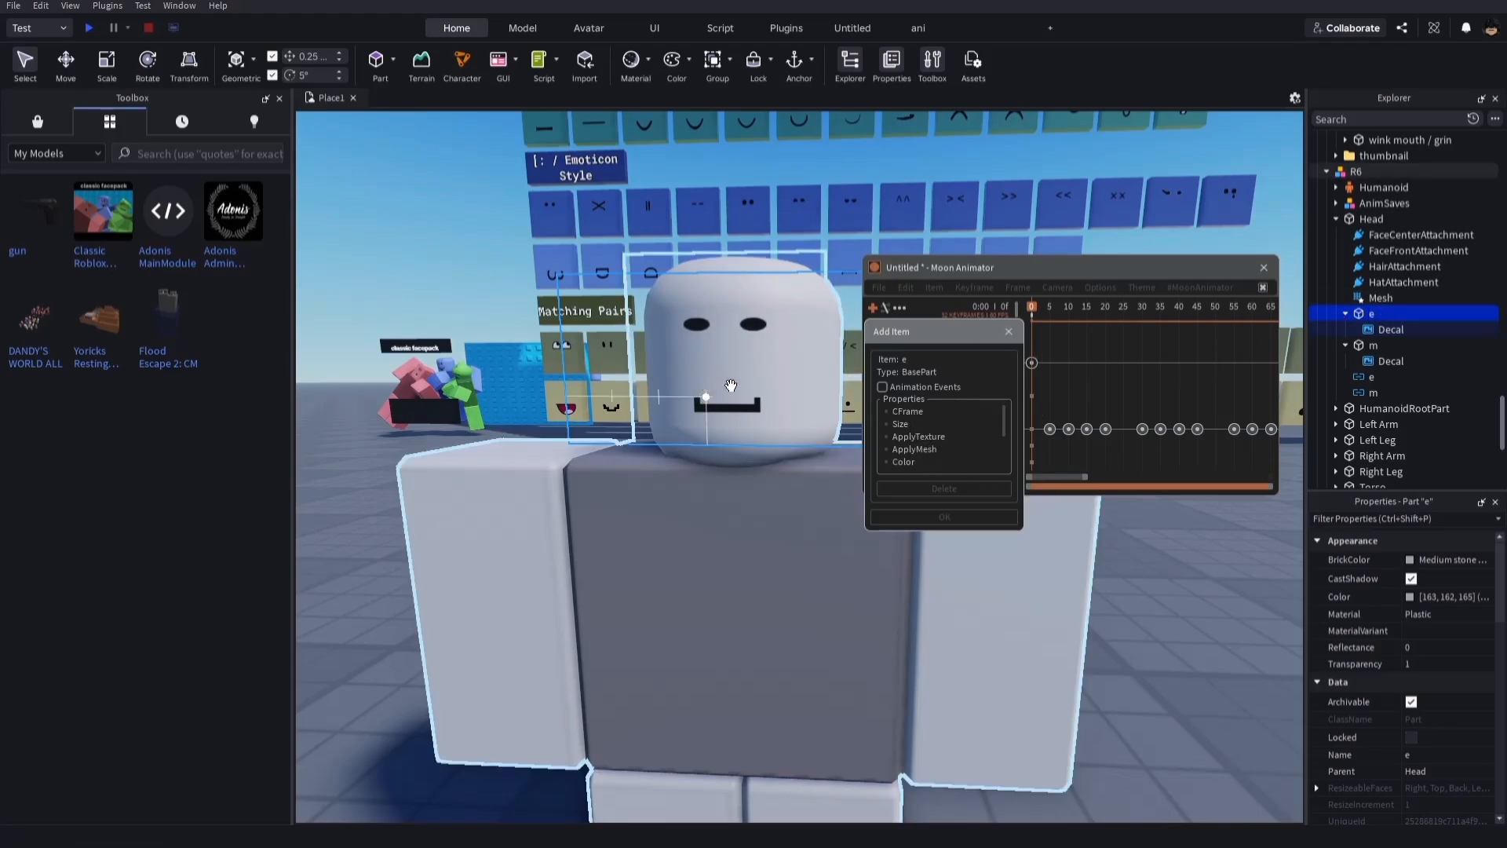
scroll(927, 462, down, 1)
scroll(922, 463, up, 1)
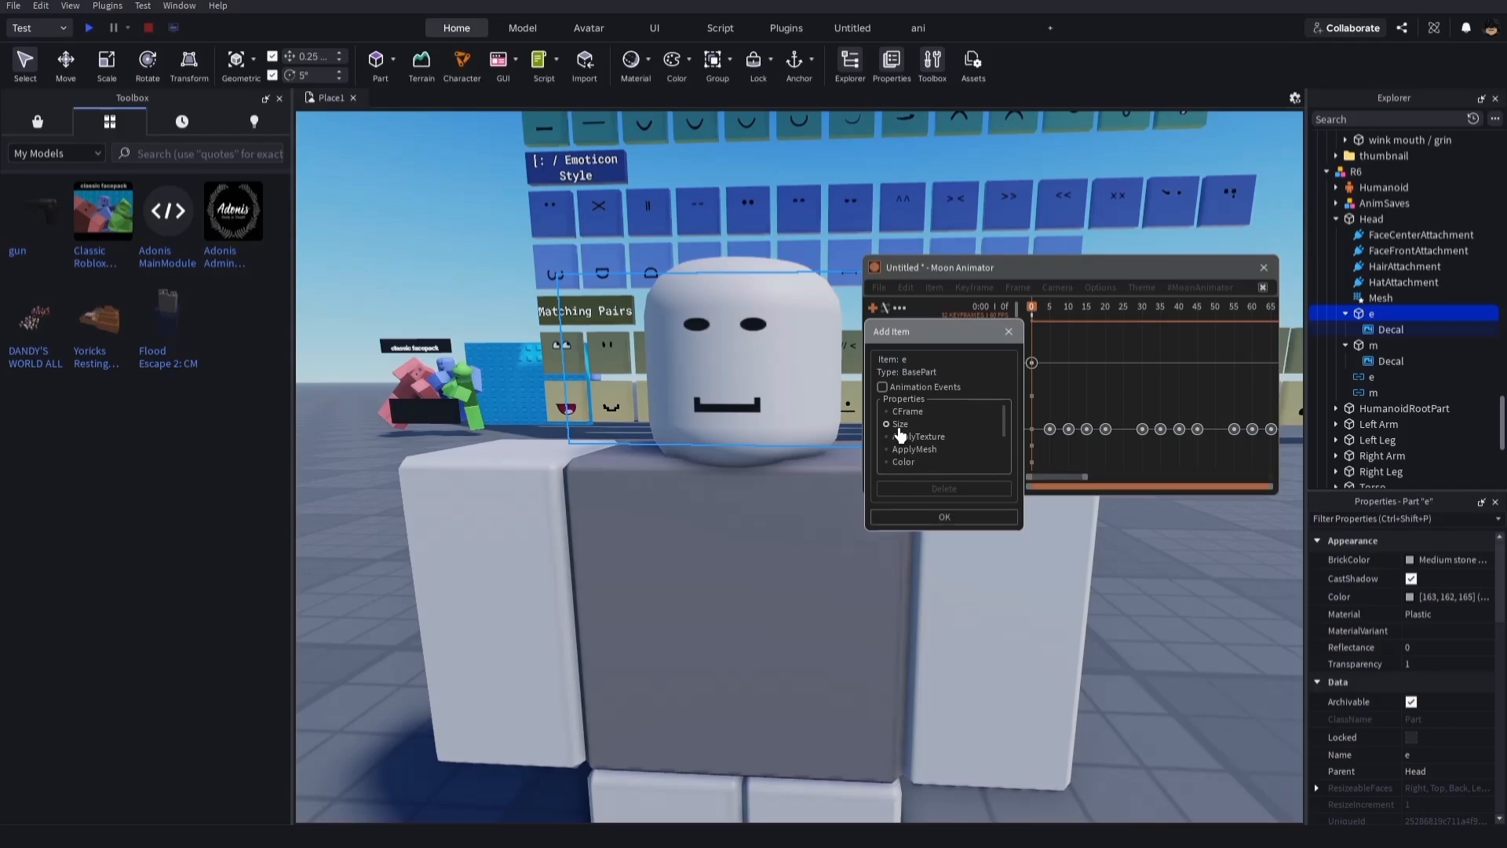
click(928, 517)
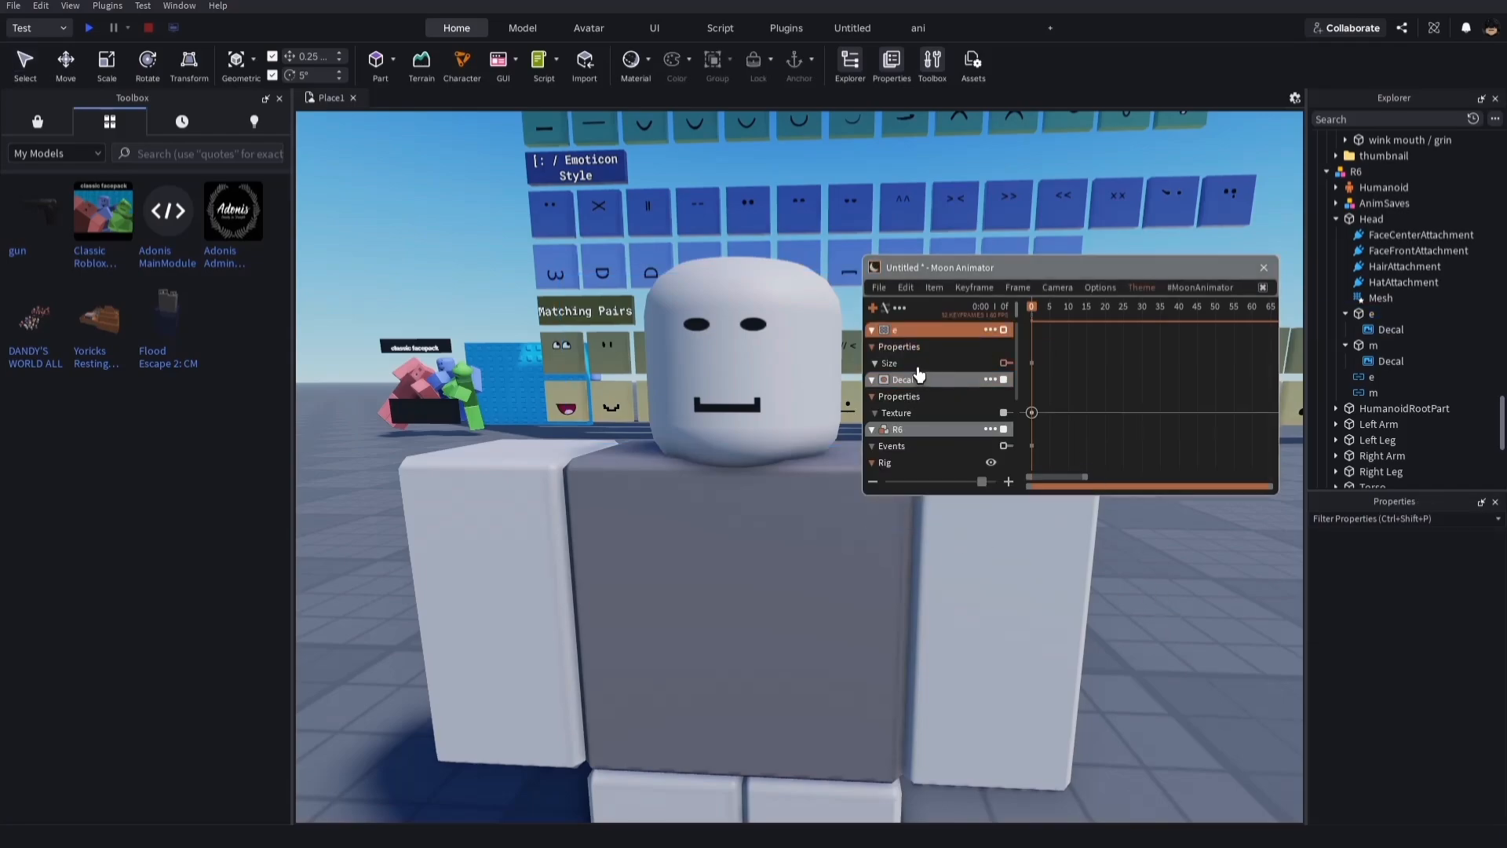
- Add a Size keyframe for part e at frame 0 and set its easing style to None
click(918, 366)
double_click(1032, 369)
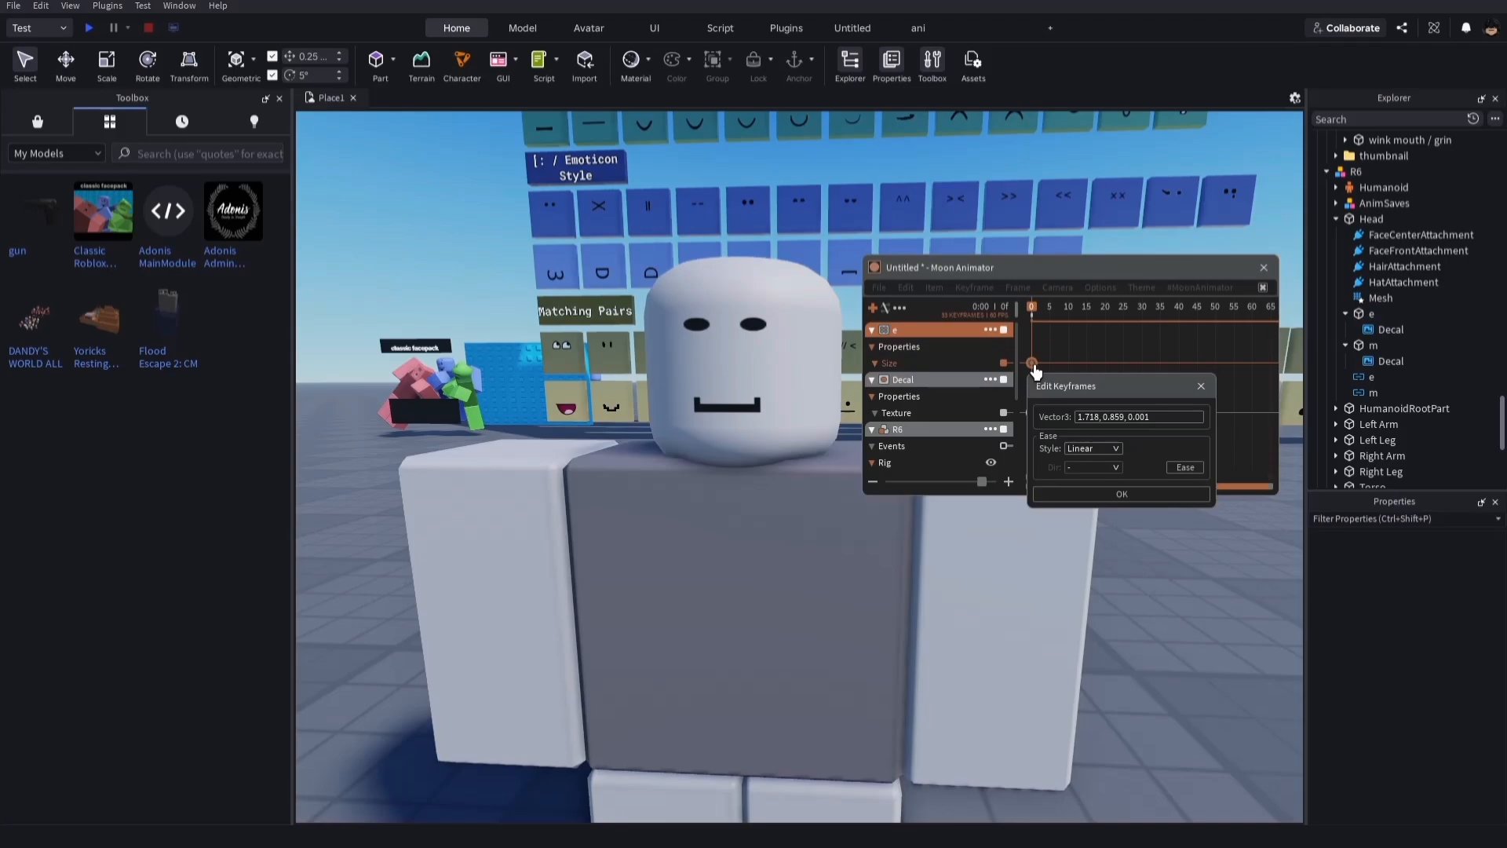
click(1108, 452)
click(1079, 488)
click(1088, 494)
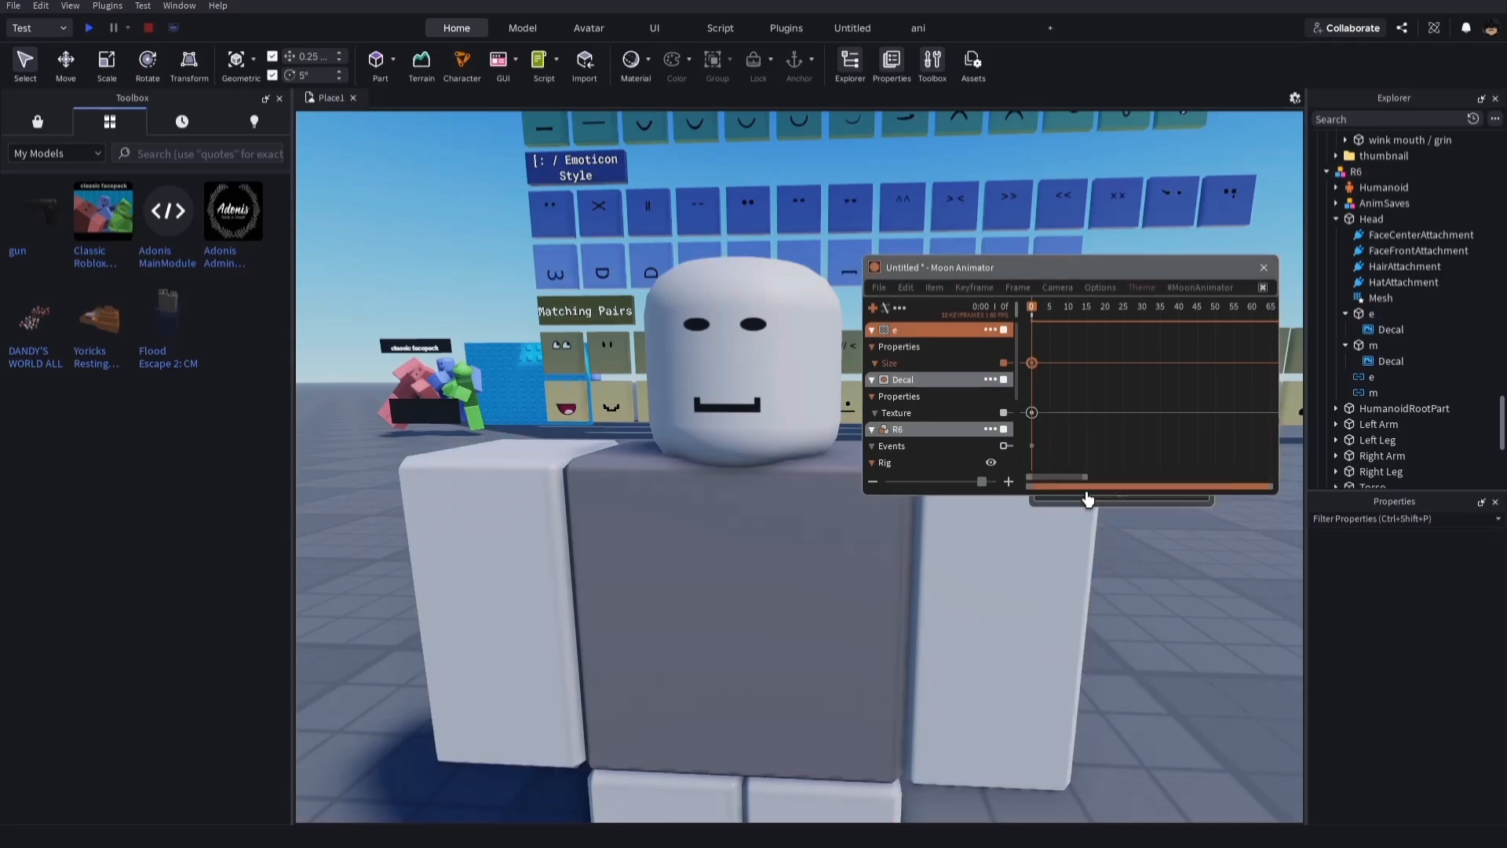
- Check the easing style options of part e's Size keyframe at frame 0 and keep it on None
double_click(1032, 366)
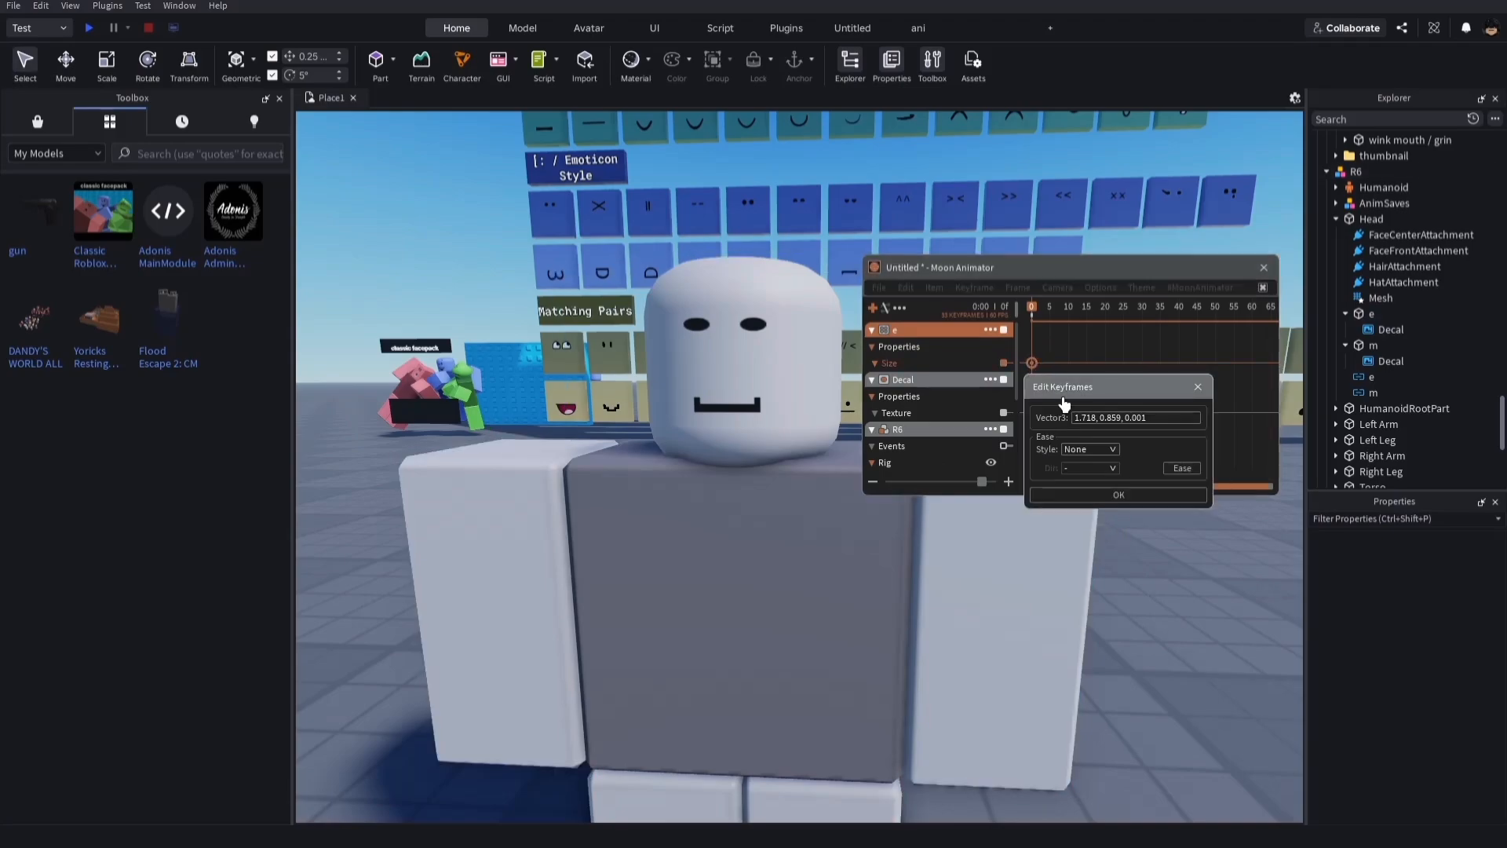
click(1103, 455)
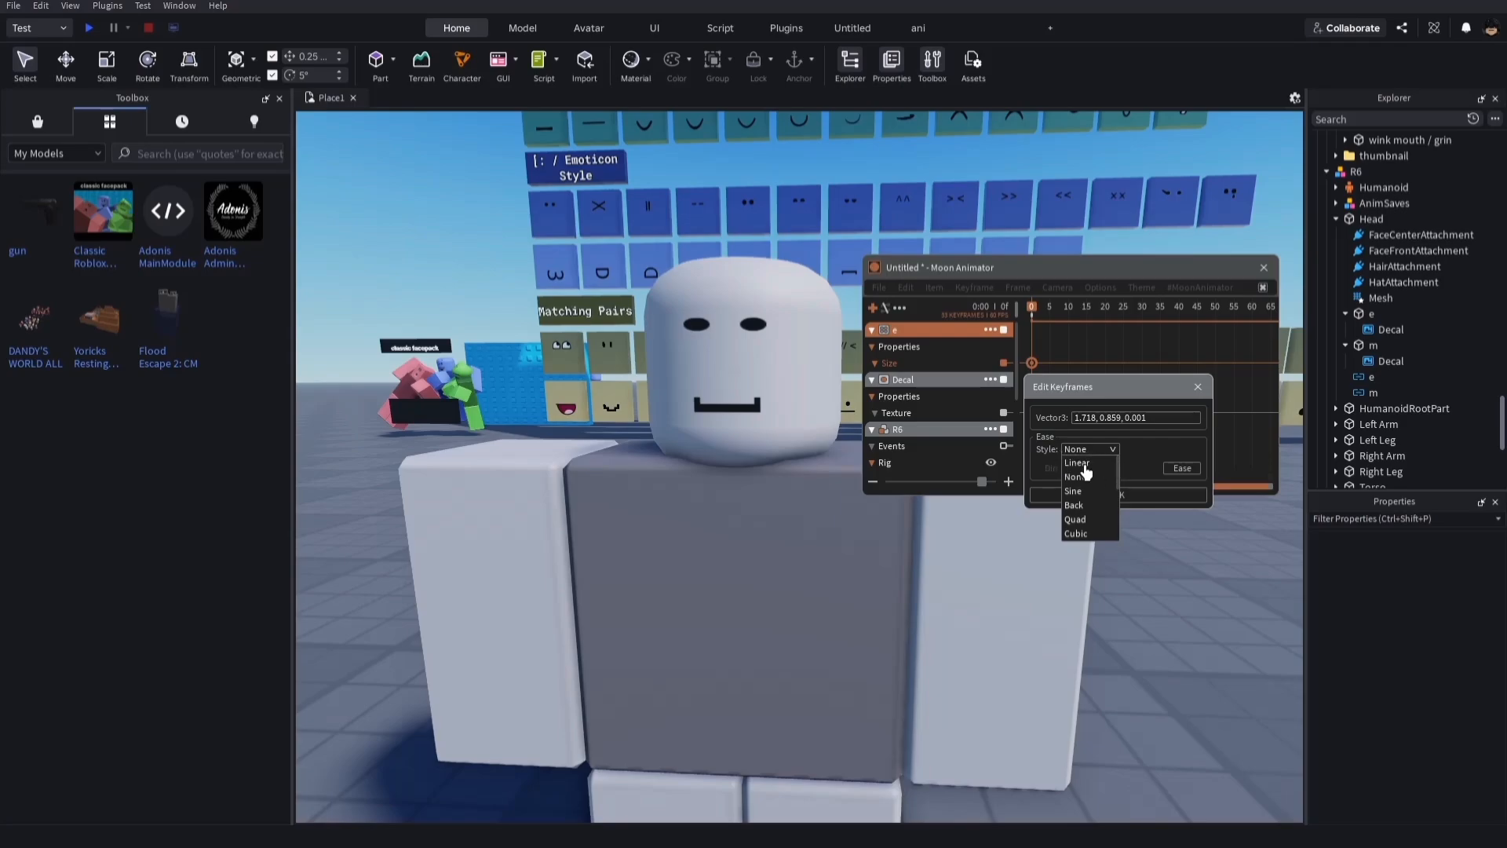
click(1160, 454)
click(1114, 497)
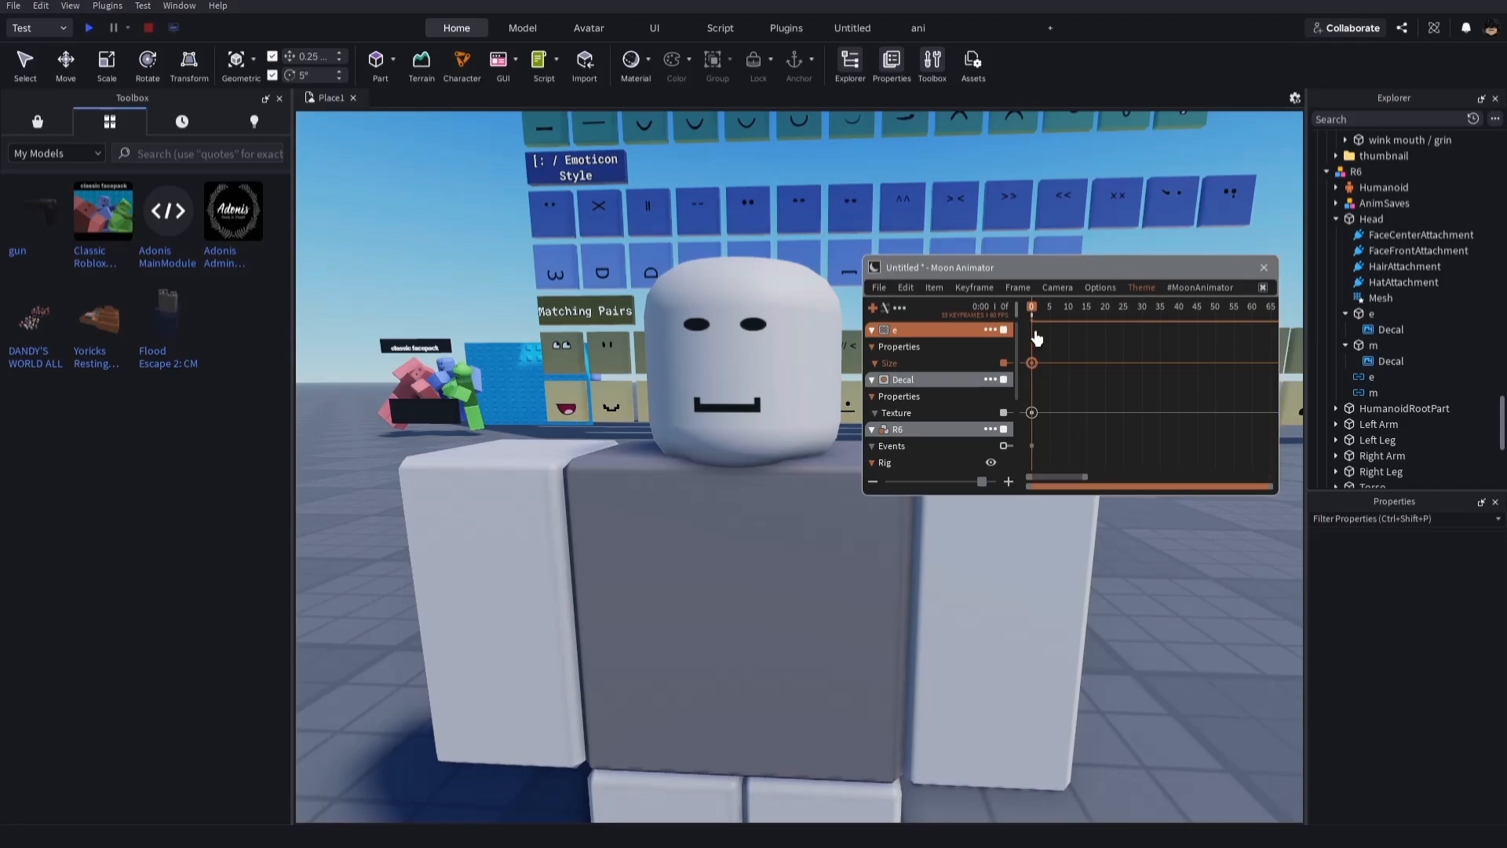
- Add a Size keyframe for the eyes part e at frame 130, matching the mouth texture change
click(1076, 321)
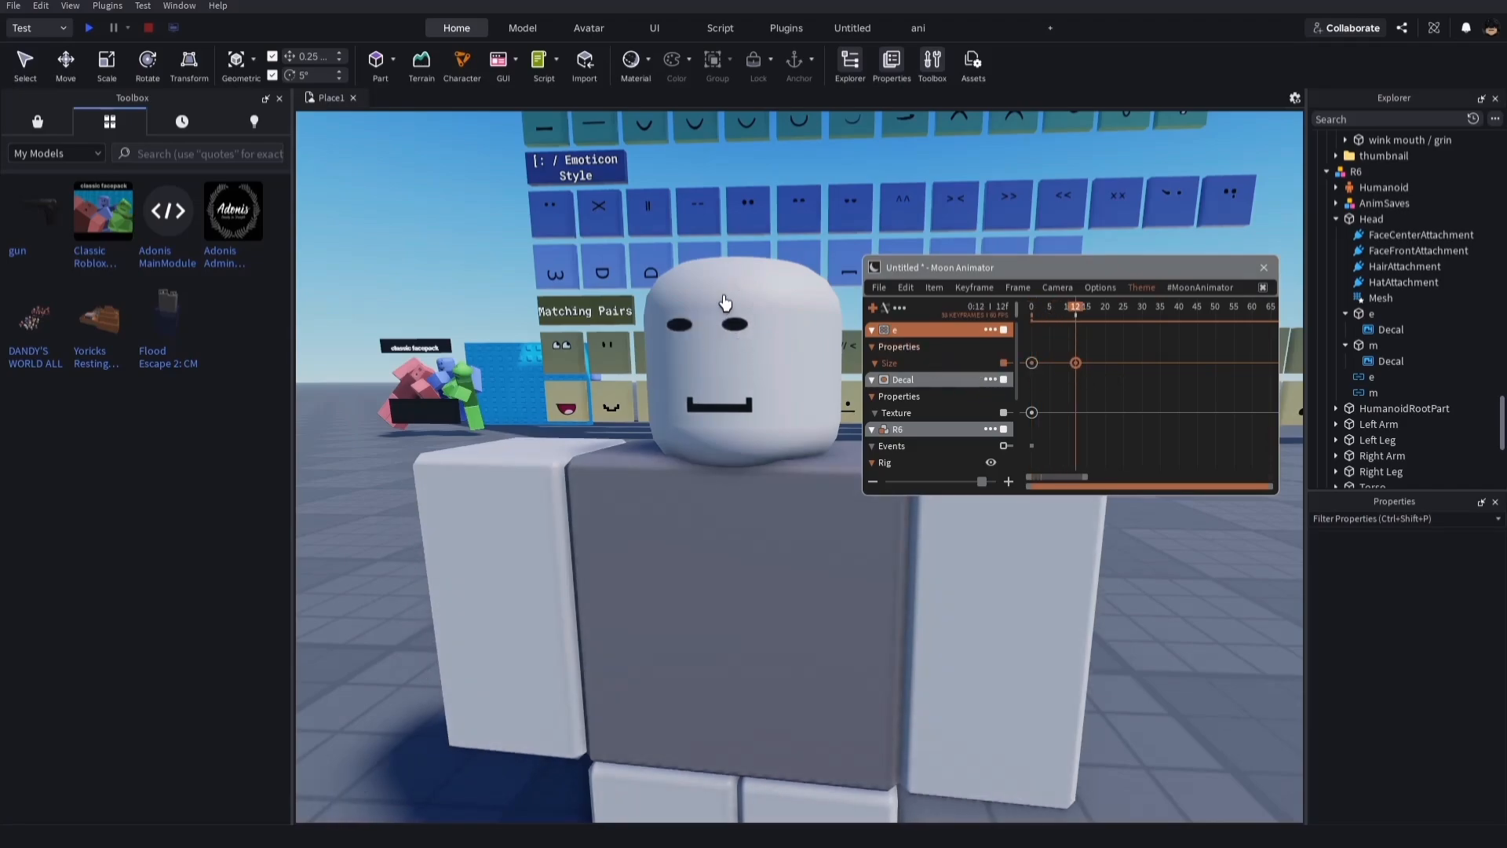
click(1081, 346)
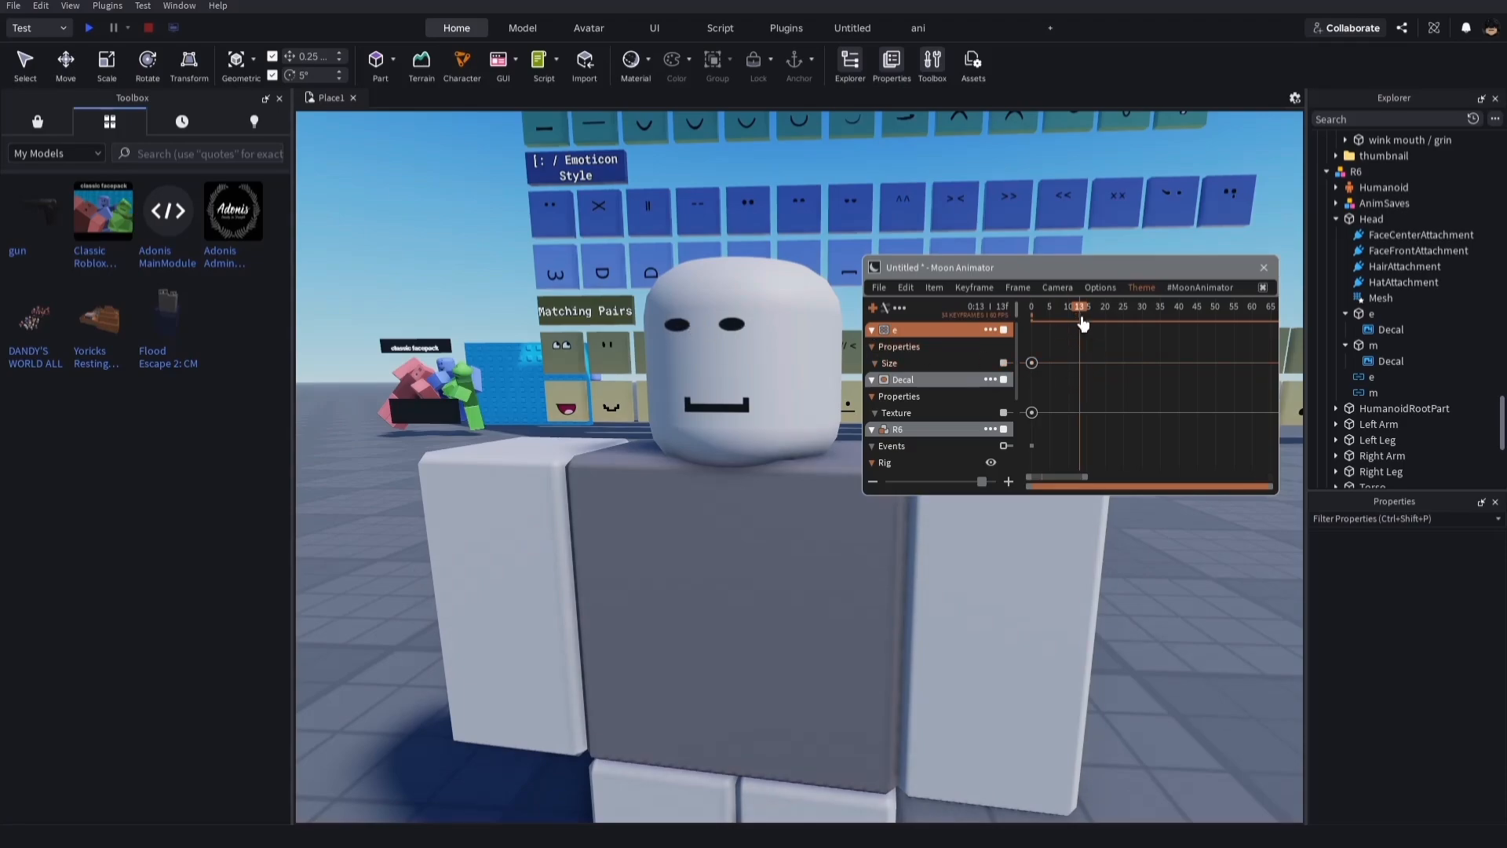
key(space)
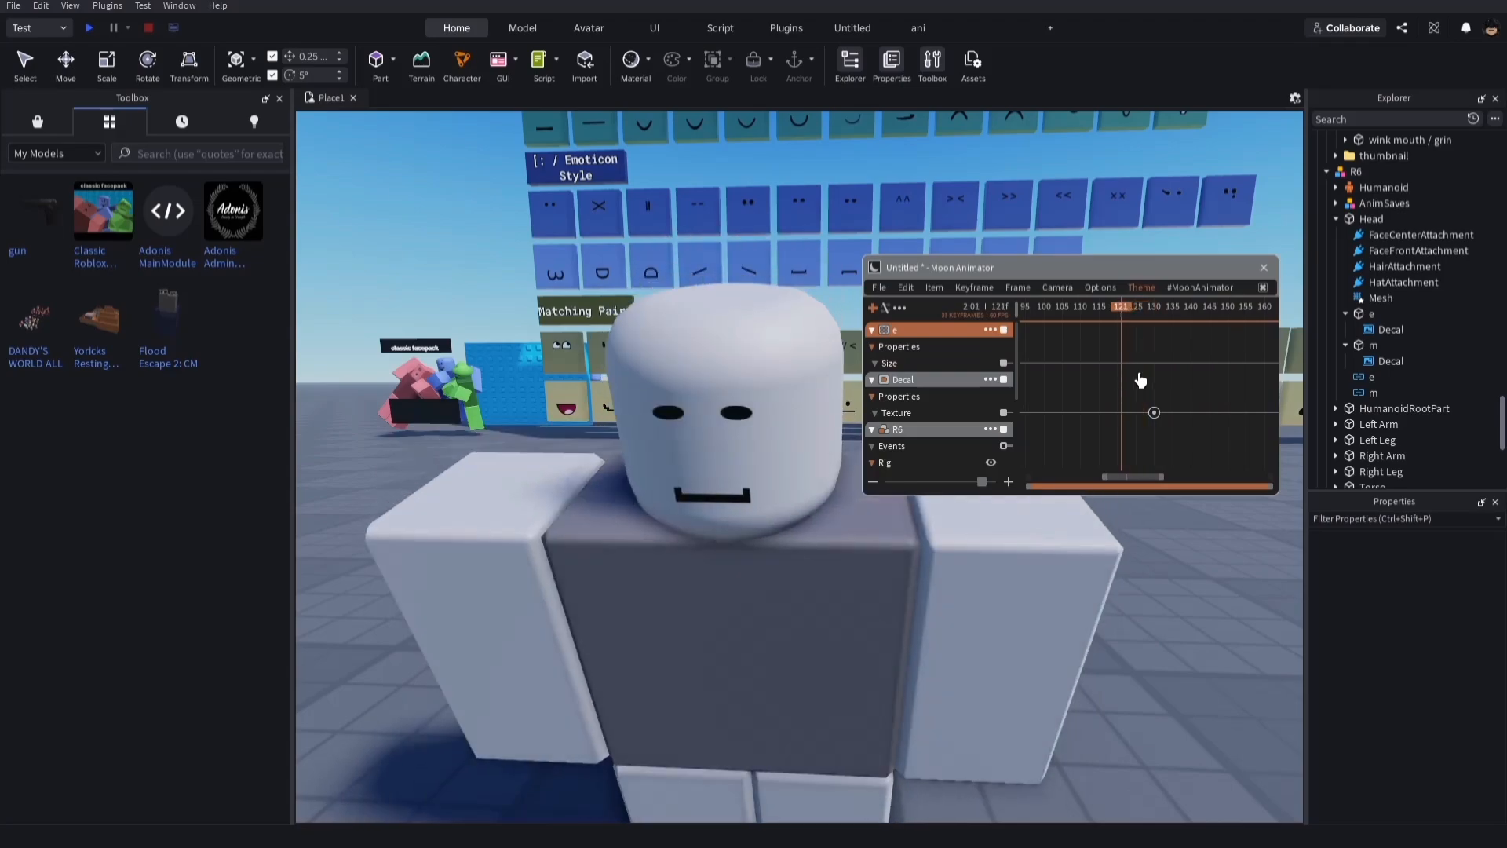
click(901, 363)
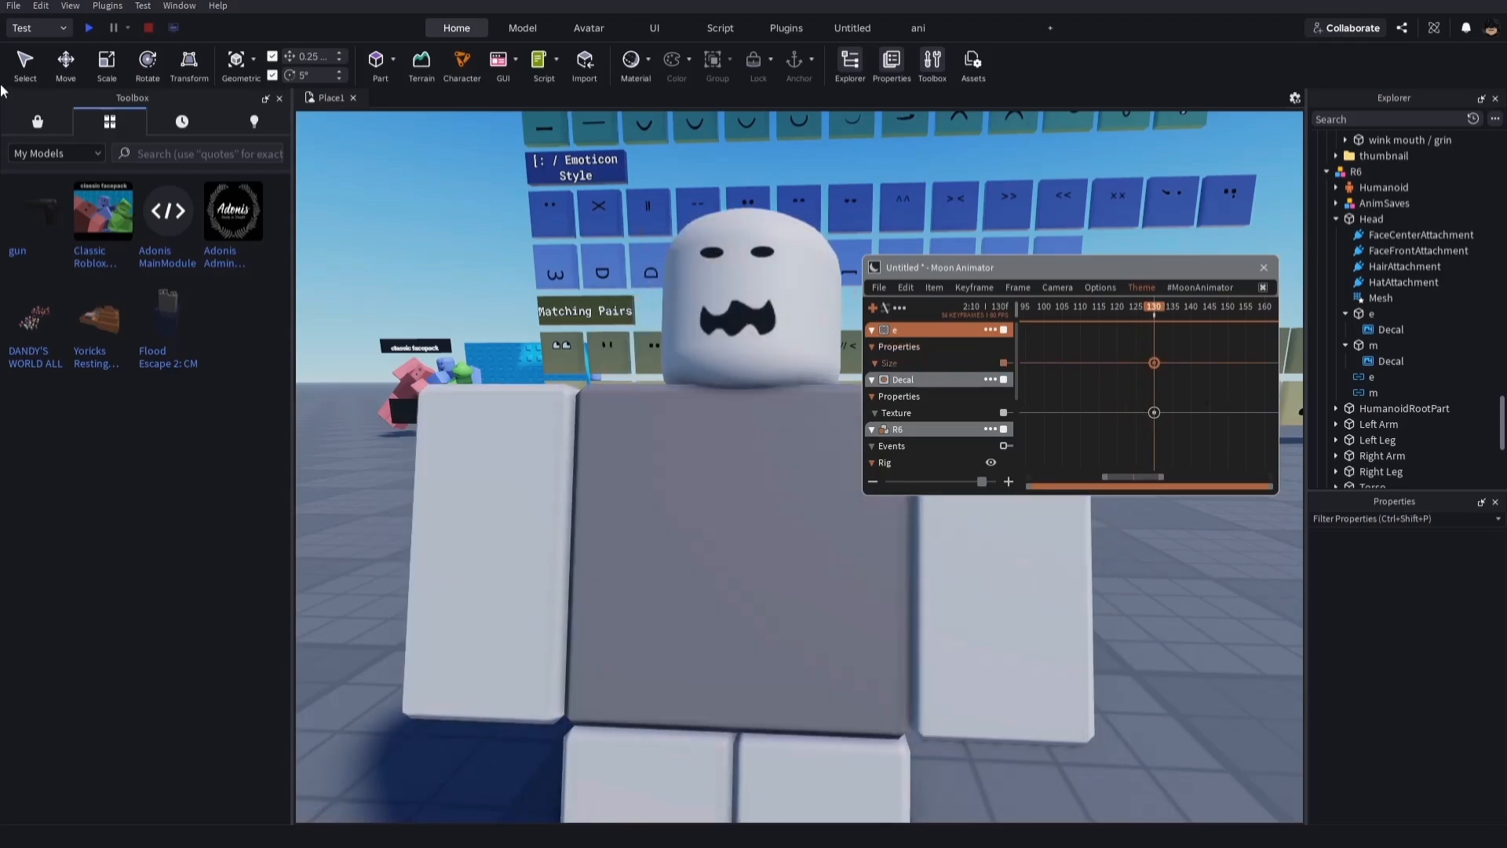
- Scale the eyes part e taller both upward and downward for its Size keyframe at frame 130, leaving its width unscaled
click(107, 65)
click(1370, 314)
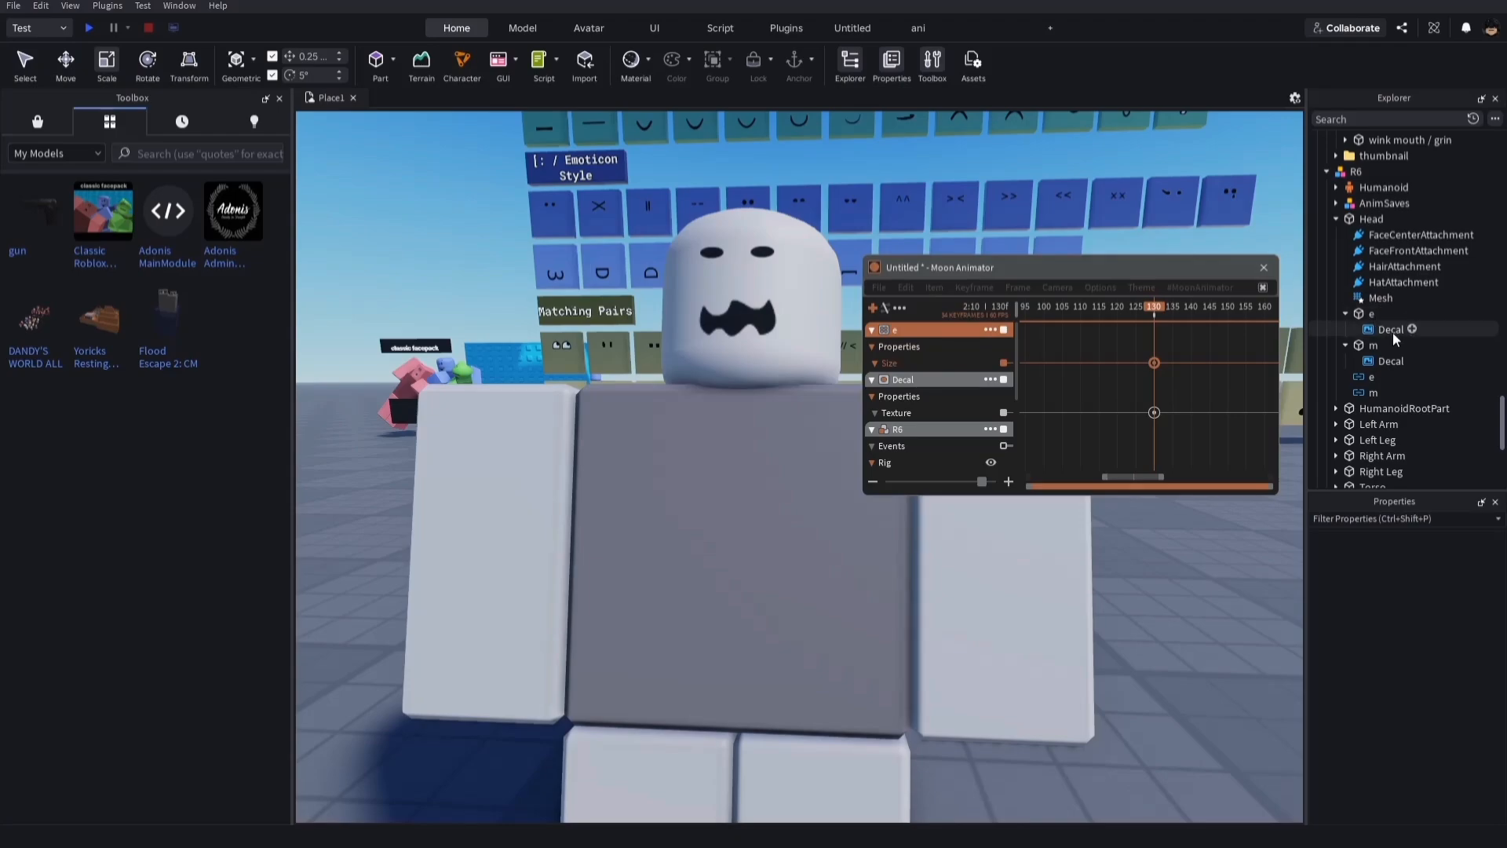
scroll(811, 248, up, 5)
scroll(812, 248, down, 8)
right_drag(812, 248, 811, 246)
scroll(811, 248, up, 4)
scroll(811, 247, up, 1)
ctrl+drag(837, 300, 807, 302)
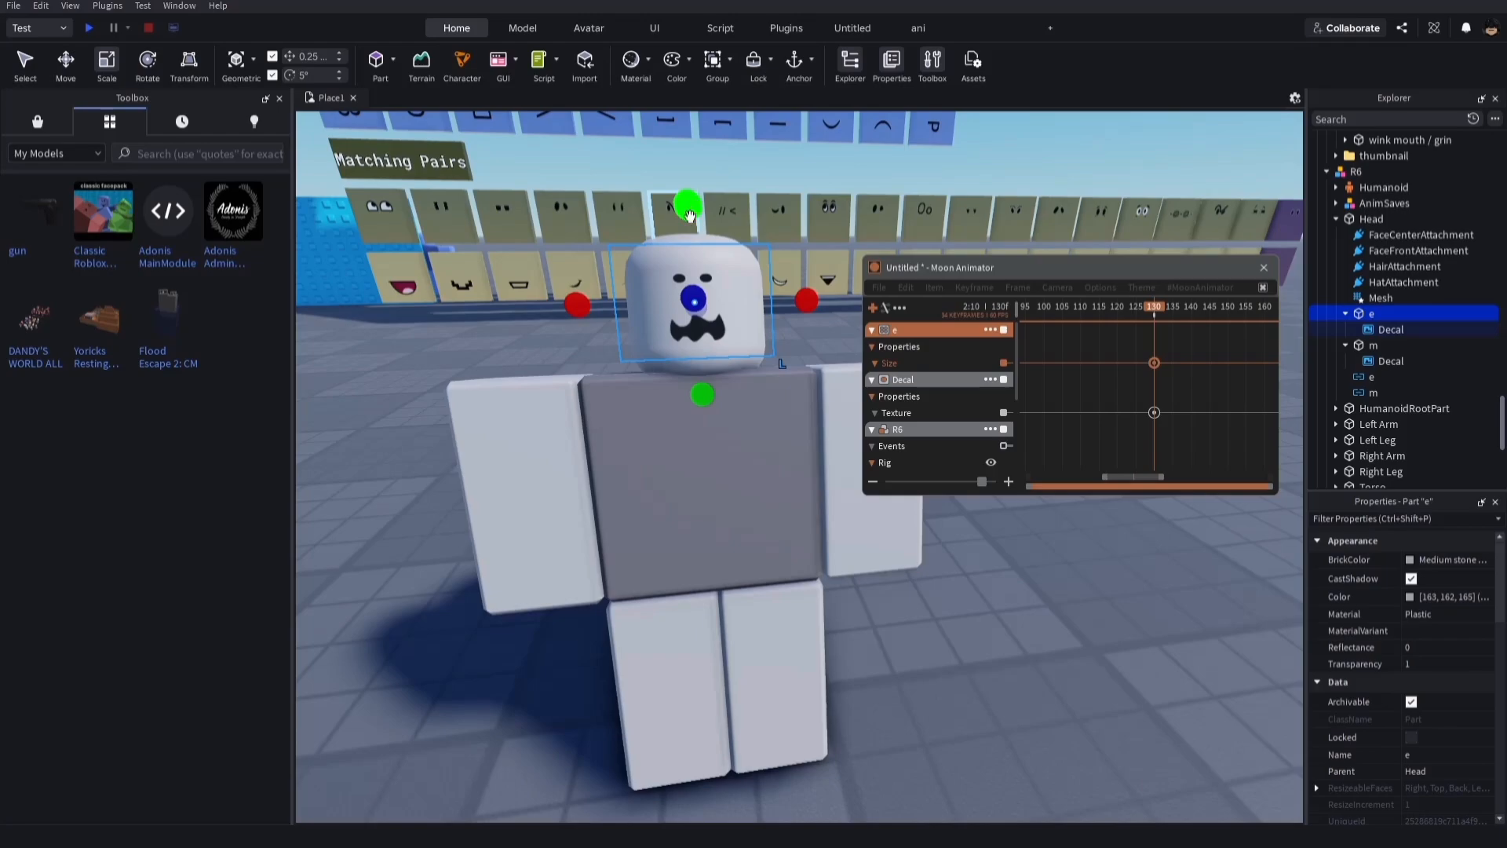
key(ctrl+z)
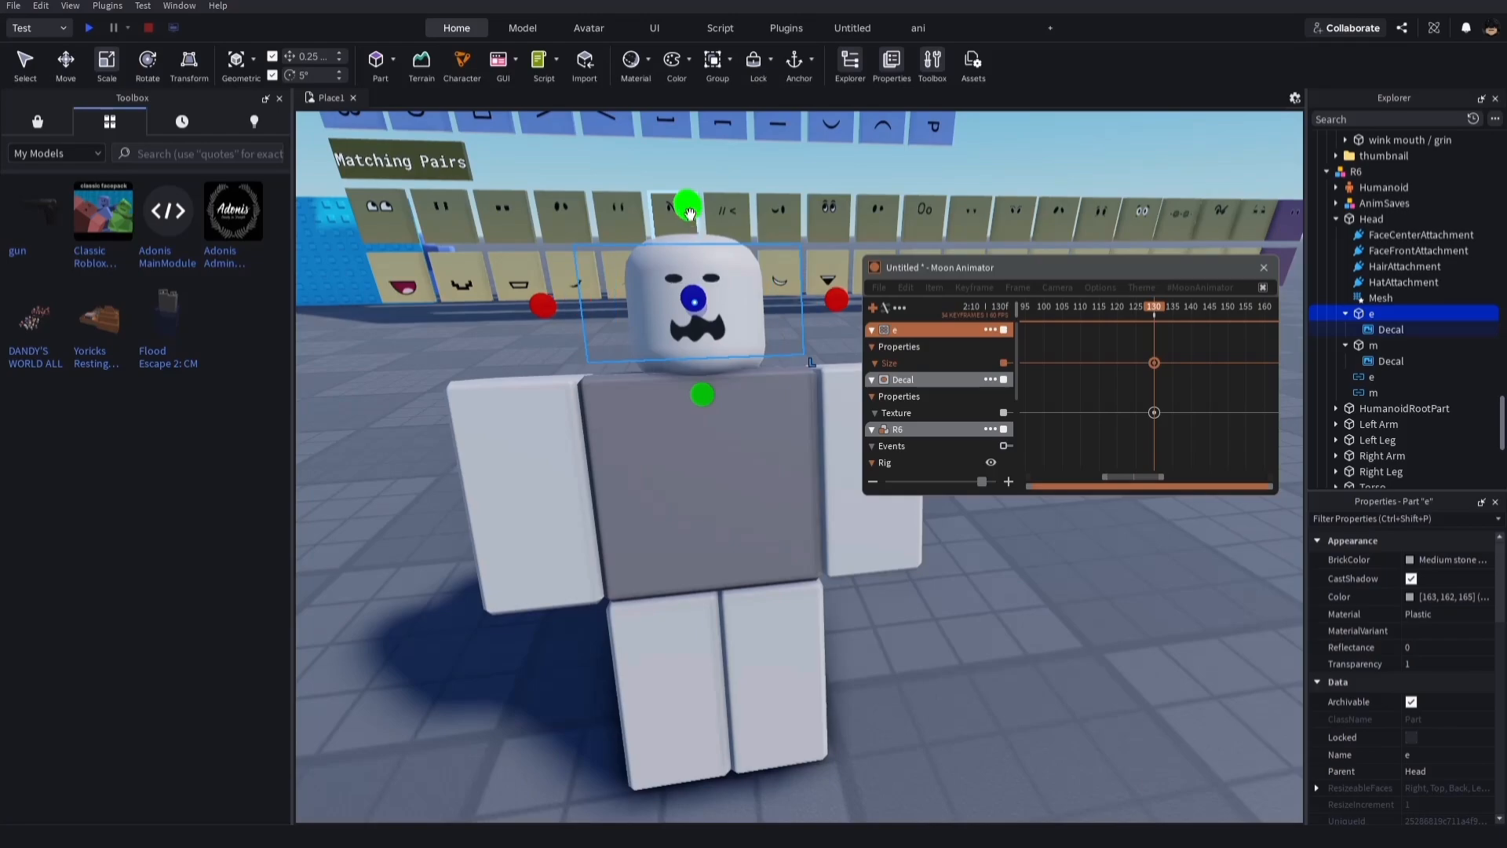
drag(689, 209, 689, 199)
drag(719, 390, 716, 482)
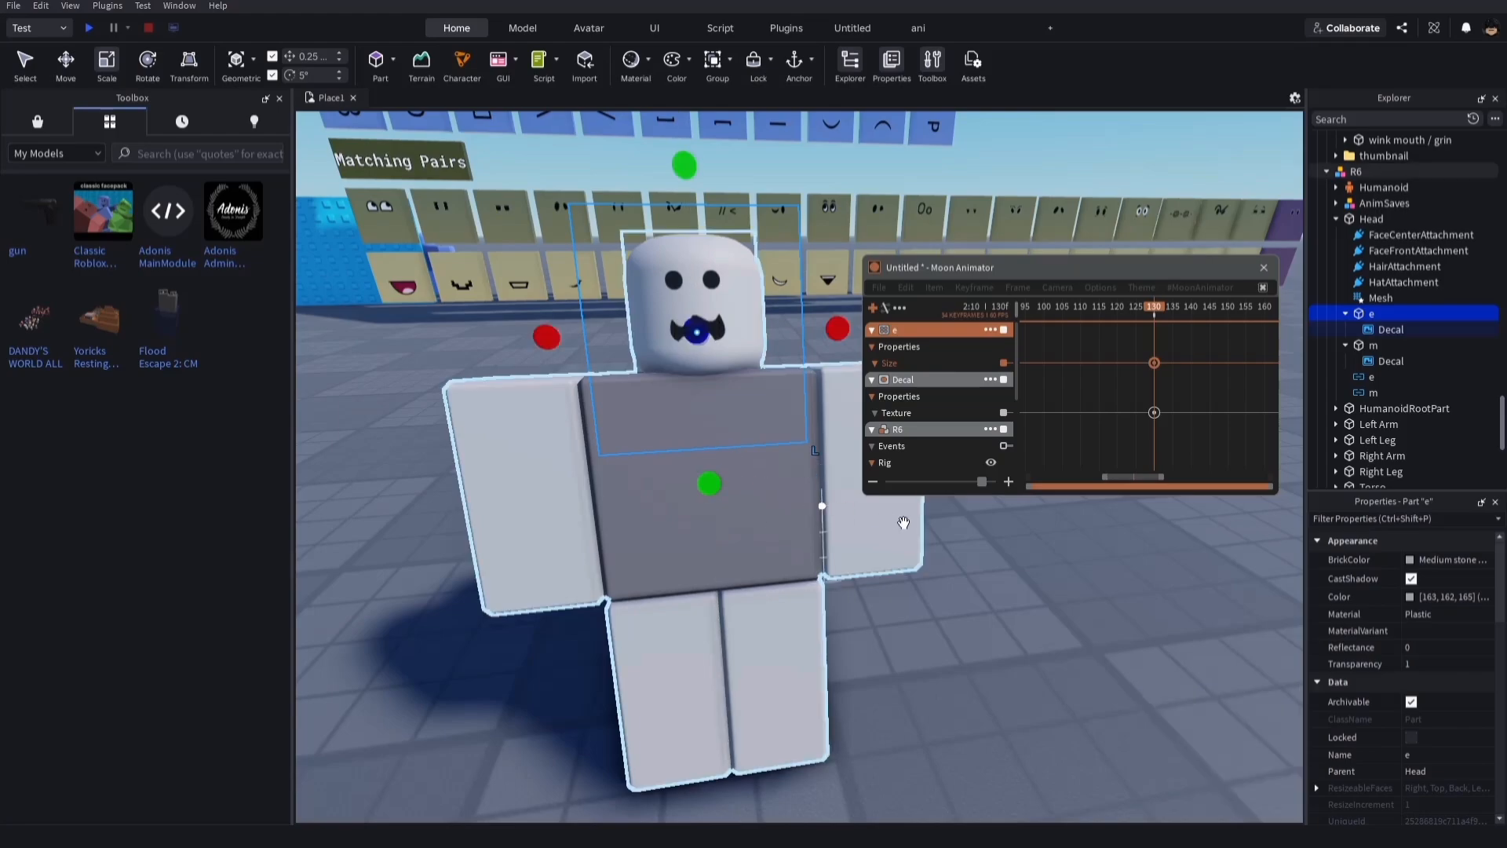
click(1136, 395)
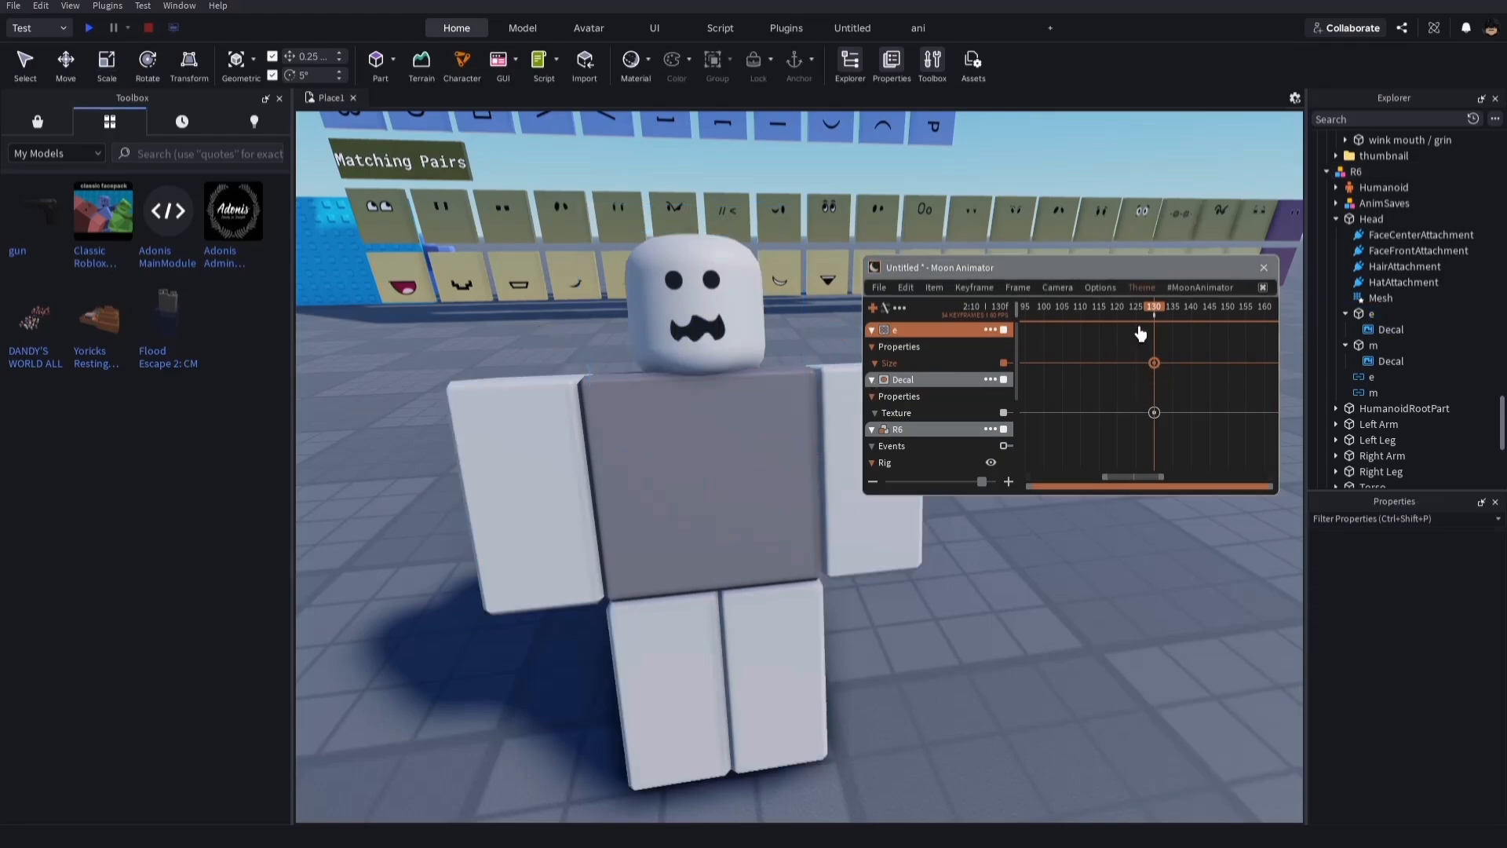
drag(1150, 320, 1152, 328)
- Play the animation from frame 0 to review the eye size change, and return the playhead to frame 130
drag(1069, 316, 674, 367)
key(space)
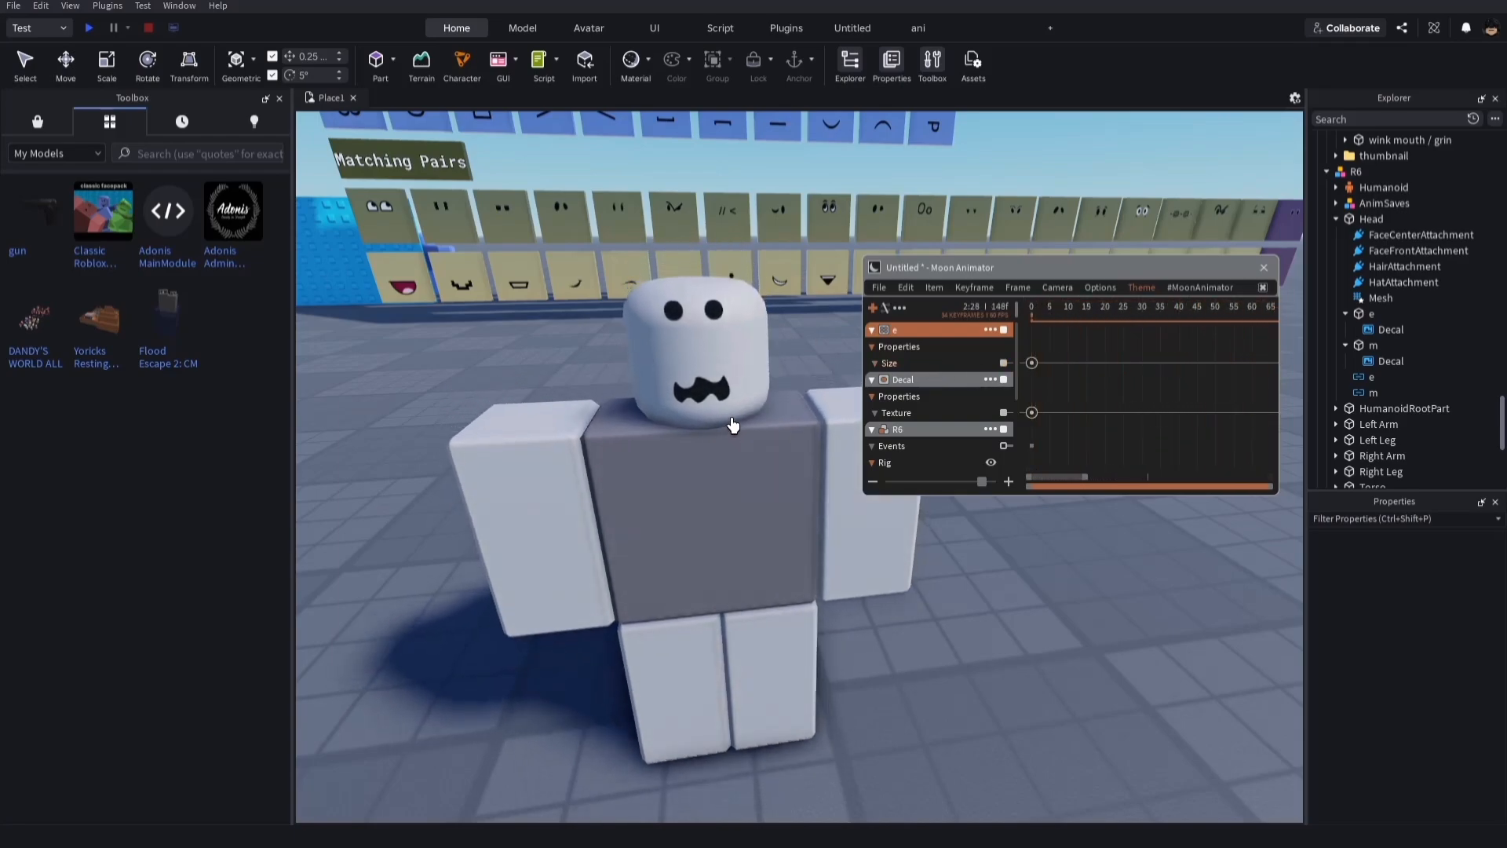
drag(1049, 315, 1095, 383)
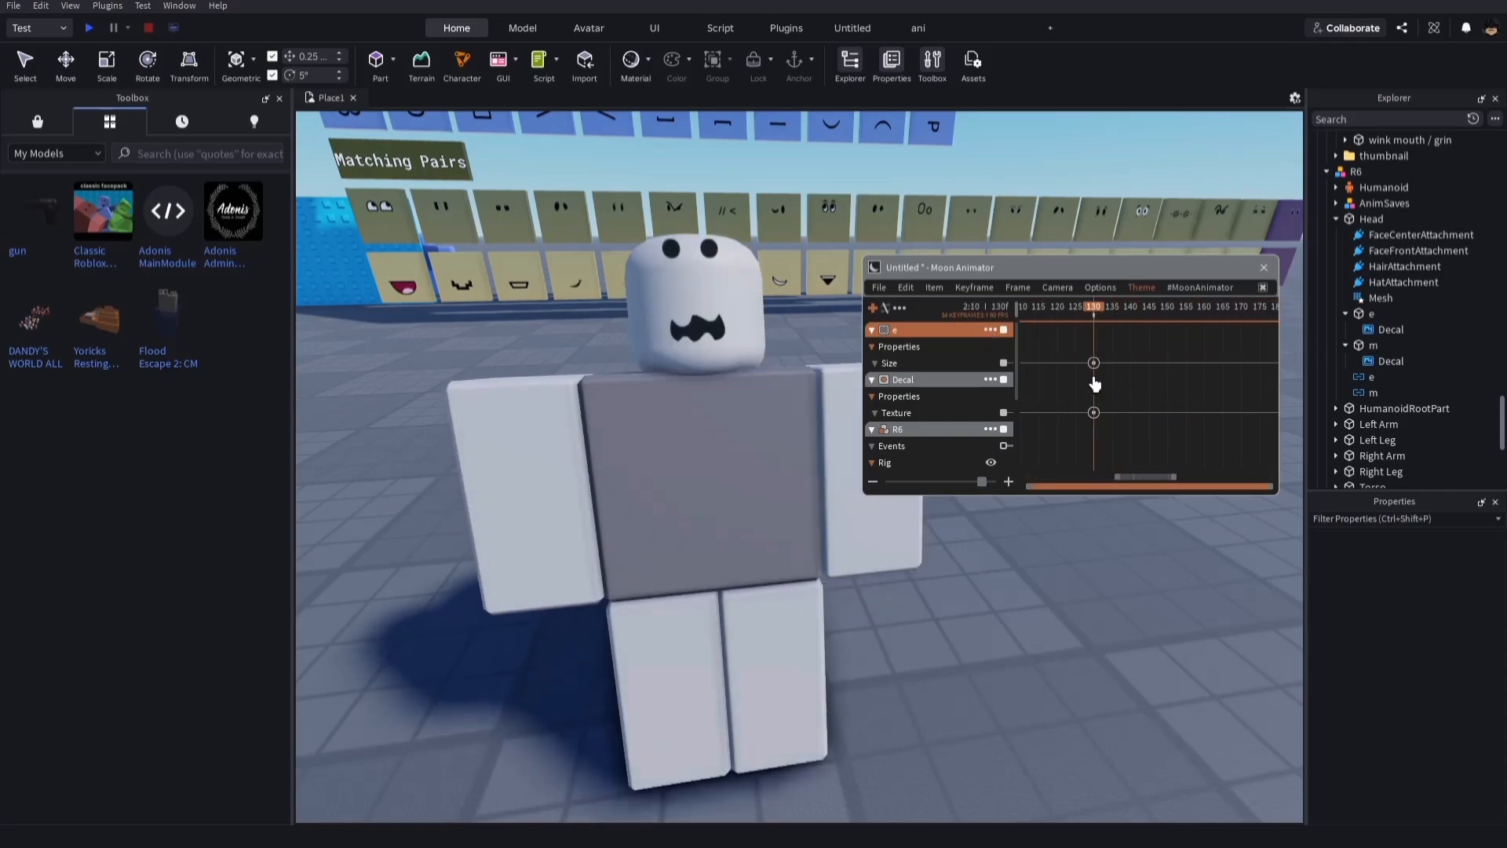
- Select the rig's part e at frame 130 and move it down on the head in Position mode with a new keyframe
scroll(701, 303, up, 3)
right_drag(701, 302, 720, 325)
scroll(699, 301, down, 4)
scroll(698, 303, up, 4)
click(614, 375)
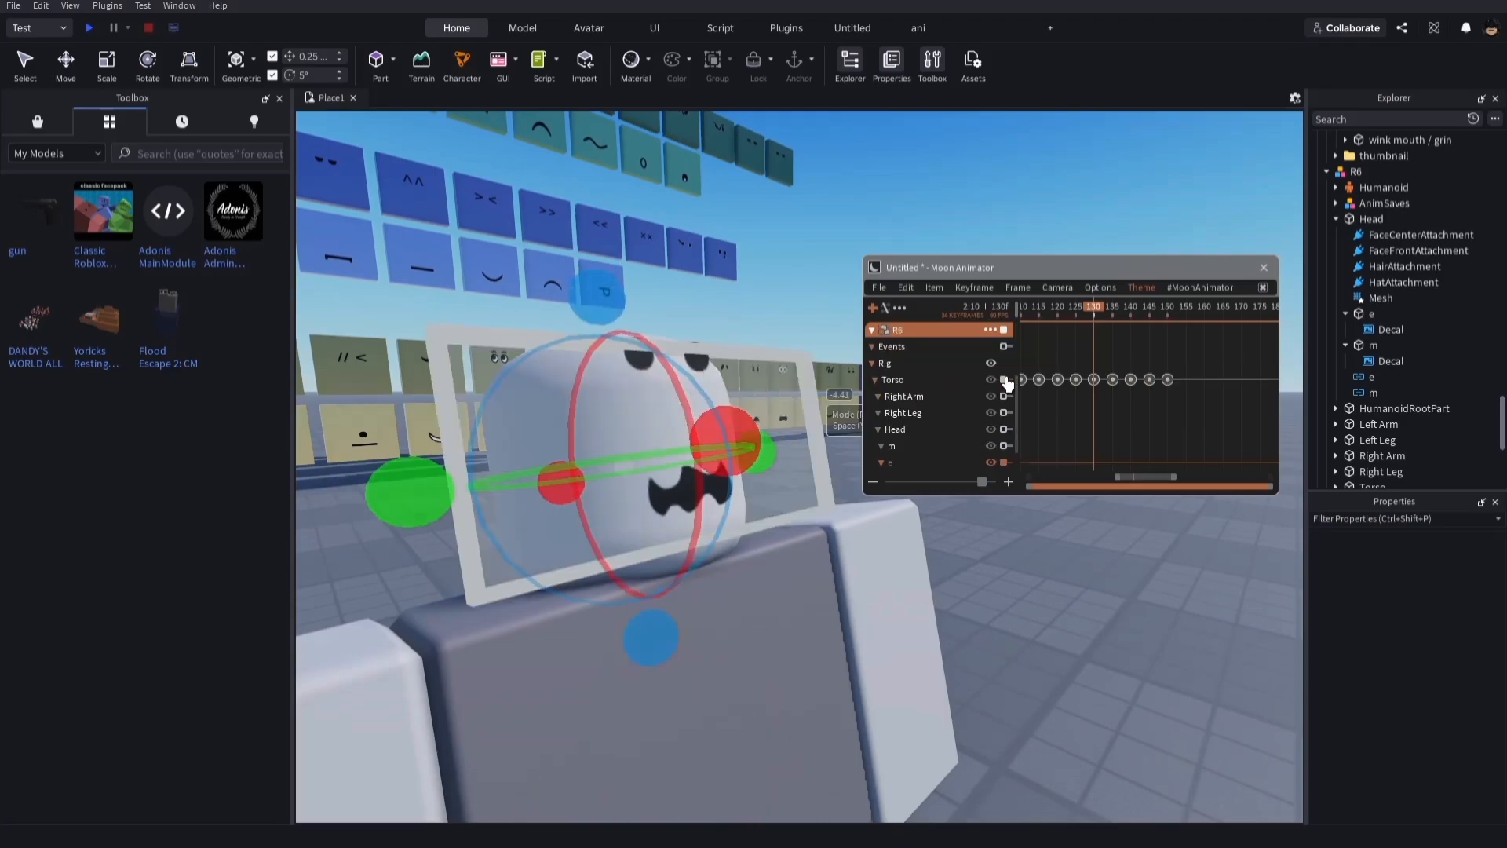
scroll(999, 385, down, 3)
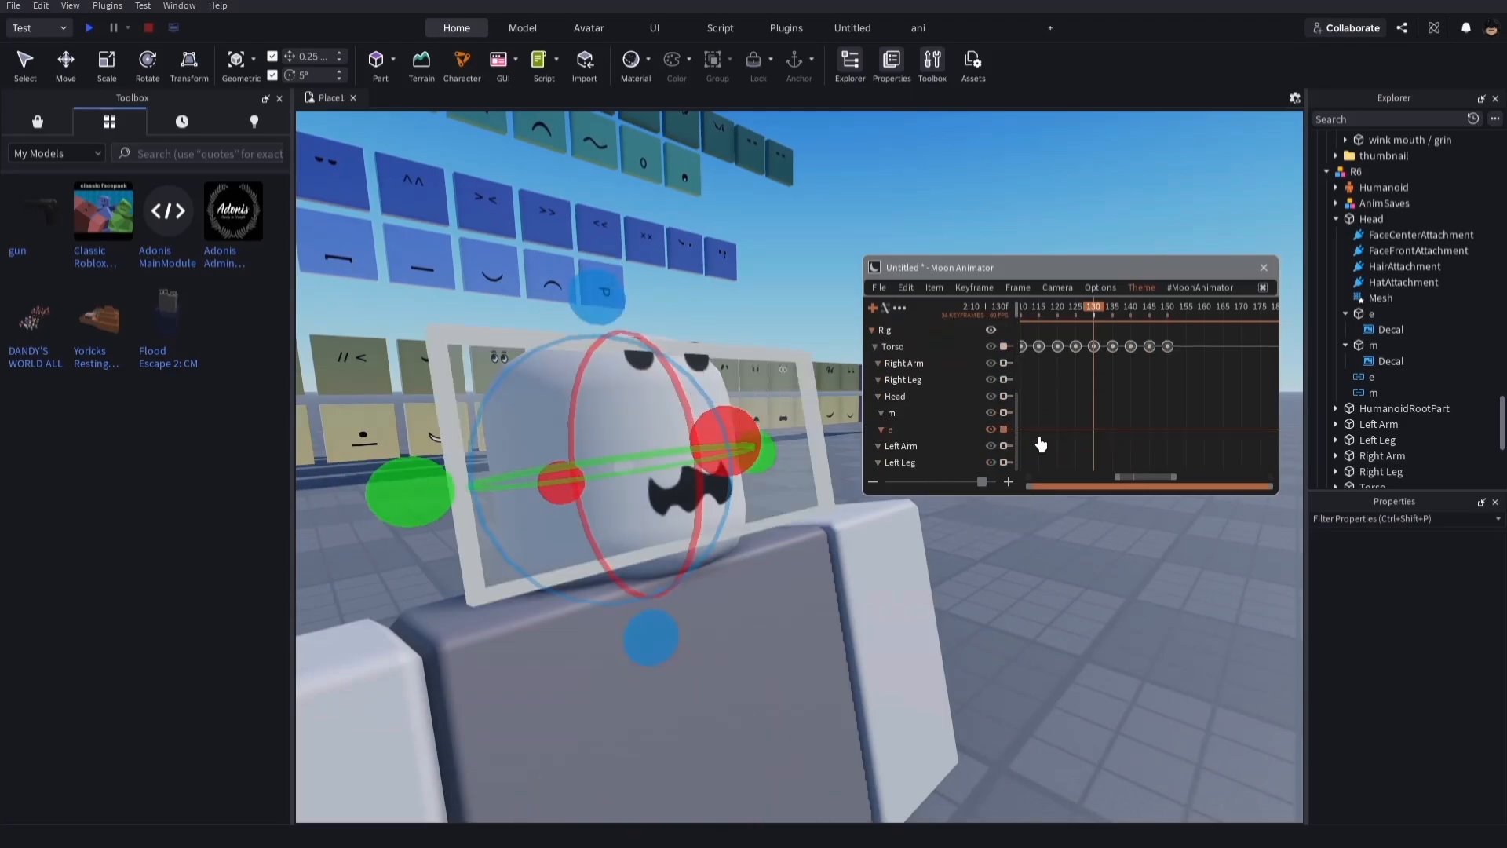
key(r)
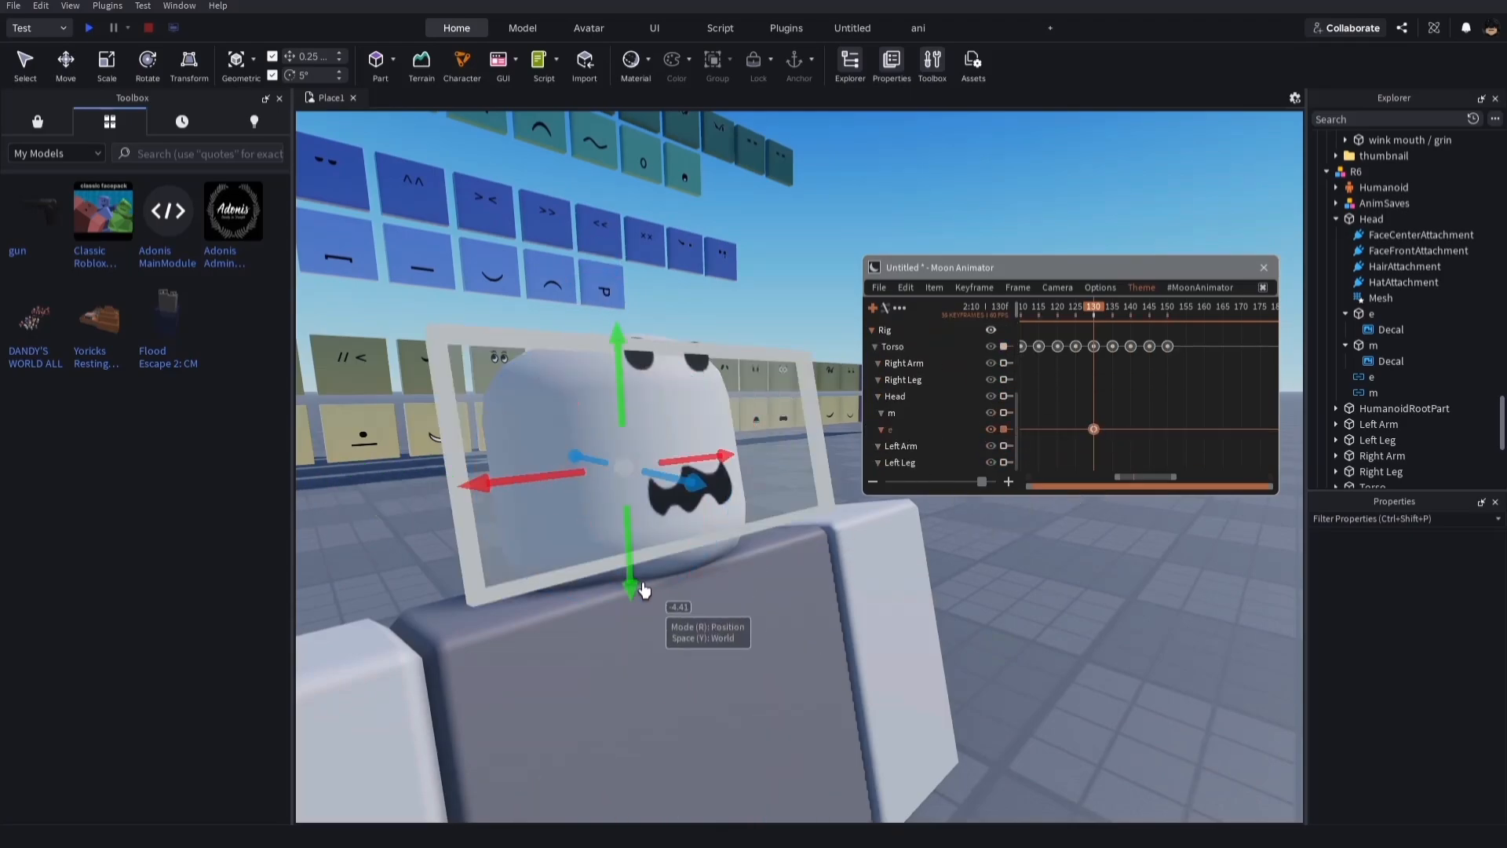
drag(639, 566, 683, 575)
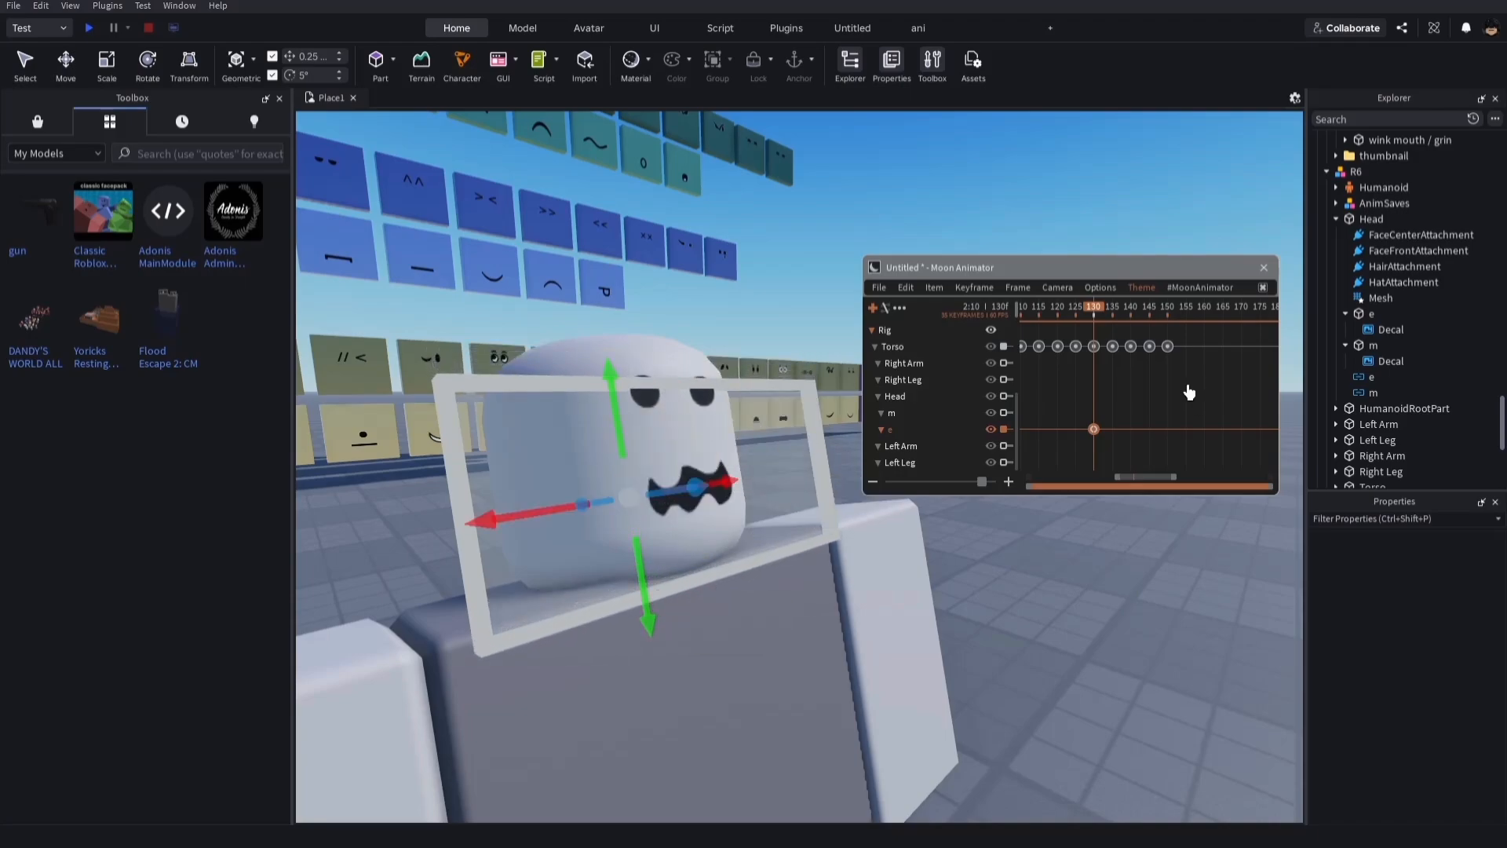
- Paste a rig keyframe for part e at frame 129, just before the size change, and set its easing style to None
drag(1089, 316, 764, 401)
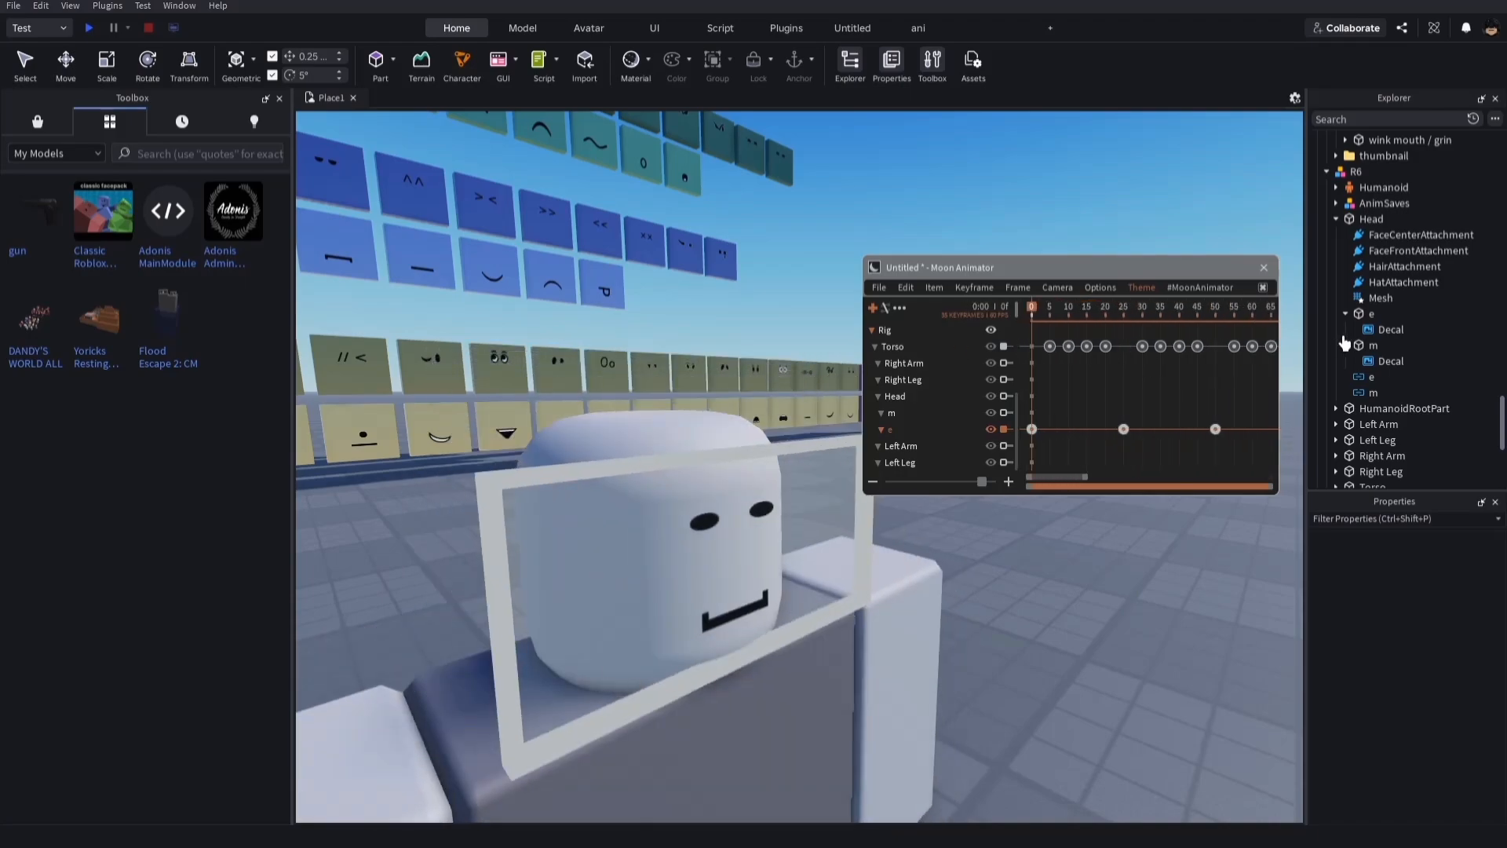
drag(1344, 342, 1166, 423)
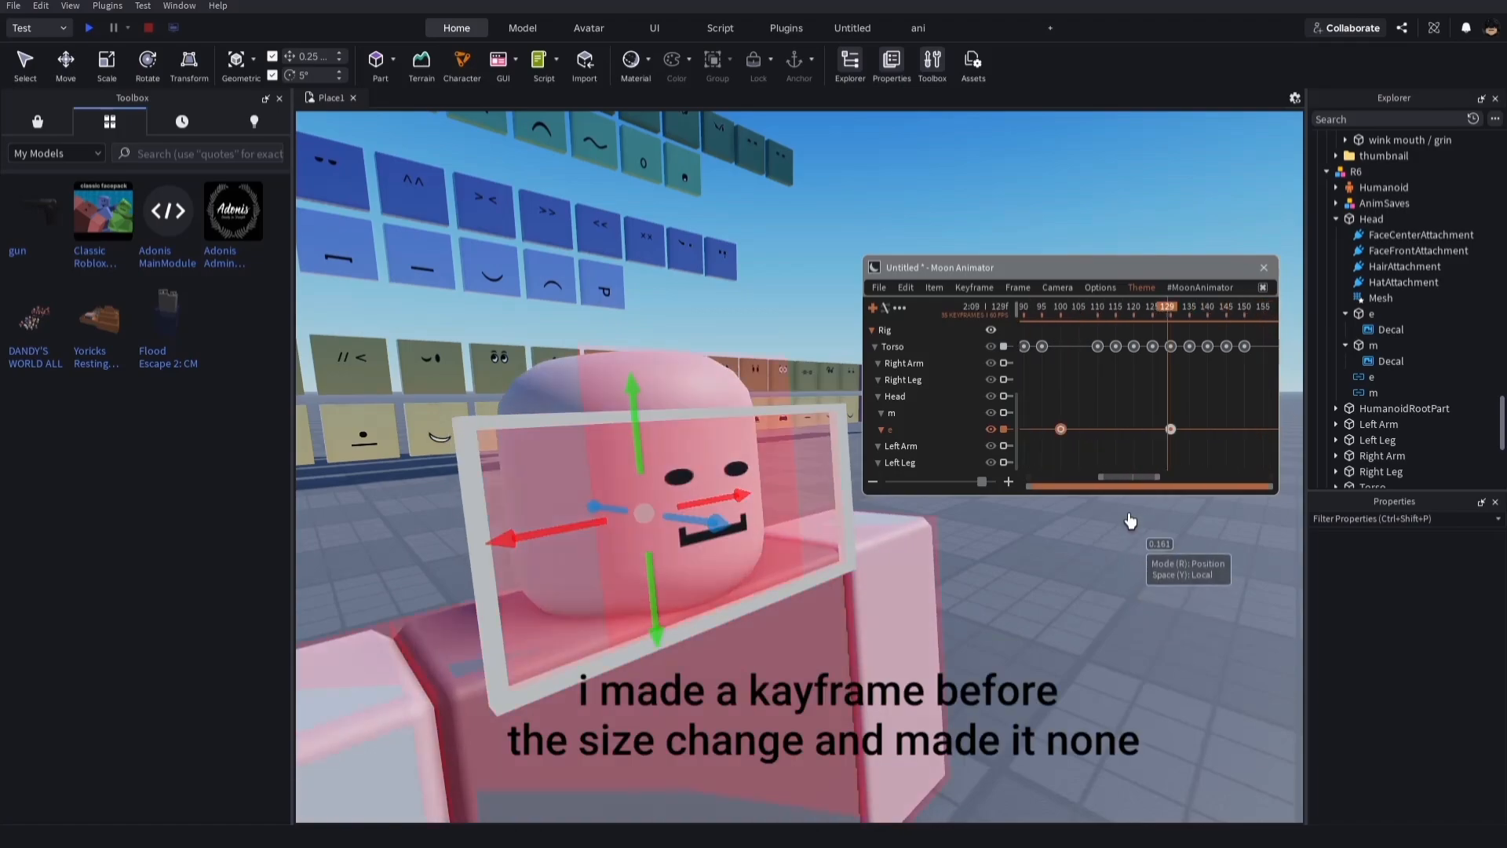
key(ctrl+v)
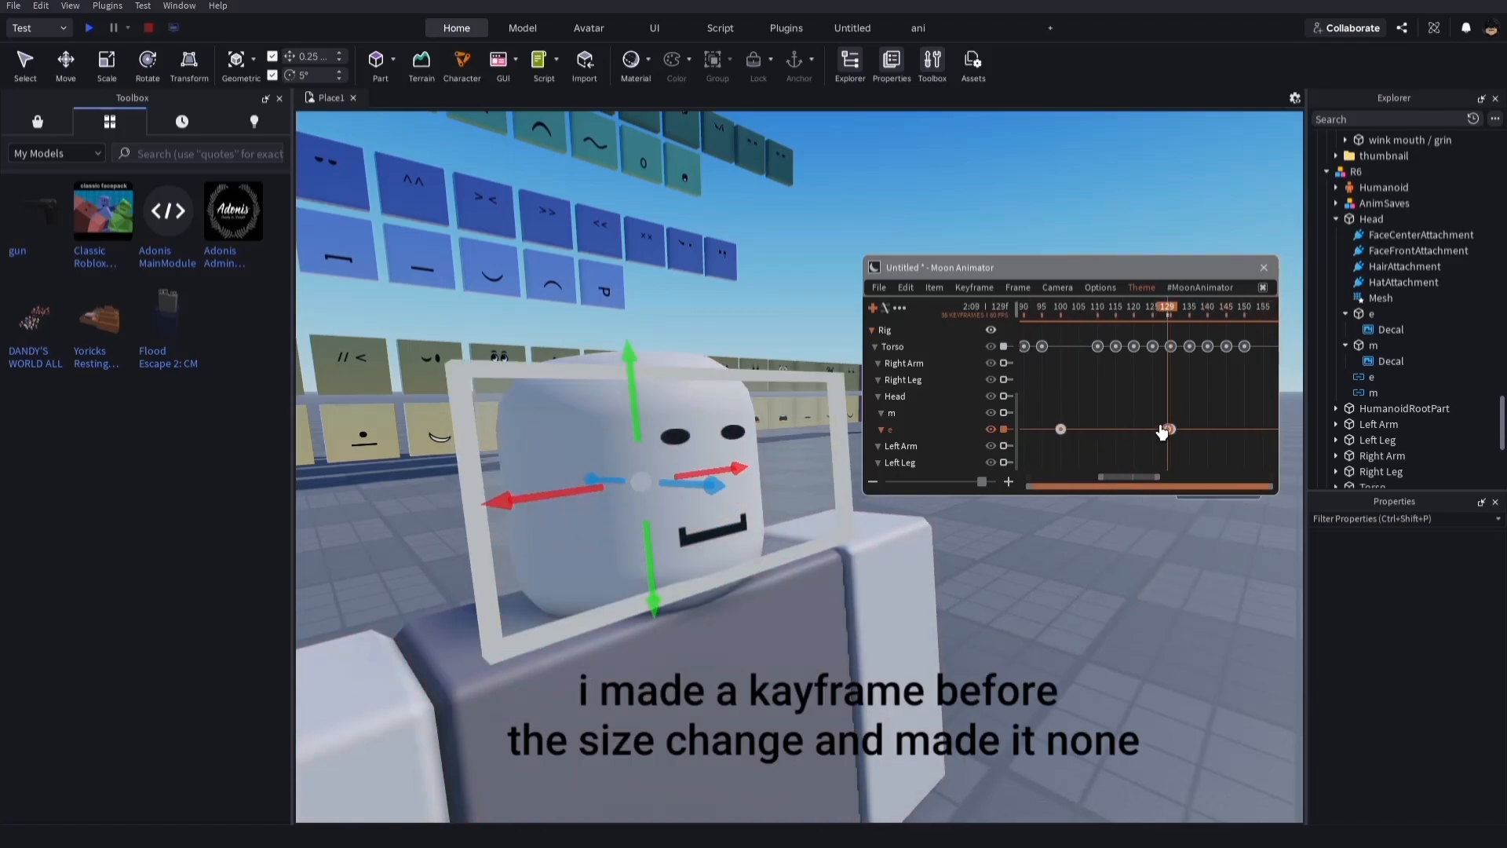
click(1158, 412)
double_click(1167, 430)
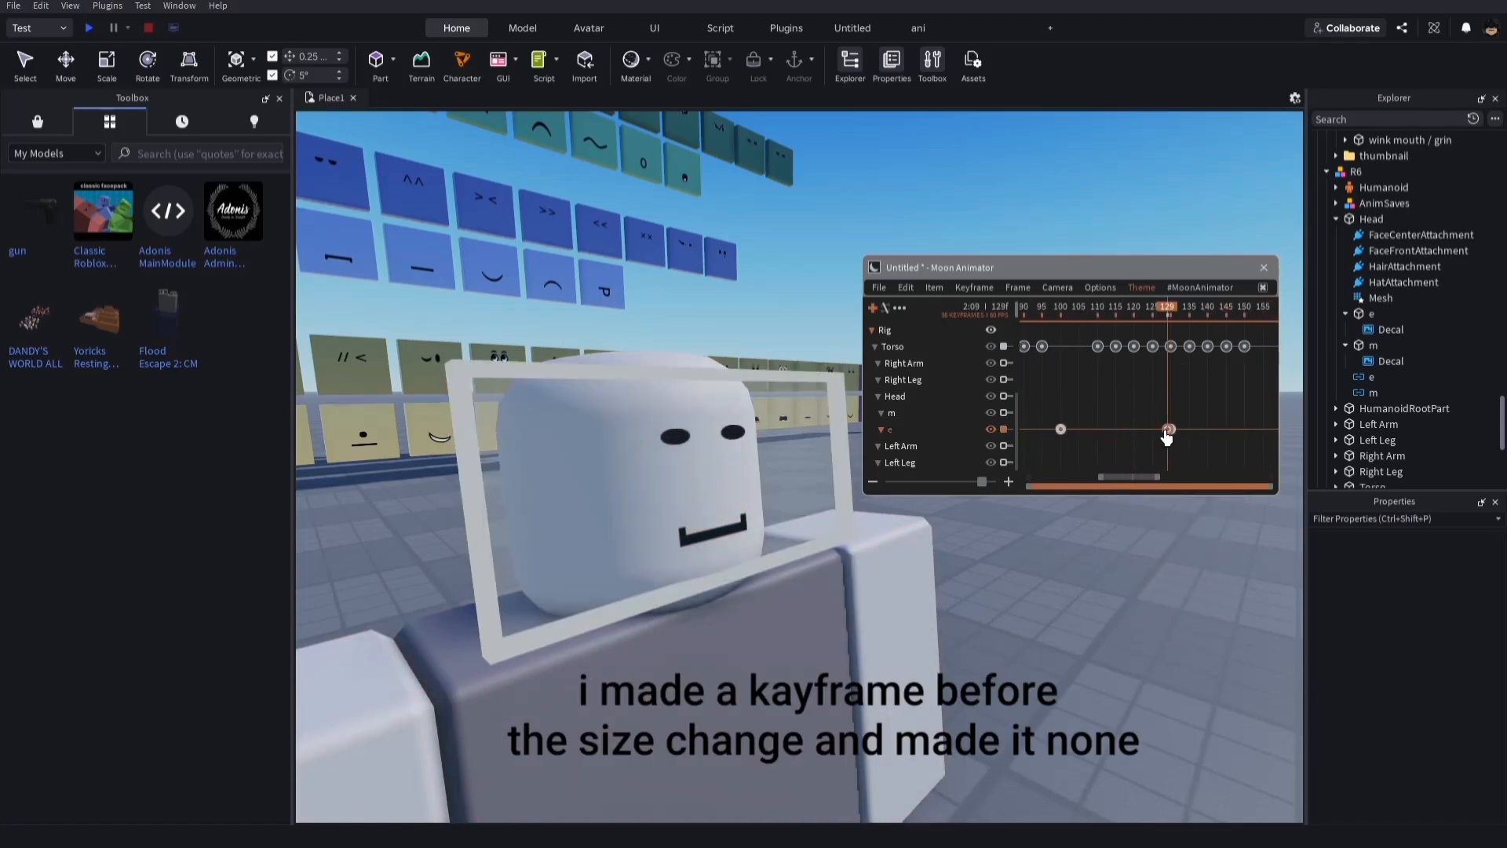
click(1175, 571)
click(1185, 601)
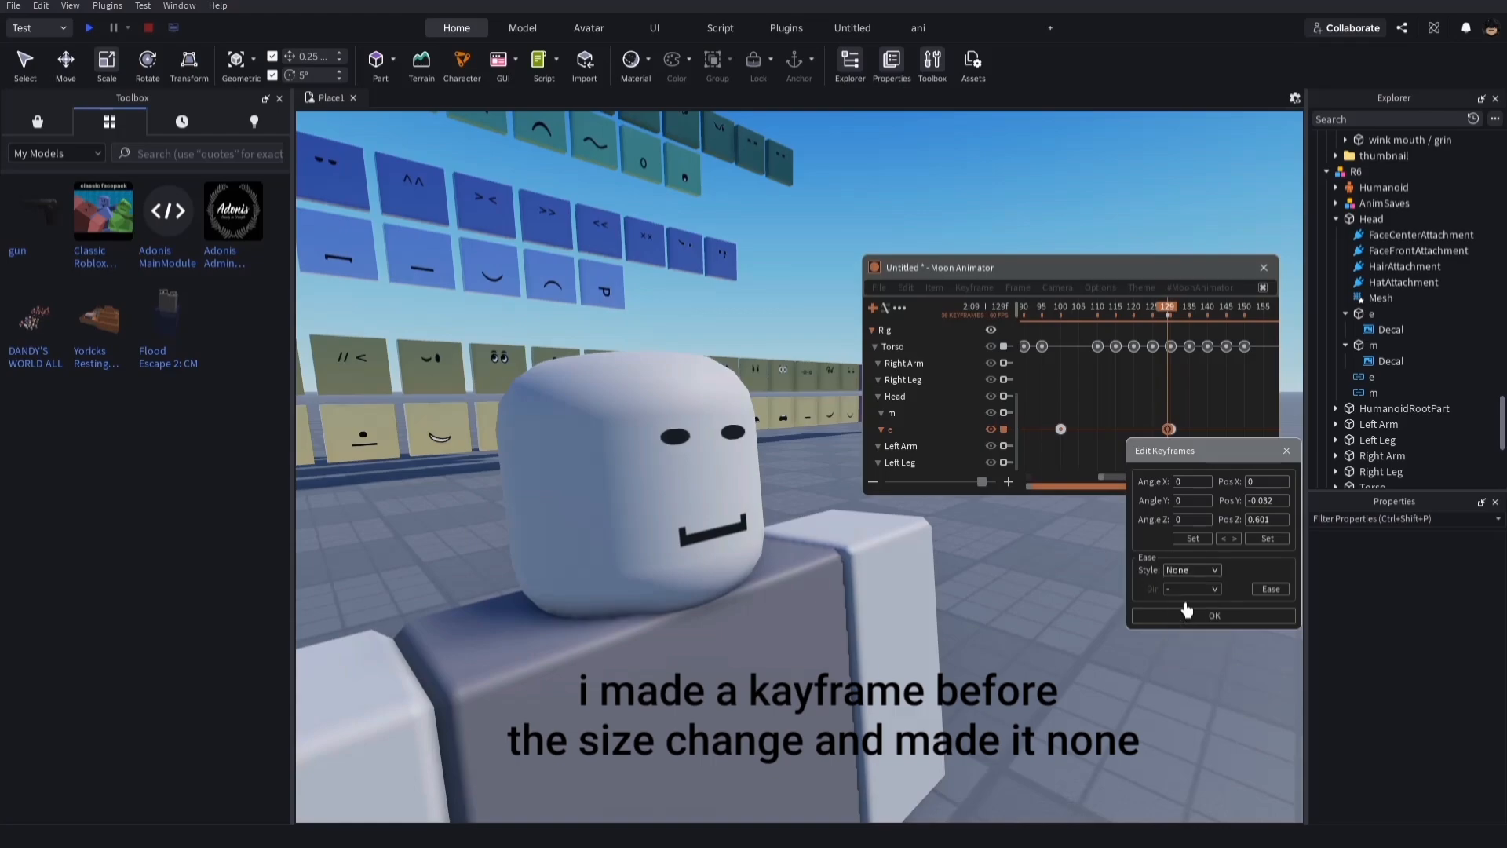
click(1180, 615)
- Play the animation from the rig's front to review the eye movement around the size change
click(1046, 384)
key(d)
right_drag(1048, 630, 458, 481)
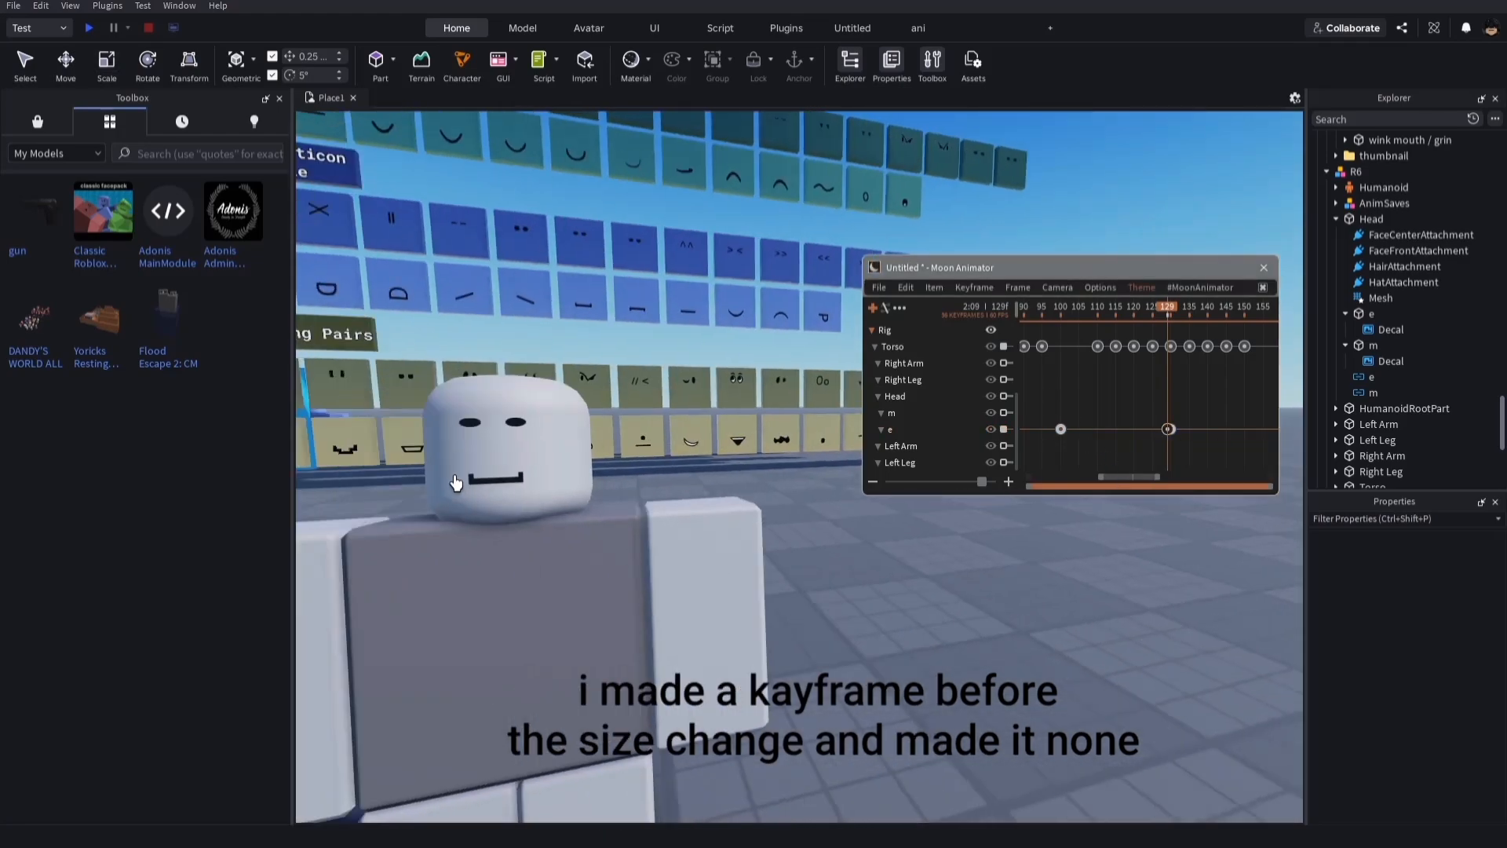
key(a)
key(space)
key(space)
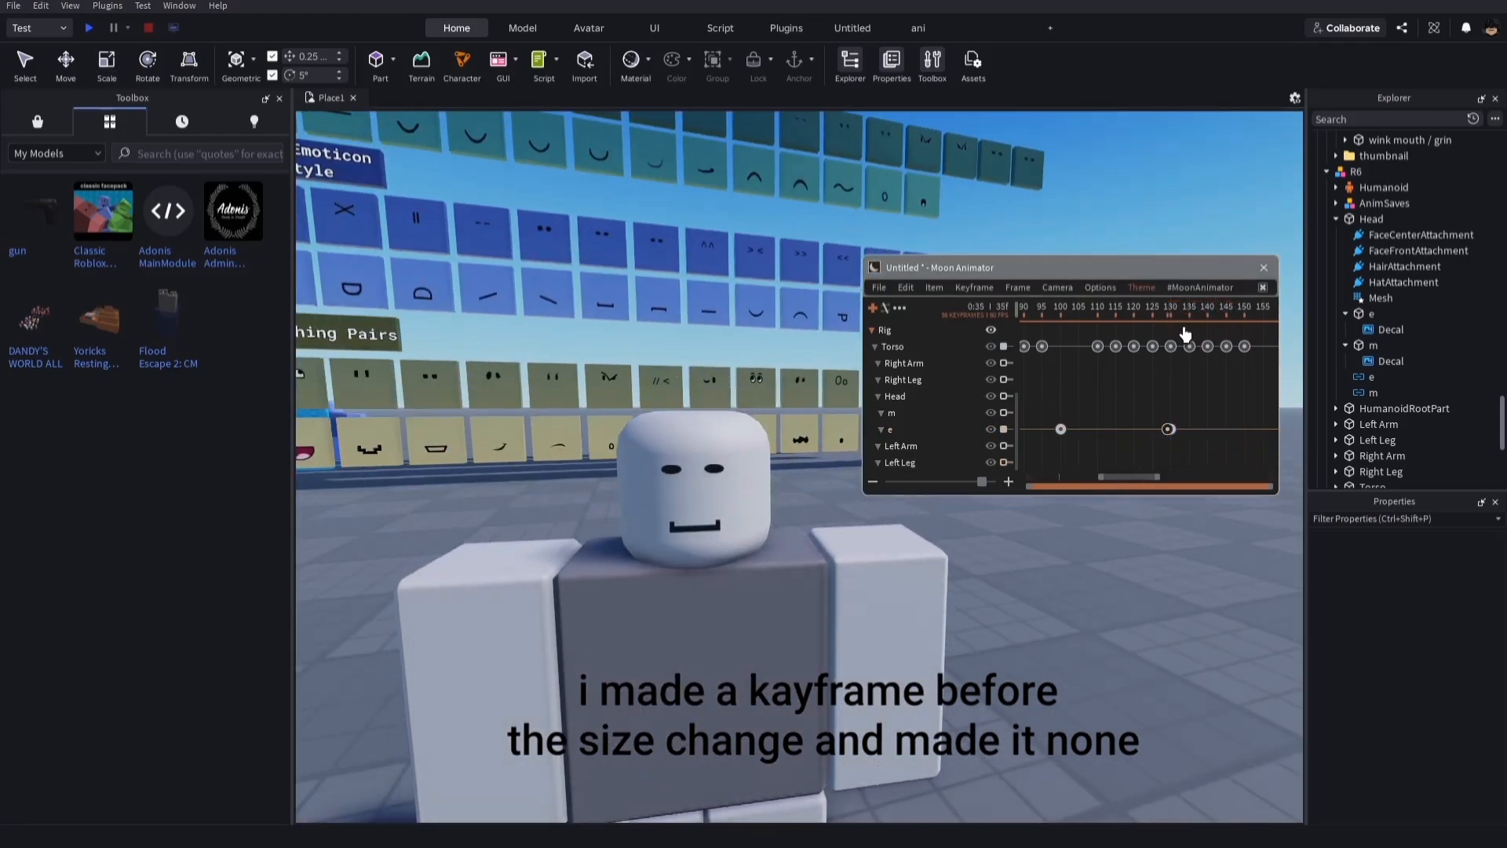
- Lower the eyes part e slightly further on the head at frame 130
drag(1168, 314, 1171, 320)
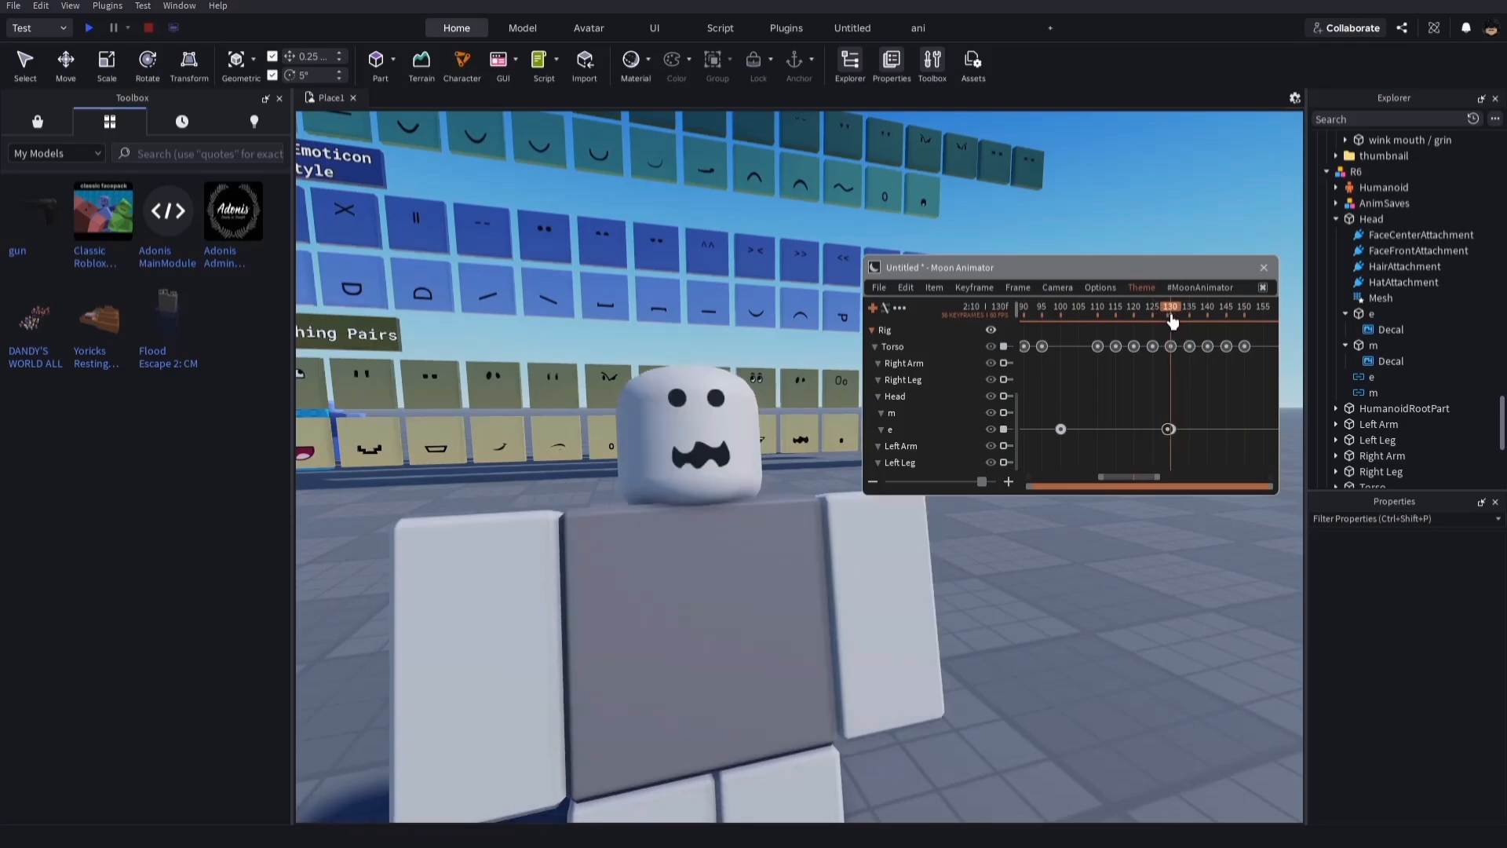
click(669, 434)
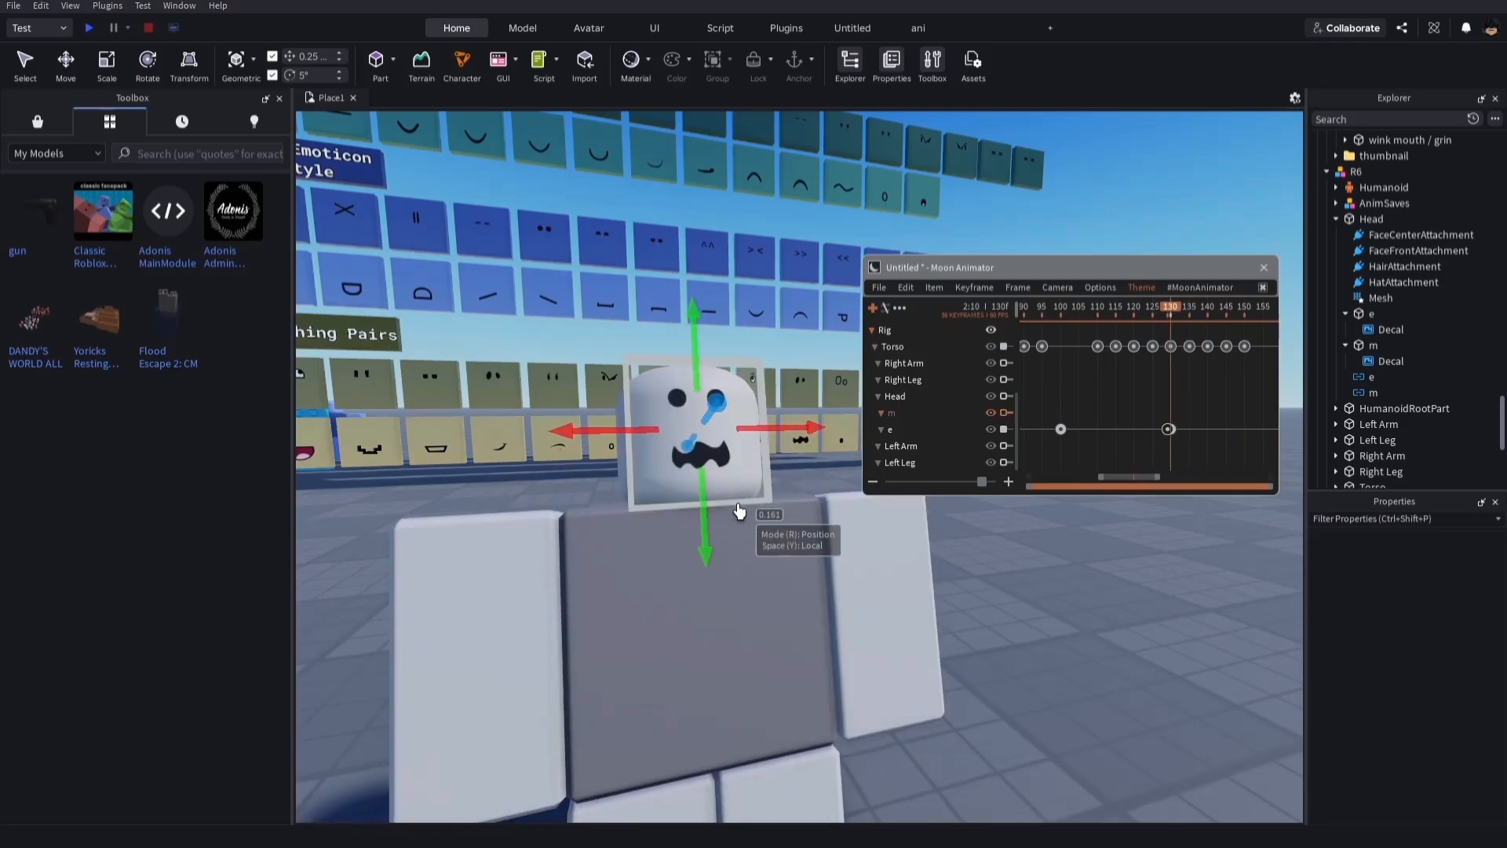
click(899, 430)
drag(698, 538, 706, 549)
click(1077, 631)
- Replay the whole animation from frame 0 with the full rig in view to review the combined eye and mouth changes
key(space)
scroll(1077, 631, down, 8)
right_drag(1078, 631, 1078, 628)
scroll(1079, 629, up, 4)
drag(1052, 316, 777, 351)
key(space)
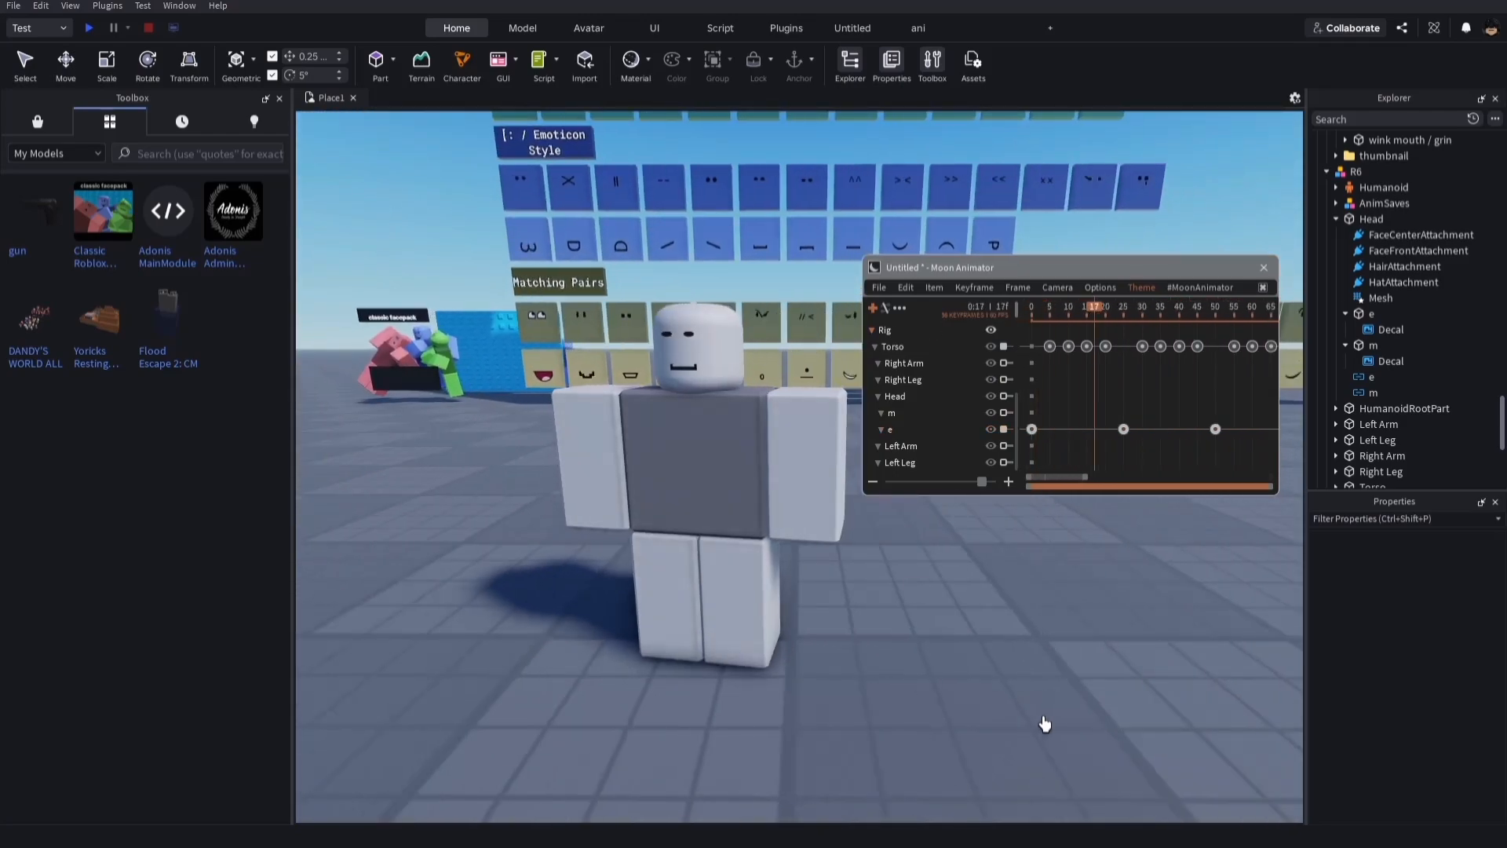
right_drag(1044, 723, 1051, 720)
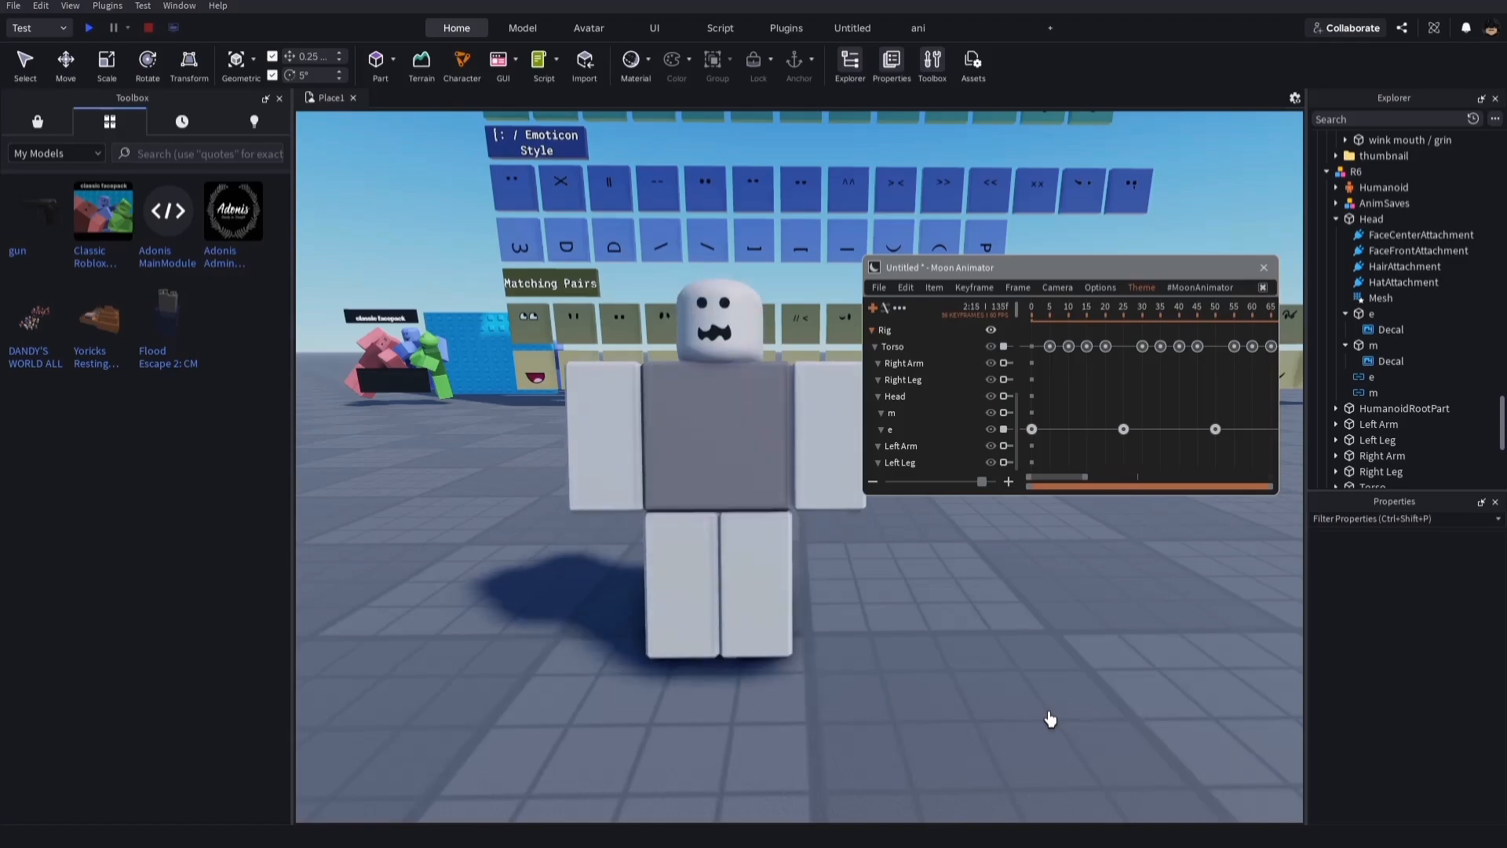
key(a)
scroll(539, 358, down, 3)
right_drag(656, 330, 661, 327)
scroll(659, 328, up, 3)
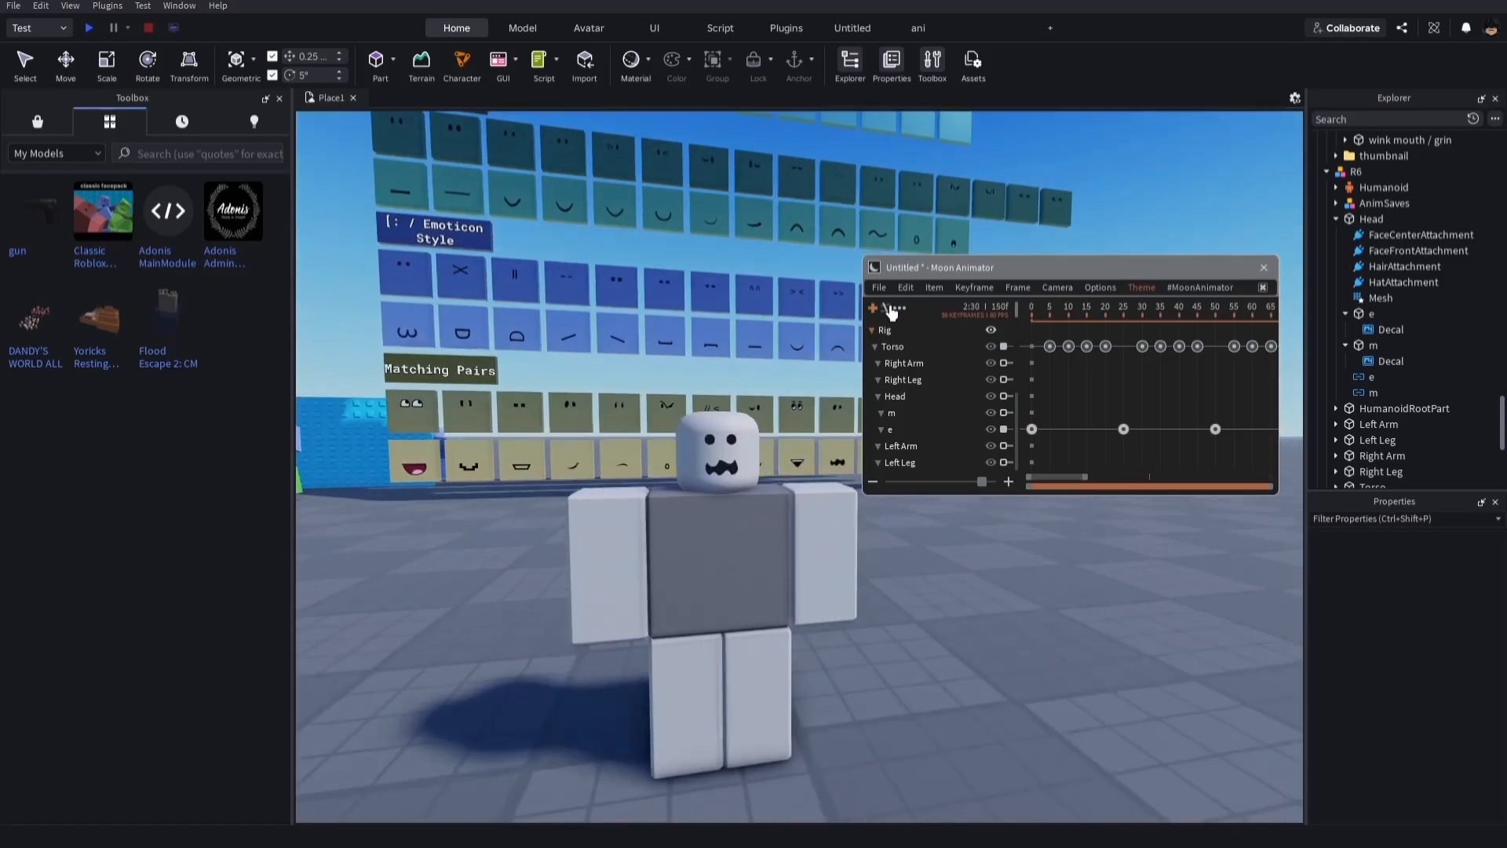
- Reposition the Moon Animator window and examine the rig's final face up close along with the Size, Texture and rig tracks
drag(926, 282, 1002, 495)
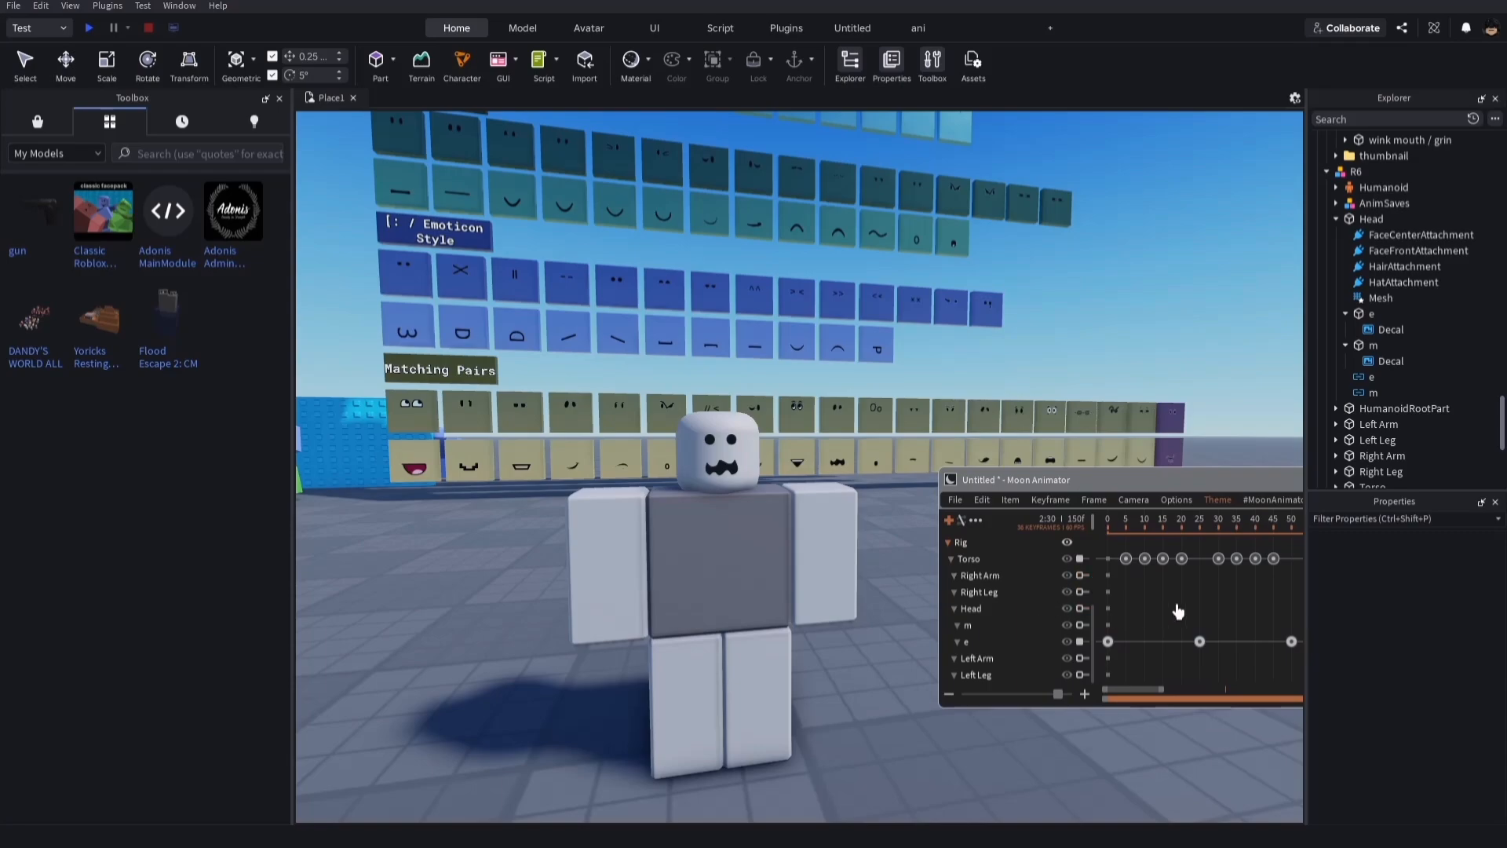
scroll(1042, 628, up, 3)
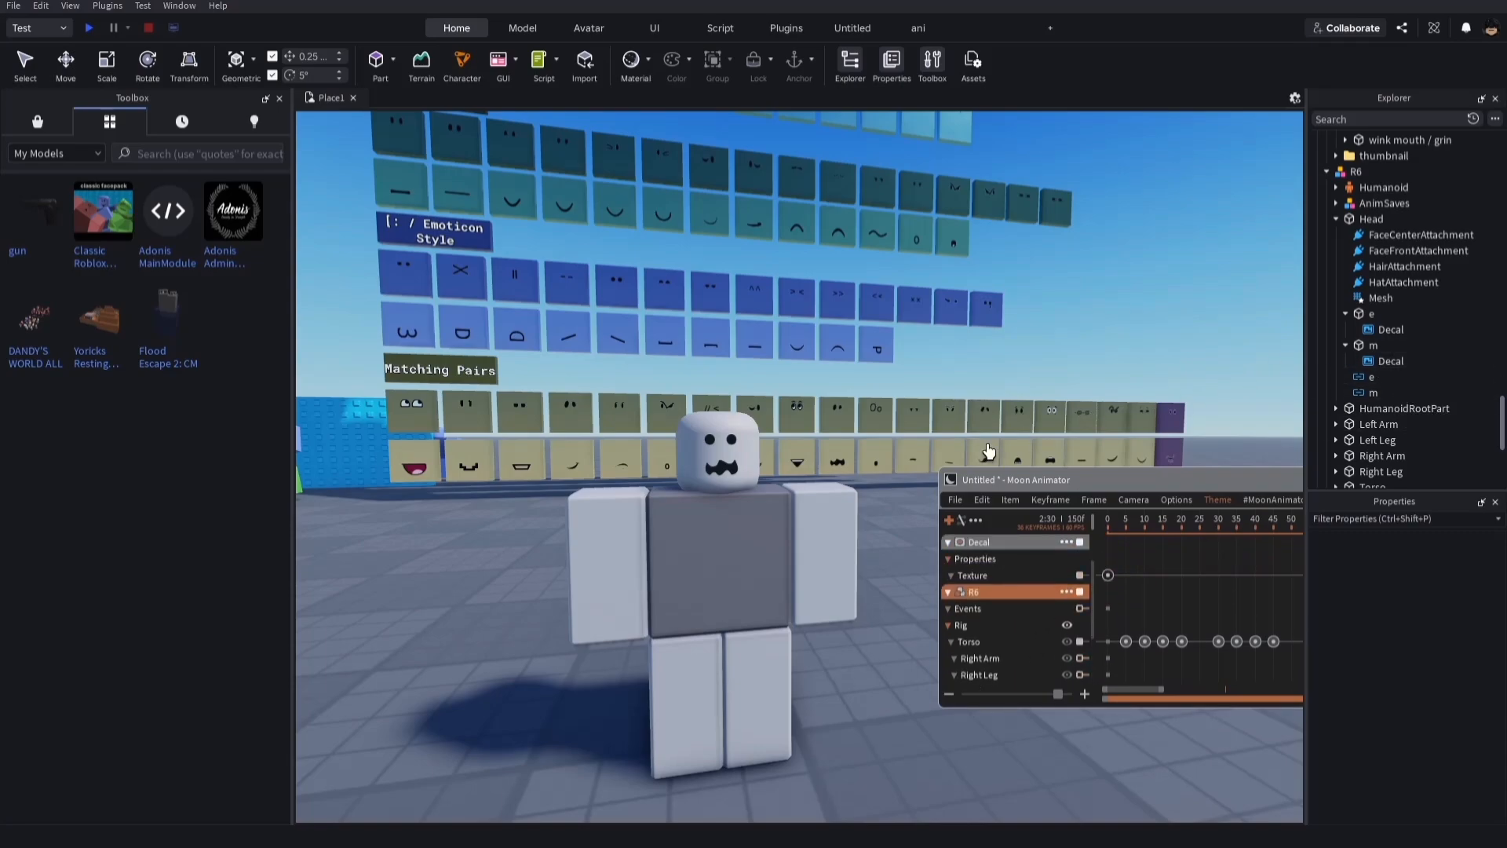
key(w)
key(w)
right_drag(704, 471, 729, 474)
key(a)
right_drag(996, 327, 1000, 323)
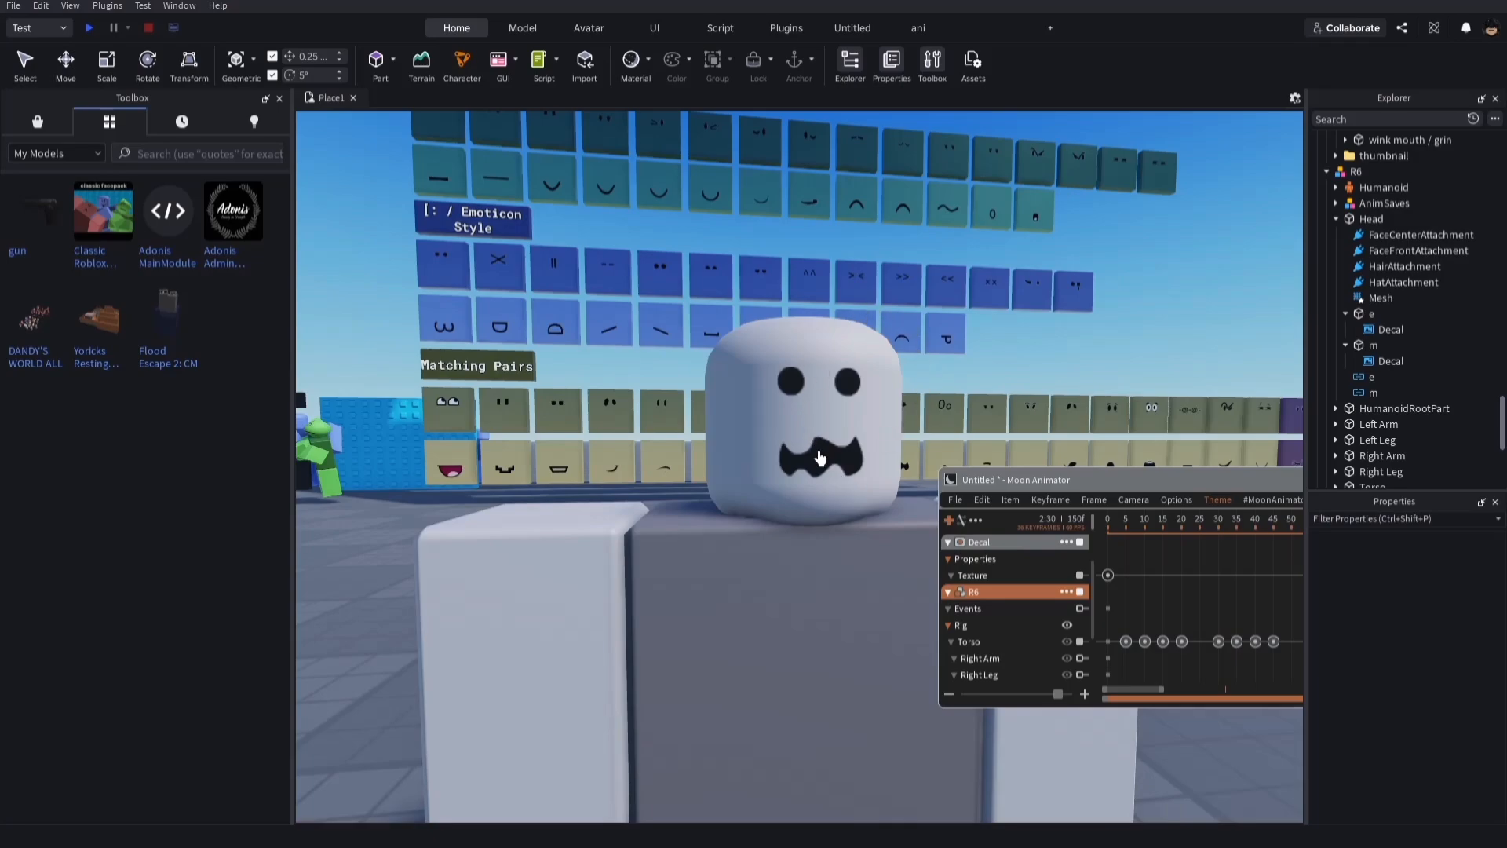
scroll(835, 495, up, 10)
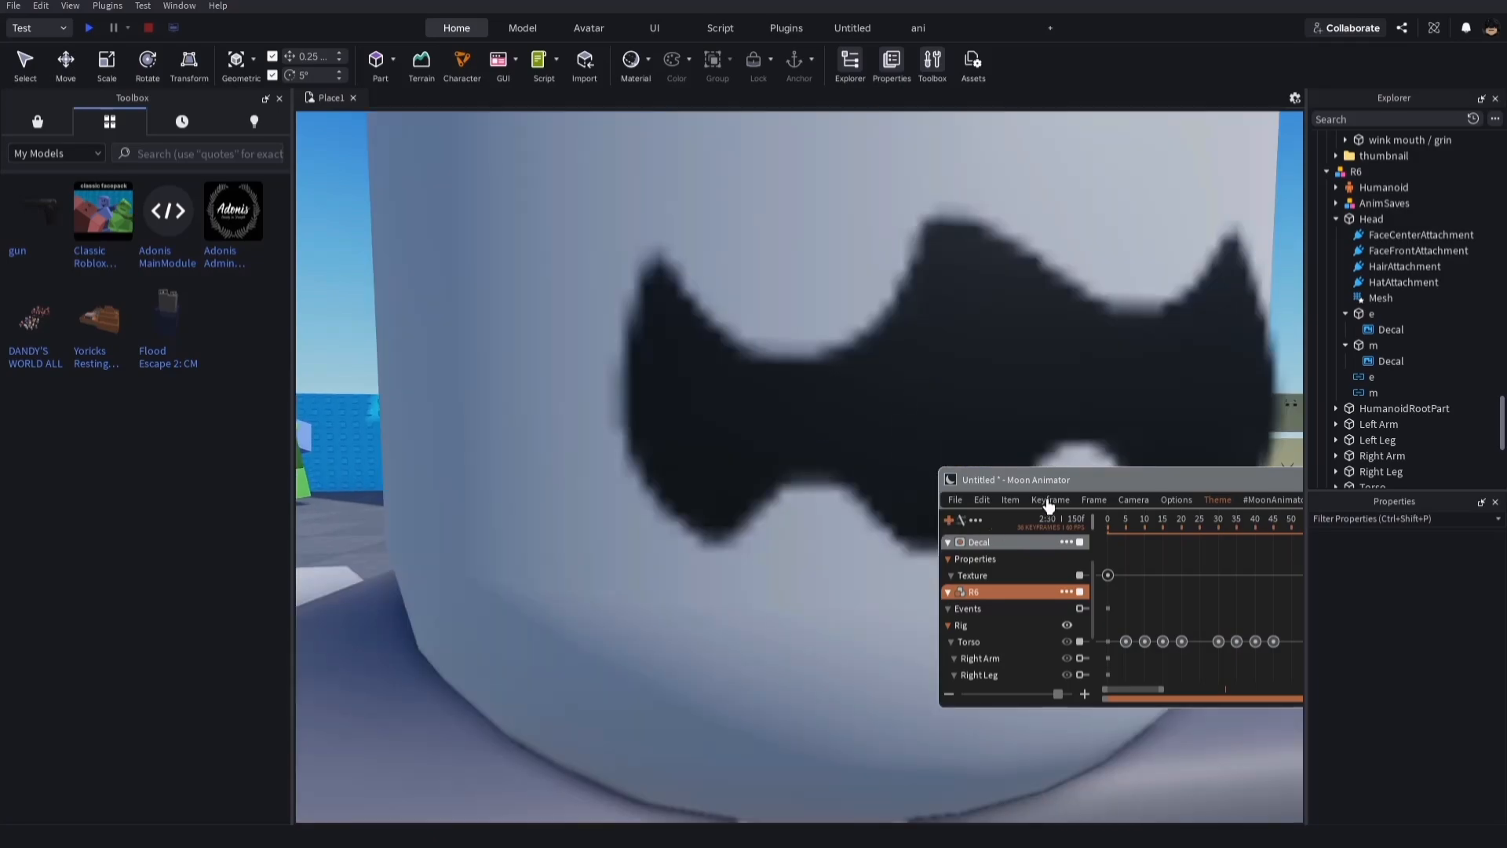
scroll(1048, 511, down, 10)
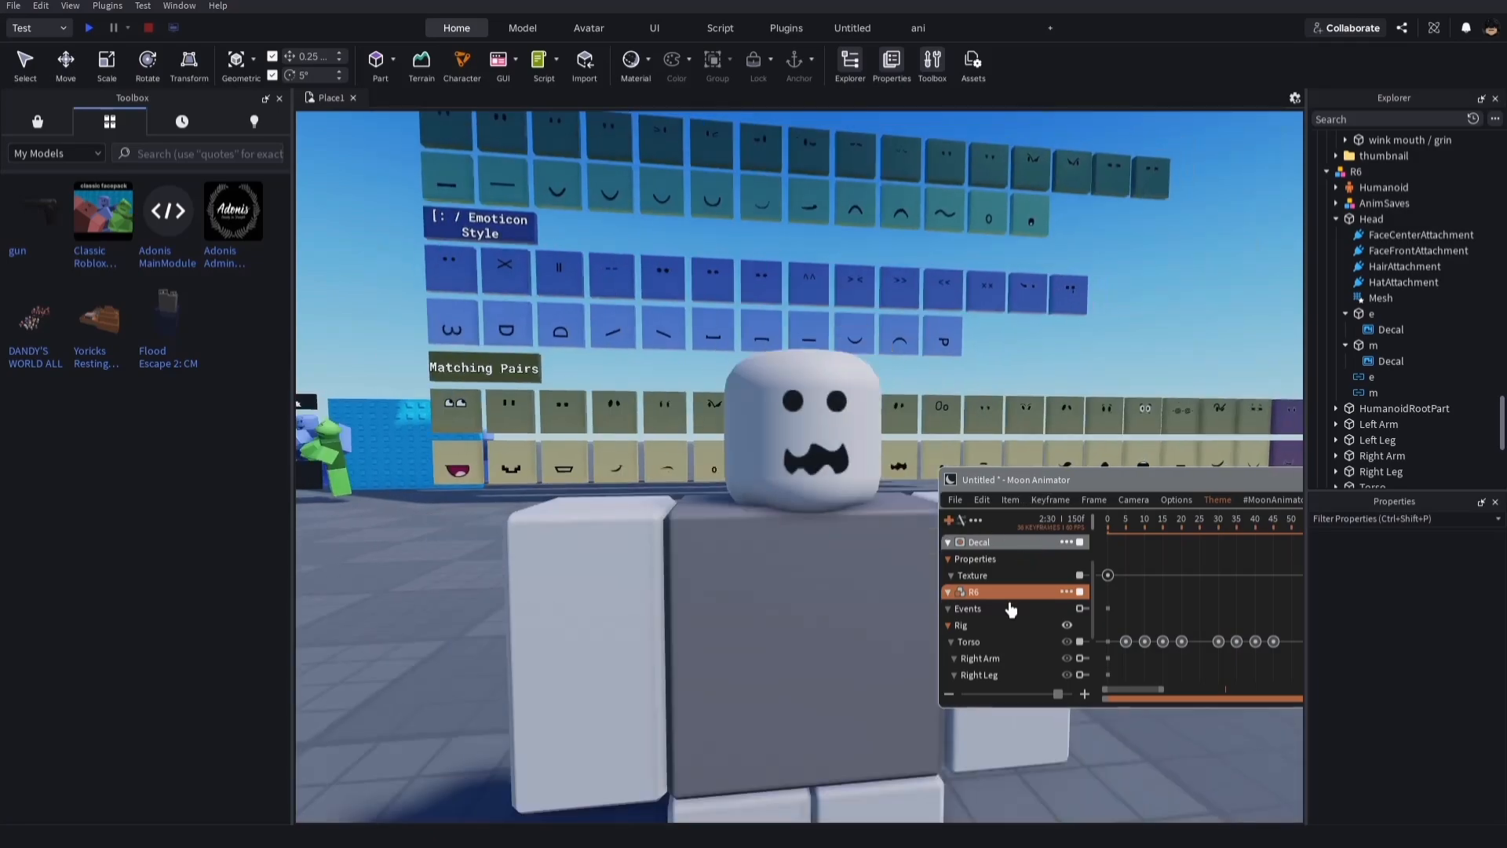
scroll(1010, 610, up, 3)
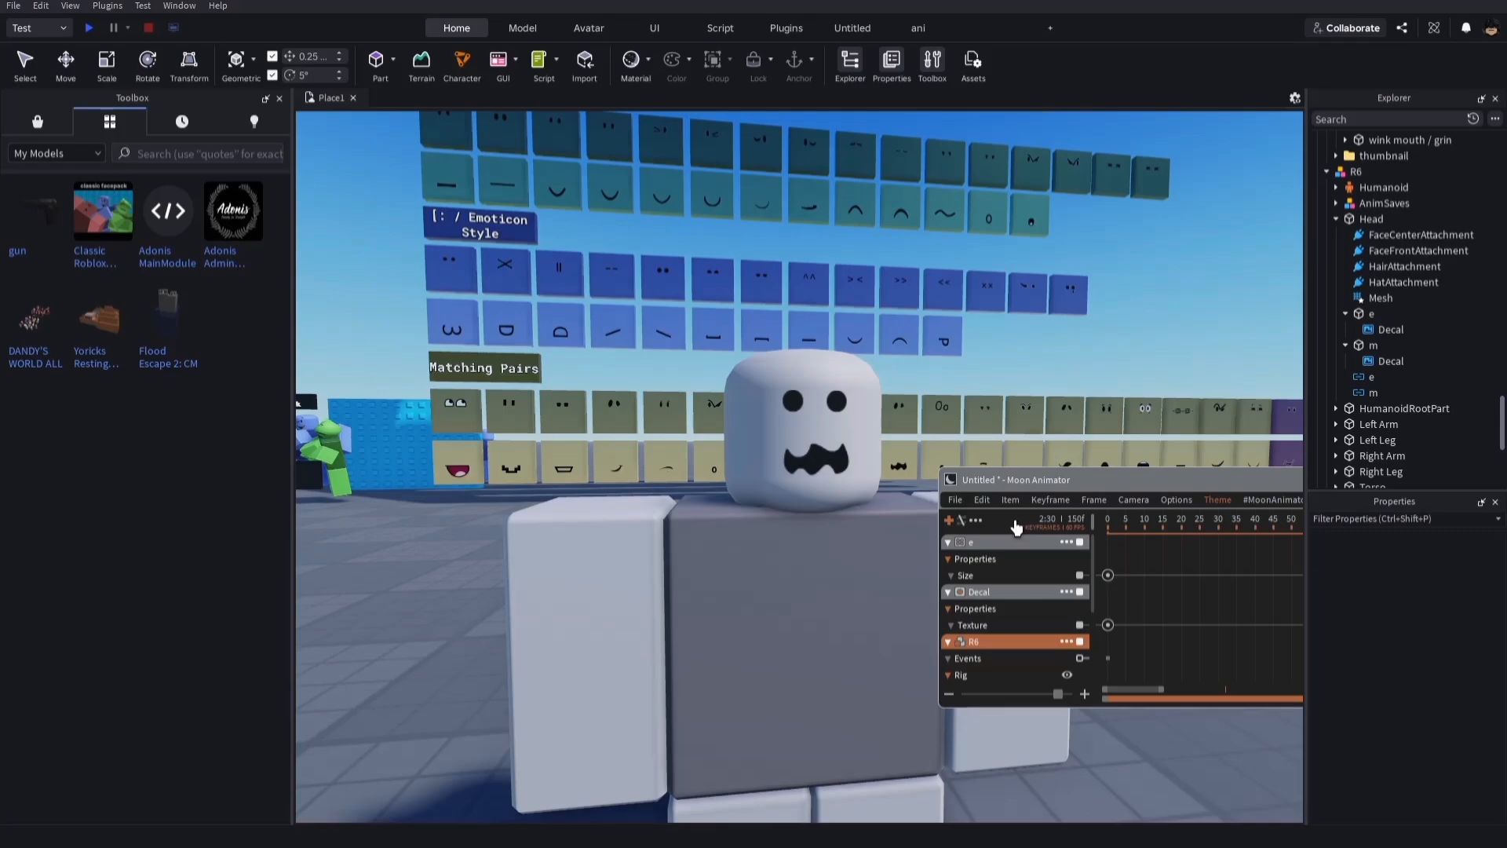
drag(992, 486, 993, 188)
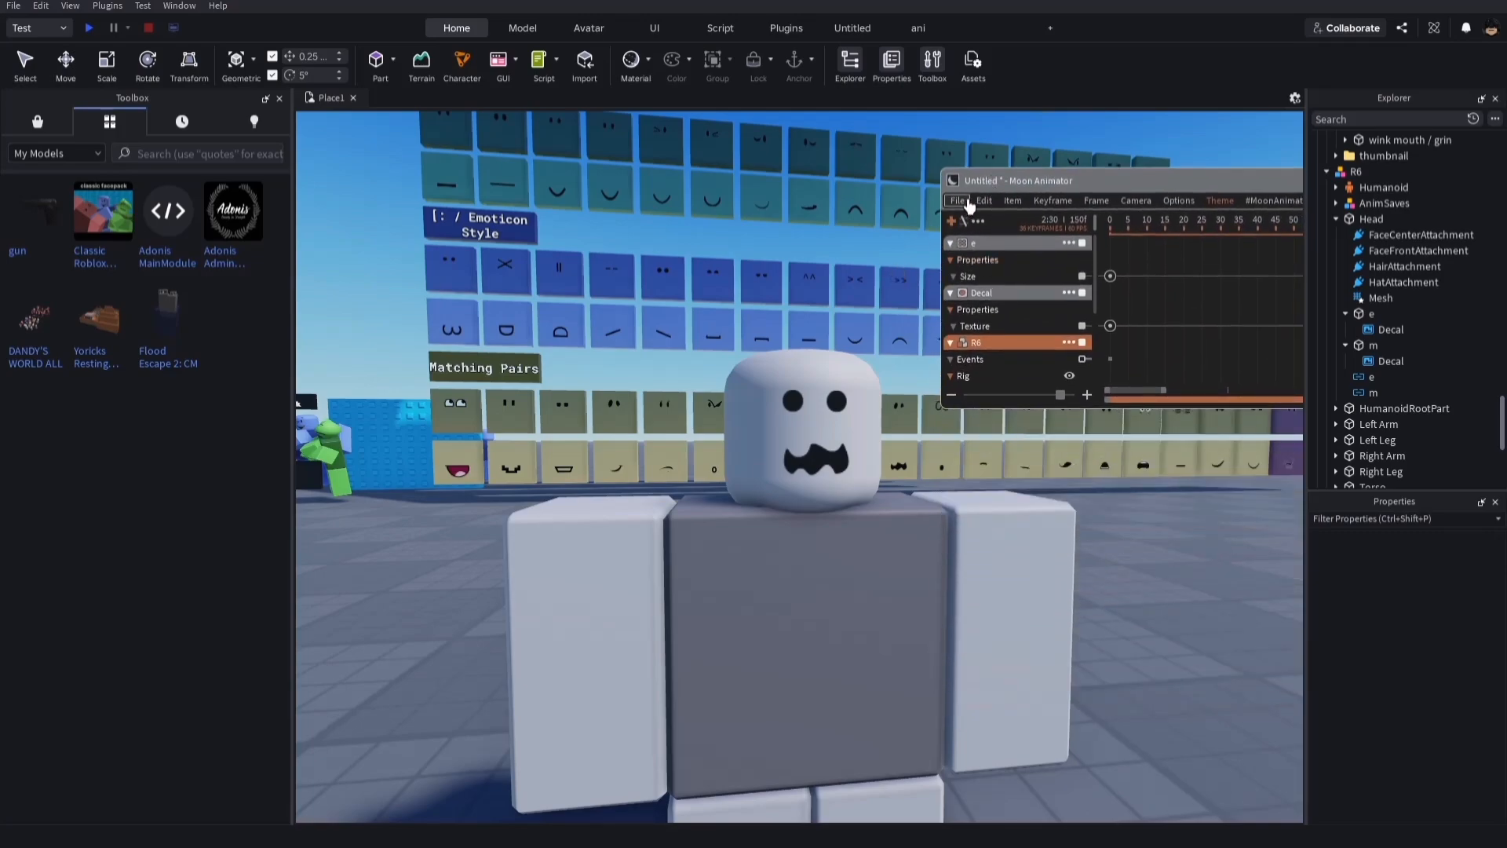